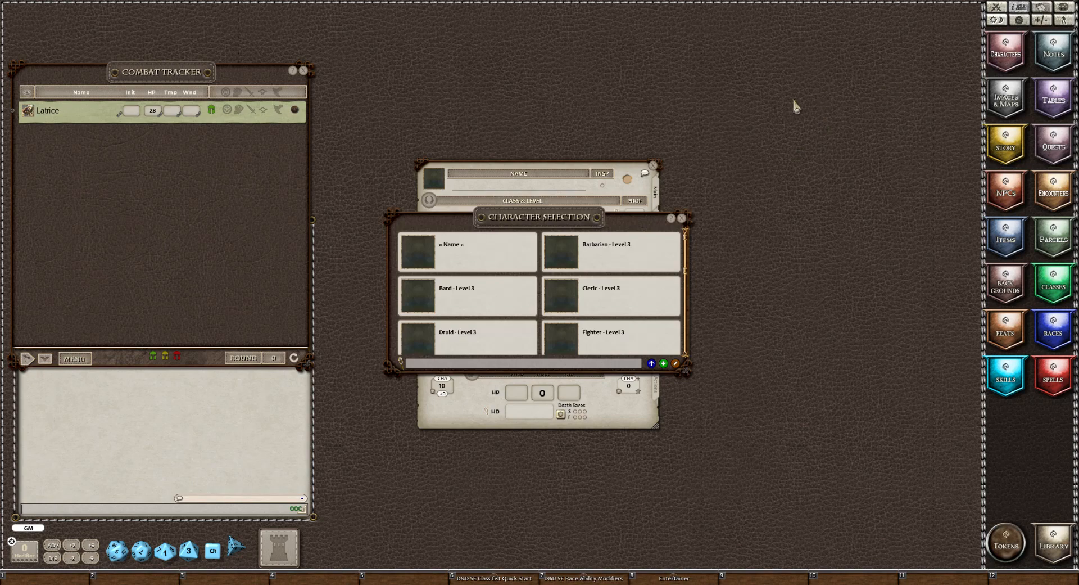
left_click(682, 219)
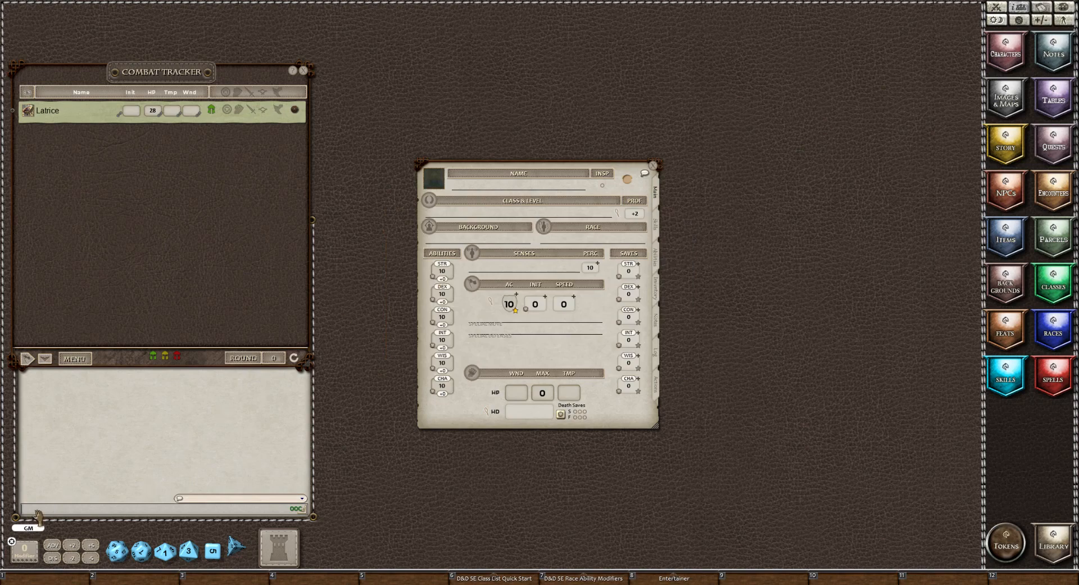
type("5 14 13 12 10 8")
key("Return")
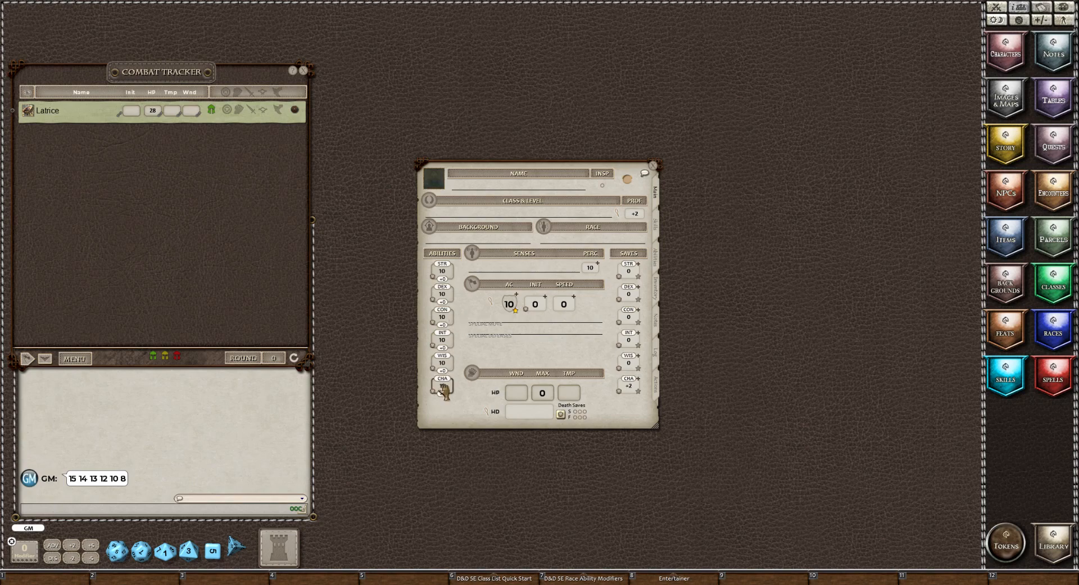
Set the character's ability scores to STR 12, DEX 14, CON 13, INT 8, WIS 10 and CHA 15.
left_click_drag(444, 390, 443, 387)
scroll(443, 295, "up", 4)
left_click(443, 322)
scroll(443, 322, "up", 3)
left_click(445, 274)
Assign the Entertainer background from the D&D Player's Handbook to the character sheet and close the backgrounds list.
left_click(1007, 288)
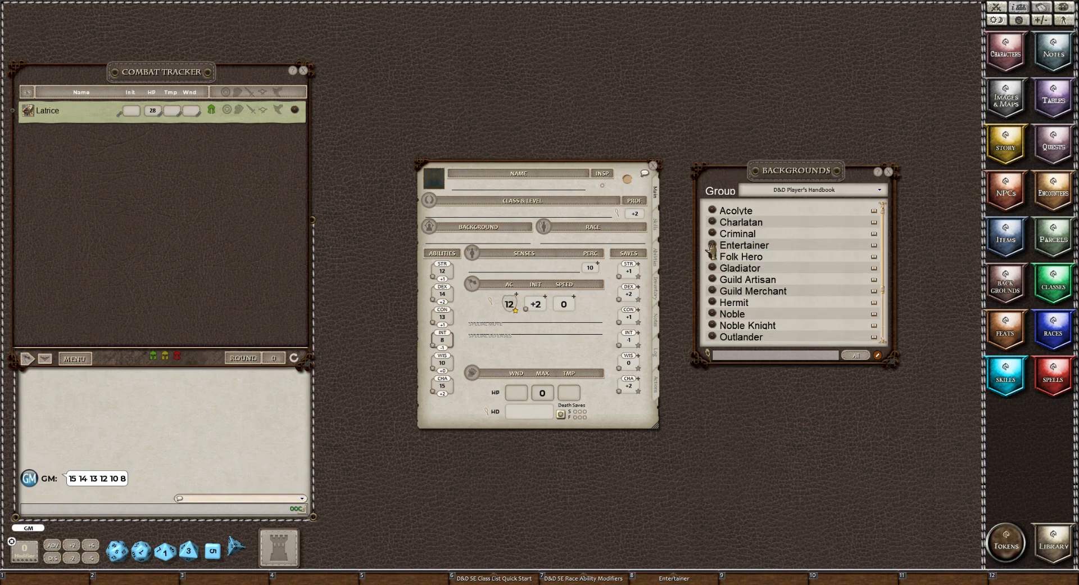
left_click_drag(712, 247, 450, 245)
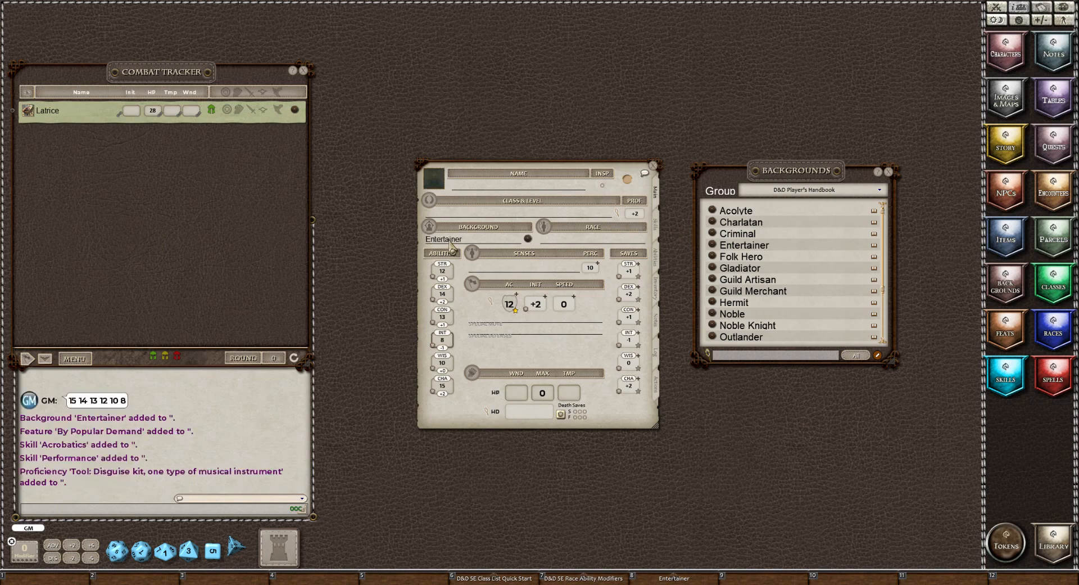
left_click(888, 171)
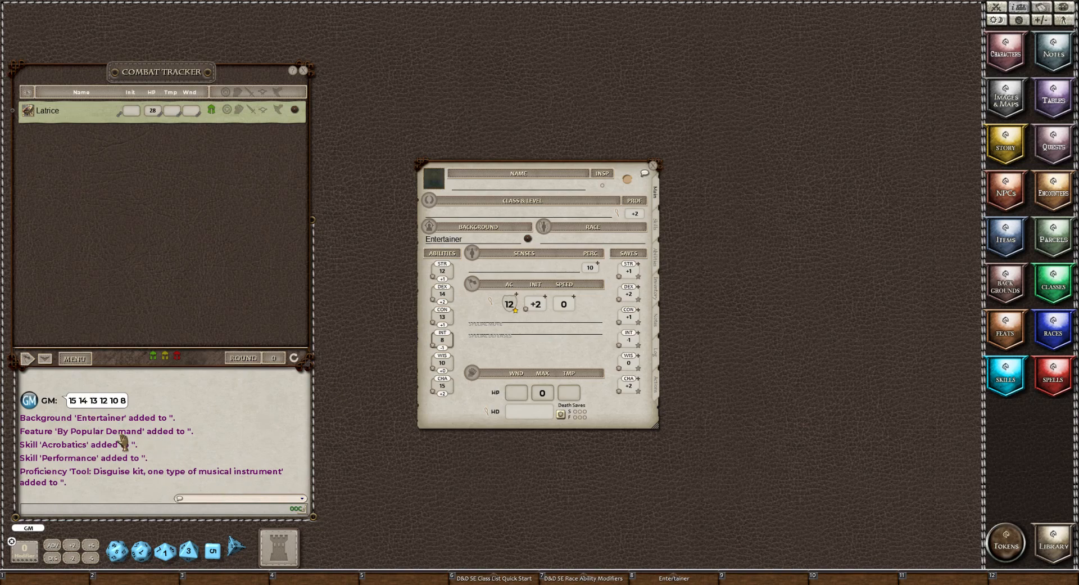
Name the character Bardalicious and give it the red-haired woman's portrait.
left_click(489, 185)
type("Bardalicious")
left_click(433, 180)
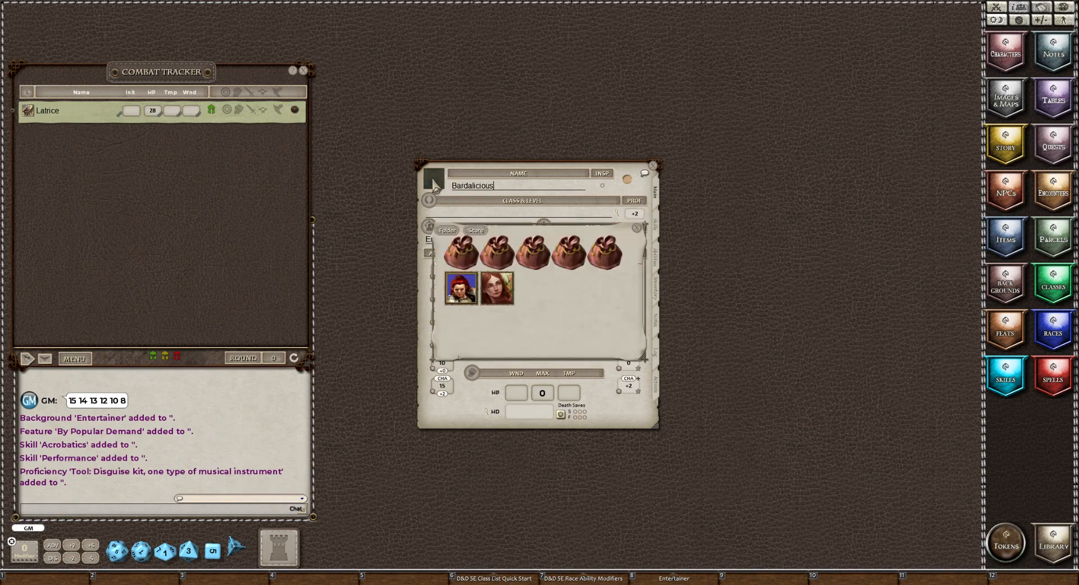
left_click(497, 289)
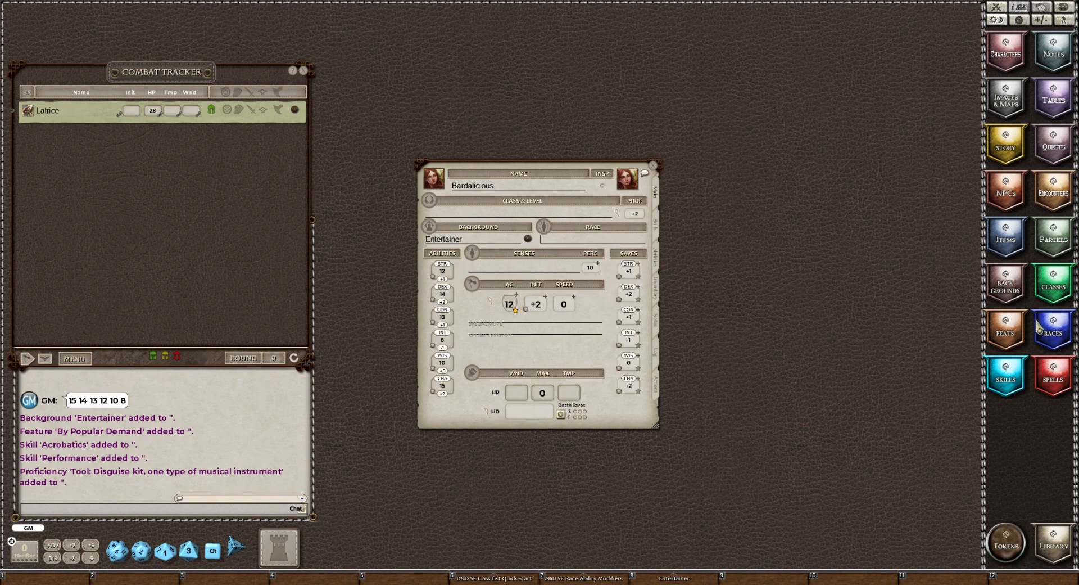
Assign the Half-Elf race from the D&D Player's Handbook to the character and close the races list.
left_click(1055, 332)
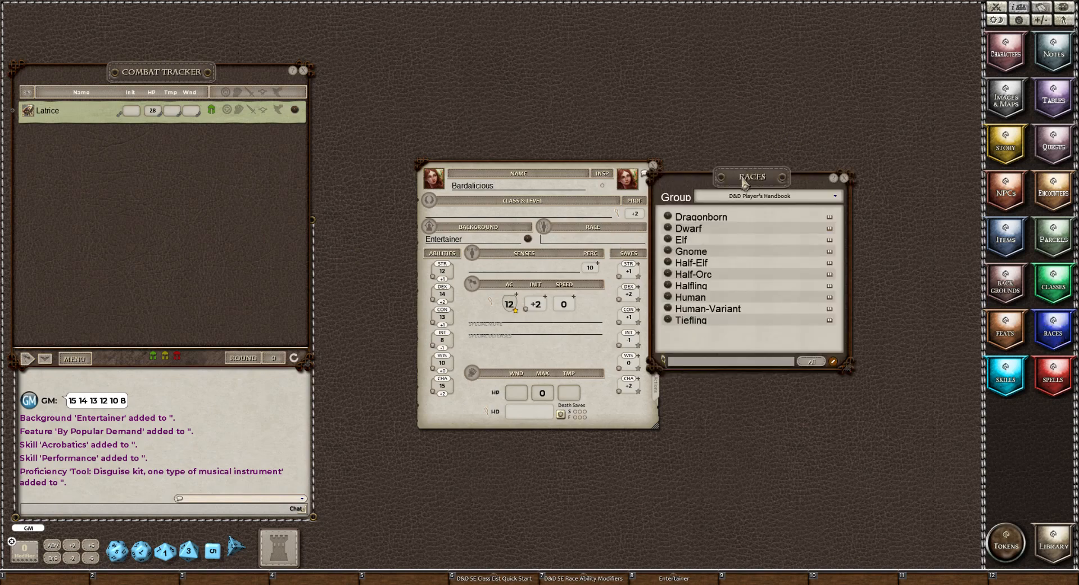
left_click_drag(747, 179, 816, 171)
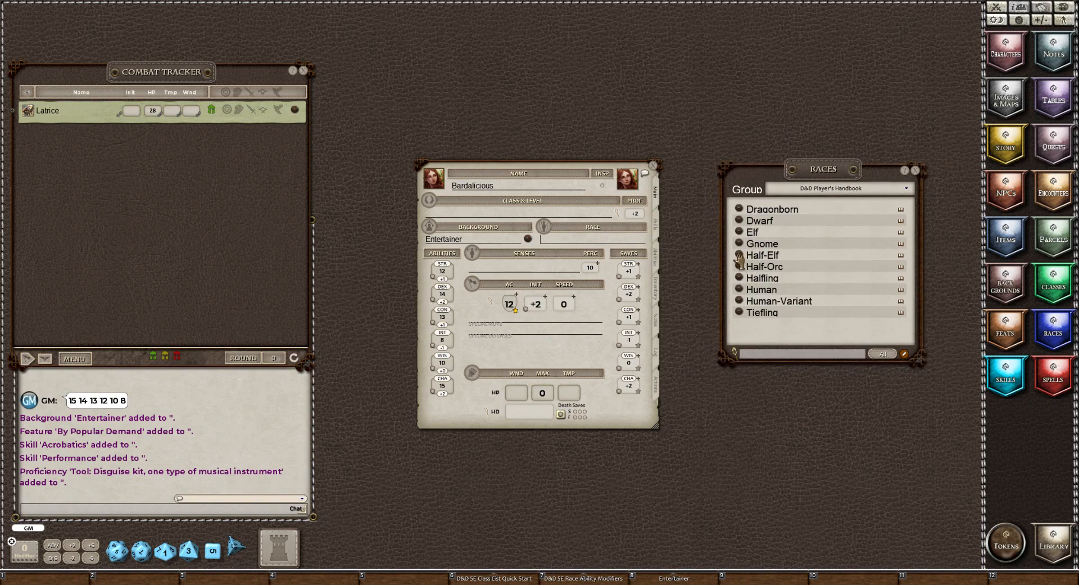
left_click_drag(740, 259, 567, 241)
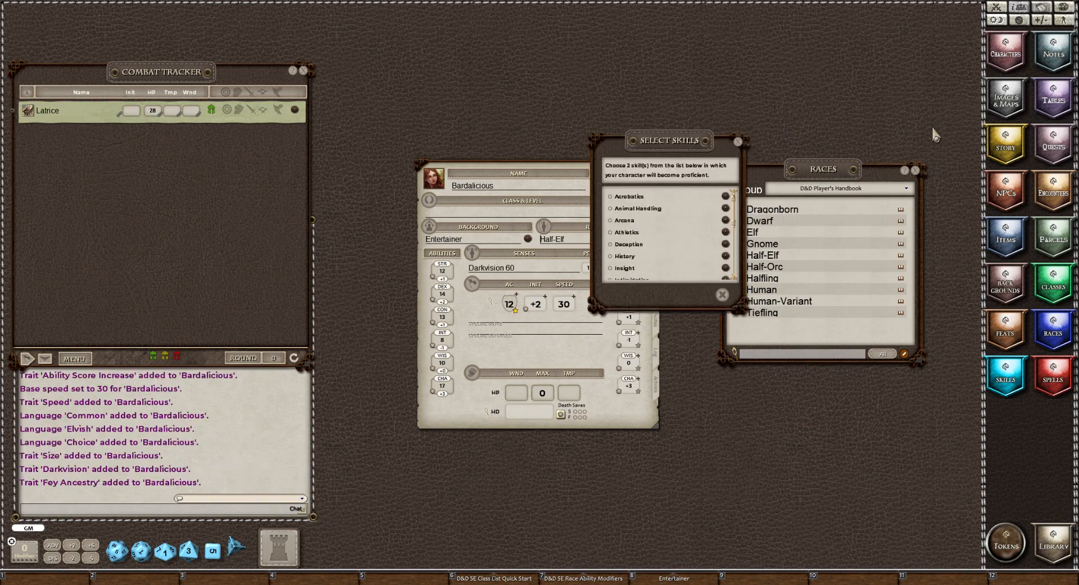
left_click(917, 171)
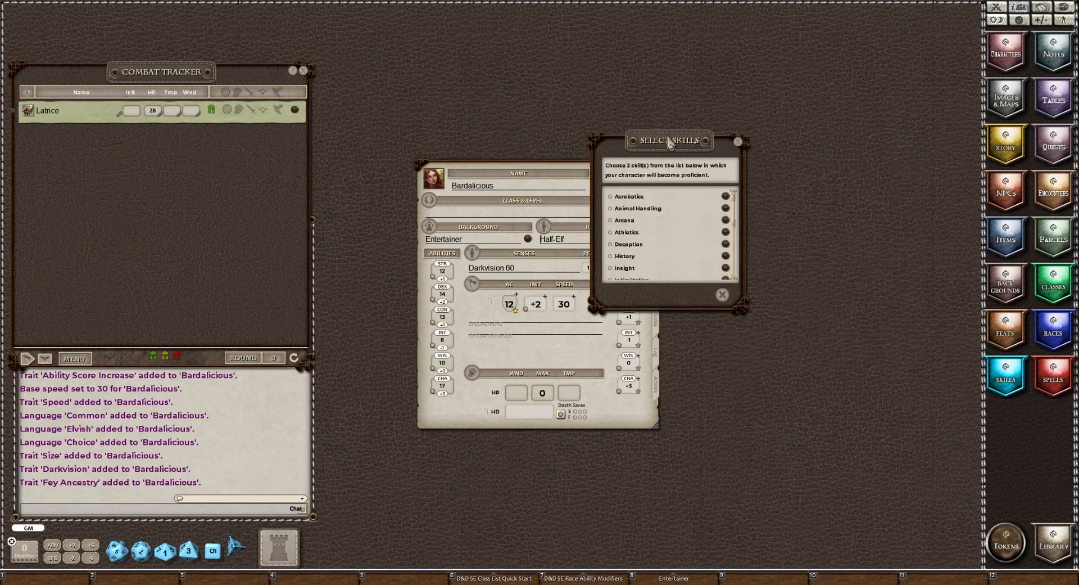
Choose Perception and Stealth as the two skill proficiencies granted by the Half-Elf race.
left_click_drag(680, 144, 764, 167)
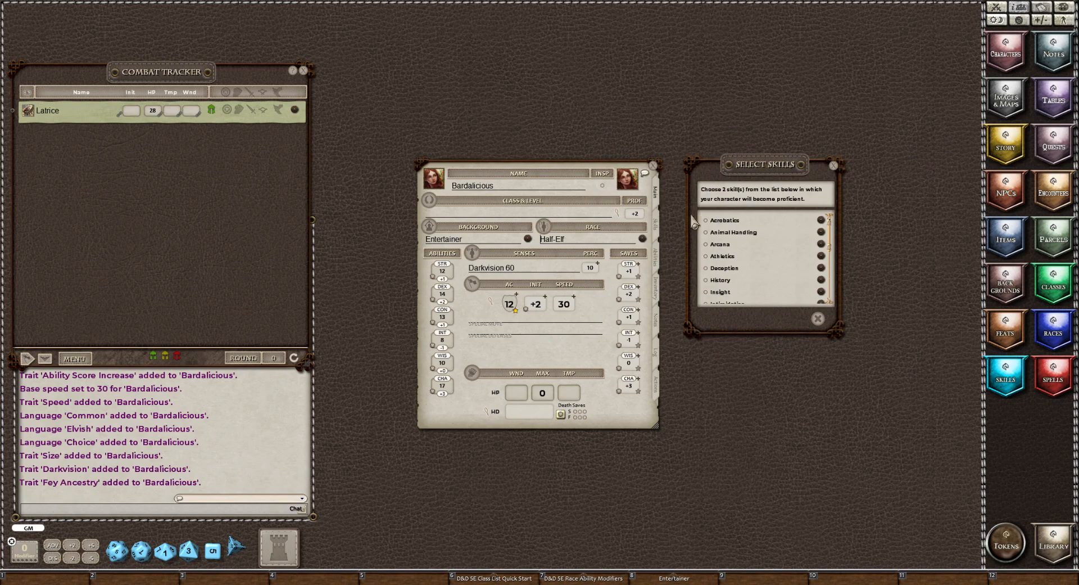
left_click(657, 227)
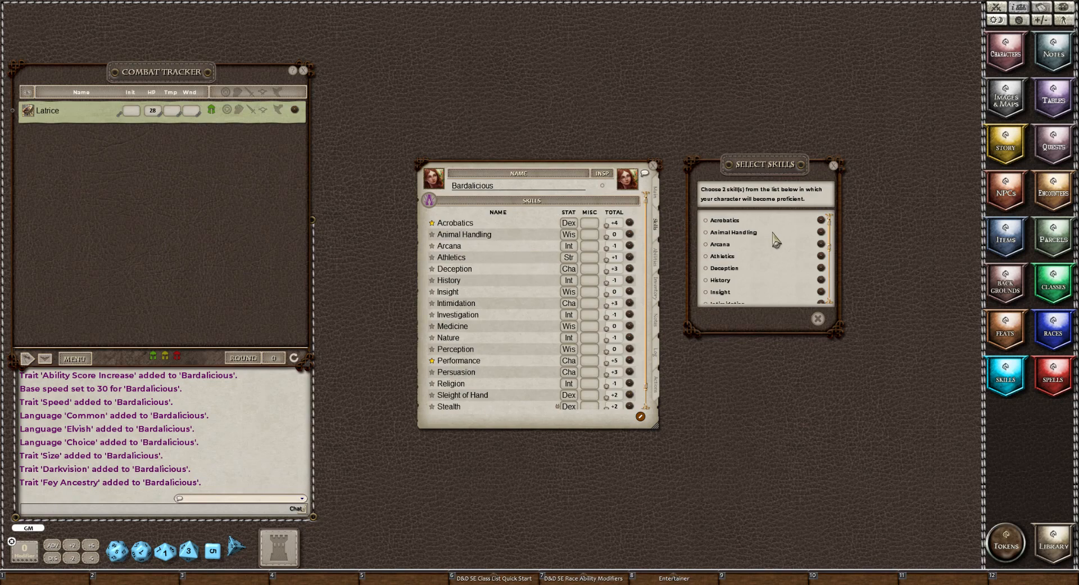
scroll(781, 256, "down", 1)
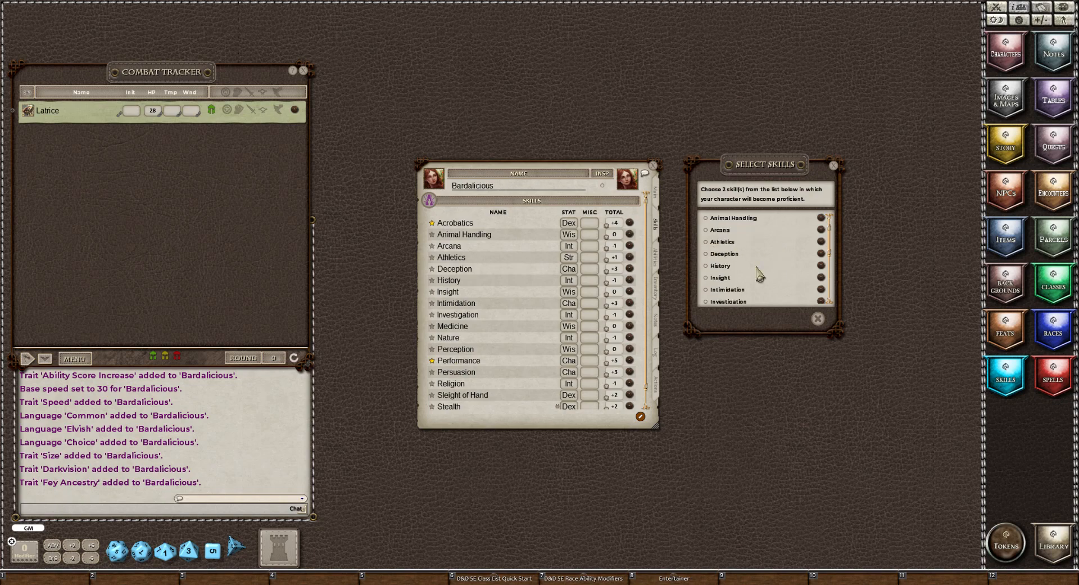
scroll(759, 273, "down", 2)
scroll(760, 274, "down", 3)
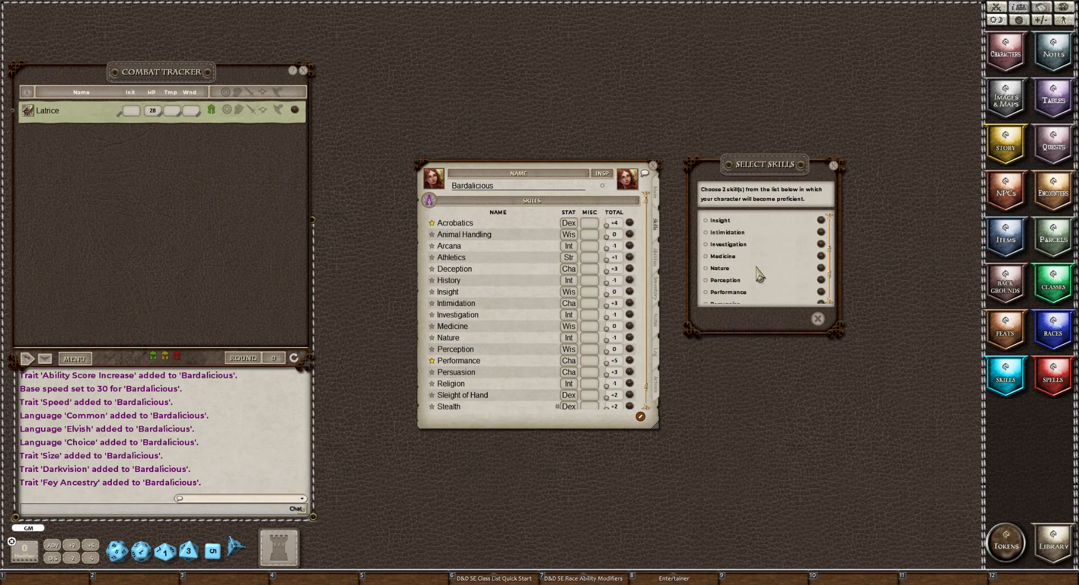
left_click(706, 280)
scroll(764, 273, "up", 4)
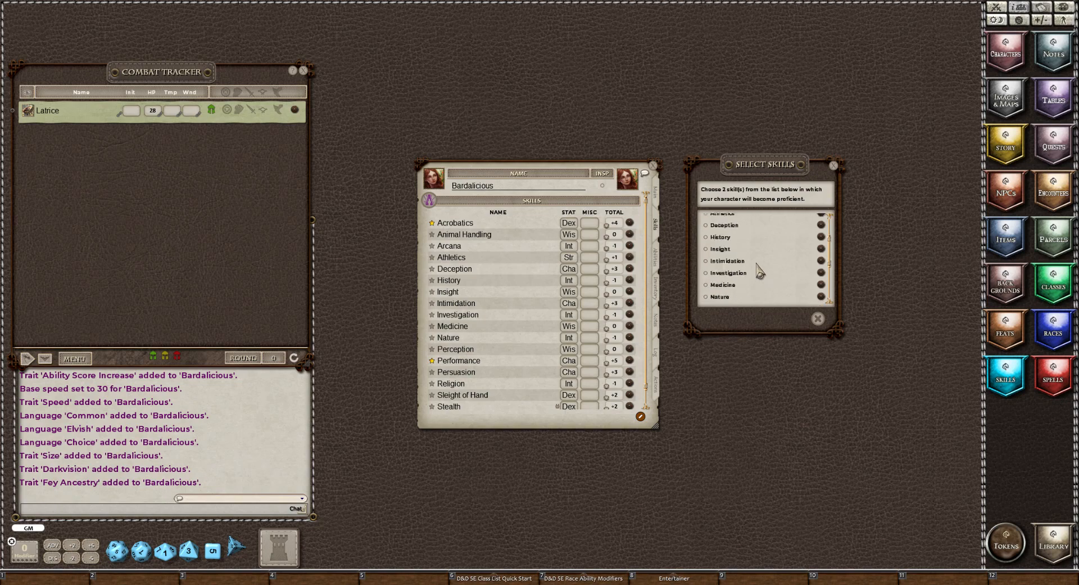
scroll(753, 267, "down", 8)
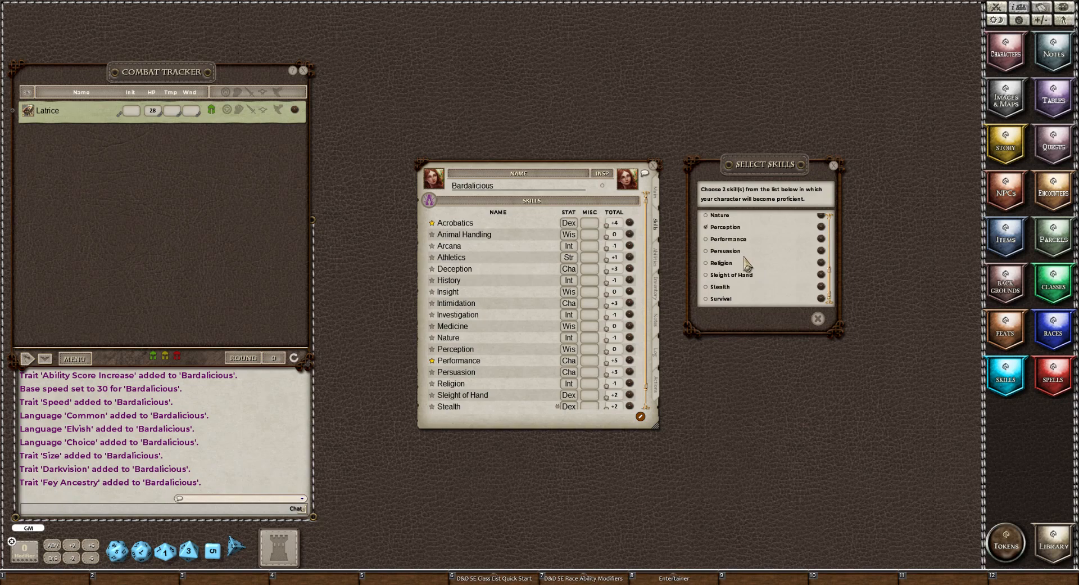
left_click(706, 287)
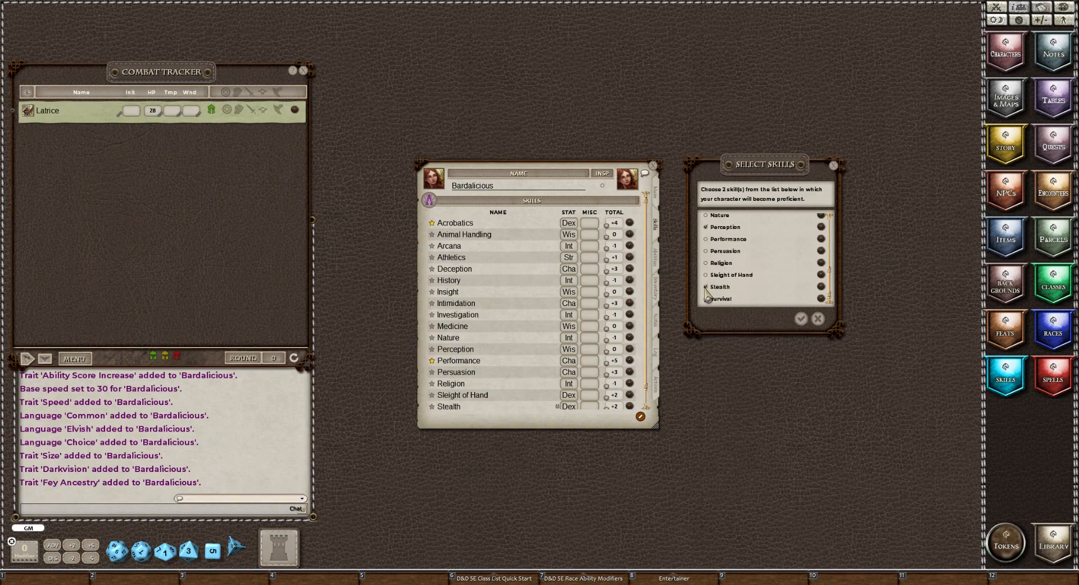
left_click(801, 319)
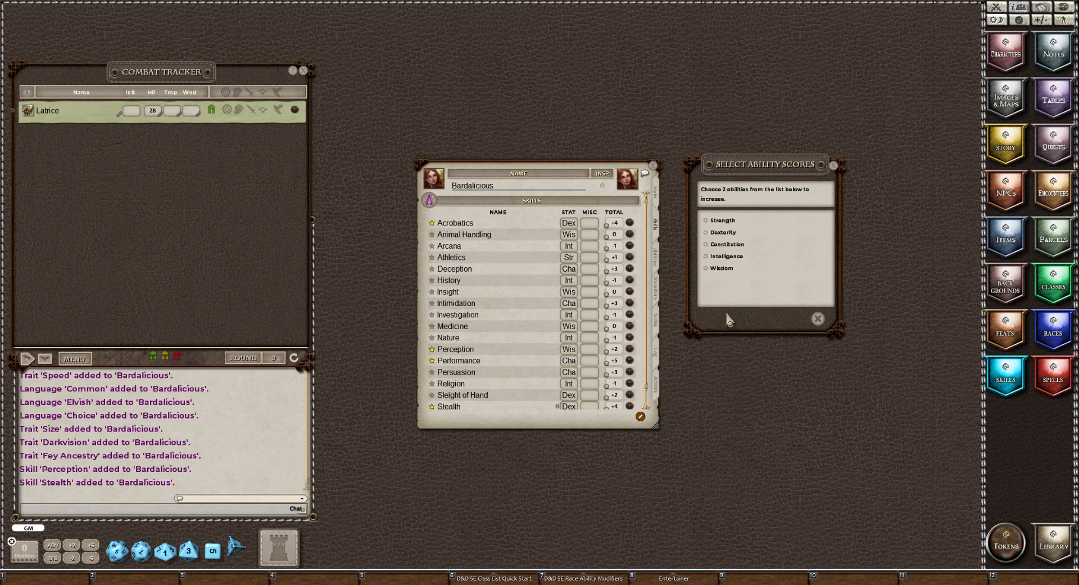
Choose Dexterity and Constitution as the two abilities raised by the Half-Elf race.
left_click(656, 195)
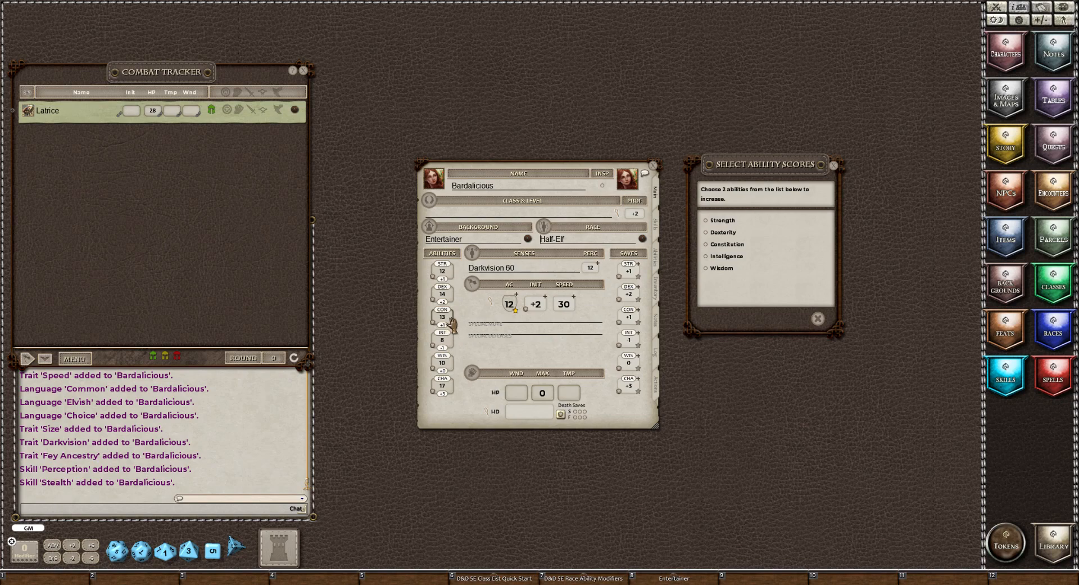
left_click(723, 246)
left_click(707, 233)
left_click(801, 319)
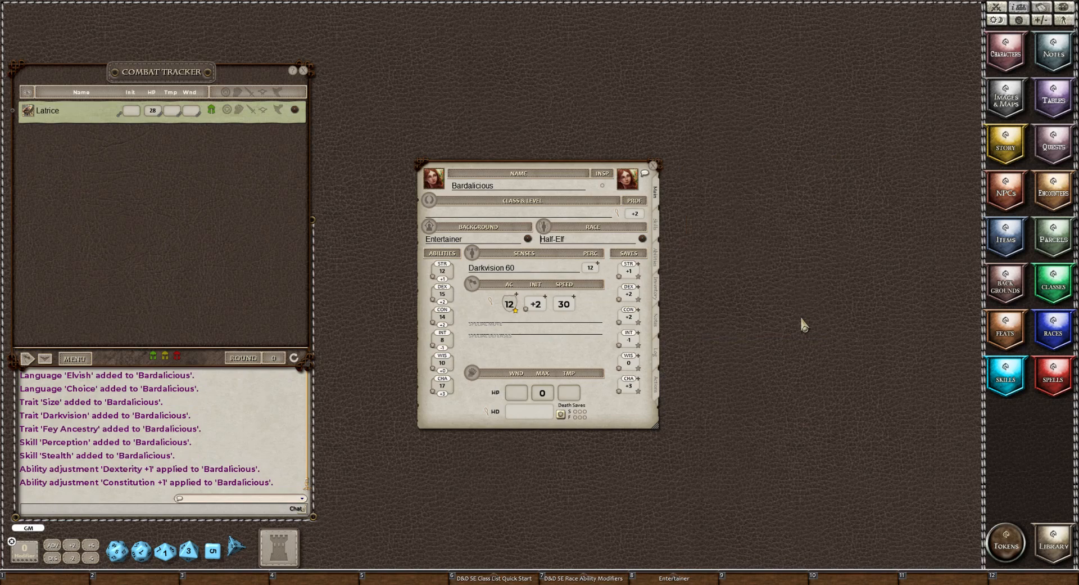
Add the Bard class from the D&D Player's Handbook to the character sheet and close the classes list.
left_click(1053, 284)
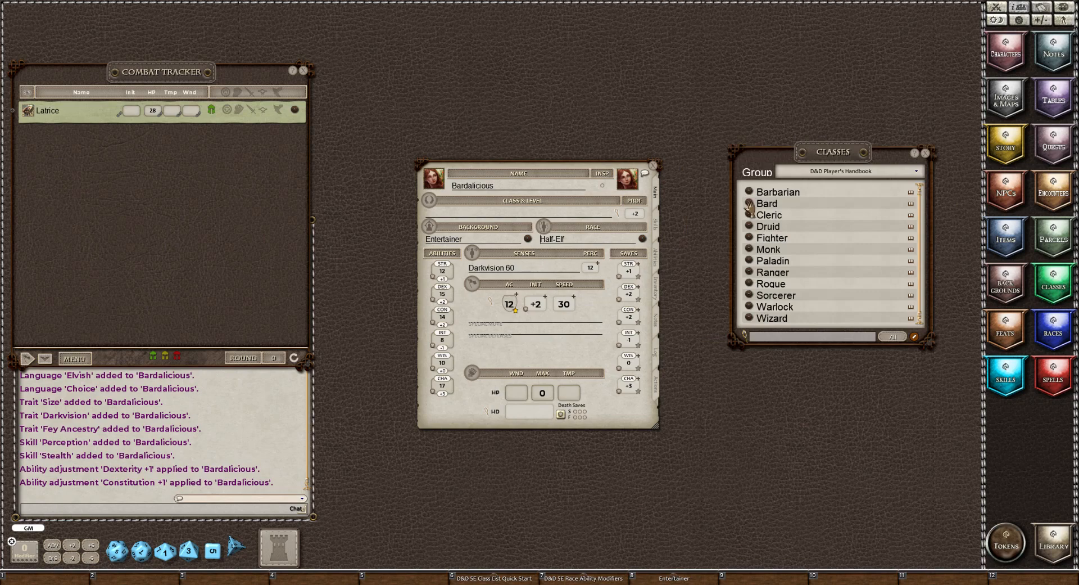
left_click_drag(750, 207, 465, 220)
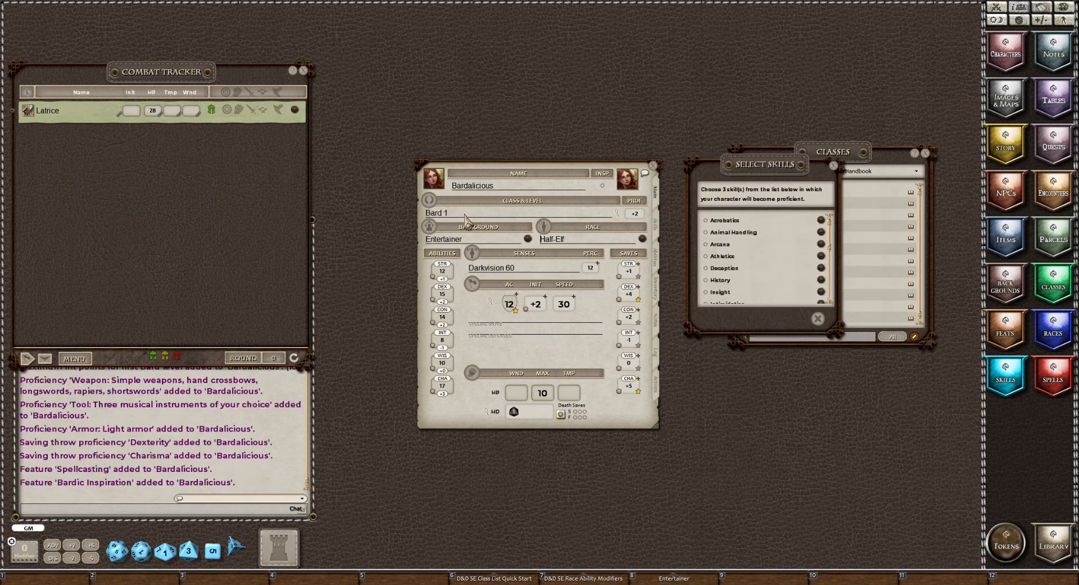
left_click(926, 153)
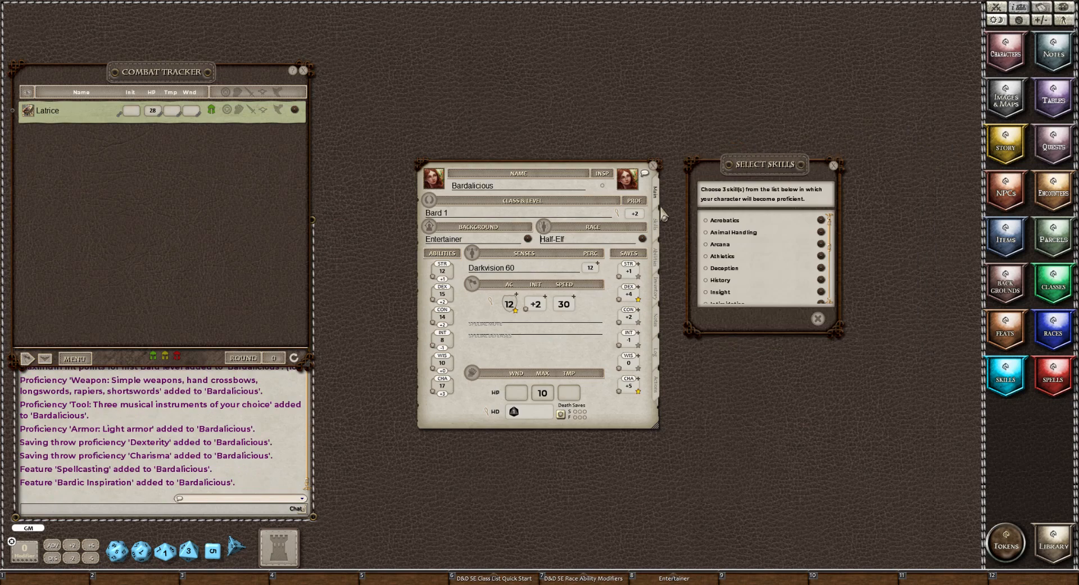
Choose Athletics, Insight and Sleight of Hand as the three Bard skill proficiencies.
left_click(657, 230)
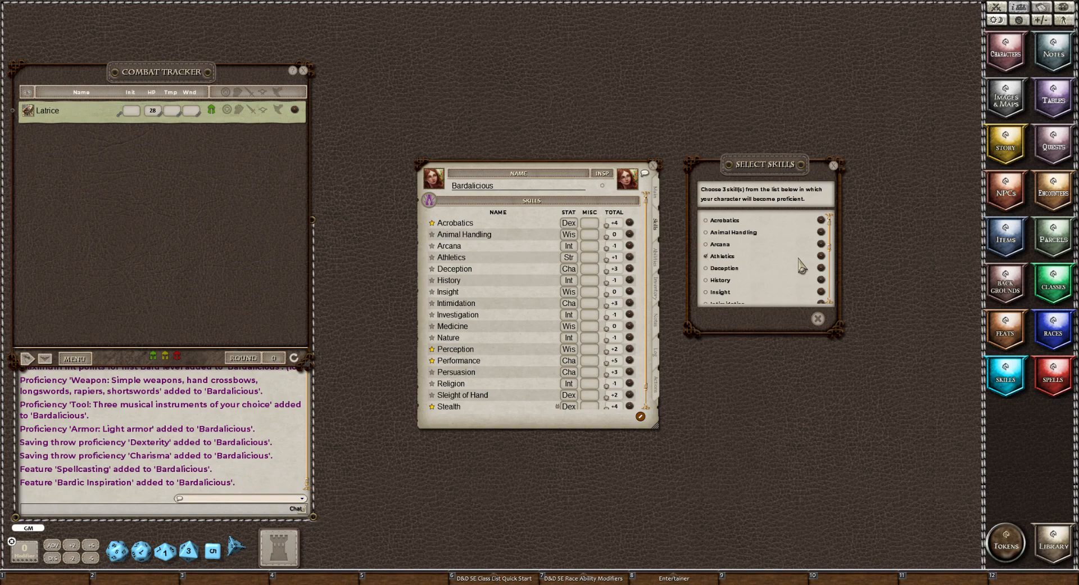
scroll(770, 260, "down", 2)
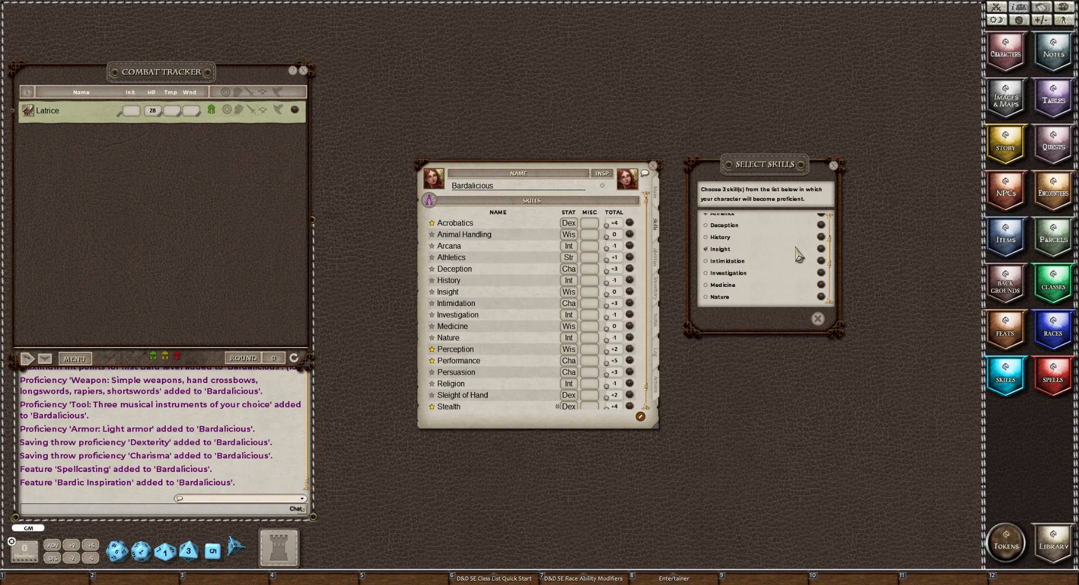
scroll(787, 250, "down", 3)
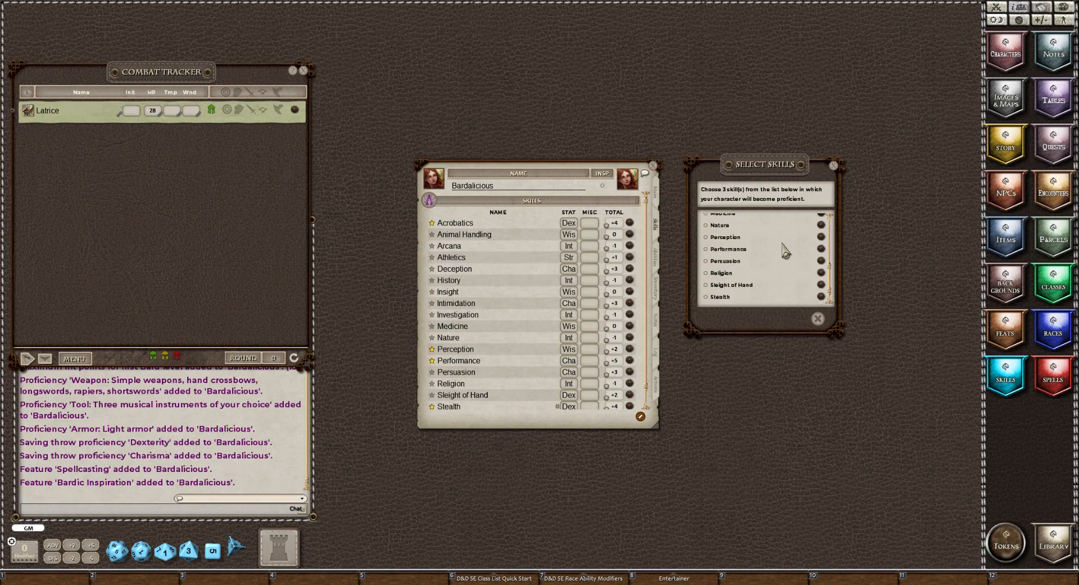
left_click(706, 285)
left_click(801, 318)
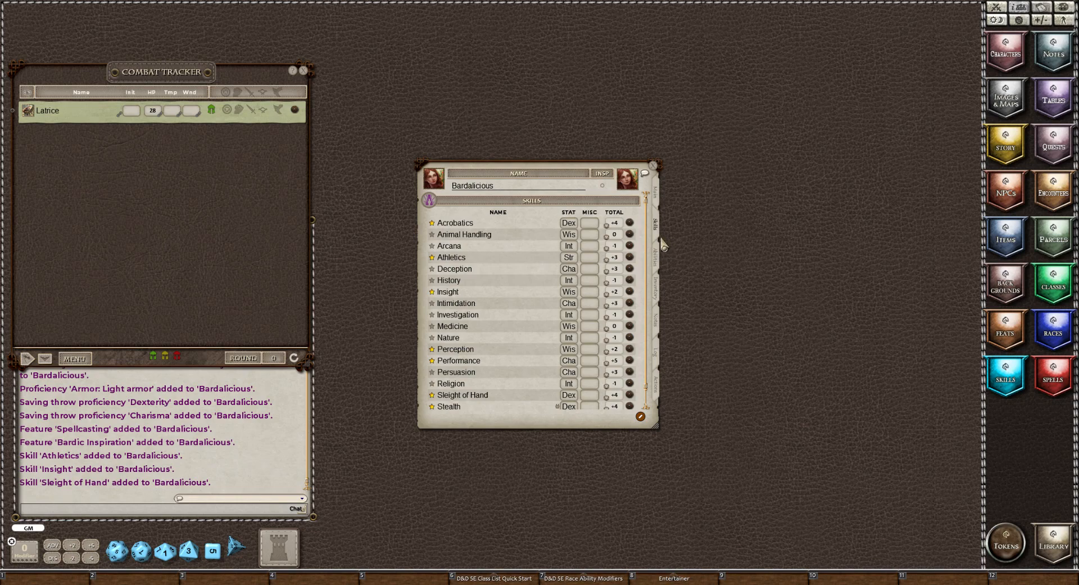
Raise the character's Bard class to level 3 from the class and level details, and close those details.
left_click(656, 193)
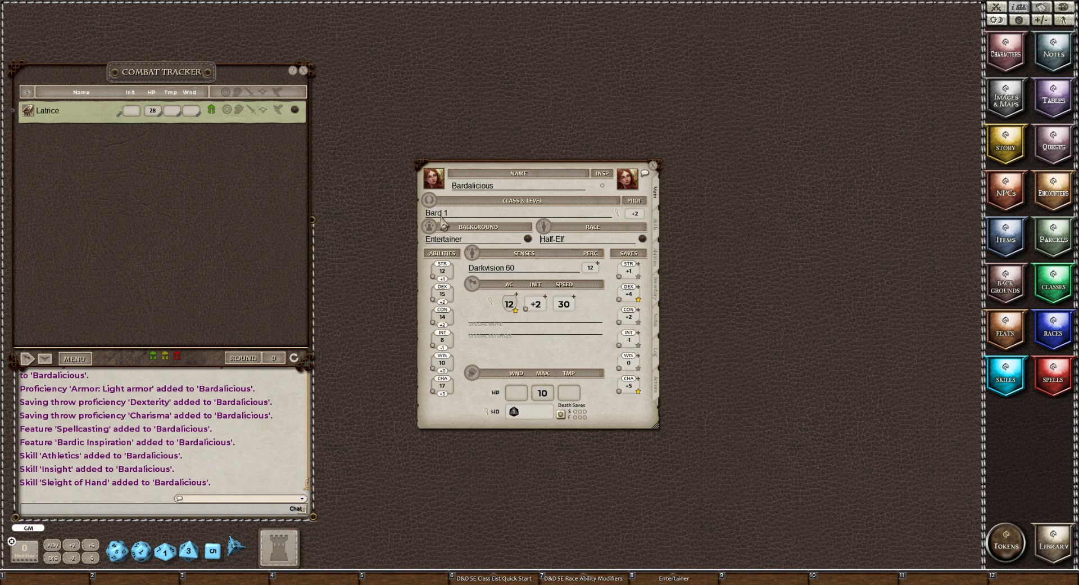
left_click(618, 214)
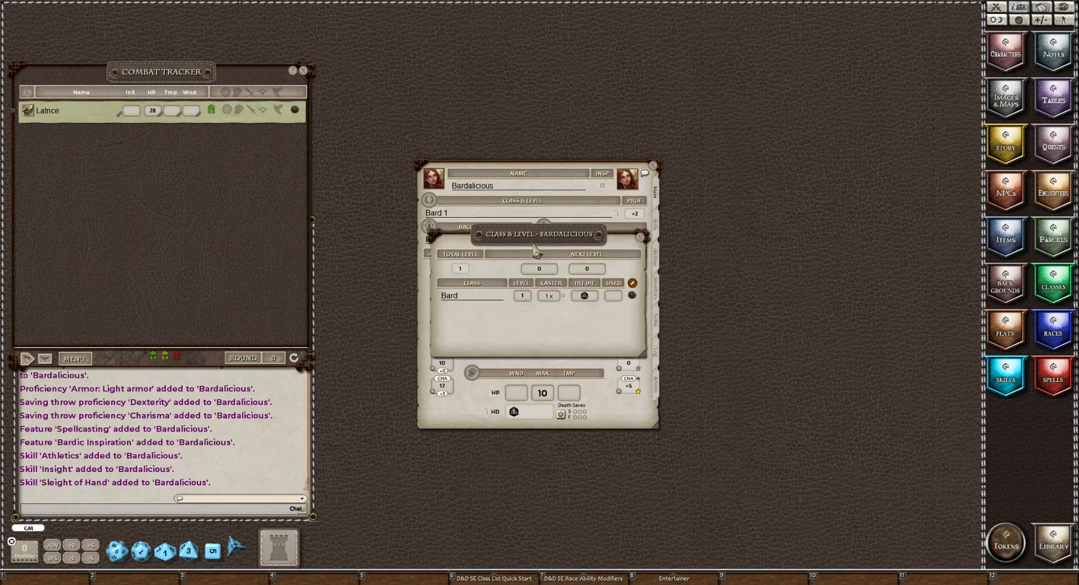
left_click_drag(499, 235, 729, 172)
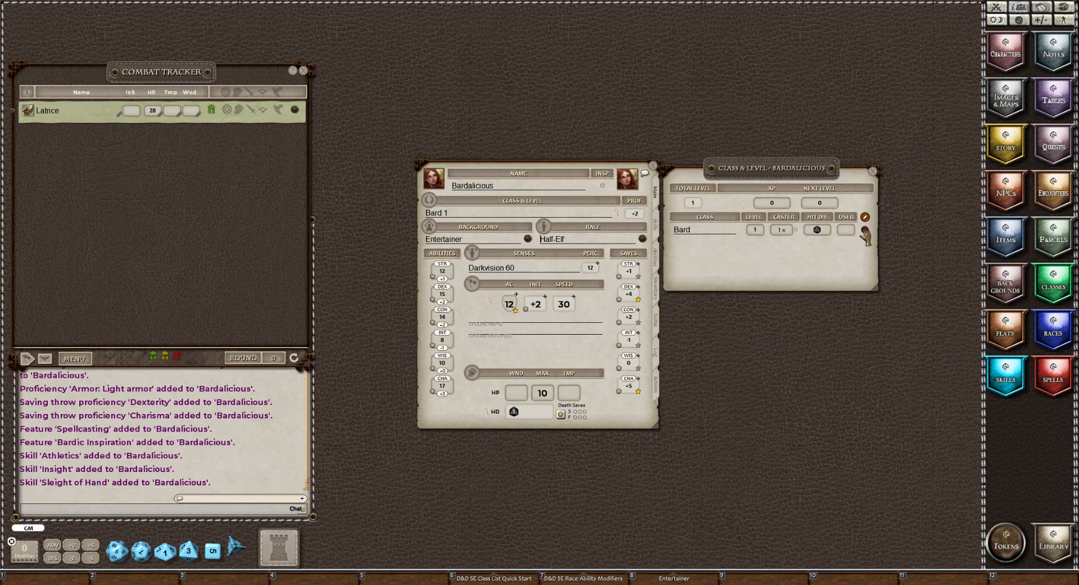
left_click_drag(948, 345, 846, 259)
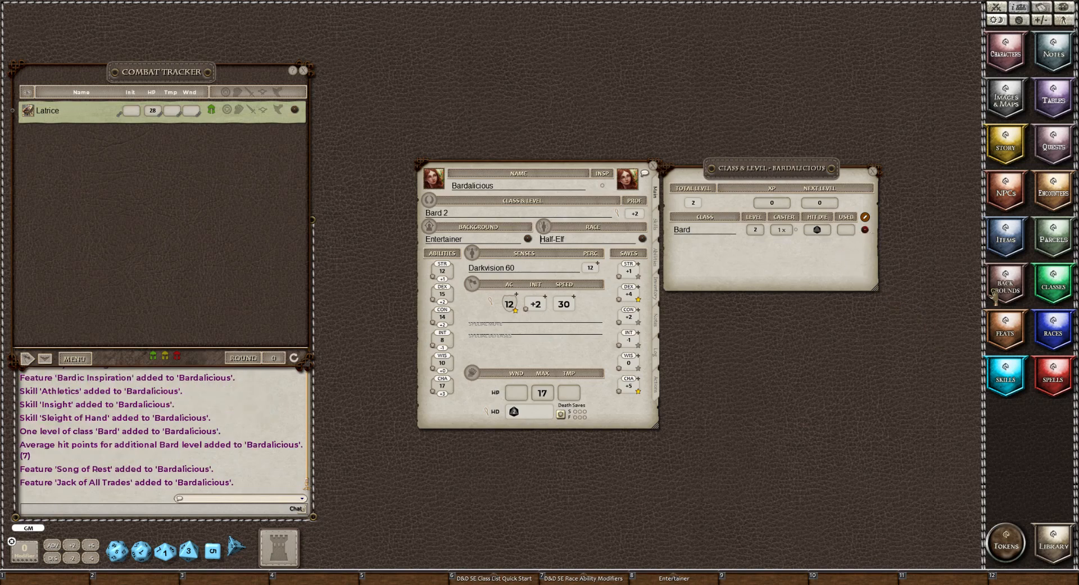
left_click_drag(1015, 300, 837, 262)
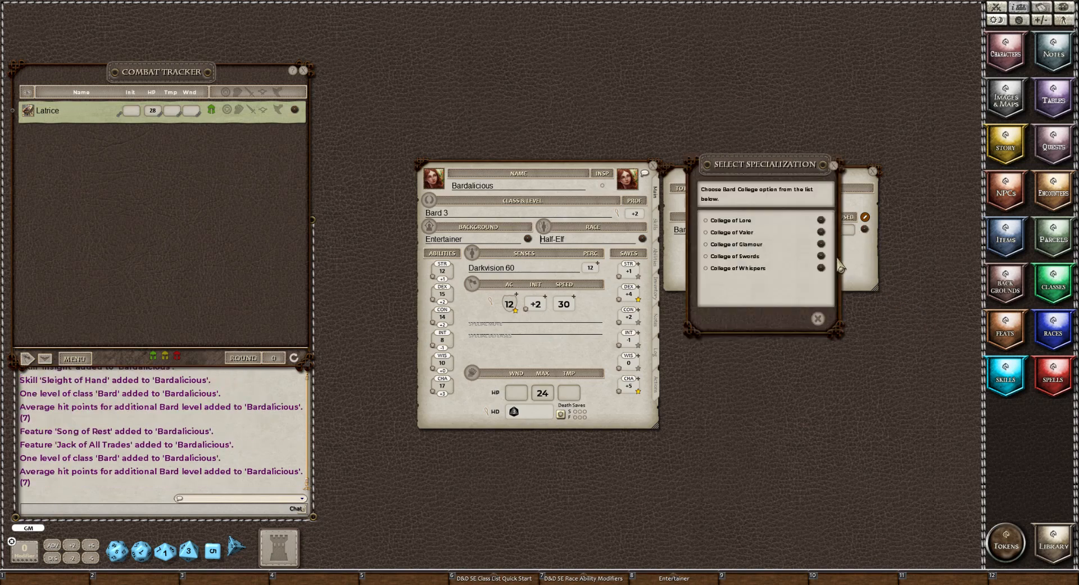
left_click(874, 170)
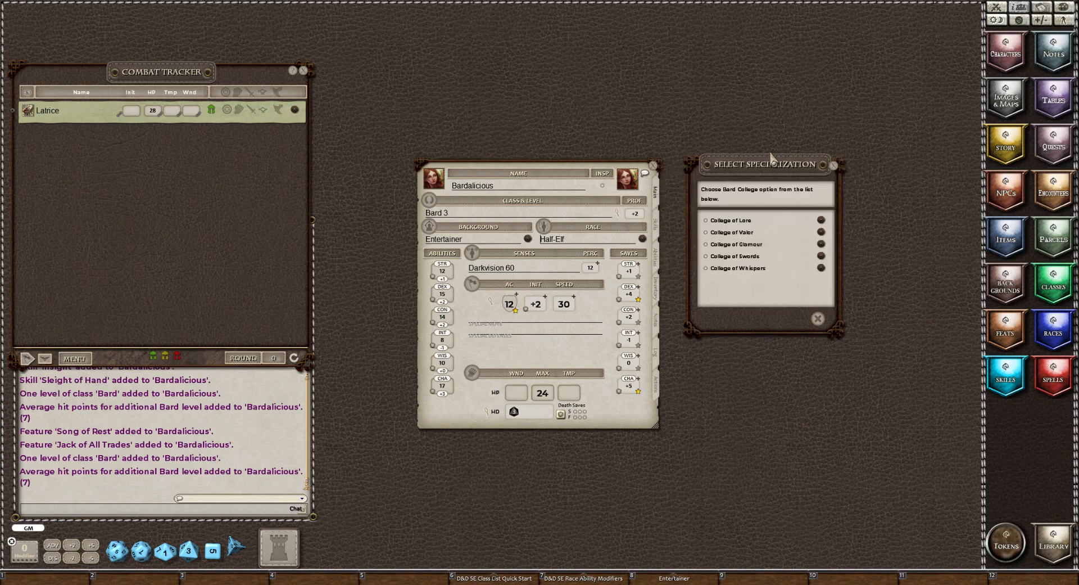
Choose College of Lore as the Bard College specialization and confirm the choice.
left_click(706, 220)
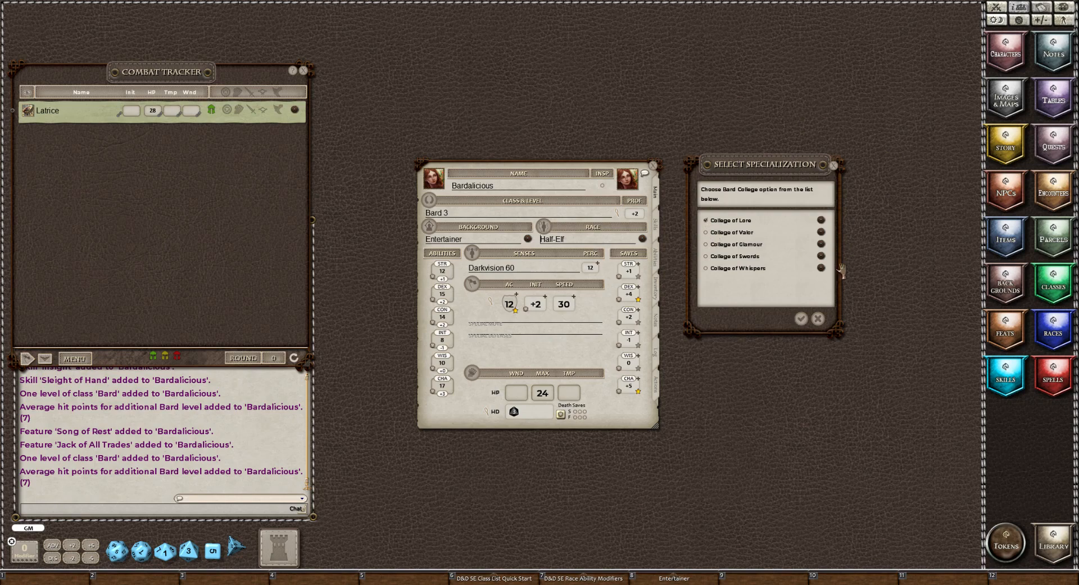
left_click(801, 319)
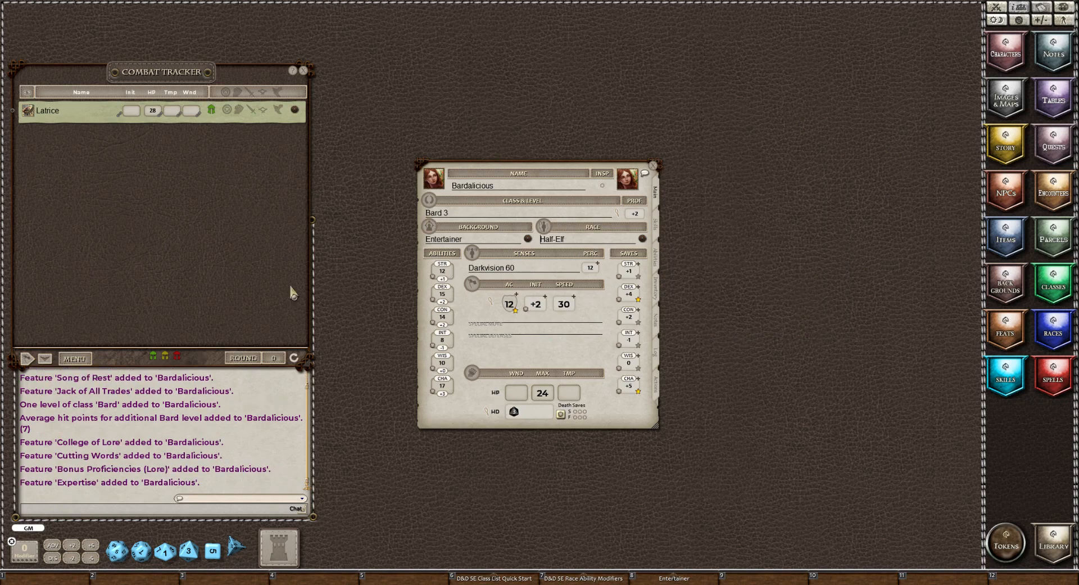
Open the Bardic Inspiration feature from the character's abilities and place its description in the free space away from the sheet.
left_click(657, 231)
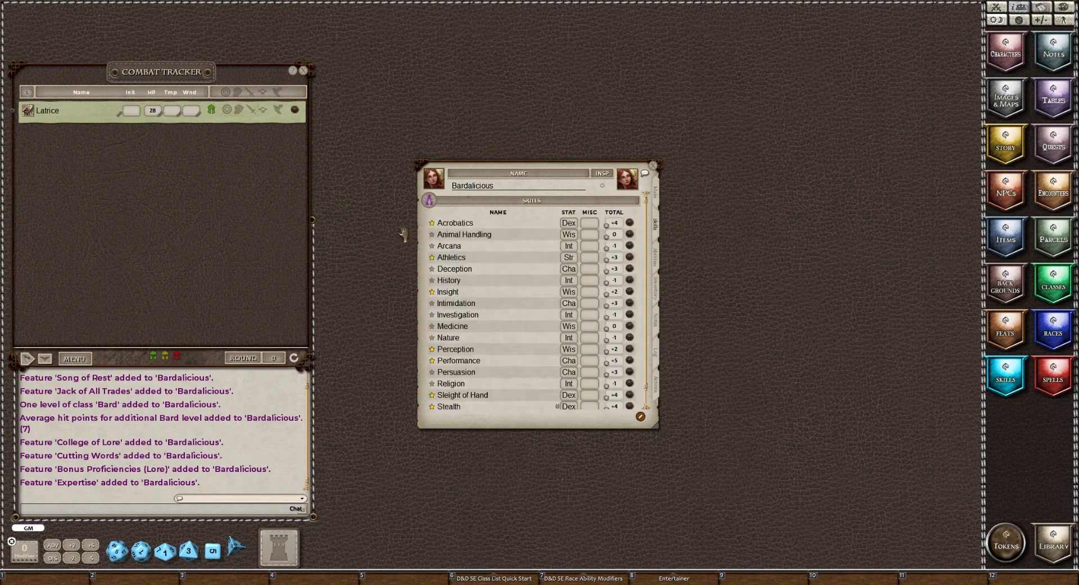
left_click(657, 259)
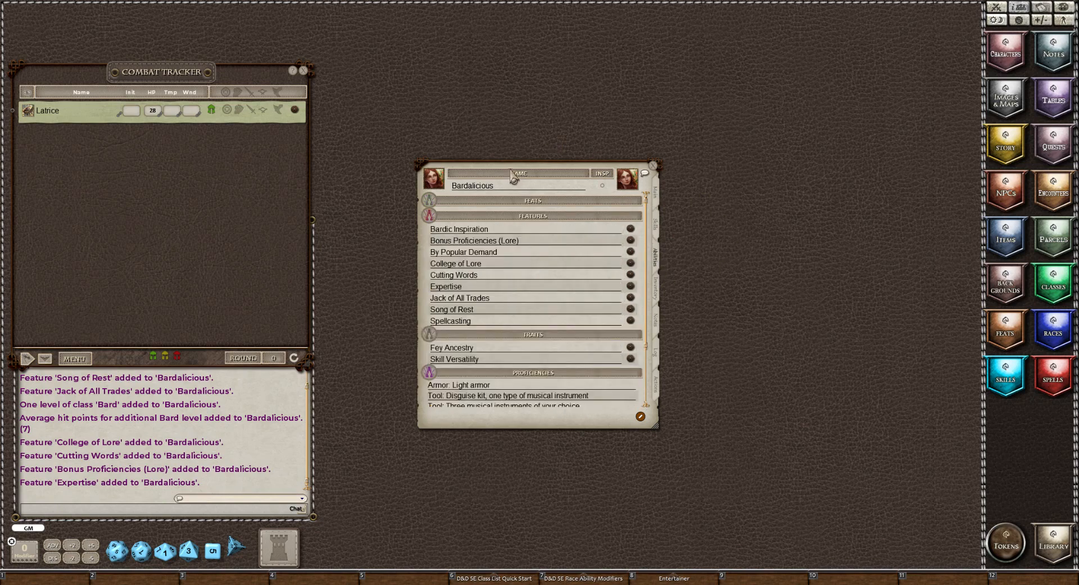
left_click_drag(511, 174, 338, 142)
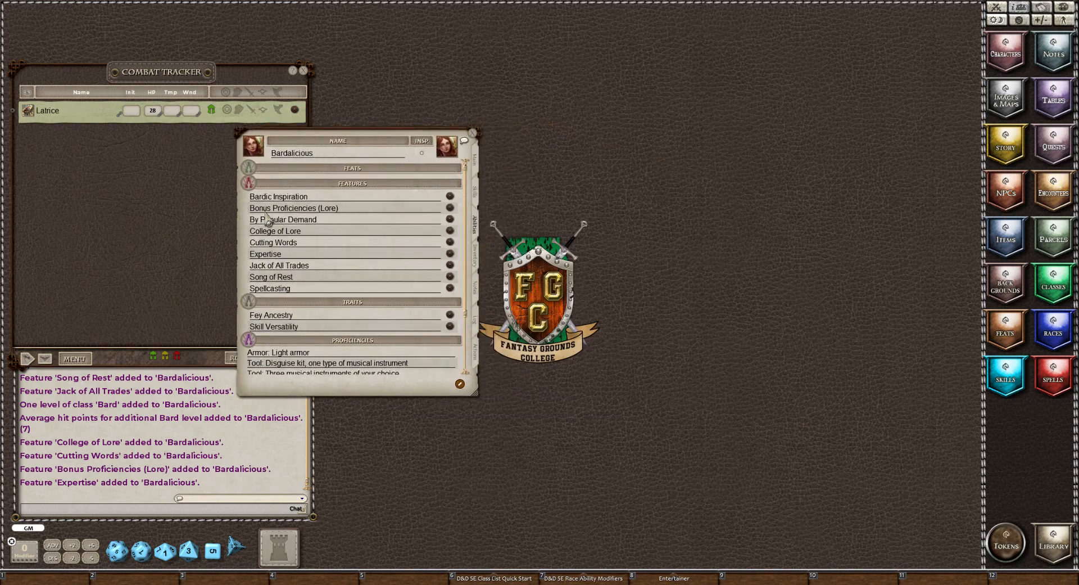
left_click(450, 197)
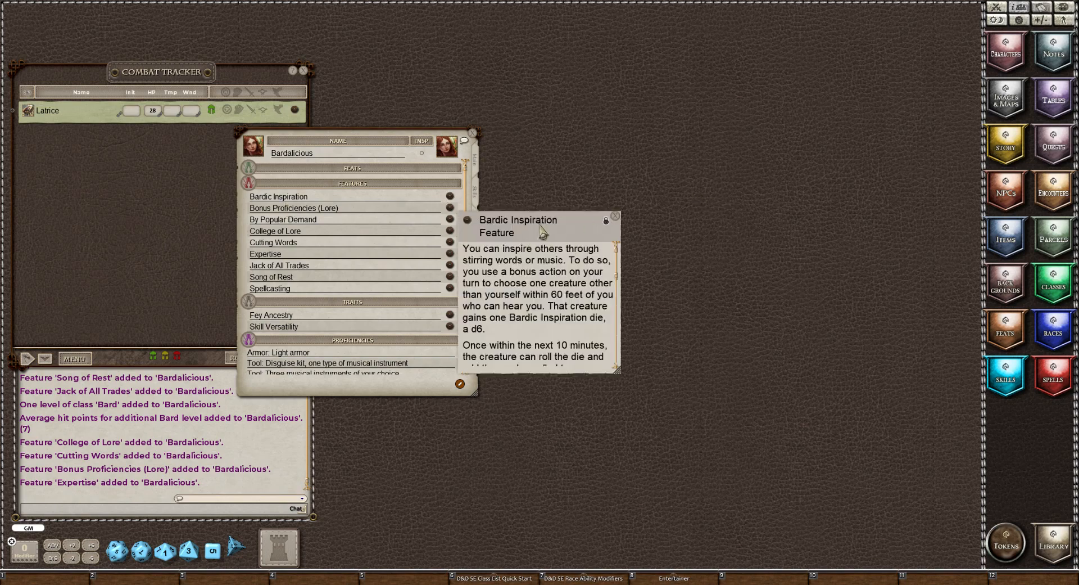
left_click_drag(534, 236, 637, 46)
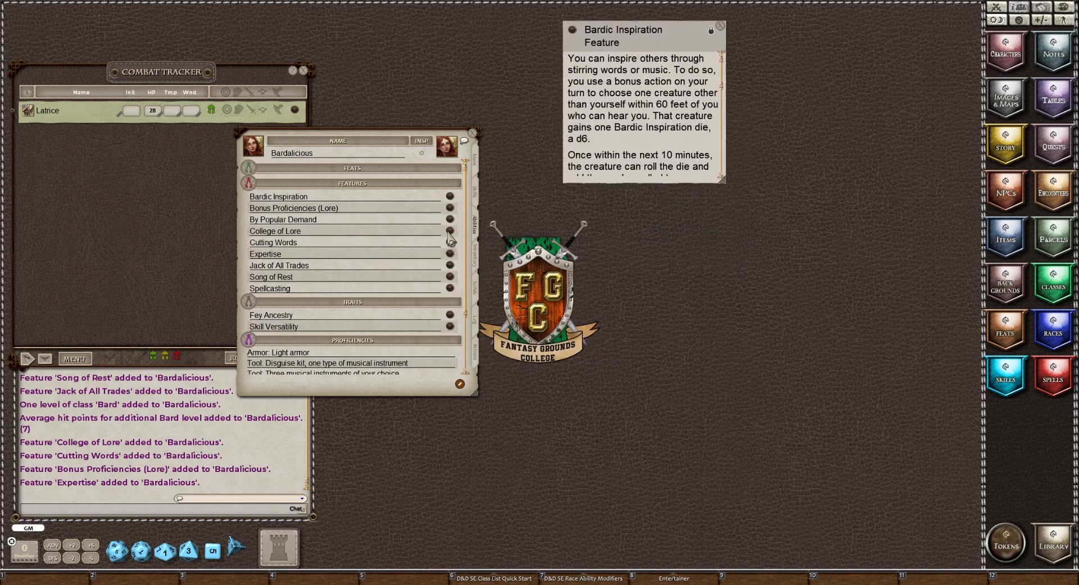
Read the descriptions of the Bonus Proficiencies (Lore), By Popular Demand and College of Lore features, closing each one.
left_click(450, 208)
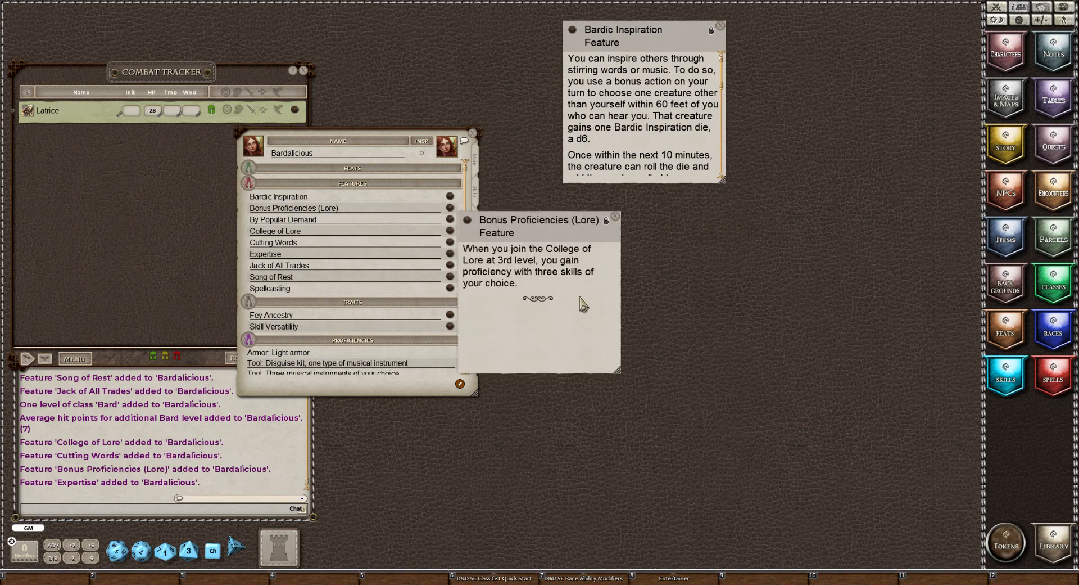
left_click(616, 216)
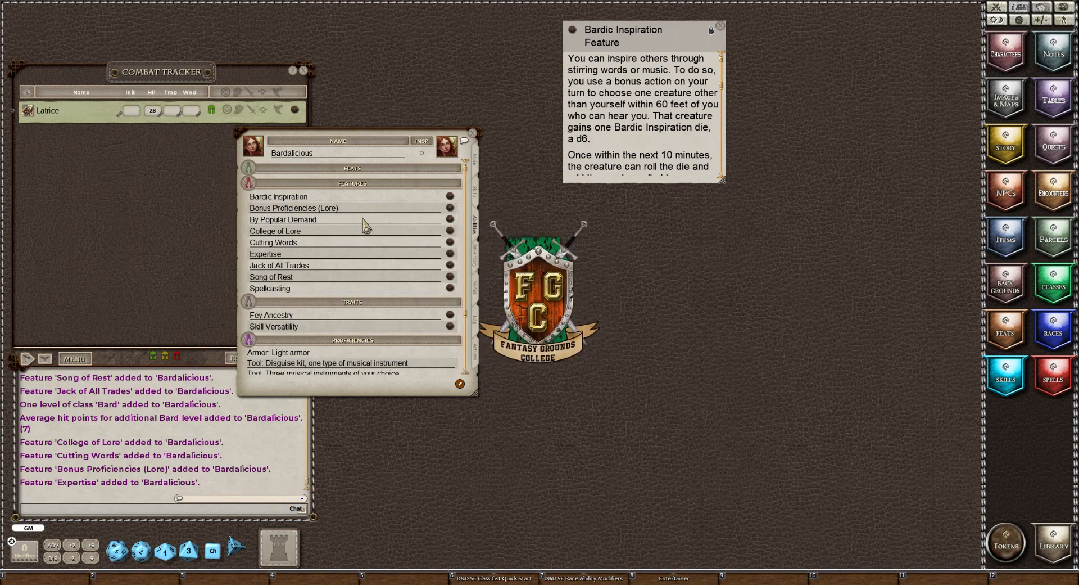
left_click(449, 219)
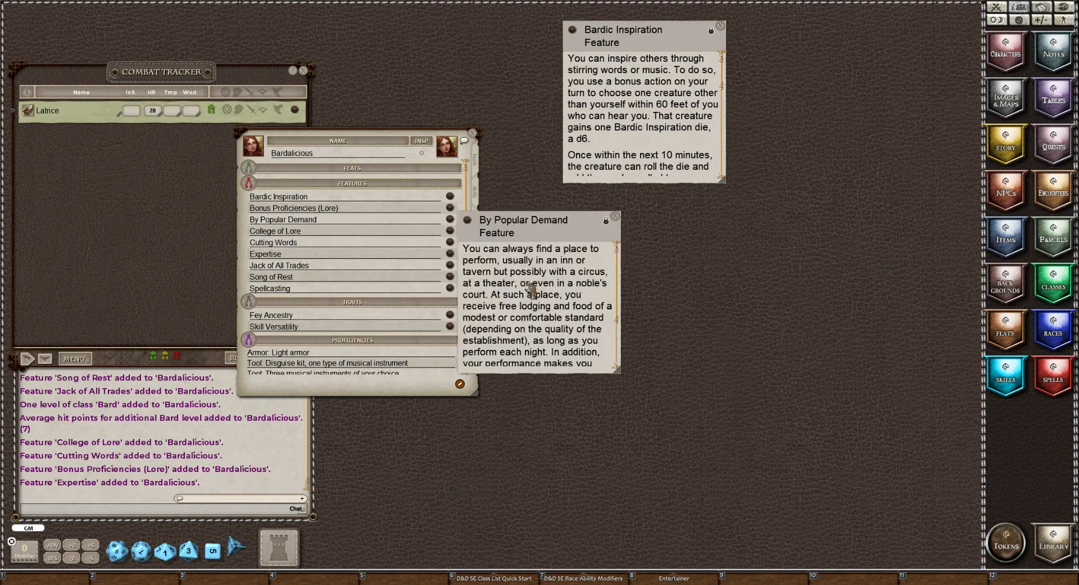
left_click(616, 216)
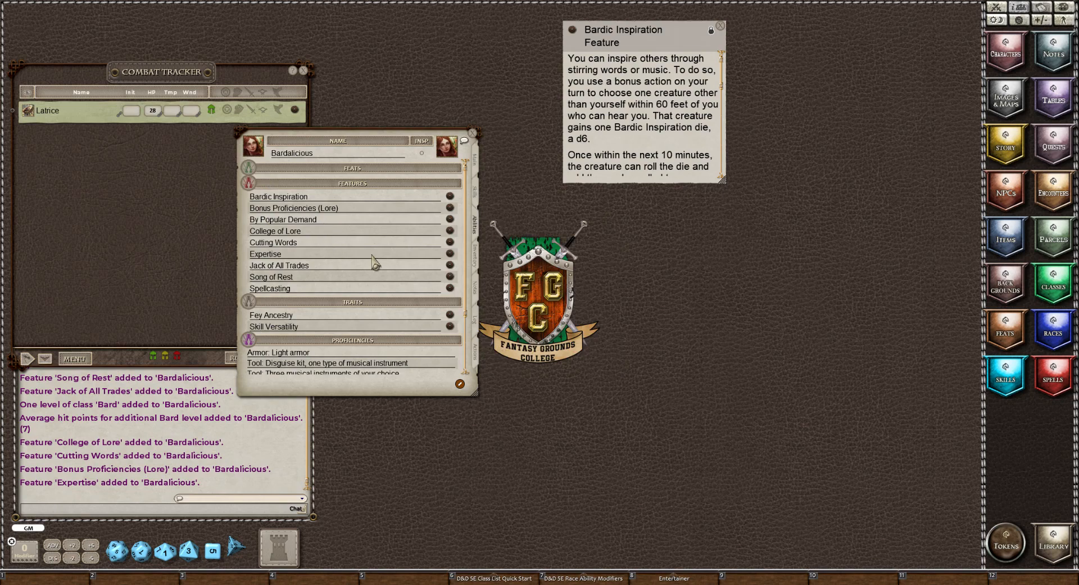
left_click(450, 231)
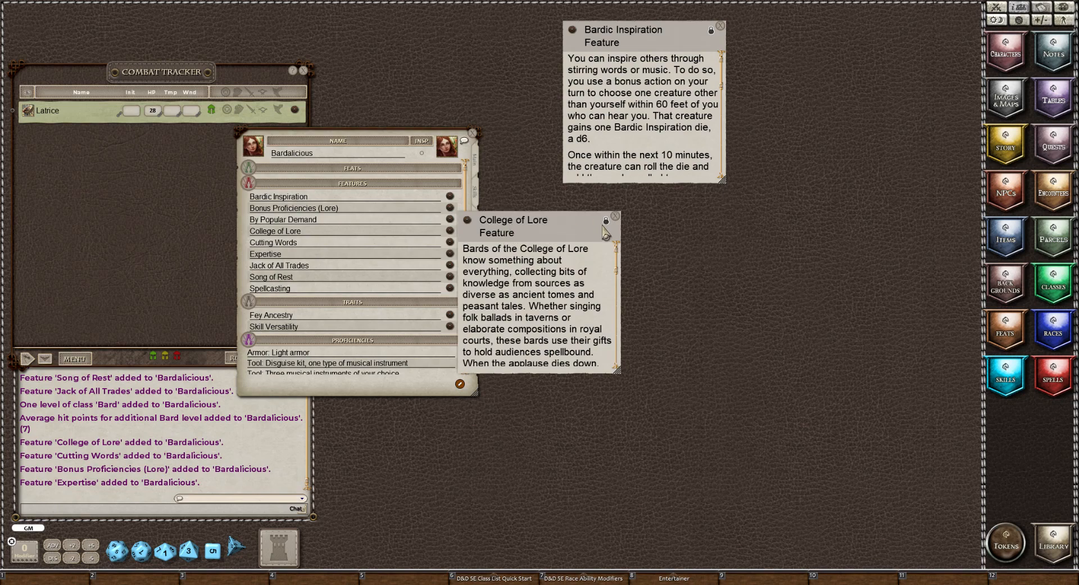
scroll(557, 316, "down", 6)
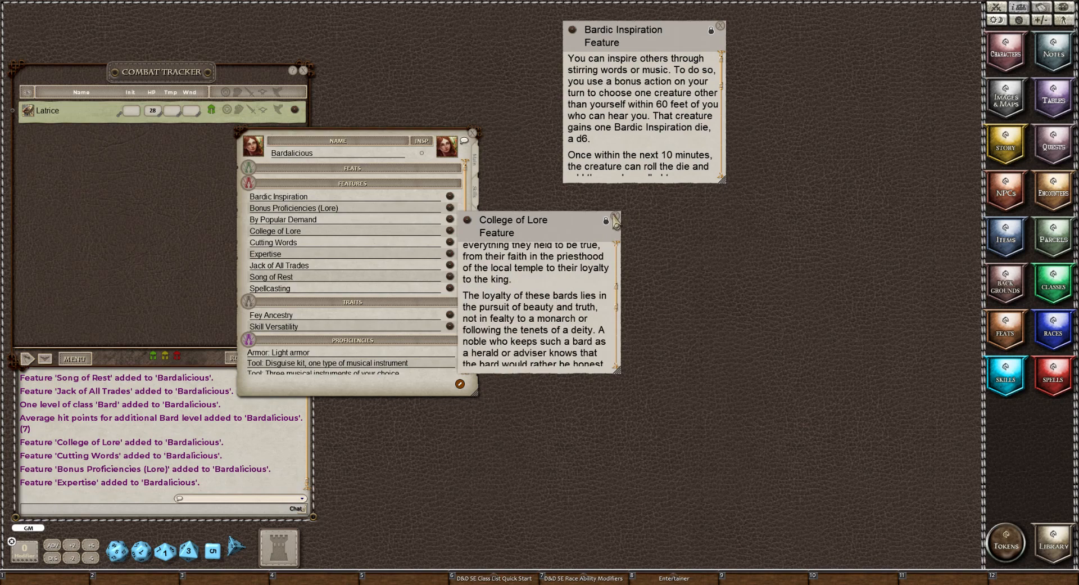
left_click(616, 216)
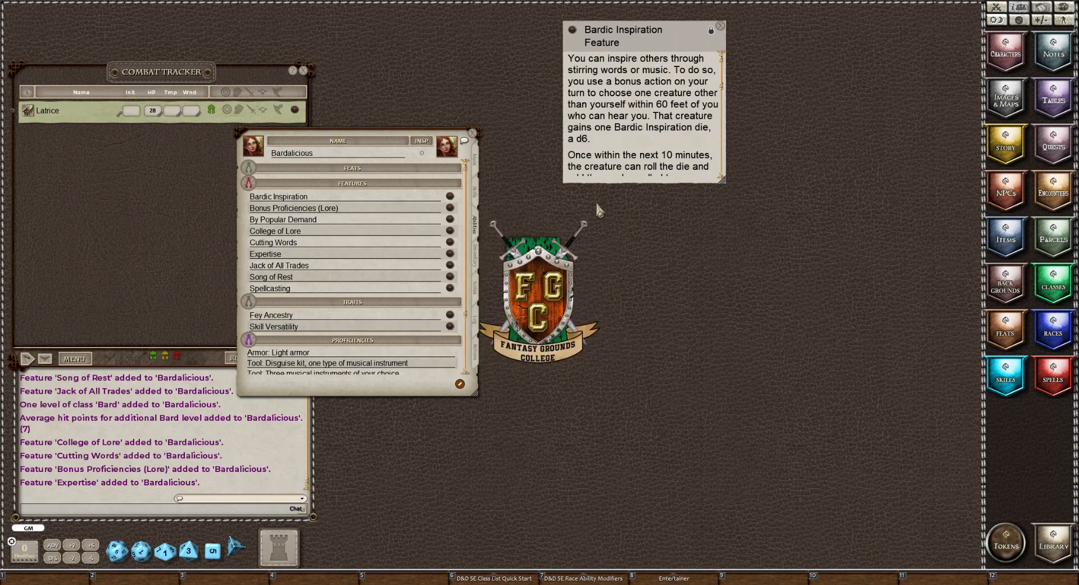
Open the Cutting Words feature and place its description next to the Bardic Inspiration one.
left_click(450, 242)
left_click_drag(526, 228, 799, 42)
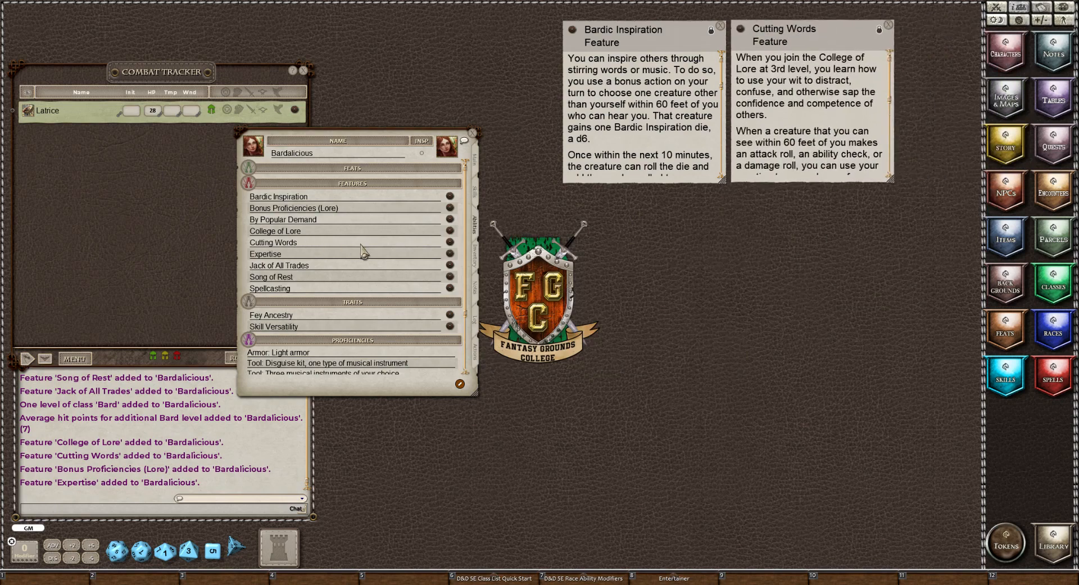
Read the Expertise feature, apply double proficiency bonus to the Performance and Perception skills, and close its description.
left_click(450, 253)
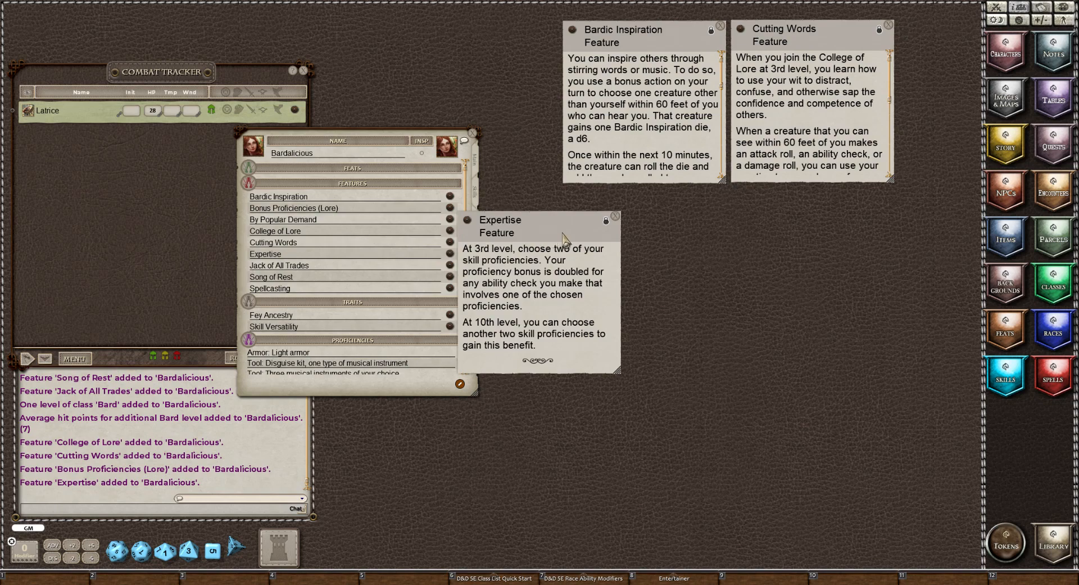
left_click_drag(548, 237, 609, 224)
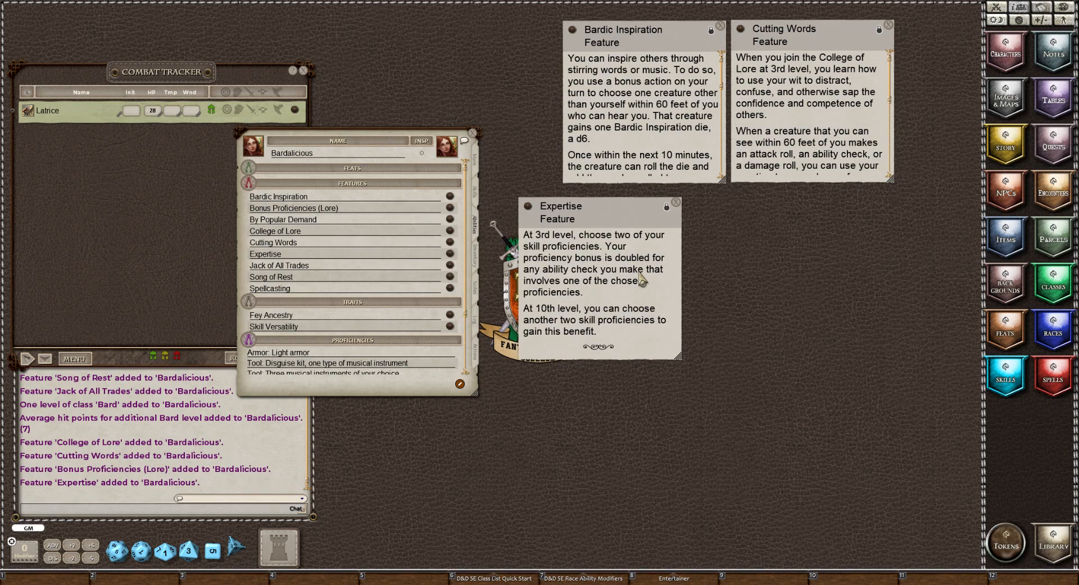
left_click(478, 196)
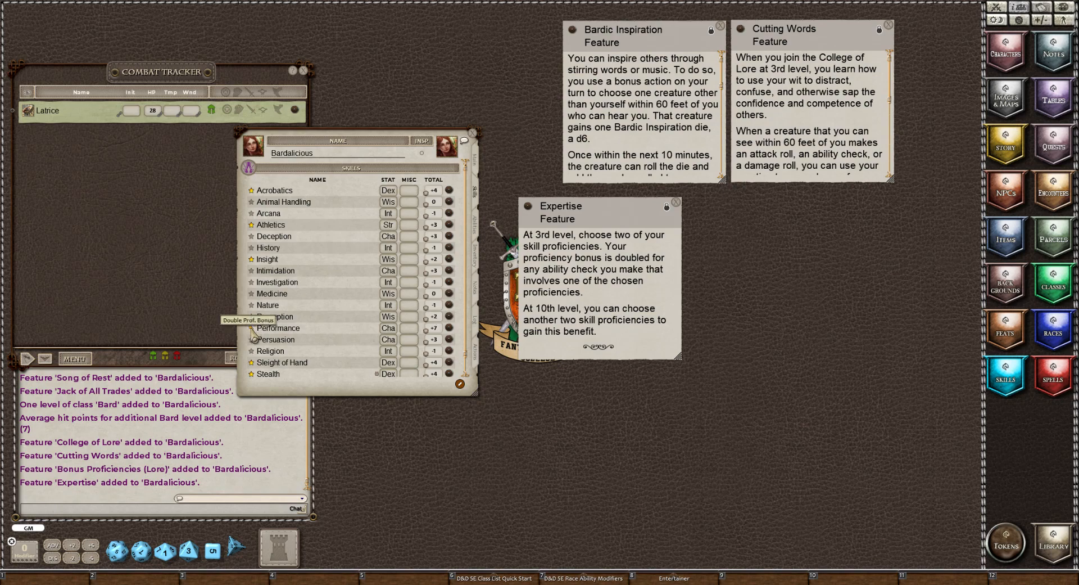
left_click(251, 327)
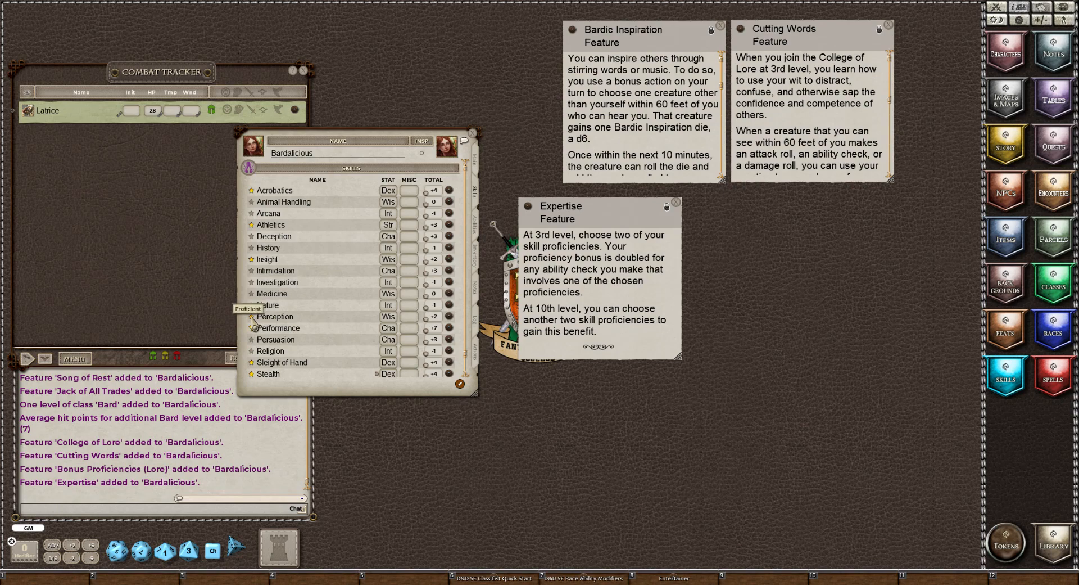
left_click(251, 317)
left_click(677, 201)
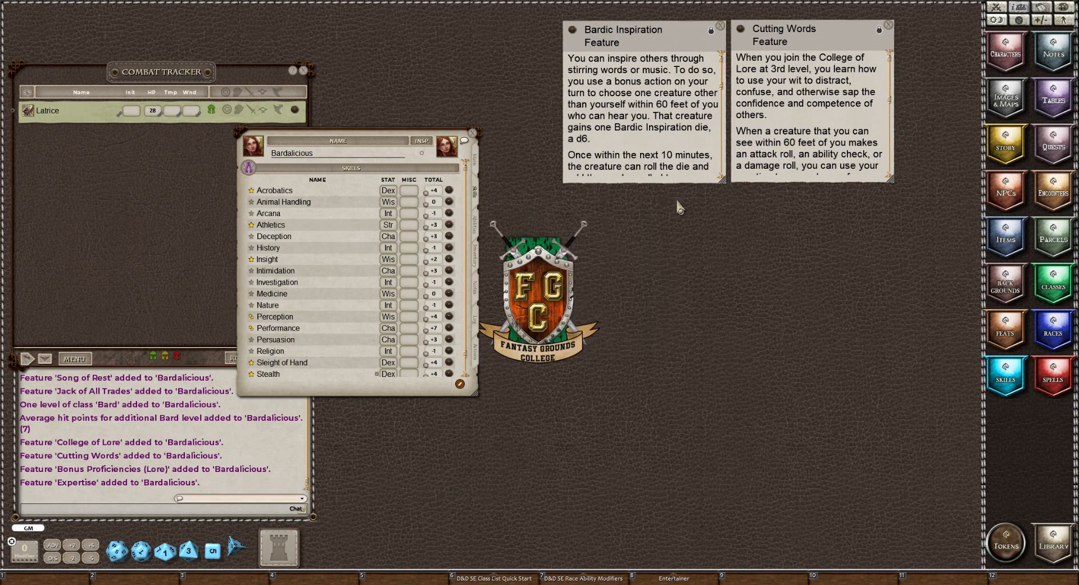
Open the Jack of All Trades feature from the abilities and place its description beside the character sheet.
left_click(476, 230)
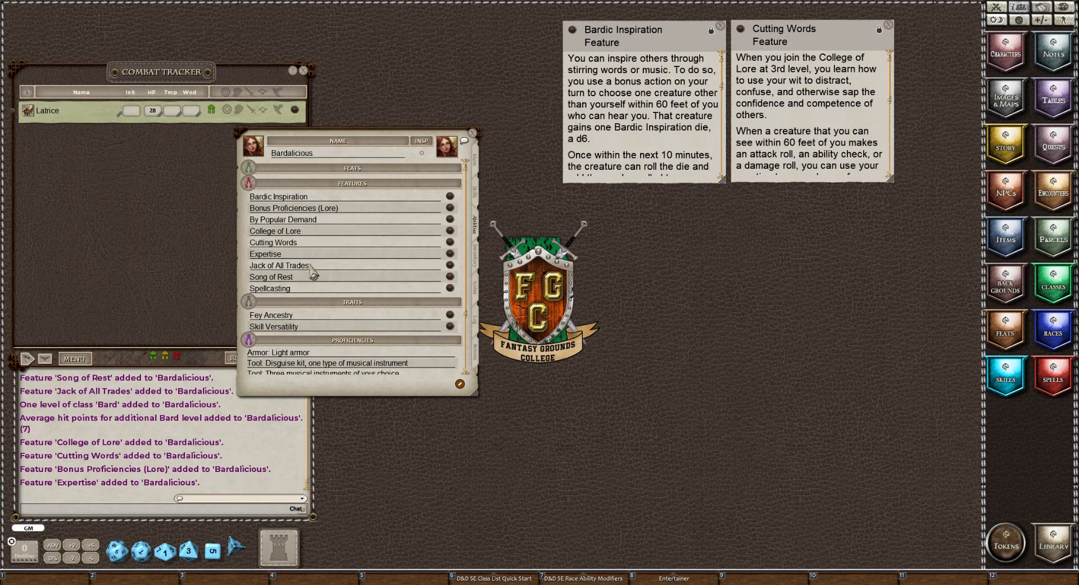
left_click(451, 270)
left_click_drag(582, 225, 782, 229)
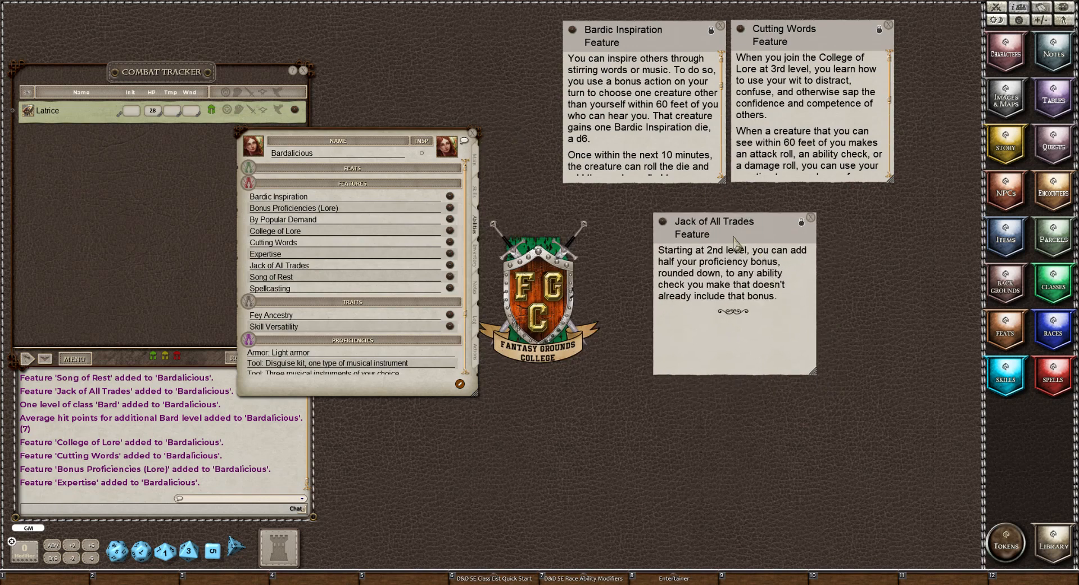
left_click_drag(739, 246, 651, 233)
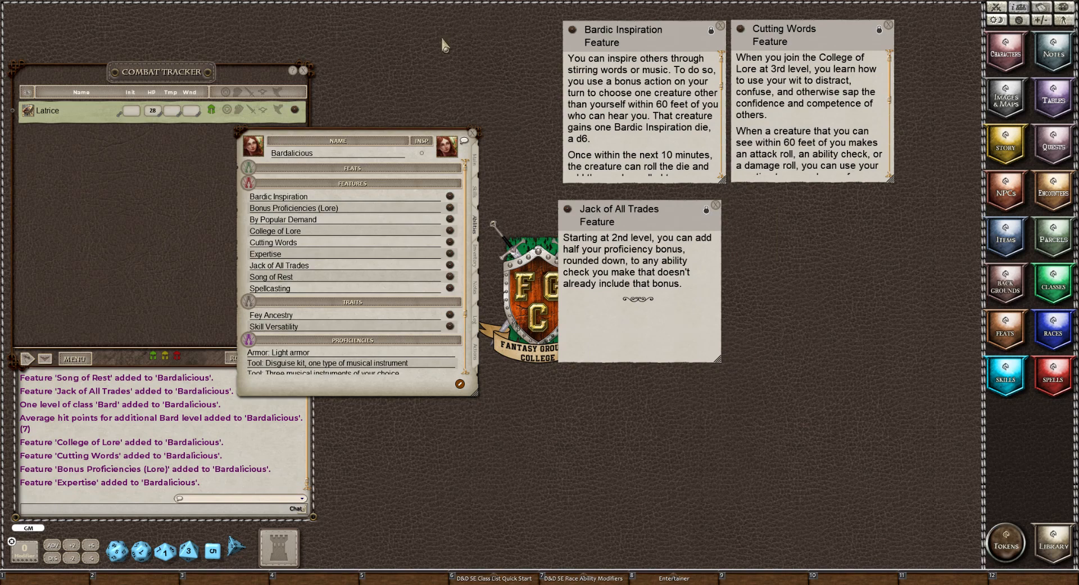
Add a miscellaneous initiative bonus of 1 in the character's combat calculation and close it.
left_click(477, 163)
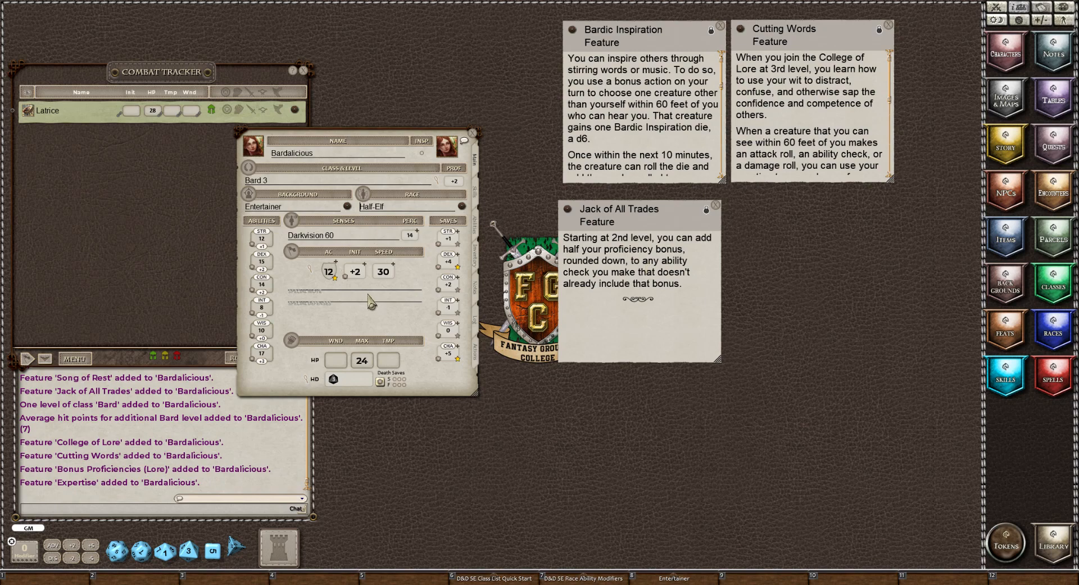
left_click(311, 269)
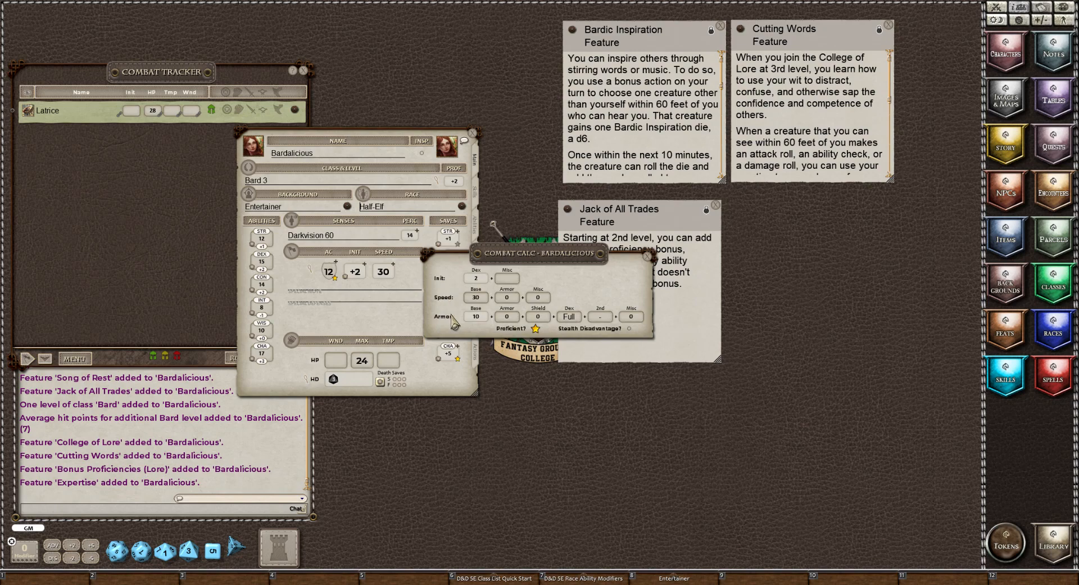
left_click(510, 281)
left_click(649, 259)
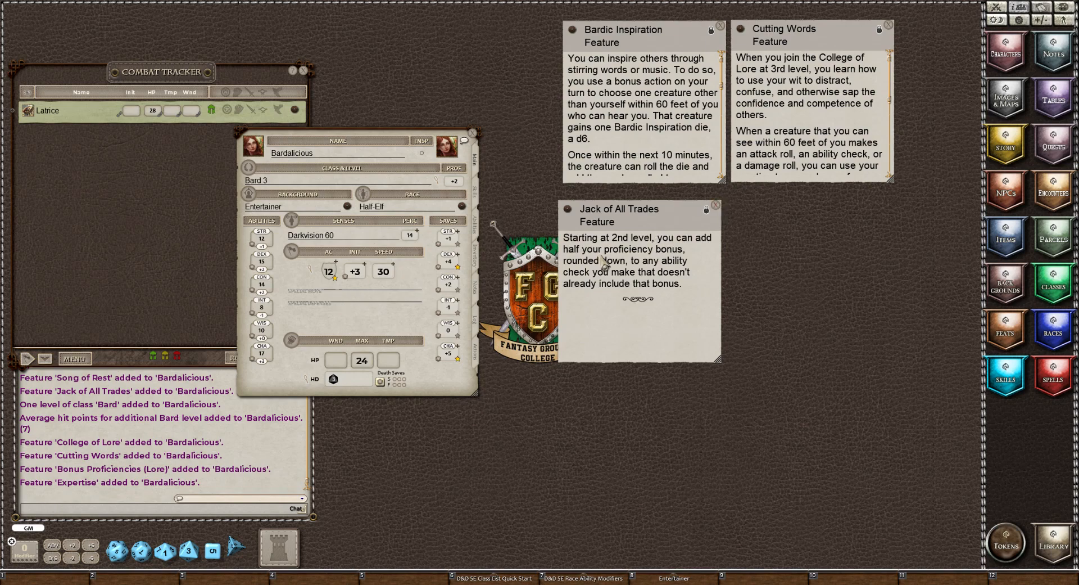
Set the Animal Handling and Arcana skills to half proficiency bonus.
left_click(476, 194)
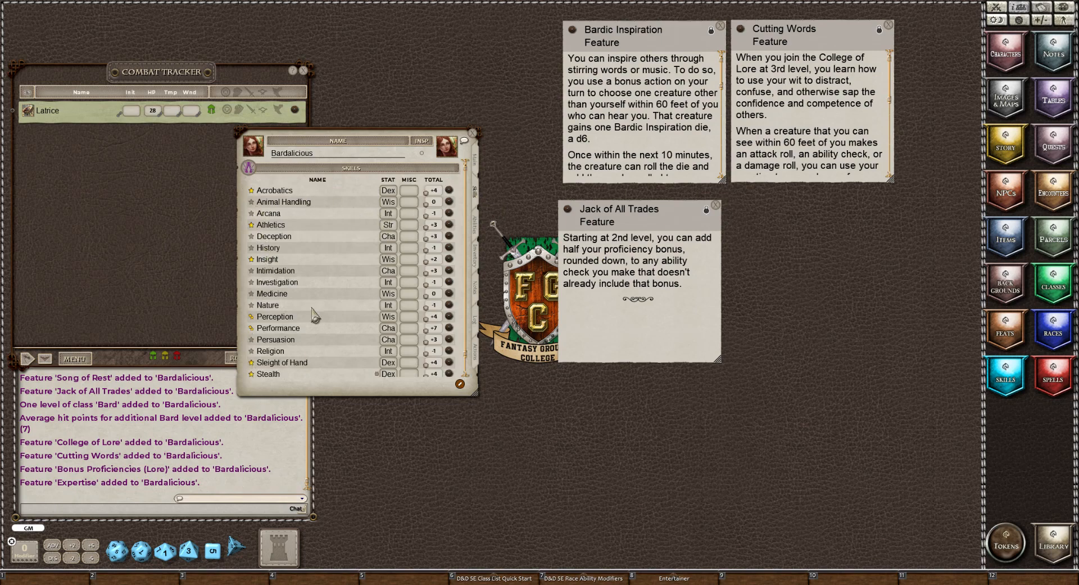
left_click(252, 202)
left_click(253, 202)
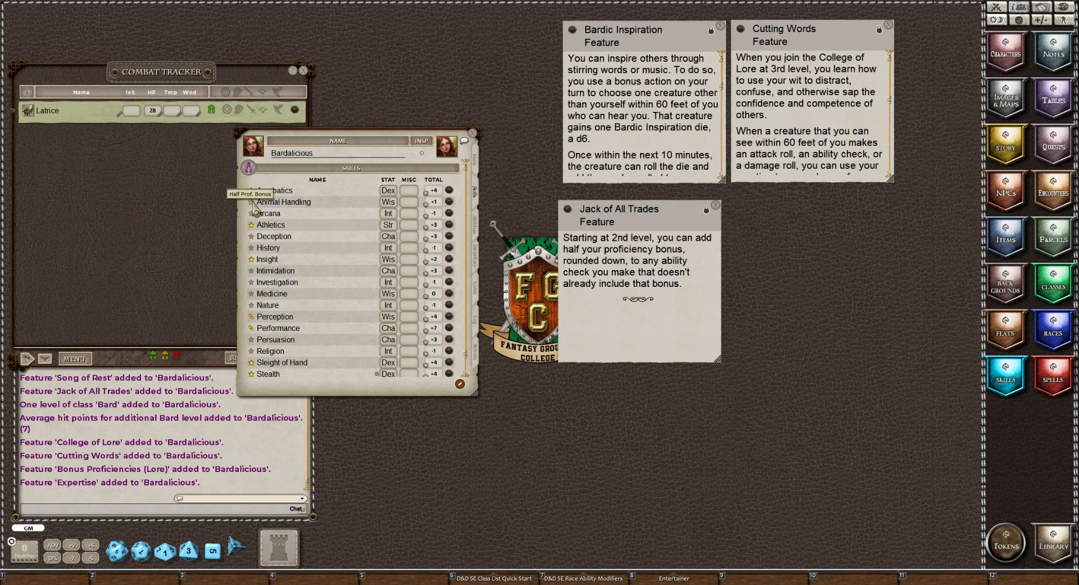
left_click(251, 214)
left_click(251, 213)
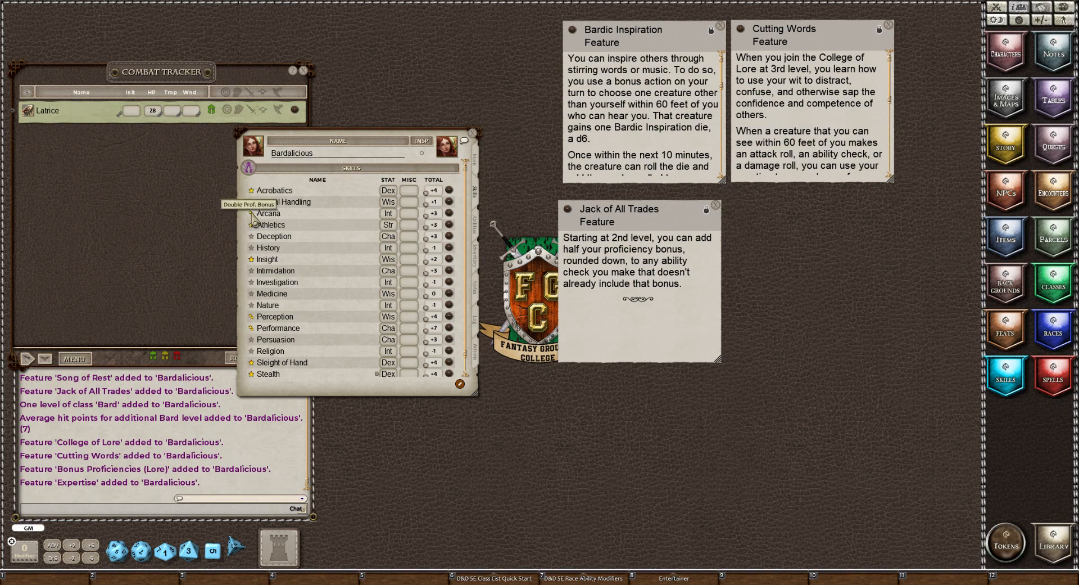
left_click(252, 213)
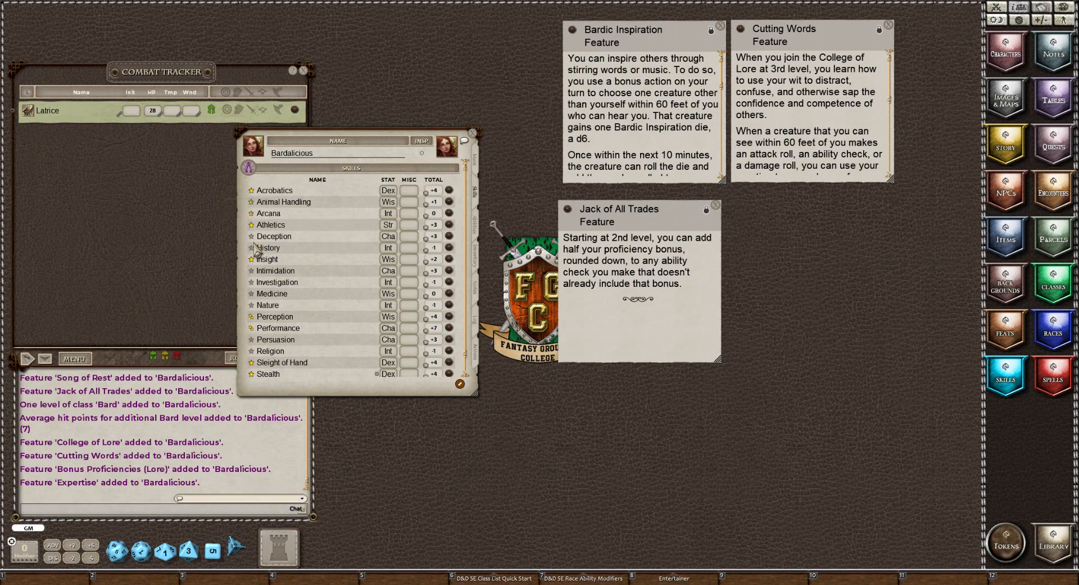
Set Deception, History, Intimidation, Investigation, Medicine and Nature to half proficiency bonus.
left_click(251, 236)
left_click(252, 248)
left_click(251, 248)
left_click(252, 248)
left_click(251, 271)
left_click(252, 282)
left_click(251, 295)
left_click(251, 294)
left_click(251, 305)
left_click(251, 305)
left_click(251, 306)
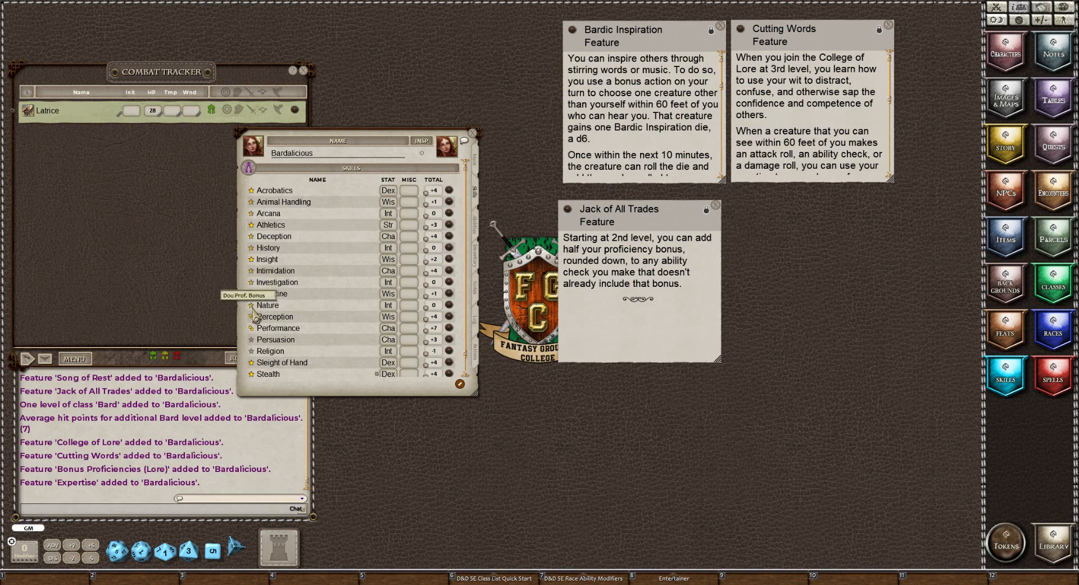
Set Persuasion, Religion and Survival to half proficiency bonus and close the Jack of All Trades description.
left_click(251, 340)
scroll(247, 344, "down", 1)
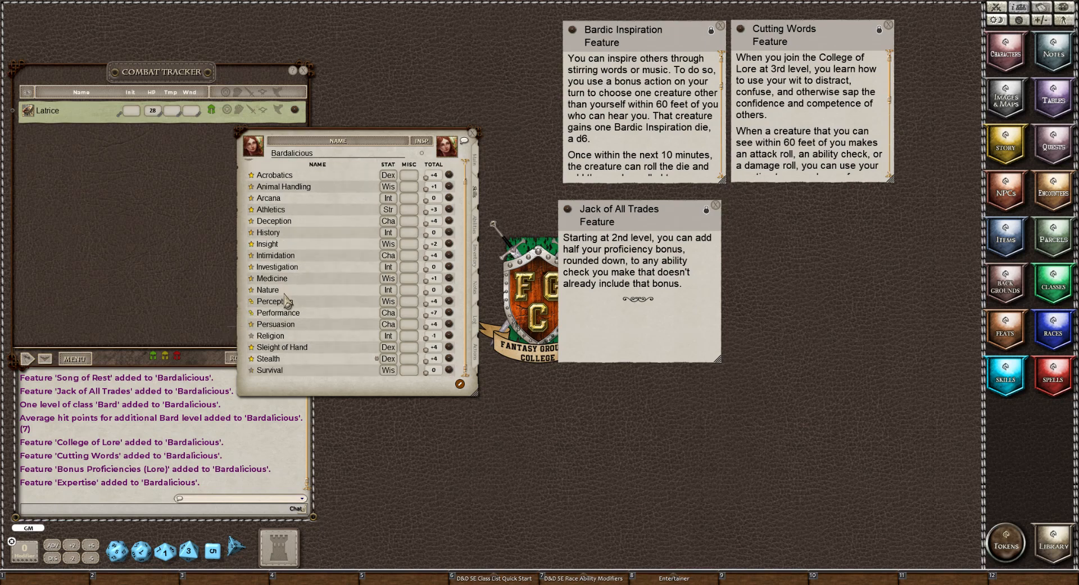
left_click(251, 336)
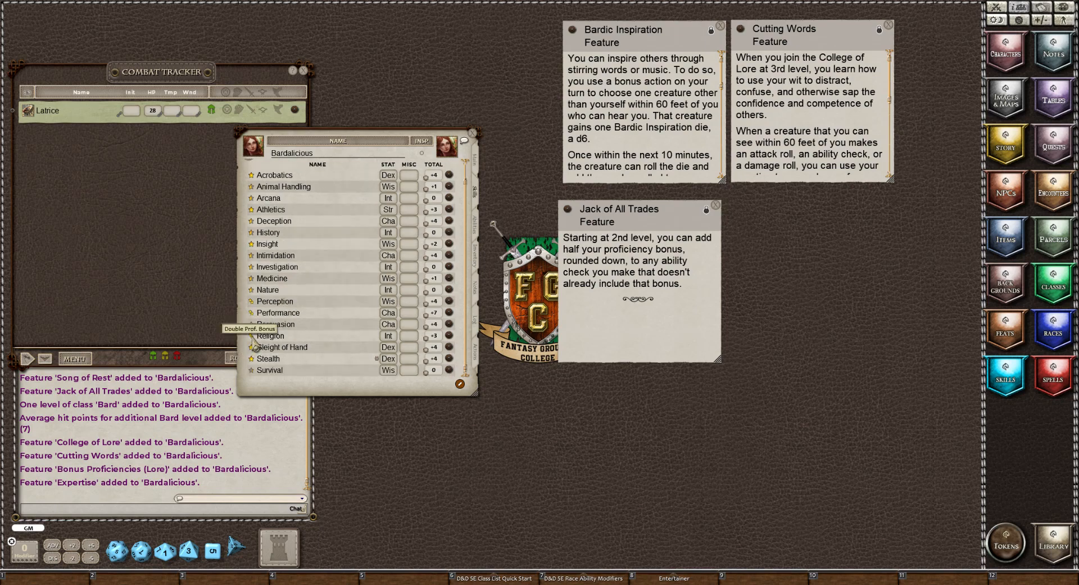
left_click(251, 370)
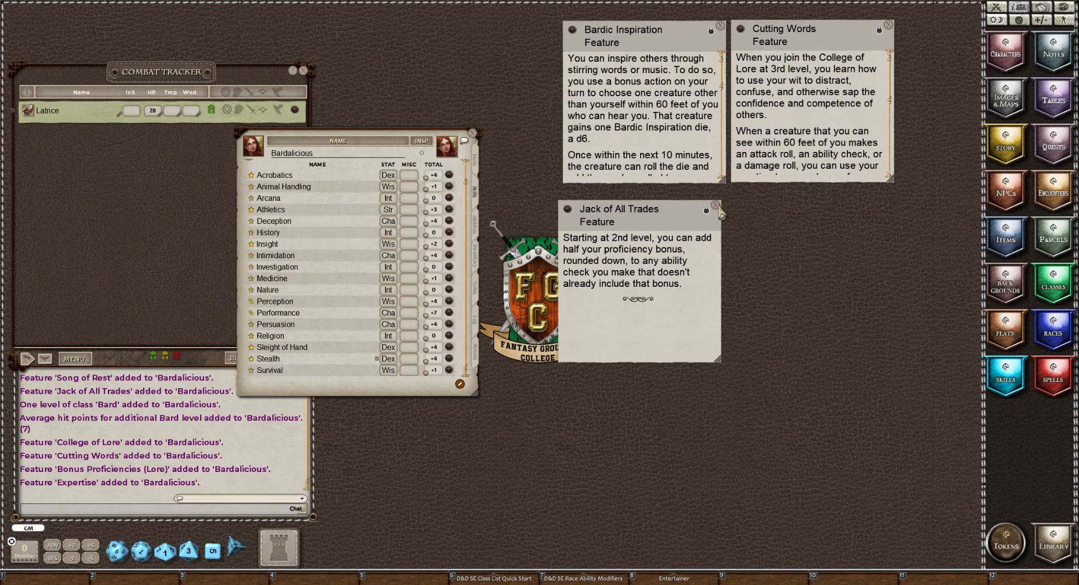
left_click(716, 205)
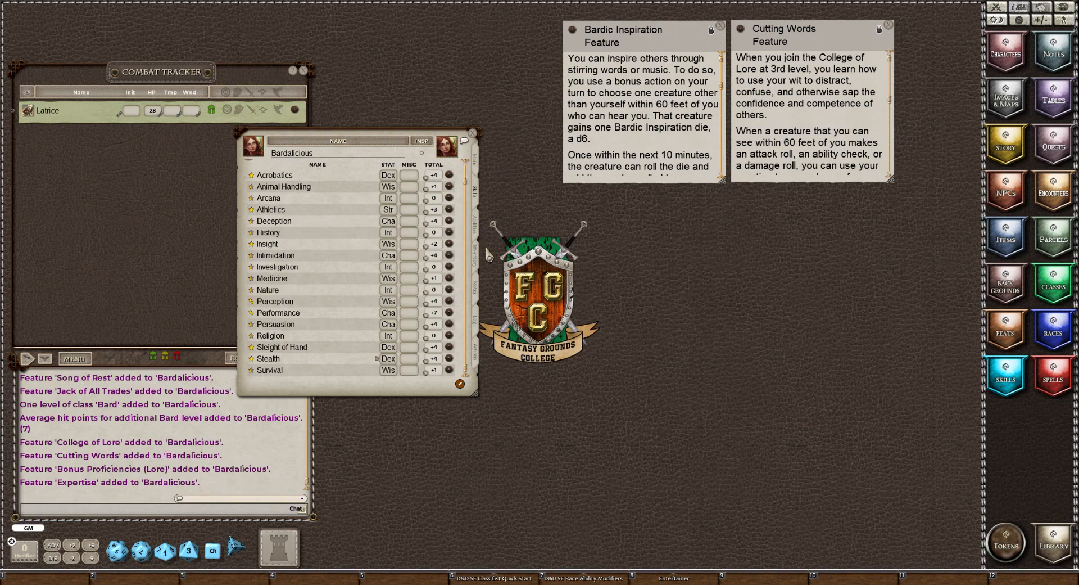
Open the Song of Rest and Spellcasting feature descriptions and place them over the Bardic Inspiration and Cutting Words notes, leaving those titles readable.
left_click(475, 230)
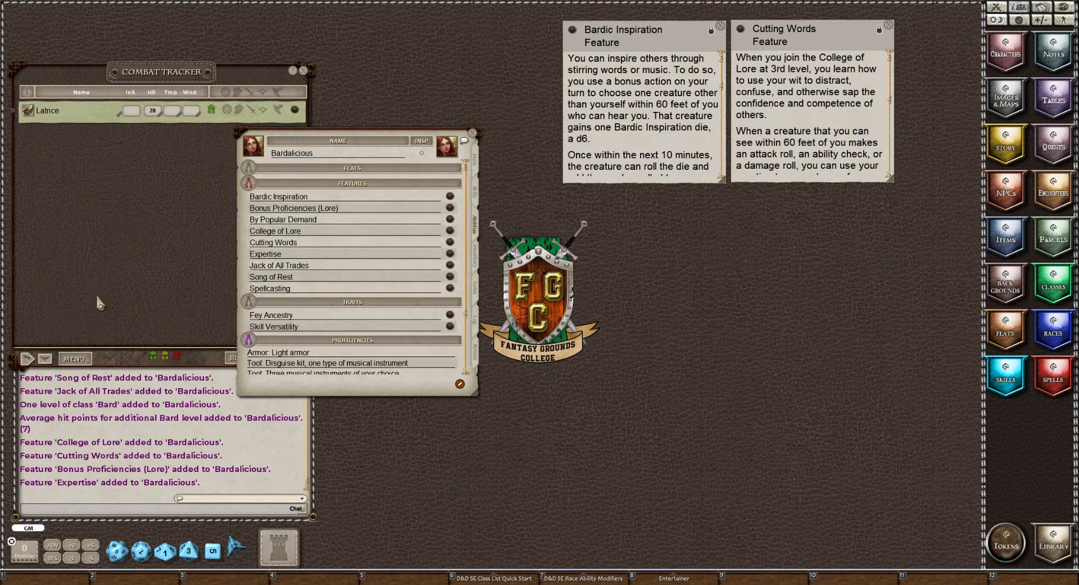
left_click(450, 276)
left_click_drag(498, 239, 605, 104)
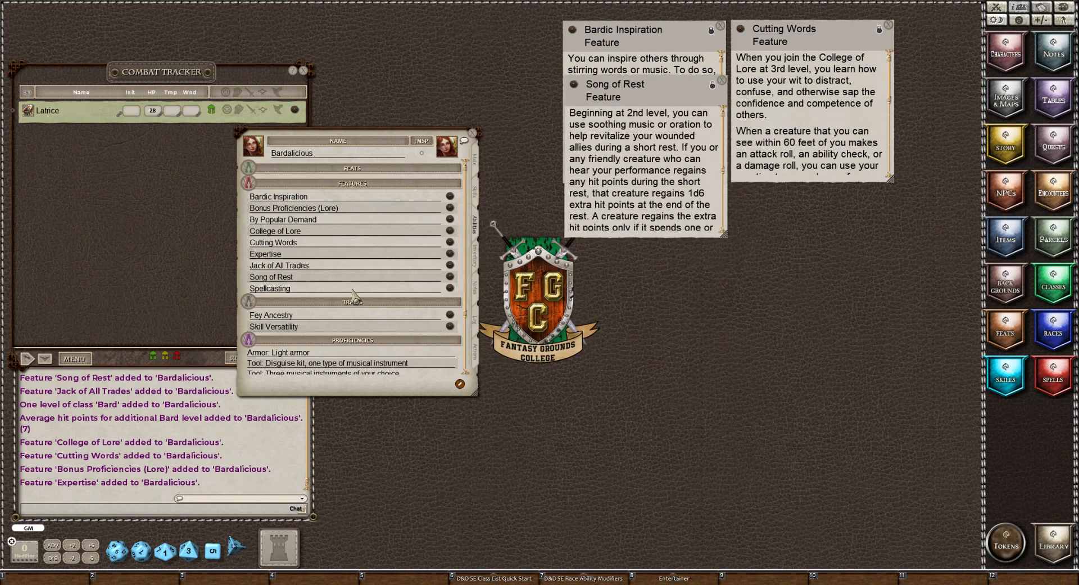
left_click(450, 289)
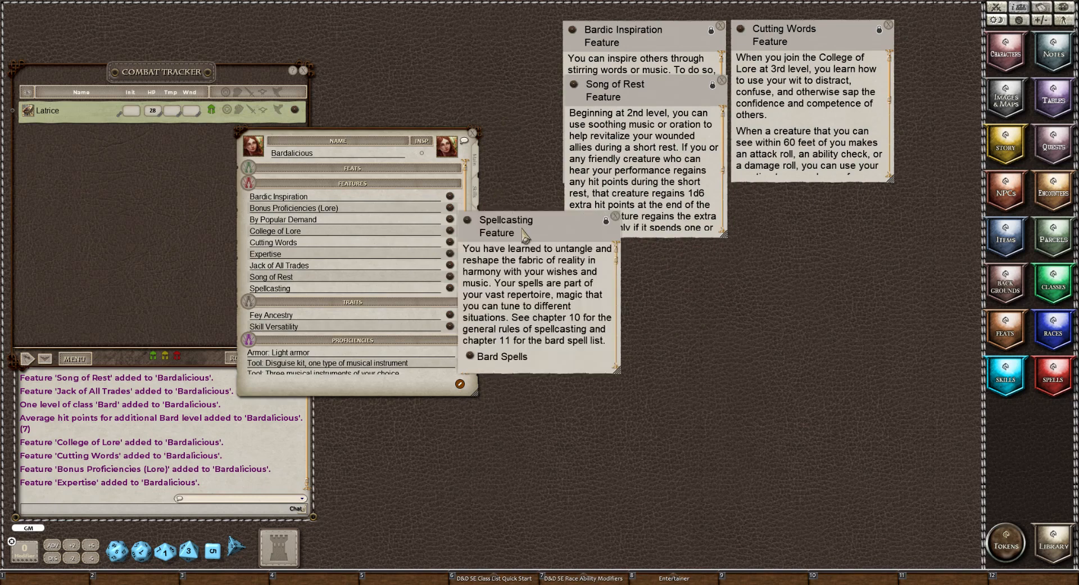
left_click_drag(526, 233, 705, 170)
left_click_drag(773, 152, 795, 98)
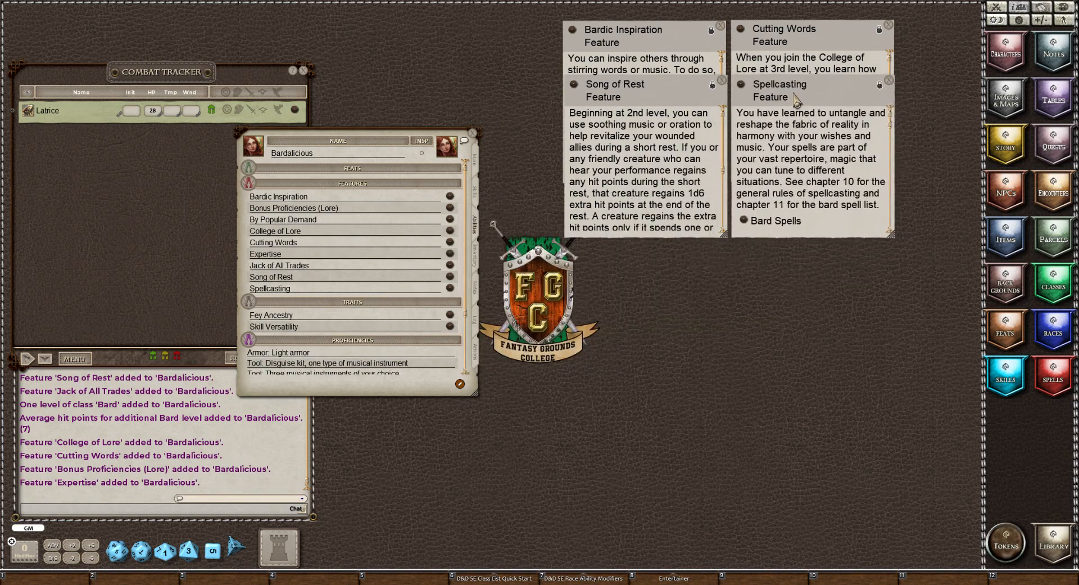
Place the Fey Ancestry description below the Song of Rest title, and review the Skill Versatility trait and the proficiencies.
left_click(449, 316)
left_click_drag(526, 233, 633, 153)
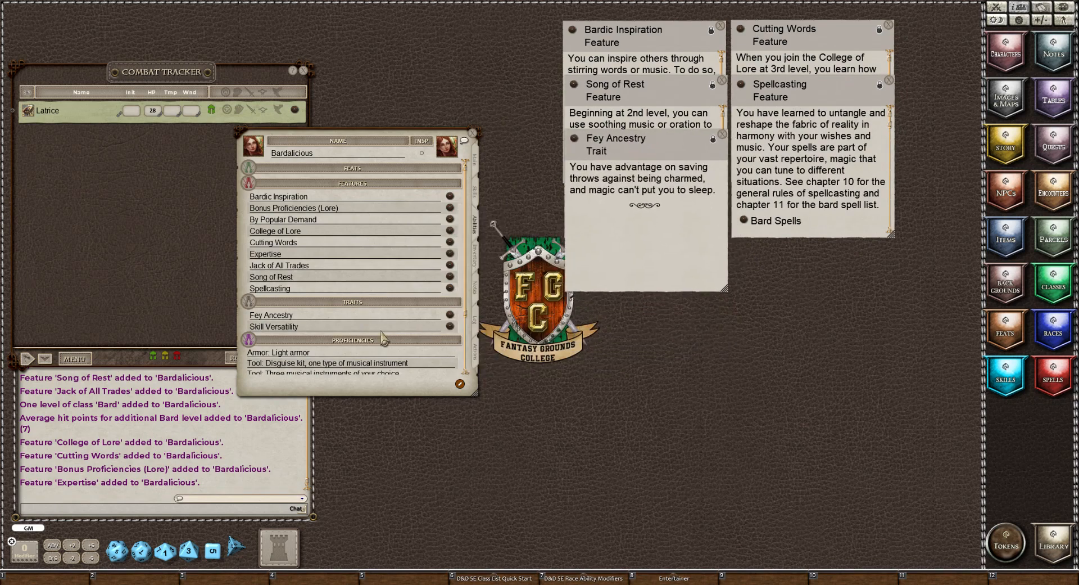
left_click(449, 326)
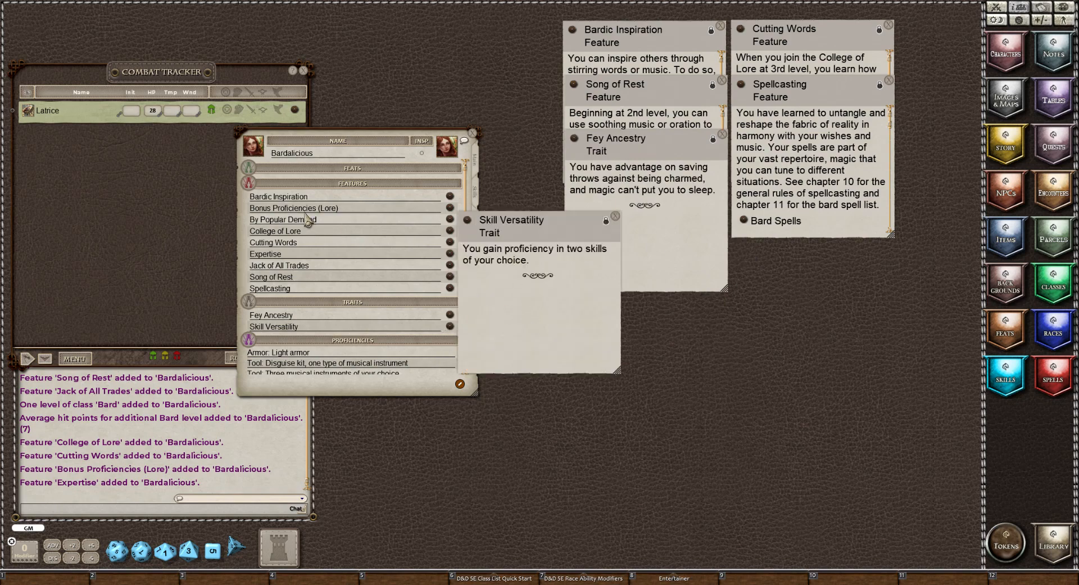
left_click(616, 216)
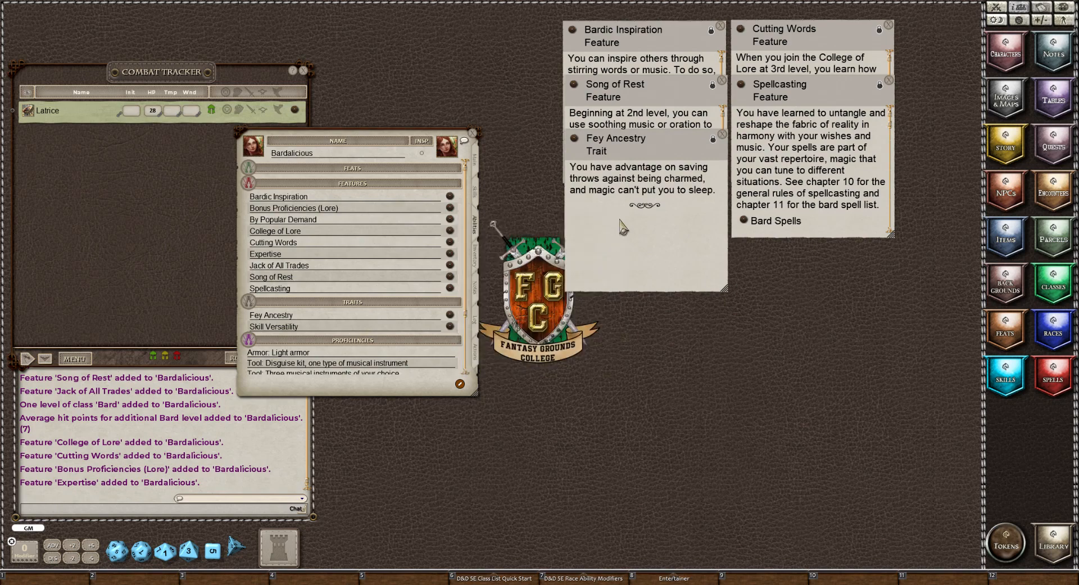
scroll(356, 290, "down", 2)
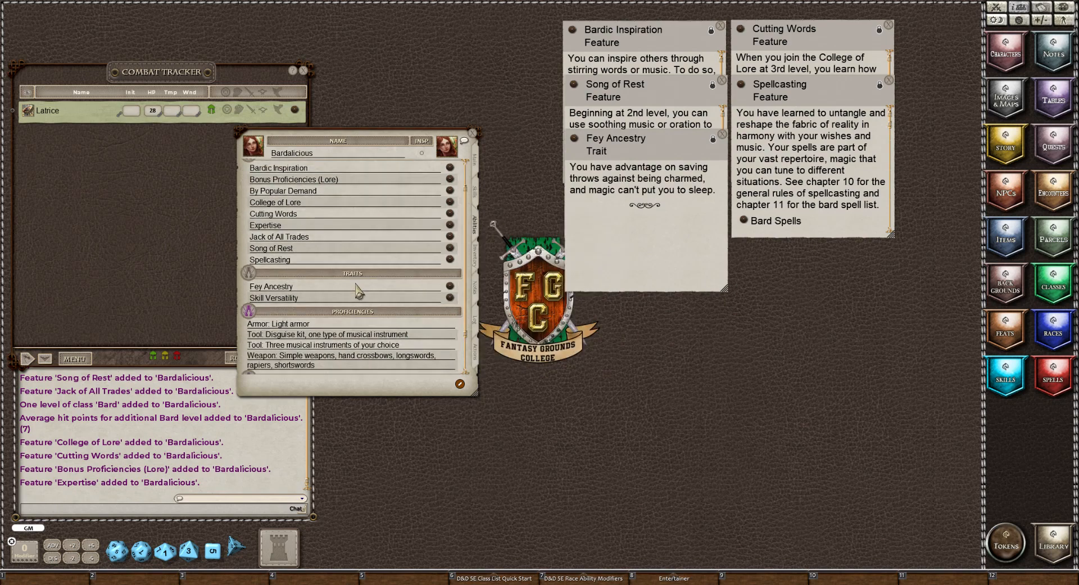
scroll(356, 290, "down", 3)
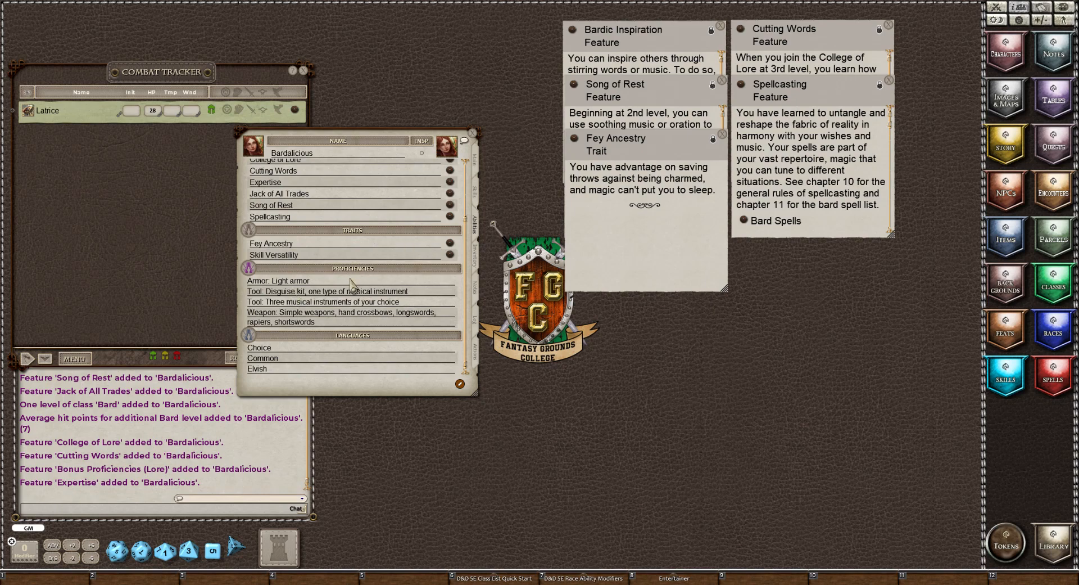
Add four blank entries to the character's skills and make one of them Disguise Kit, proficient and based on Charisma.
left_click(476, 202)
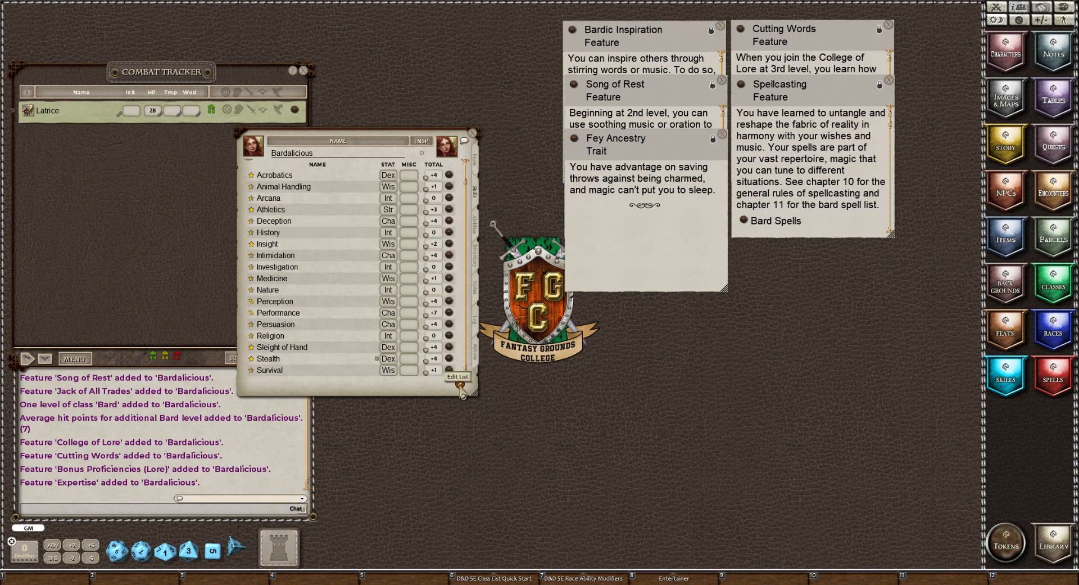
left_click(460, 385)
left_click(450, 168)
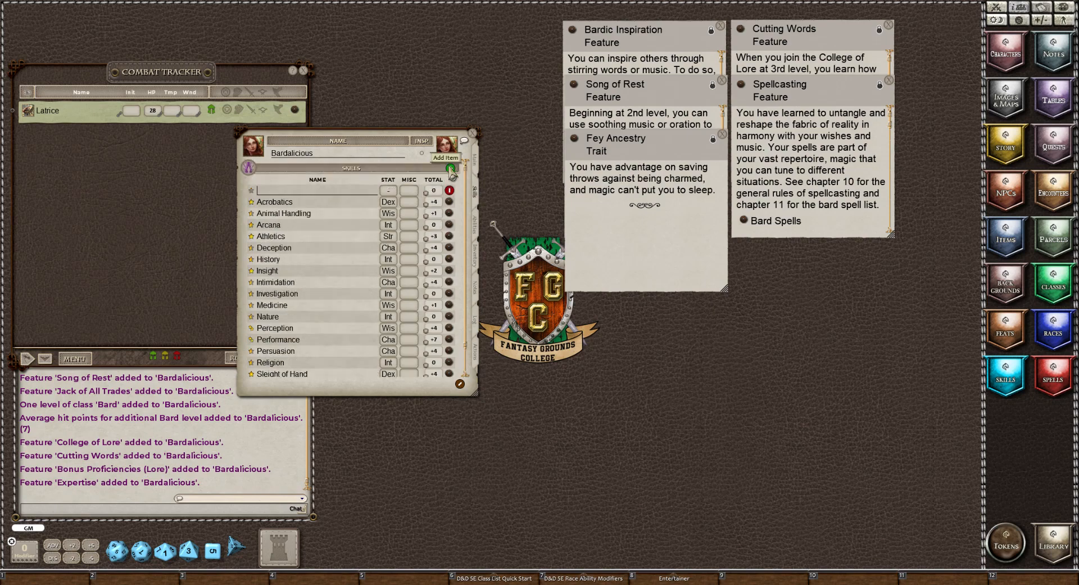
left_click(450, 169)
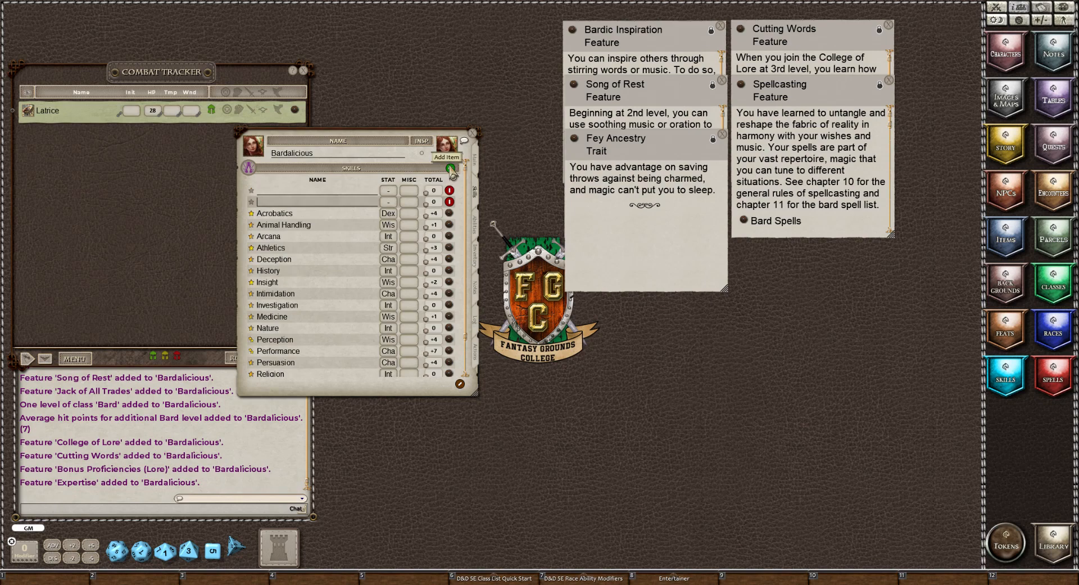
left_click(450, 169)
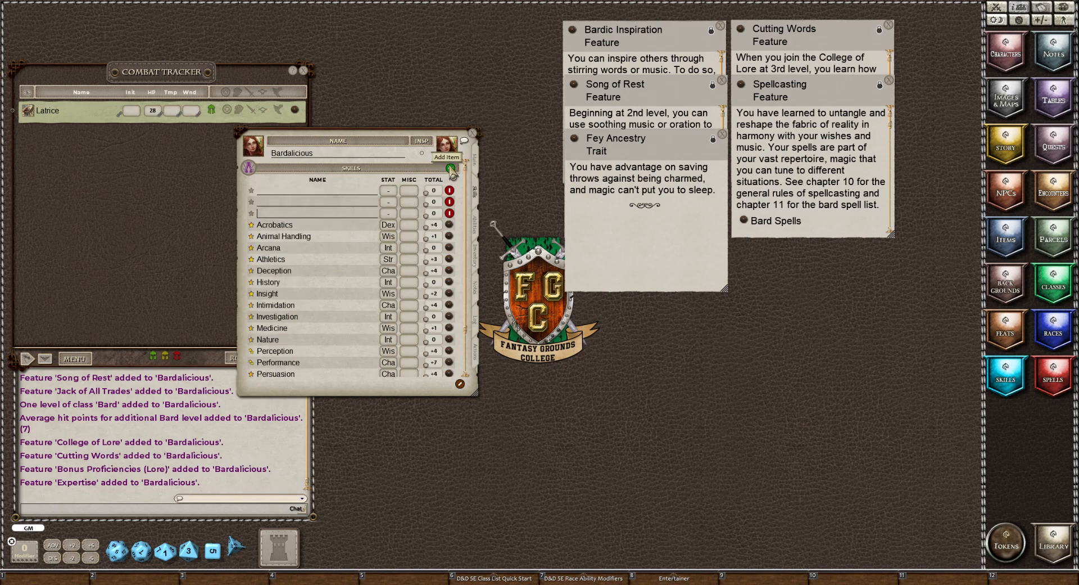
left_click(450, 169)
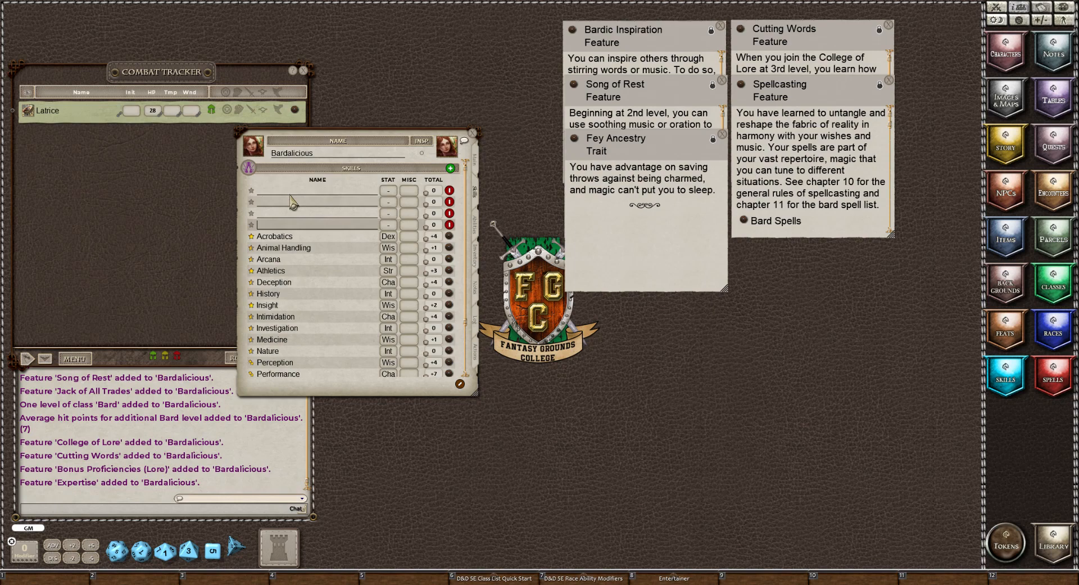
type("Disguise Kit")
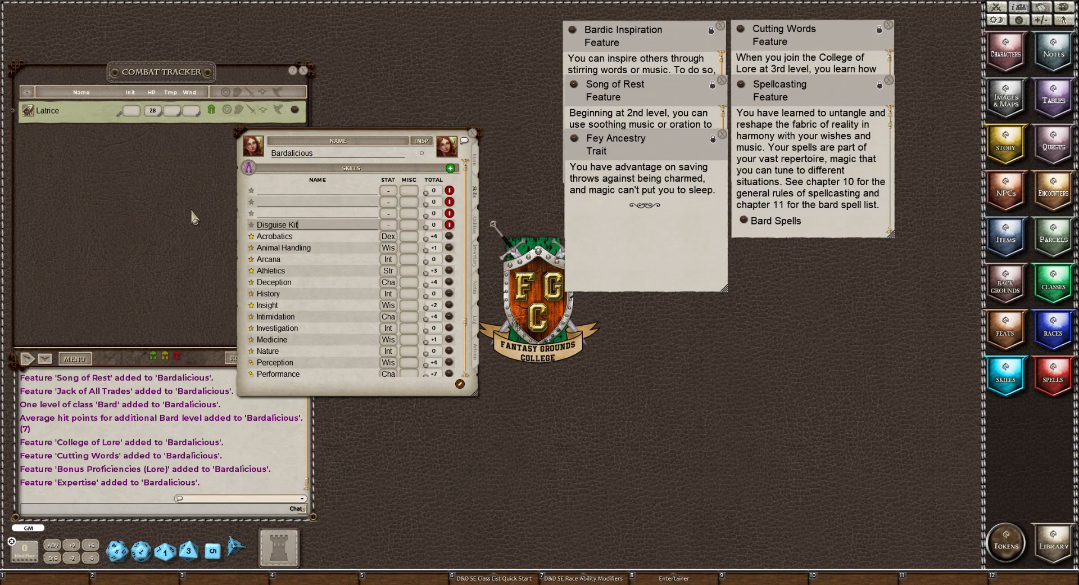
left_click(251, 225)
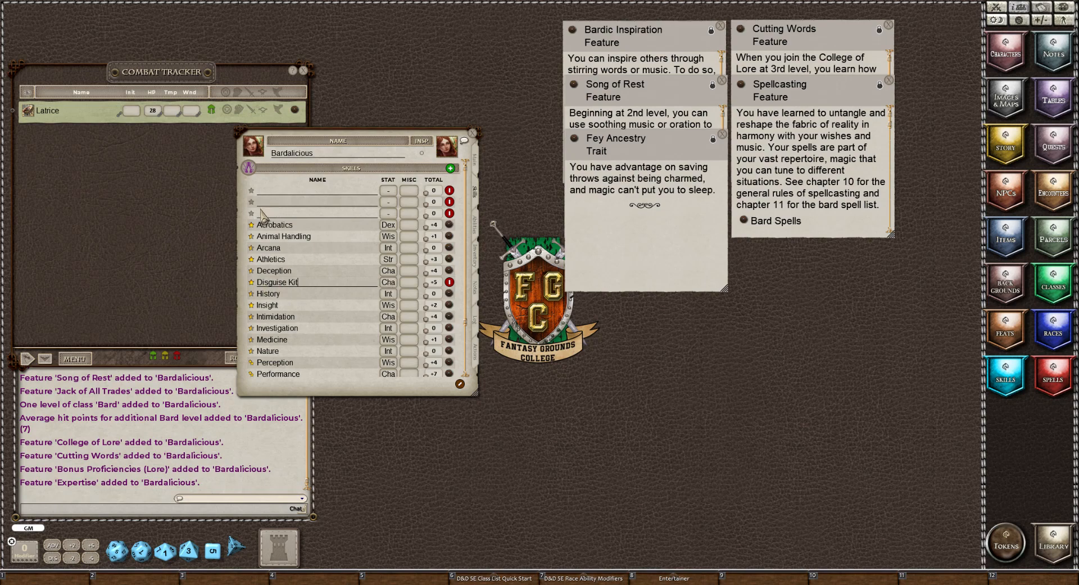
Name two blank skills Lute and Lyre, and mark both plus the remaining blank skill as proficient.
left_click(273, 192)
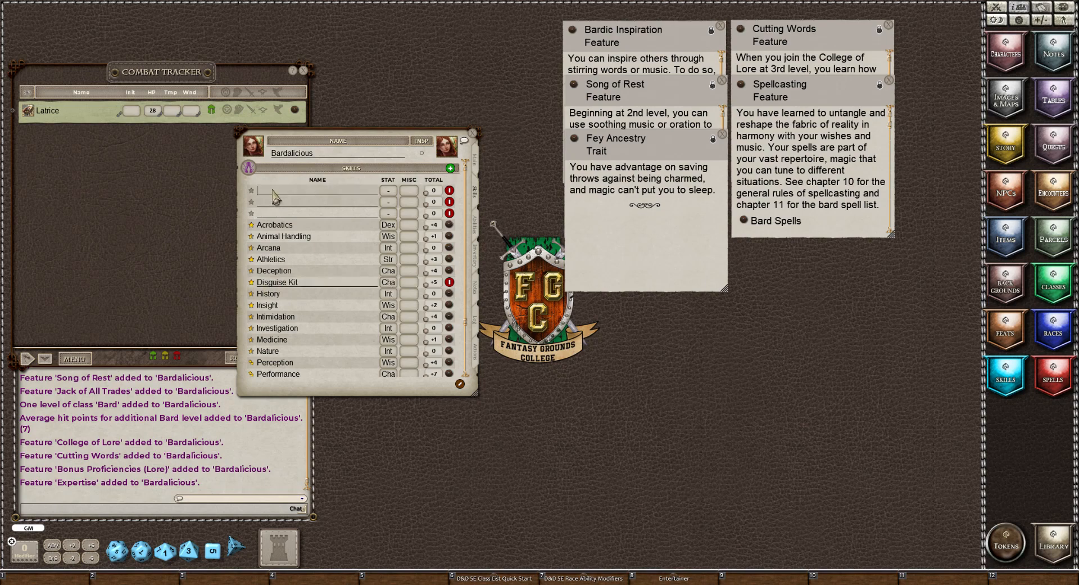
type("Lute")
left_click(251, 191)
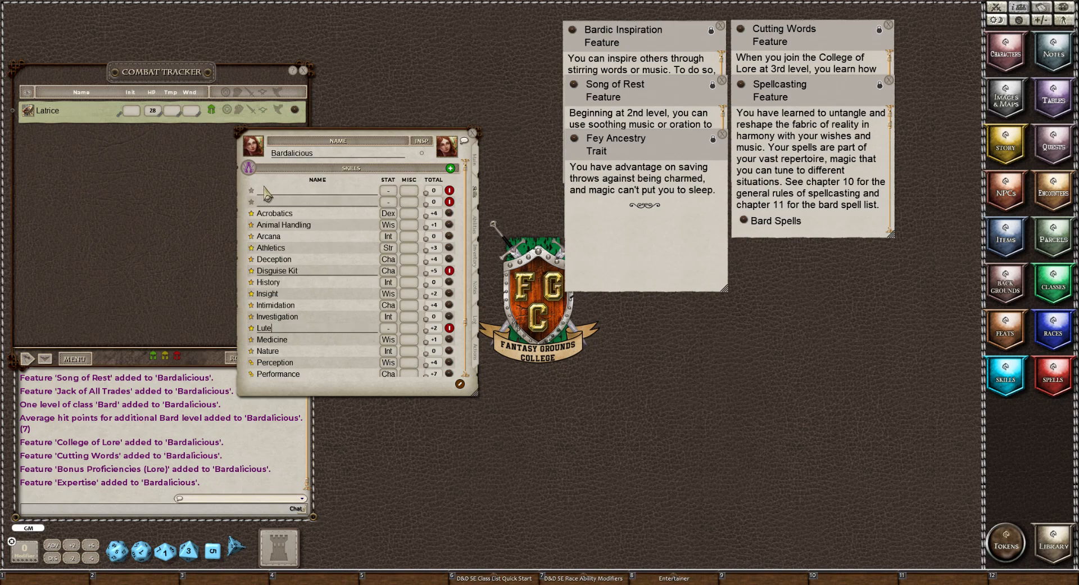
left_click(264, 188)
type("Ly")
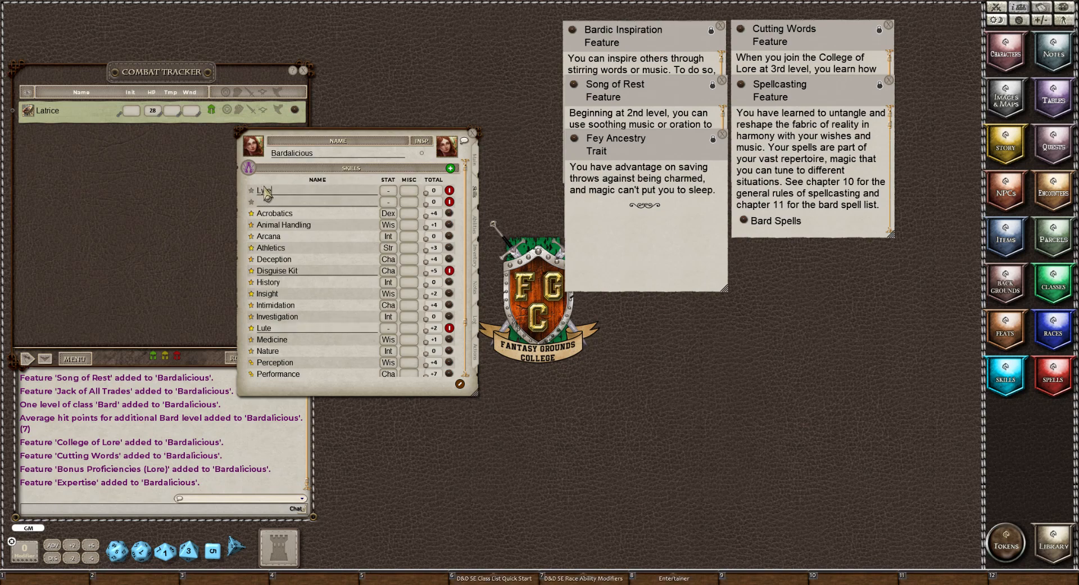
type("re")
left_click(251, 191)
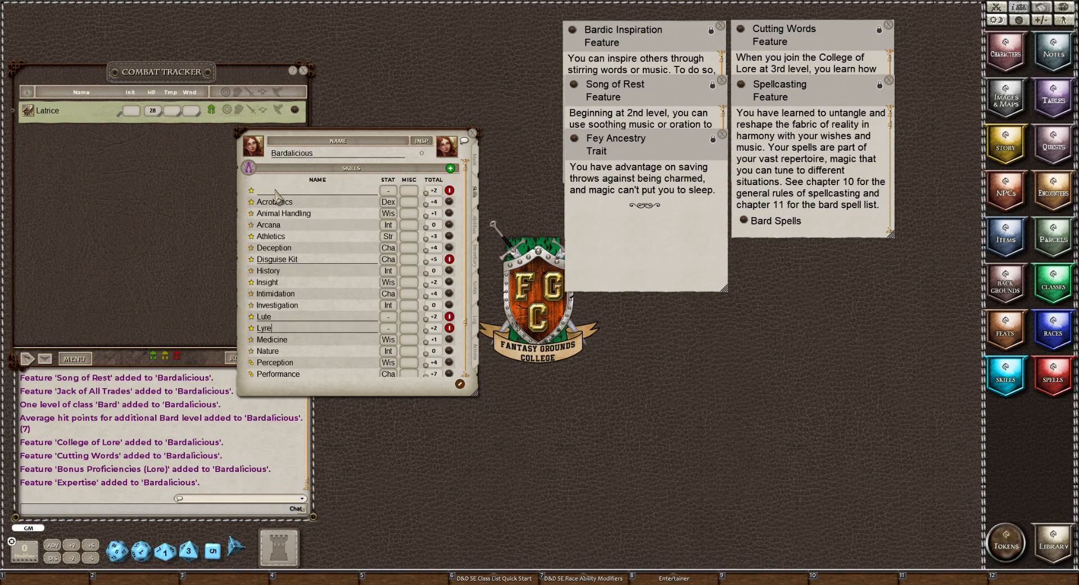
Name the remaining blank skill Drum and base it on Charisma.
left_click(276, 191)
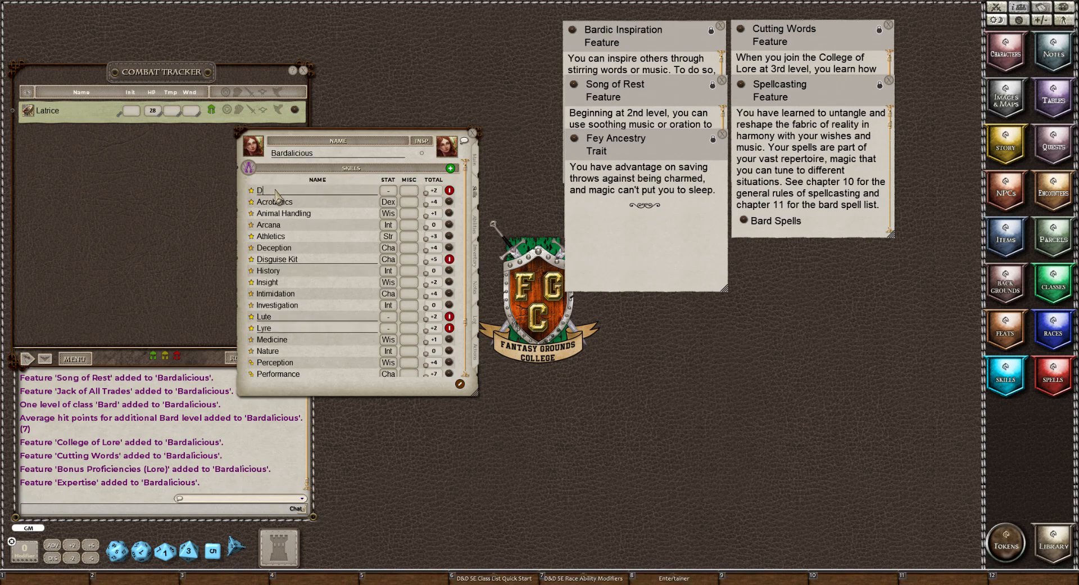
type("Drum")
left_click(390, 191)
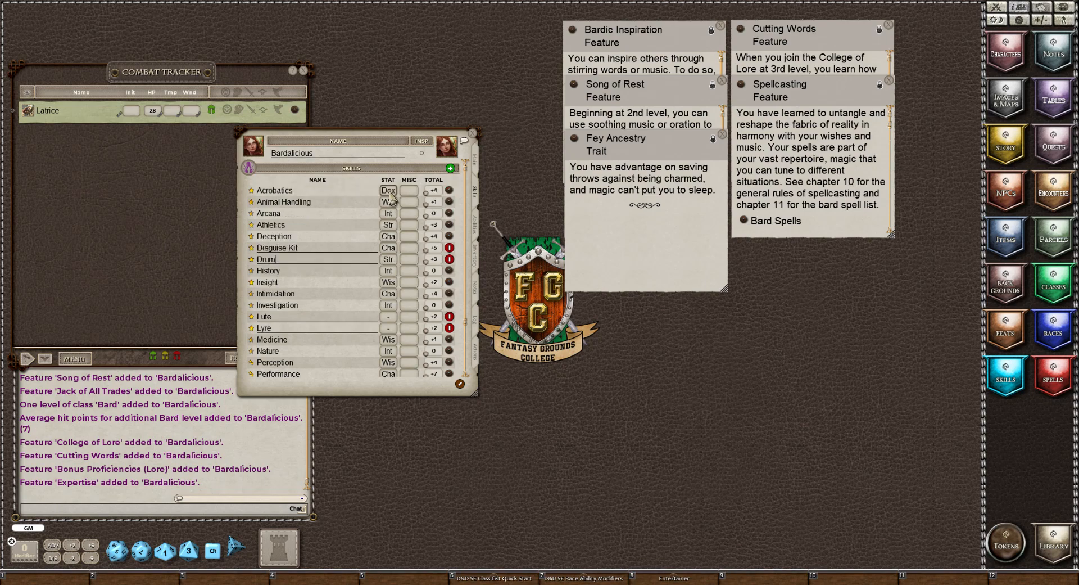
left_click(393, 260)
left_click(394, 262)
left_click(394, 261)
left_click(394, 262)
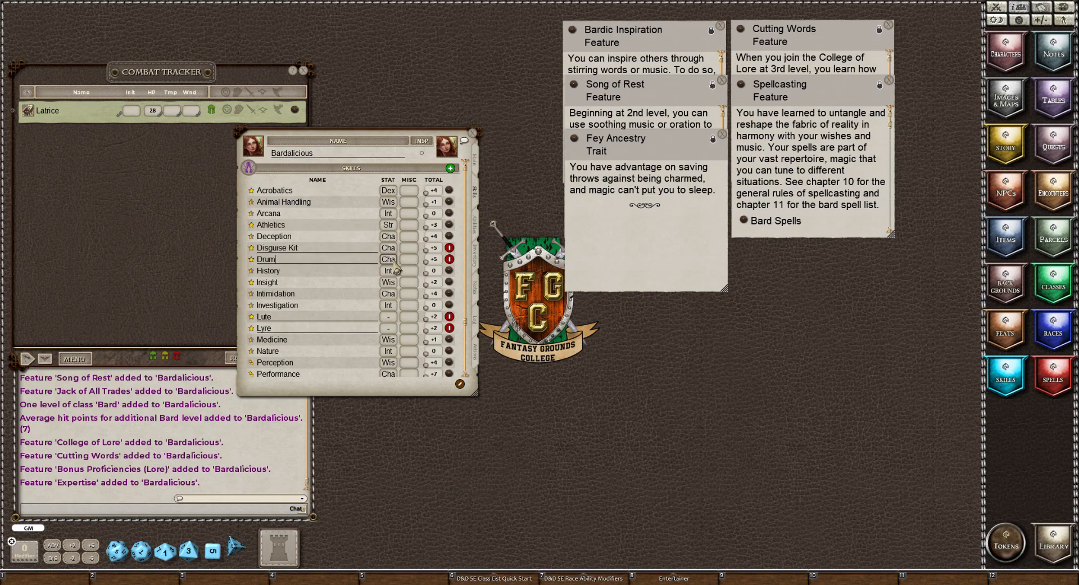
Base the Lyre and Lute skills on Charisma and finish editing the skills list.
left_click(389, 328)
left_click(390, 331)
left_click(389, 328)
left_click(389, 329)
left_click(392, 317)
left_click(389, 328)
left_click(390, 317)
left_click(389, 317)
left_click(390, 317)
left_click(390, 317)
left_click(460, 384)
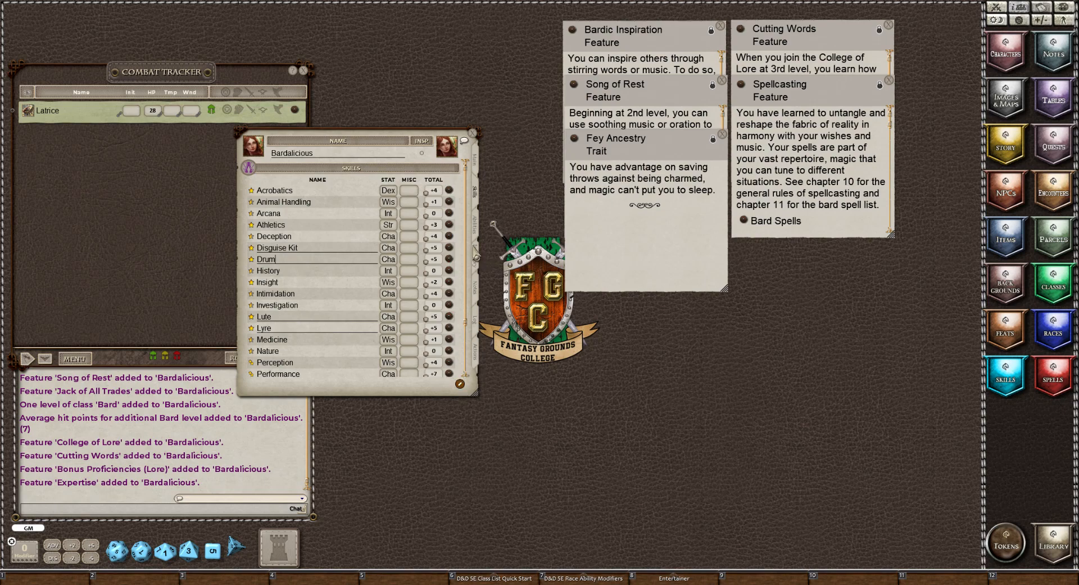
Replace the Choice placeholder in the character's languages with Dwarvish.
left_click(477, 227)
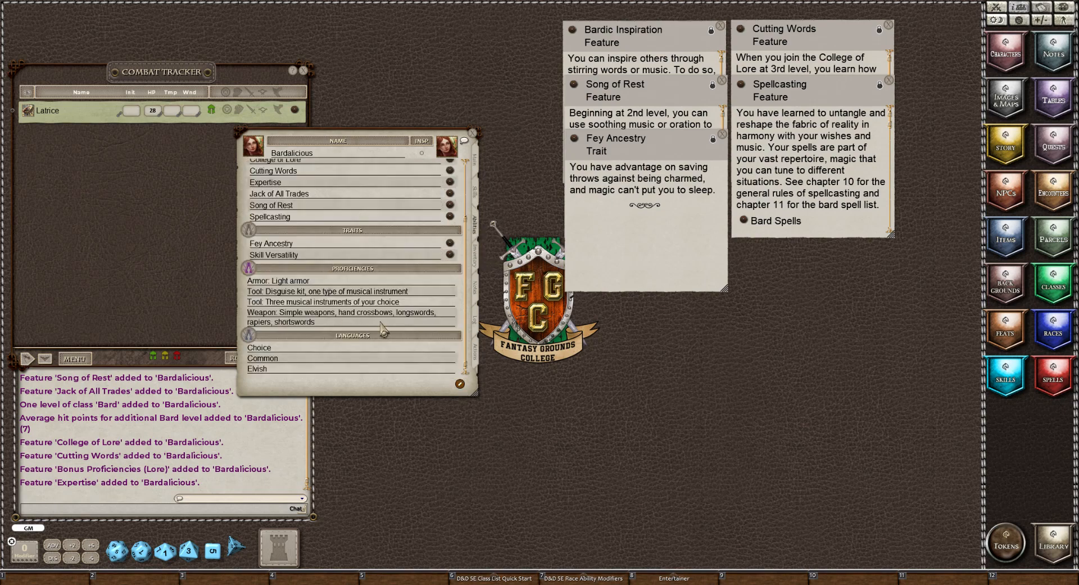
left_click(287, 349)
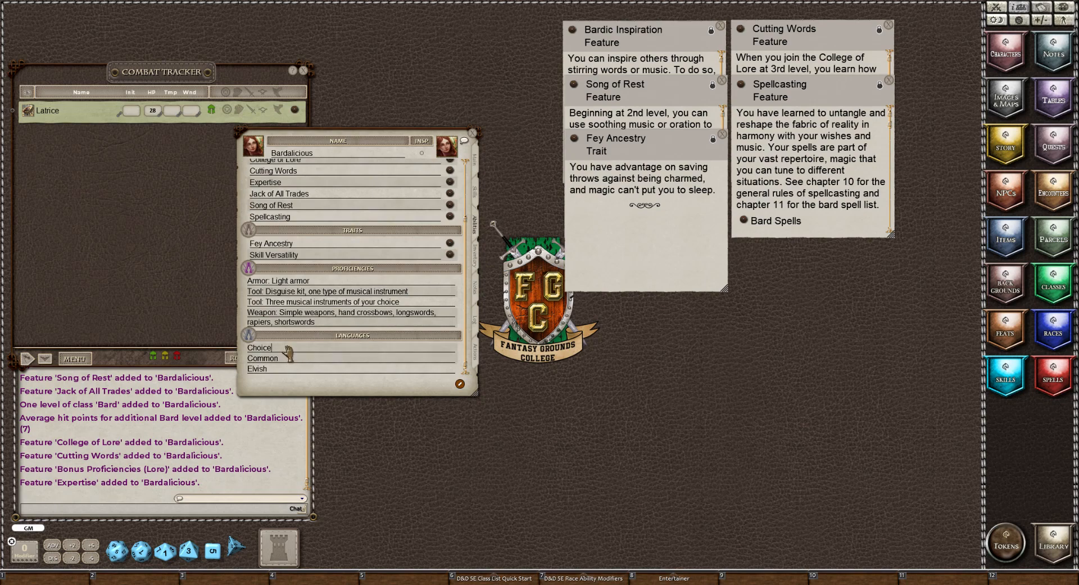
key("BackSpace")
key("BackSpace")
key("BackSpace")
key("BackSpace")
key("BackSpace")
key("shift")
type("Dwarvish")
Examine the languages offered for speaking in chat, then close the list.
left_click(213, 498)
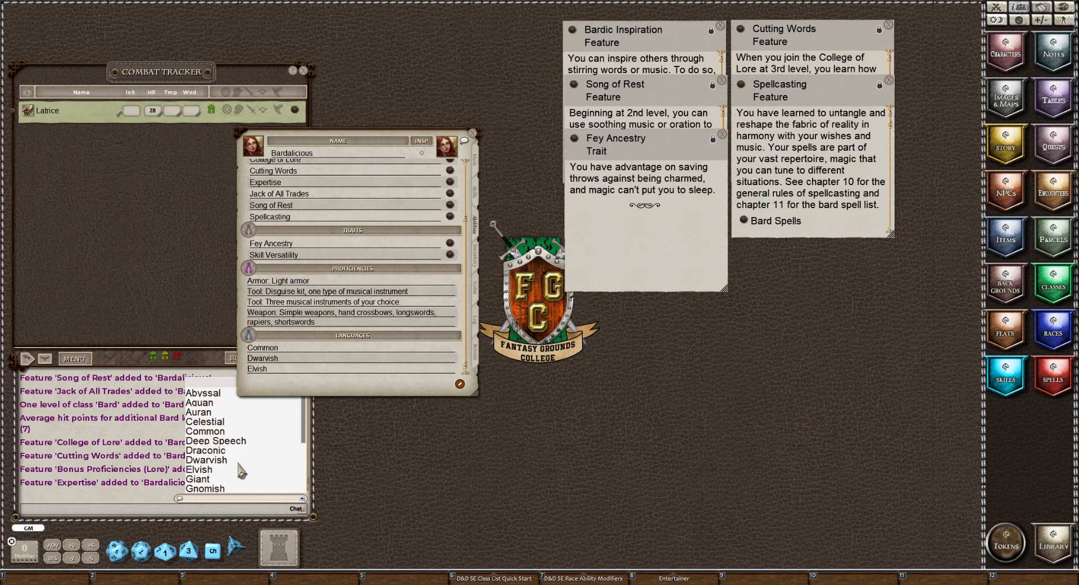
scroll(240, 464, "down", 3)
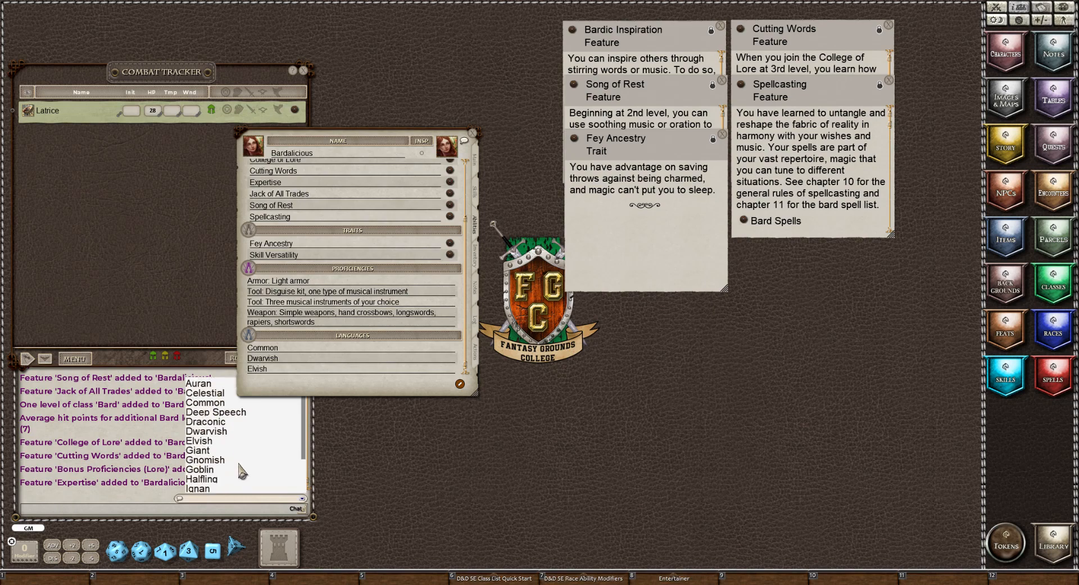
scroll(239, 464, "down", 2)
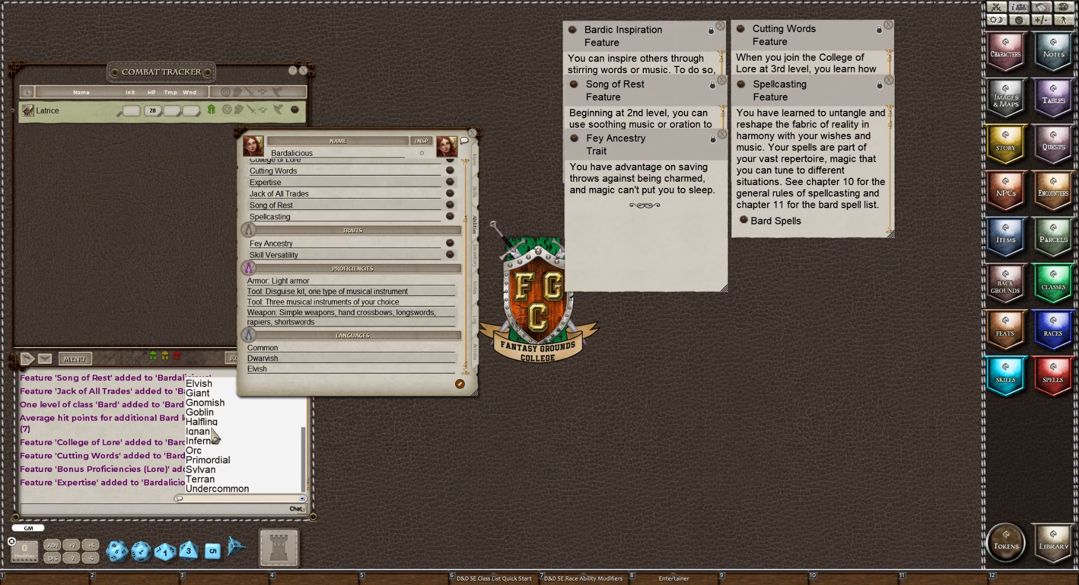
scroll(212, 429, "up", 2)
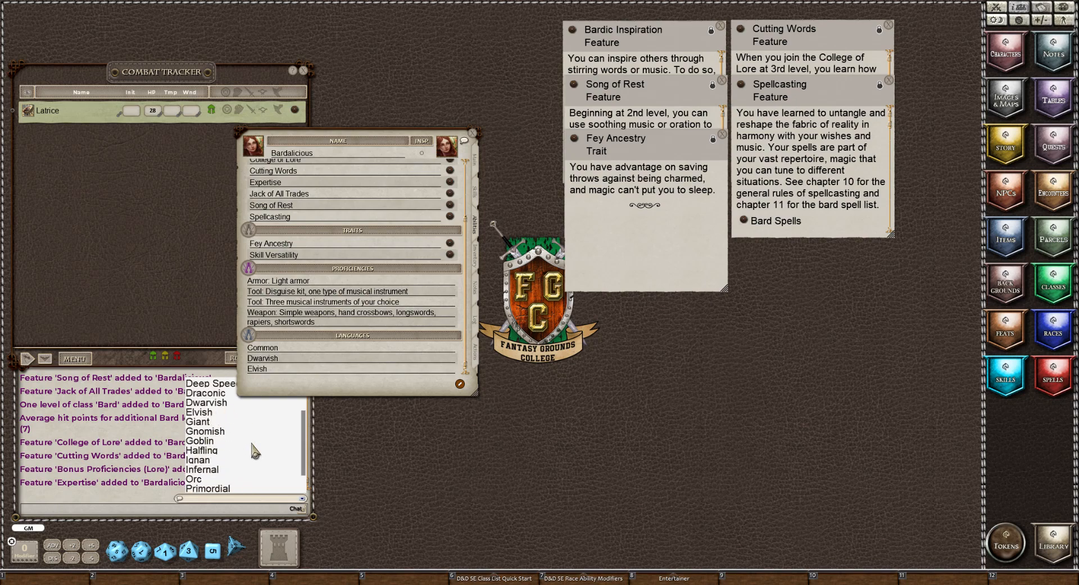
scroll(251, 441, "down", 1)
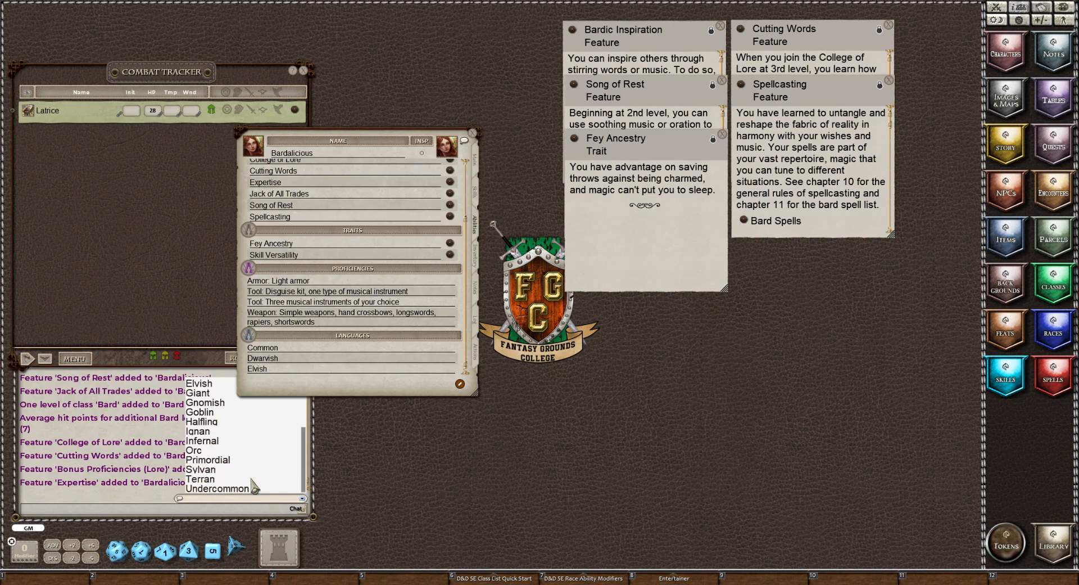
left_click(194, 504)
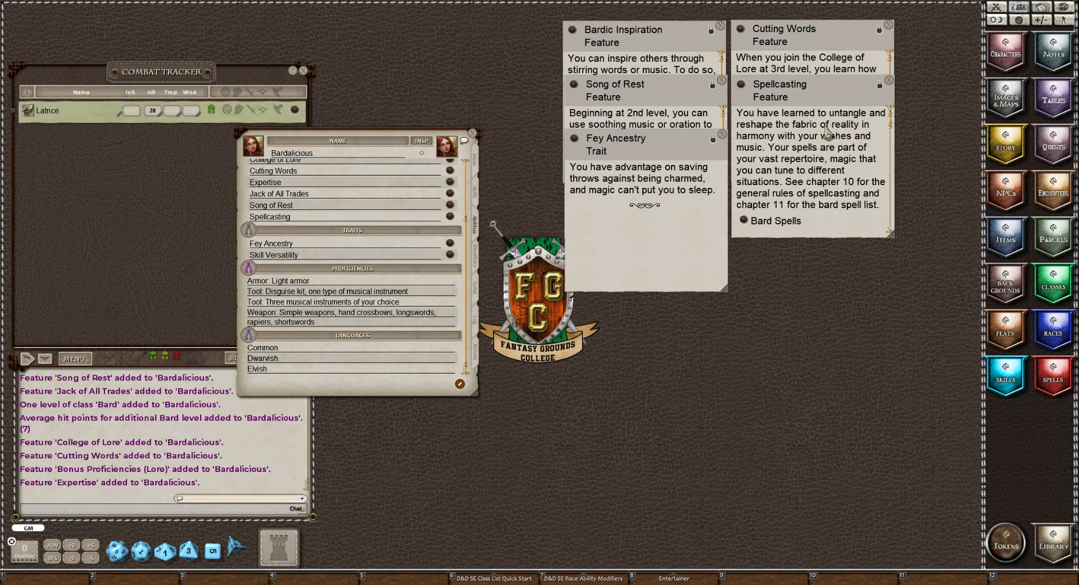
Open the campaign's language settings and review the languages with their assigned scripts.
left_click(1019, 21)
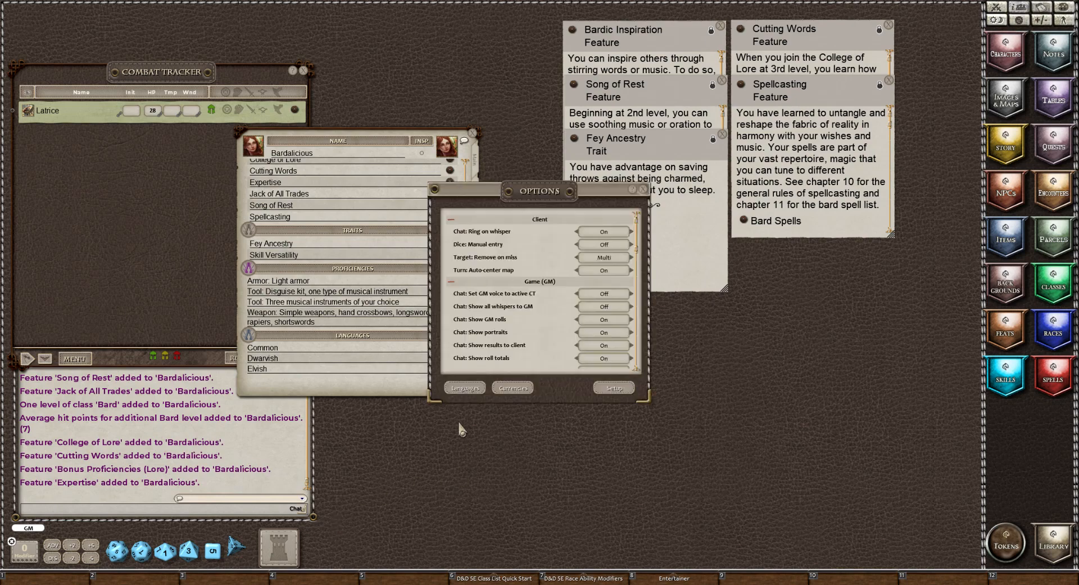
left_click(465, 388)
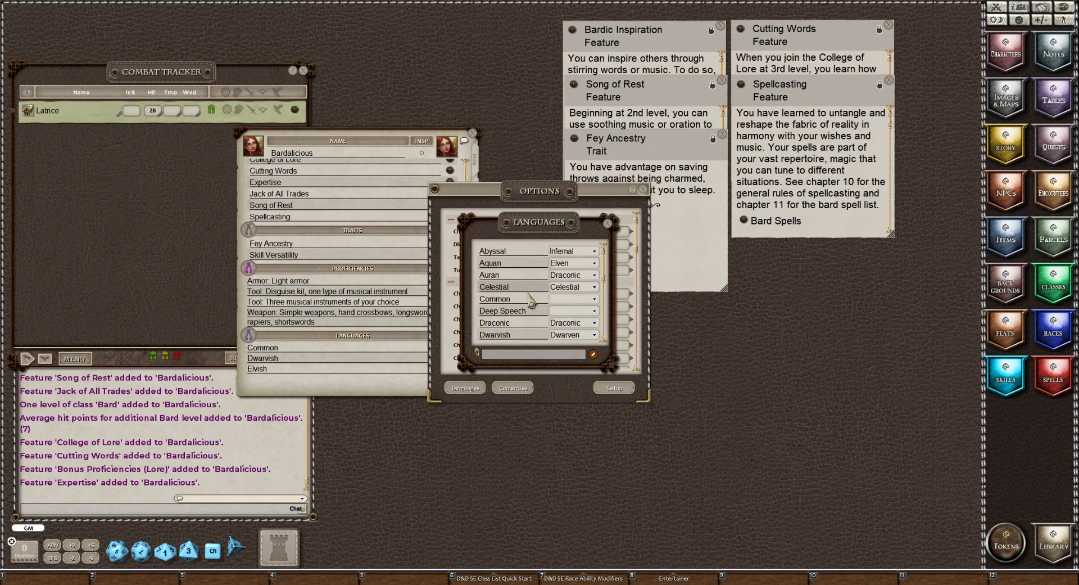
scroll(526, 294, "down", 5)
scroll(532, 301, "down", 2)
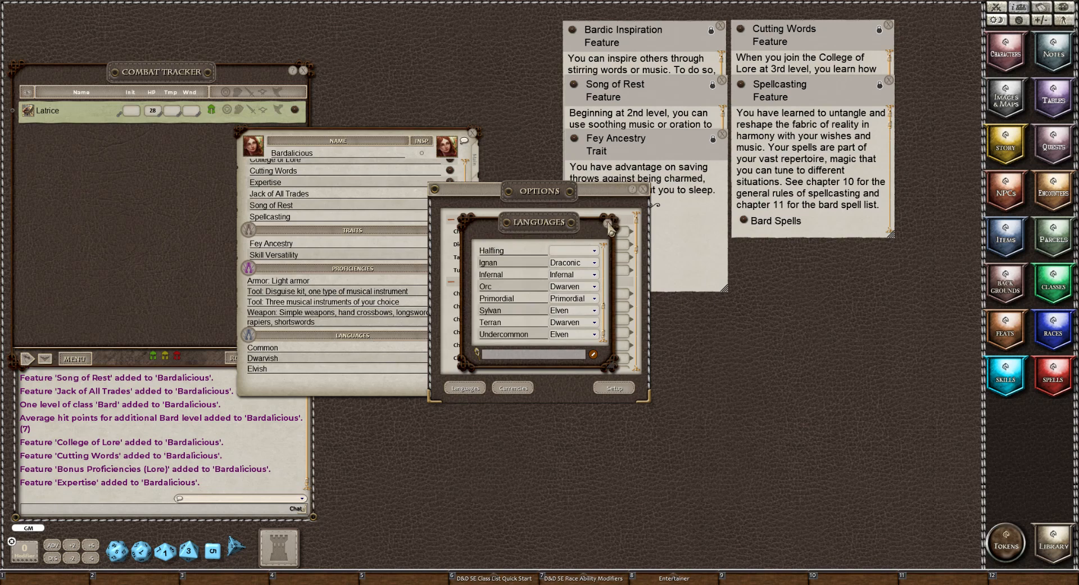
Close the language settings, send the chat message "Hello" in Celestial, and clear the chat language selection.
left_click(609, 223)
left_click(643, 190)
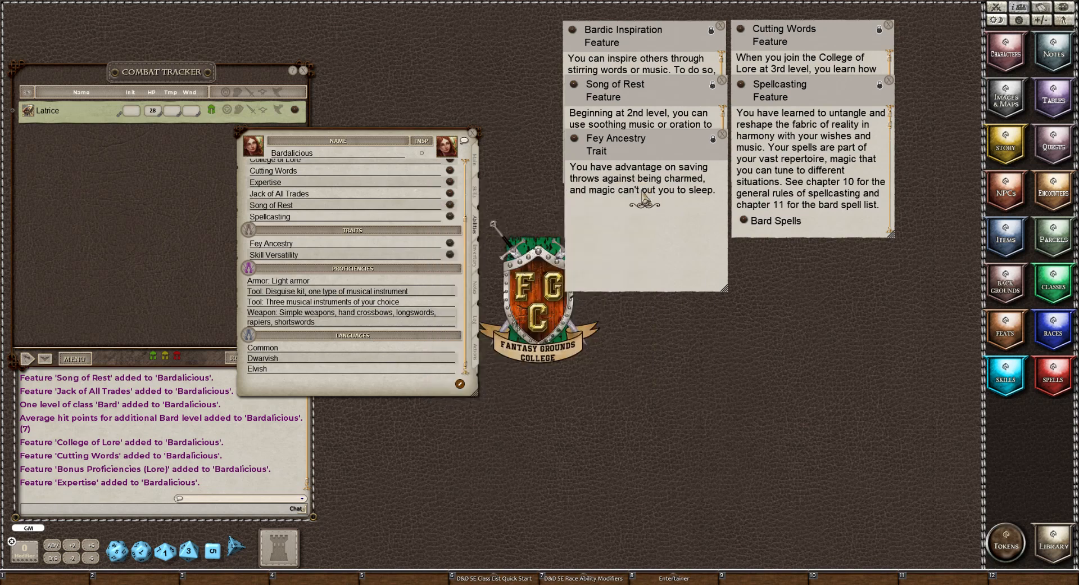
left_click(204, 500)
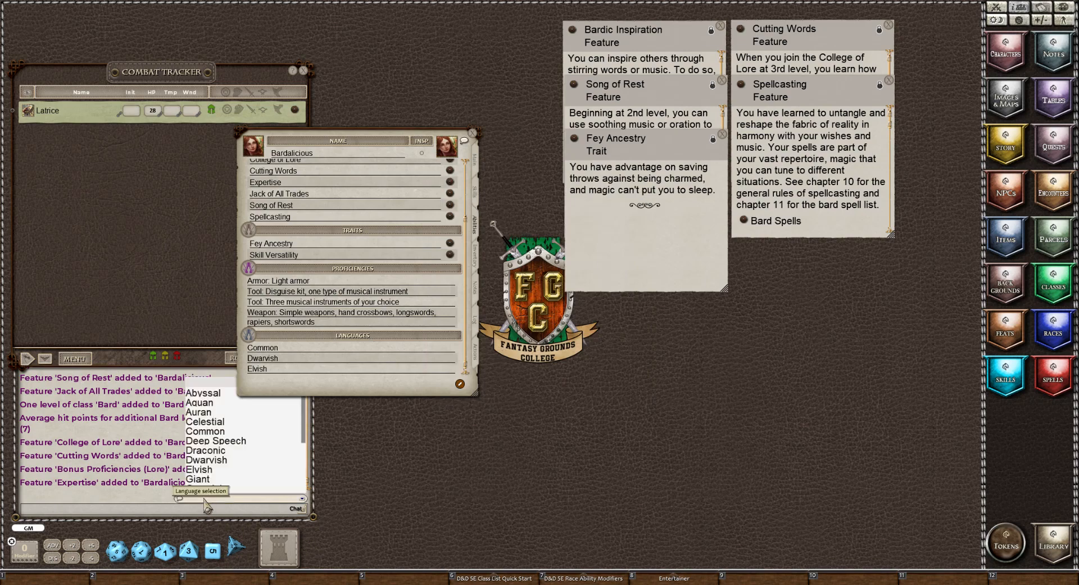
left_click(209, 423)
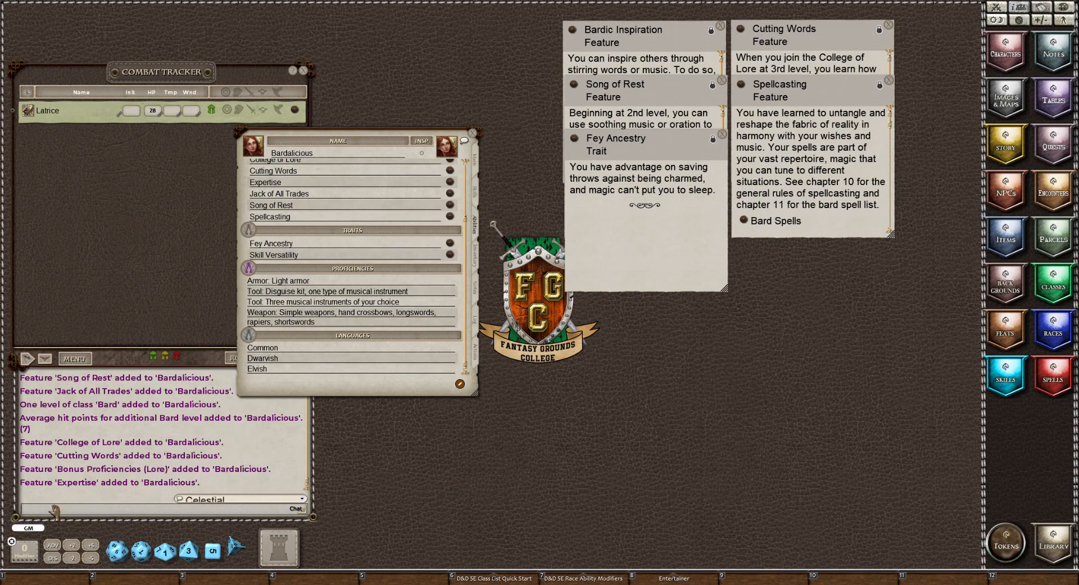
left_click(55, 509)
type("Hellow")
key("Return")
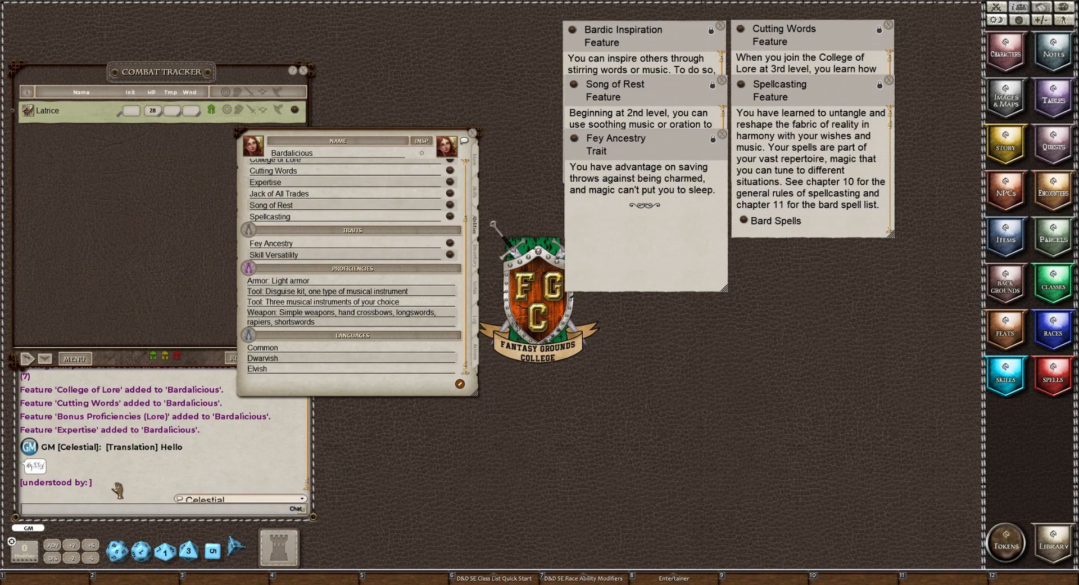
left_click(235, 499)
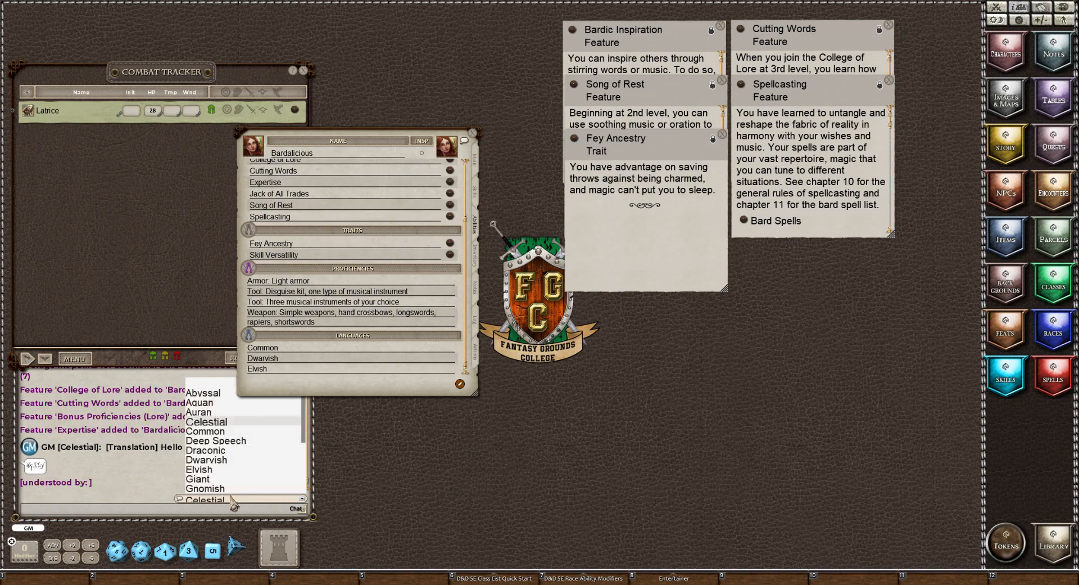
left_click(203, 387)
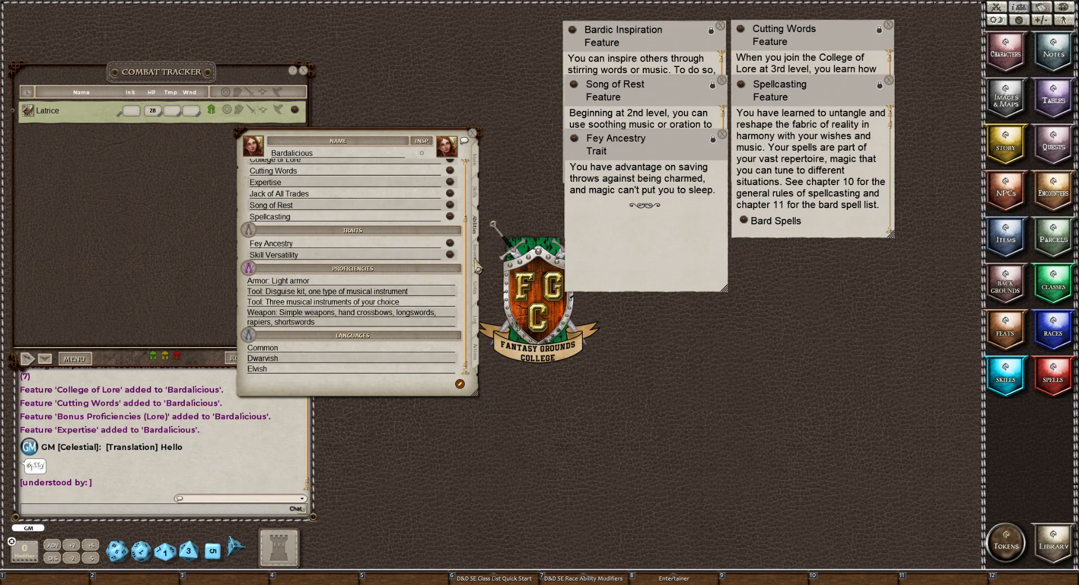
Find Rations (1 Day) in the item list and add 10 of them to Bardalicious's inventory.
left_click(476, 253)
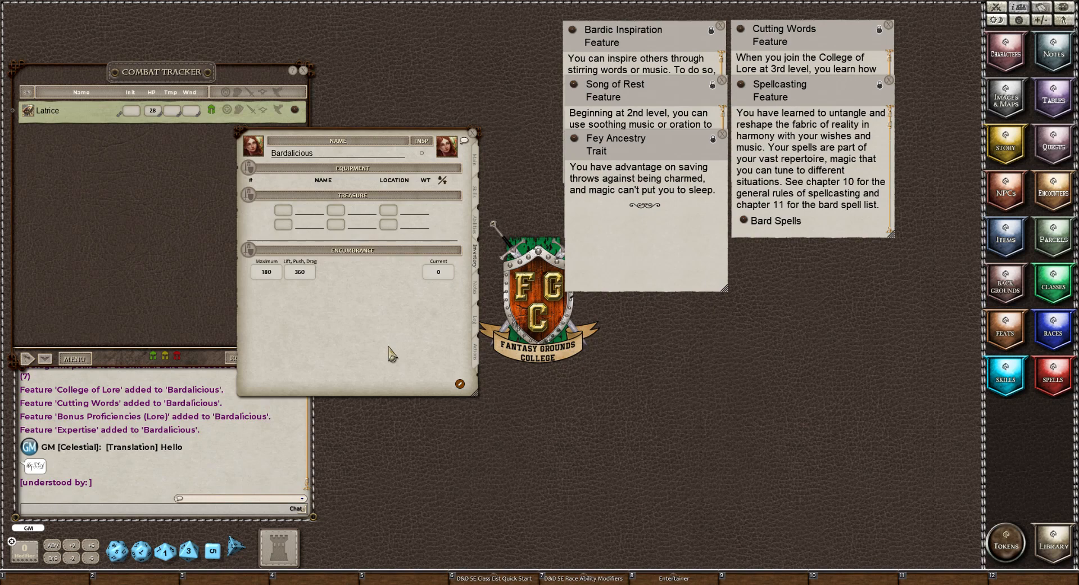
left_click(1010, 236)
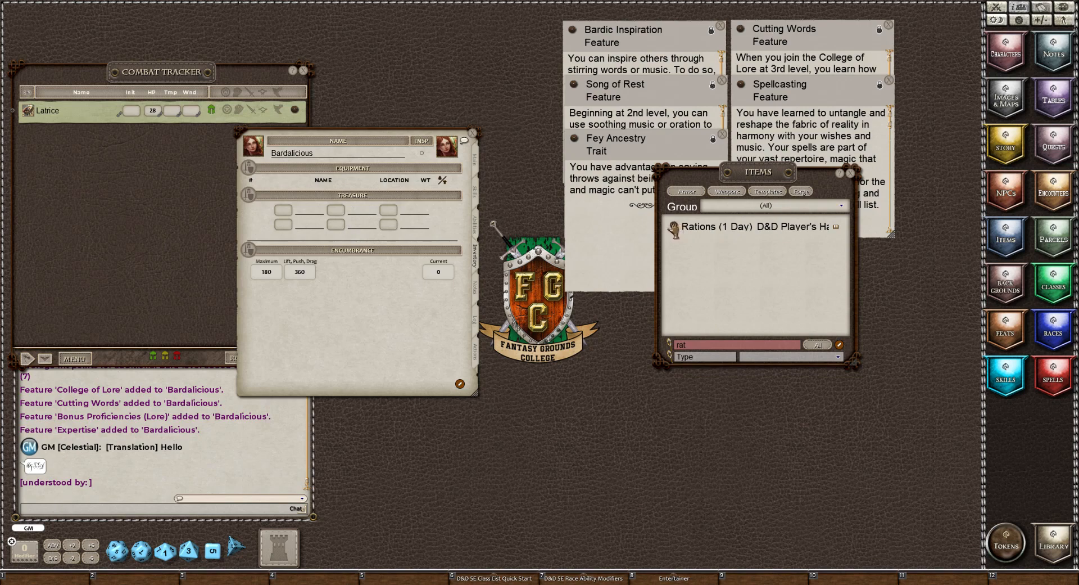
left_click_drag(674, 228, 264, 184)
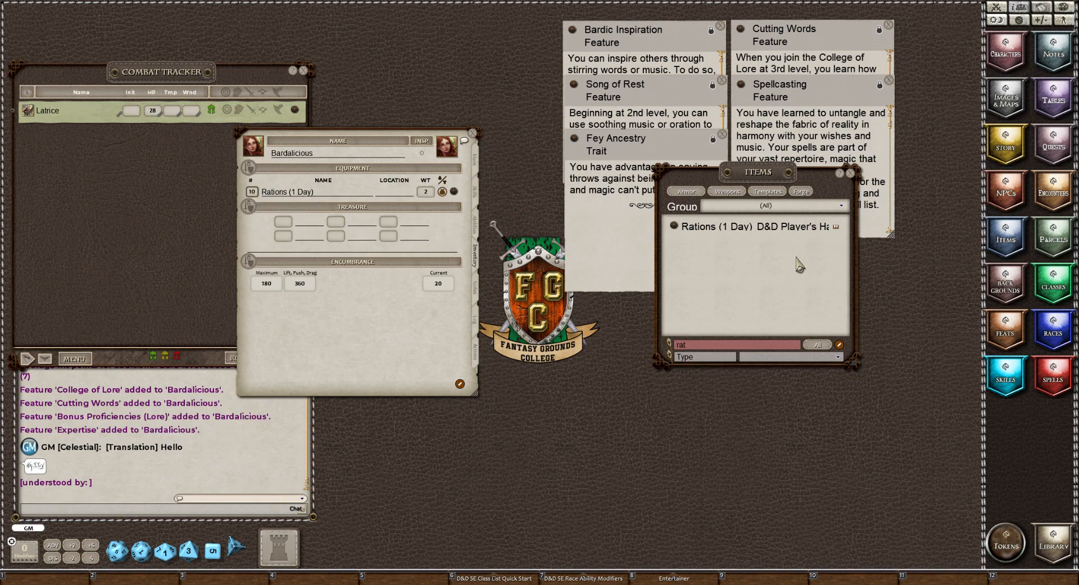
Find the Lute and the Lyre in the item list and add one of each to the character's inventory.
double_click(699, 345)
type("lute")
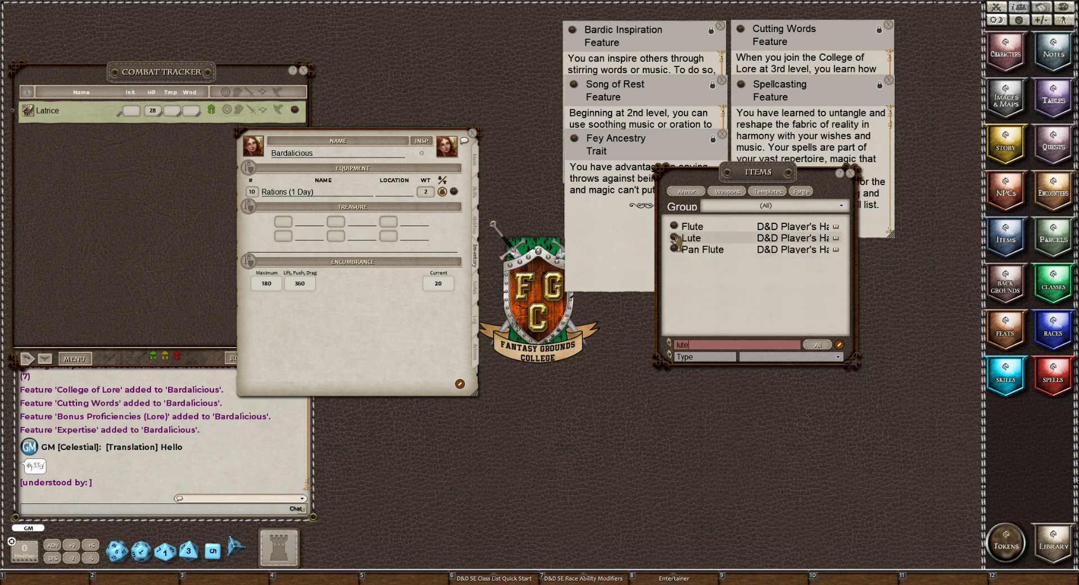
left_click_drag(338, 207, 306, 190)
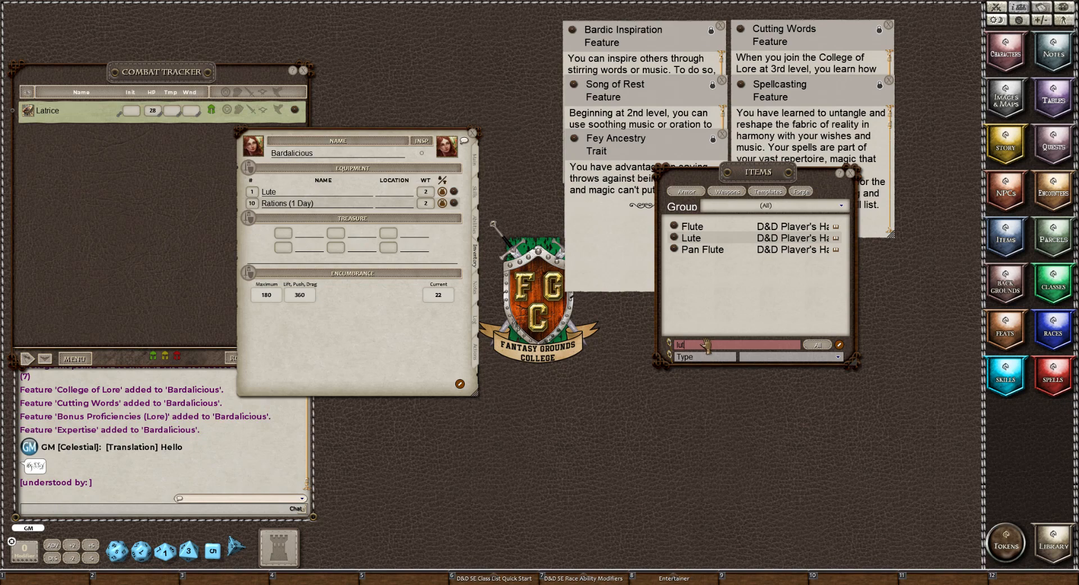
key("BackSpace")
key("BackSpace")
key("BackSpace")
type("lyre")
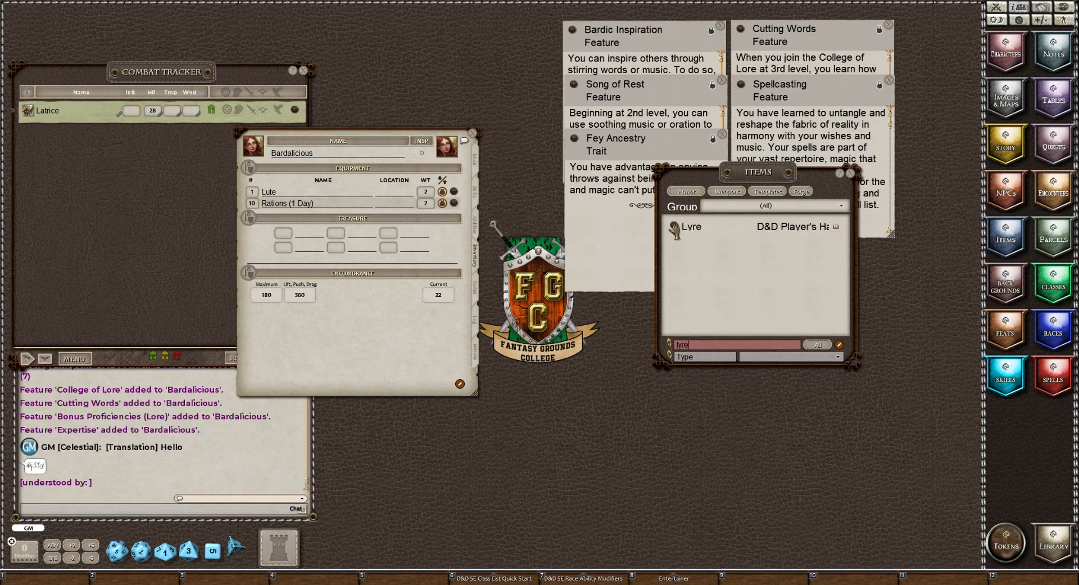
left_click_drag(673, 229, 329, 194)
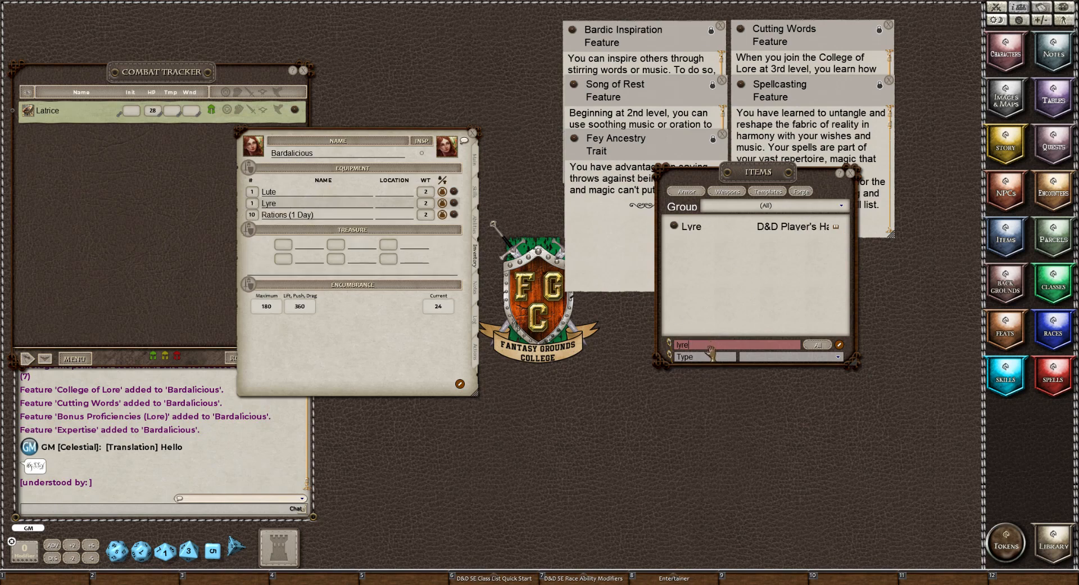
Search the items for "dru" and add one standard Drum to the character's inventory.
key("BackSpace")
key("BackSpace")
key("BackSpace")
type("dru")
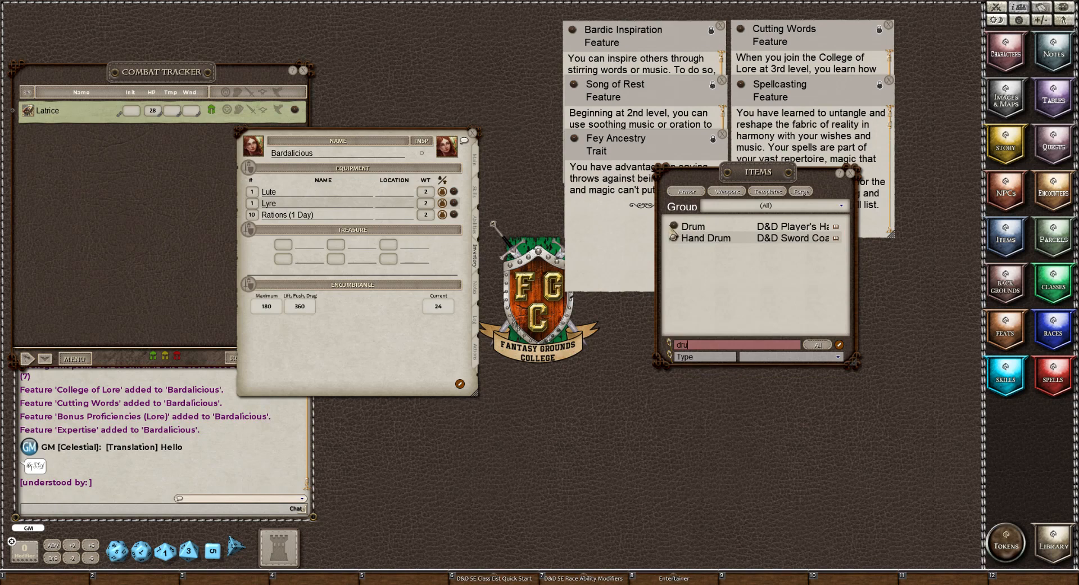
left_click_drag(673, 228, 340, 211)
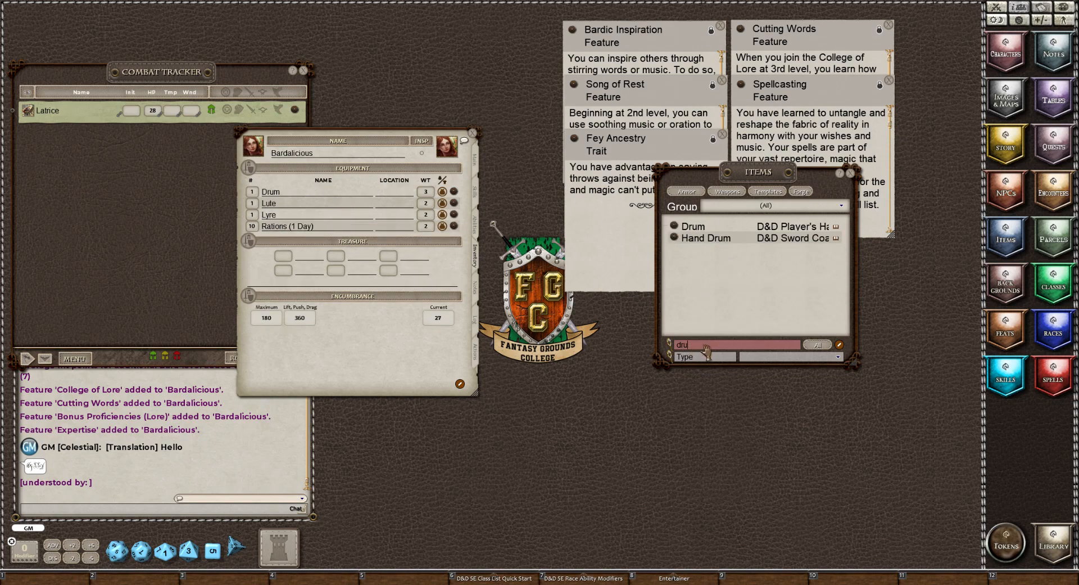
Search the items for "heal", add 2 Potions of Healing to the inventory, and close the item list.
key("BackSpace")
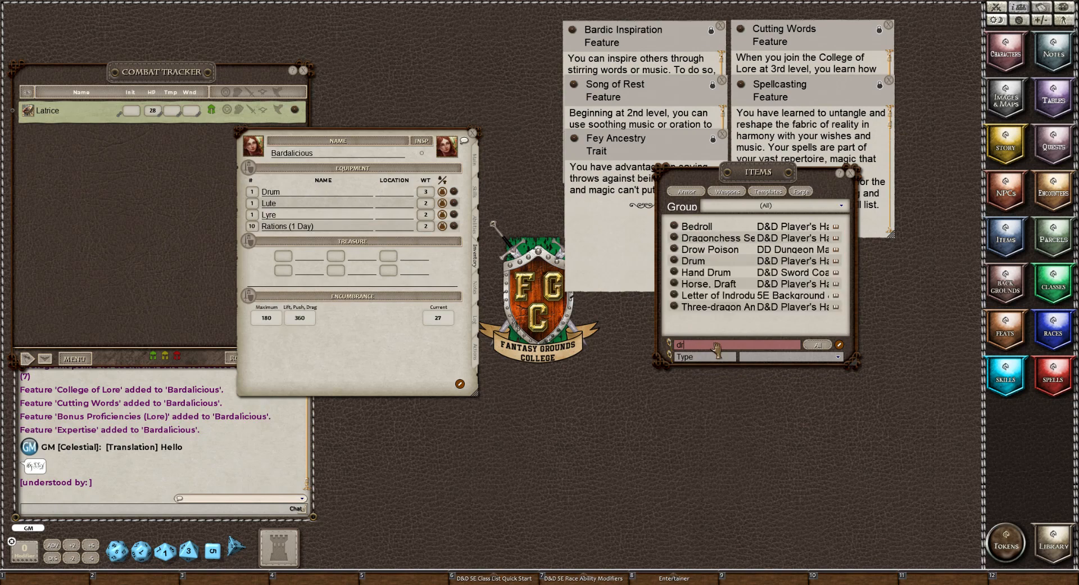
key("BackSpace")
key("BackSpace")
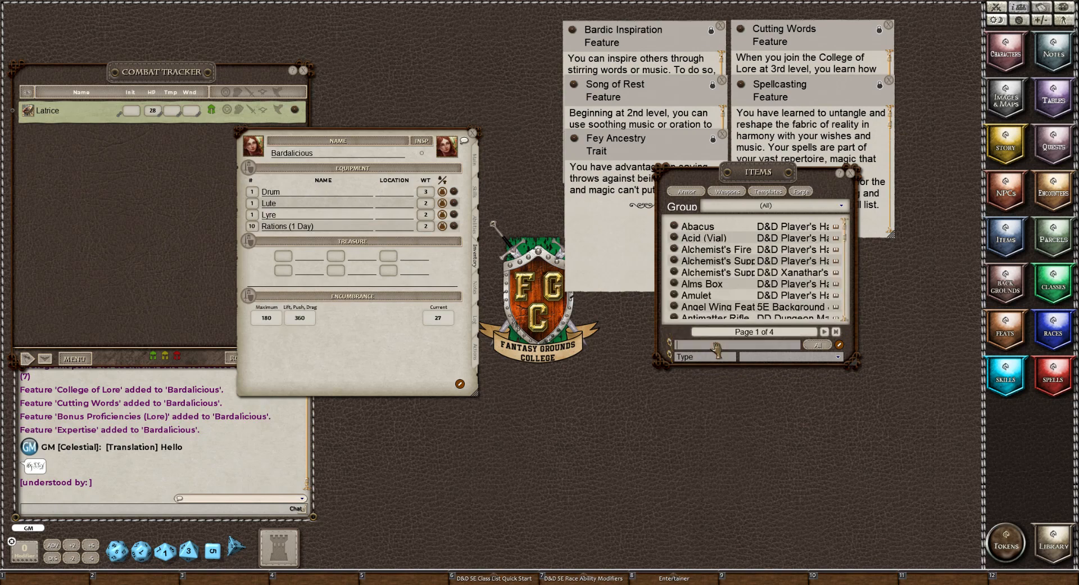
type("heal")
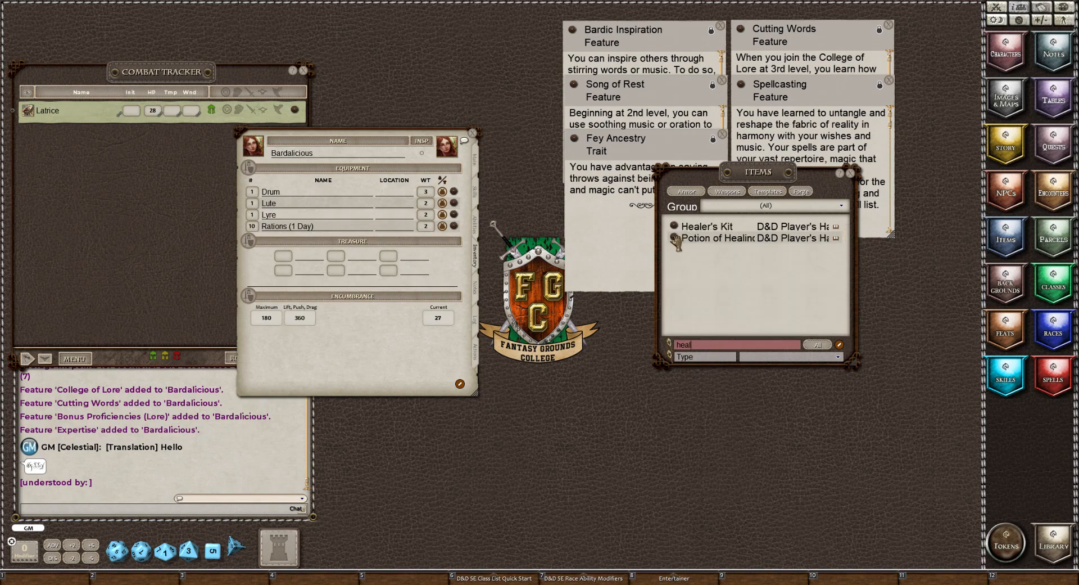
mouse_move(675, 240)
left_mouse_down()
mouse_move(369, 212)
mouse_move(317, 223)
left_mouse_up()
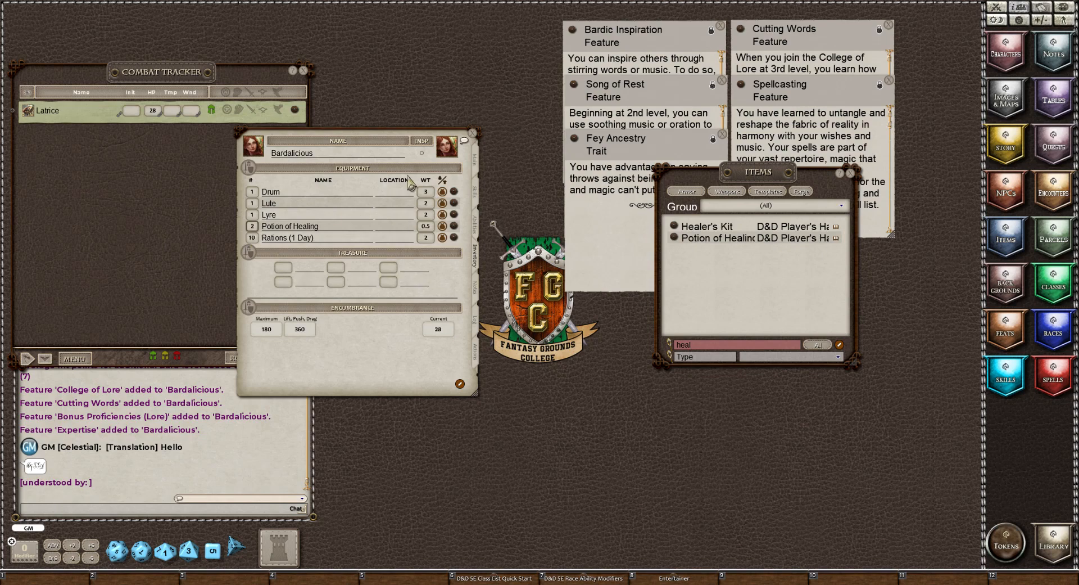
left_click(850, 175)
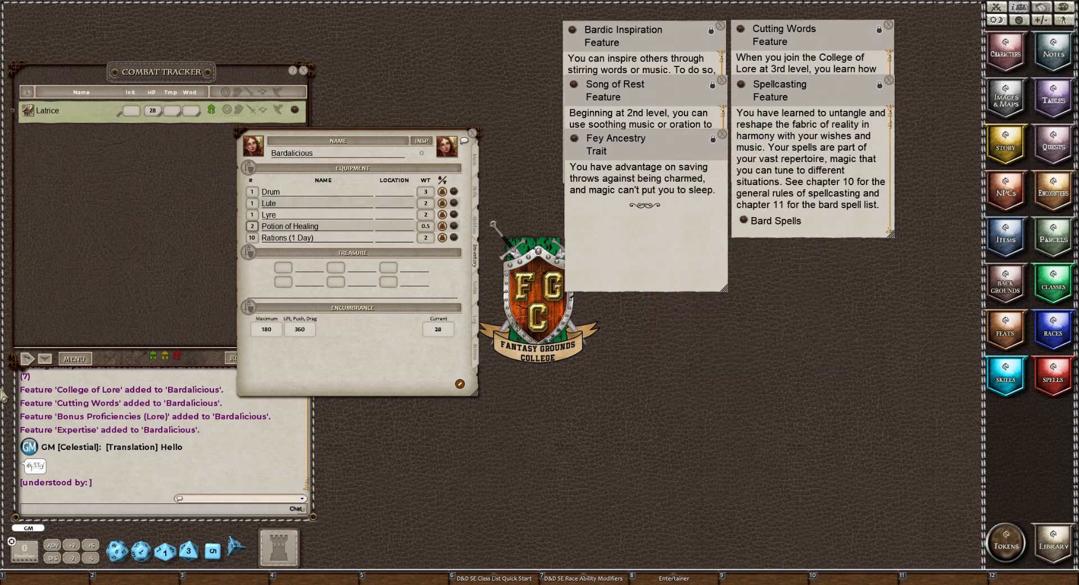
Review the Entertainer background's equipment and locate the 5E Background & Class Equipment Bundles module in the library.
left_click(661, 580)
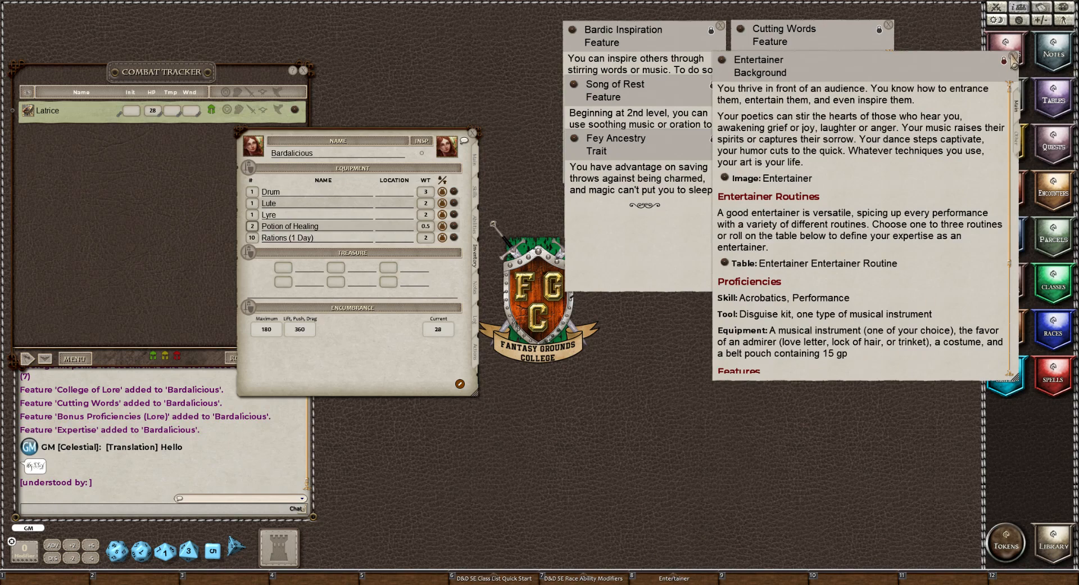
left_click(1014, 56)
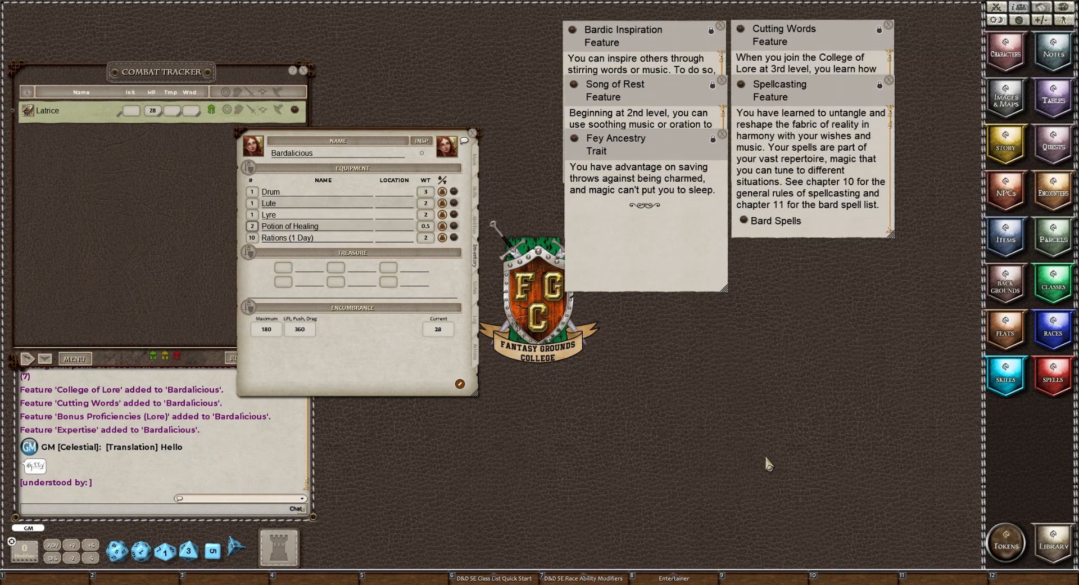
left_click(1006, 248)
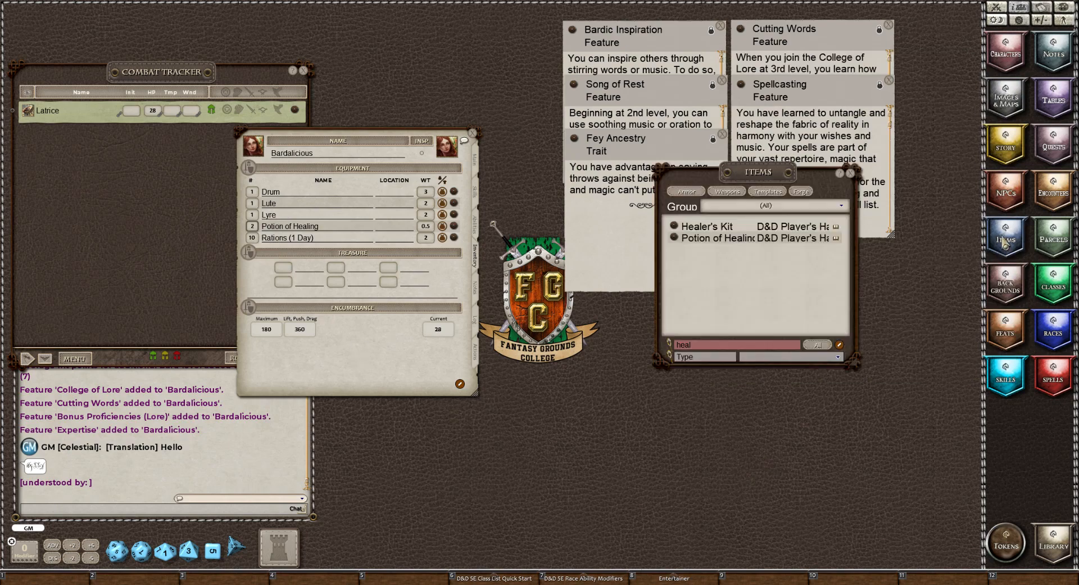
left_click(851, 173)
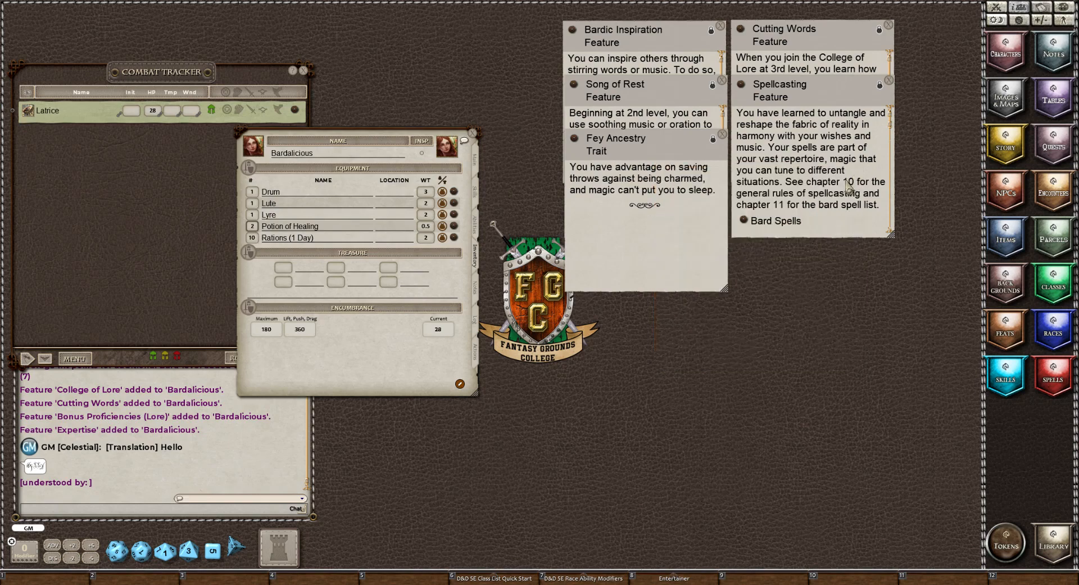
left_click(1052, 550)
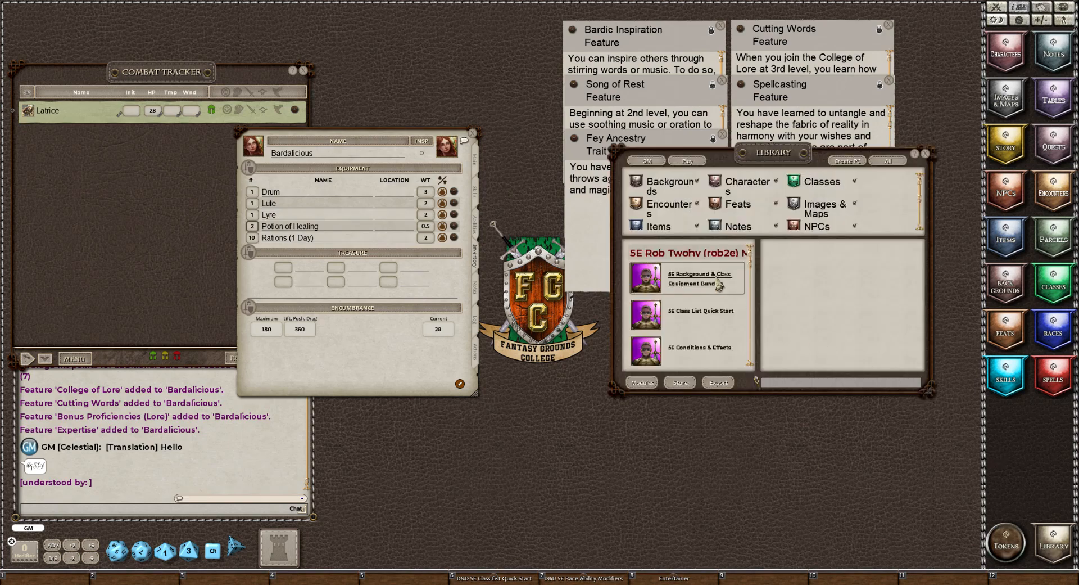
left_click(926, 154)
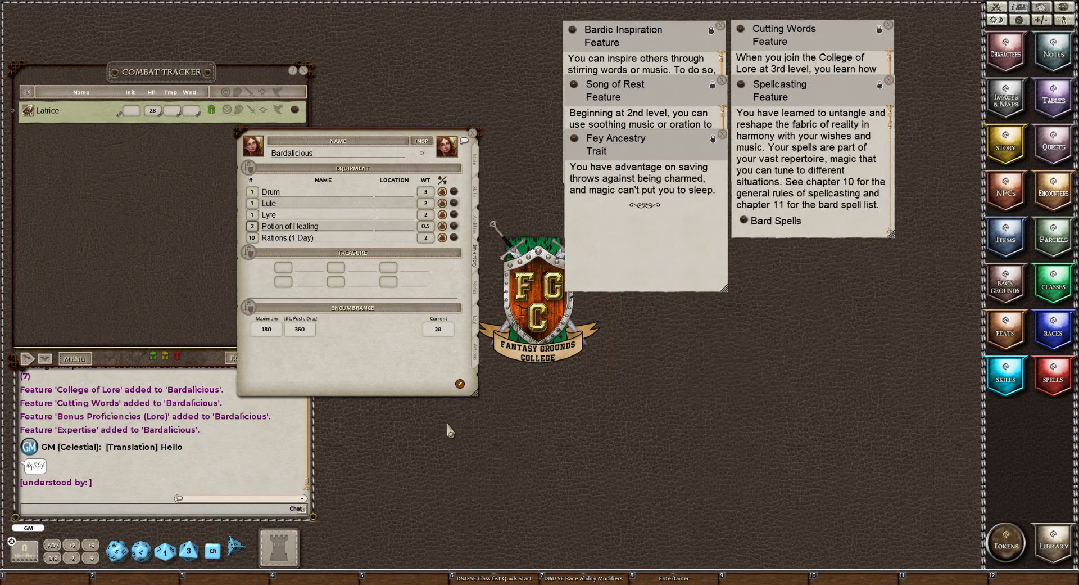
Add the "Background Equipment: Entertainer" parcel from the 5E Background & Class Equipment Bundles to Bardalicious's inventory.
left_click(1054, 247)
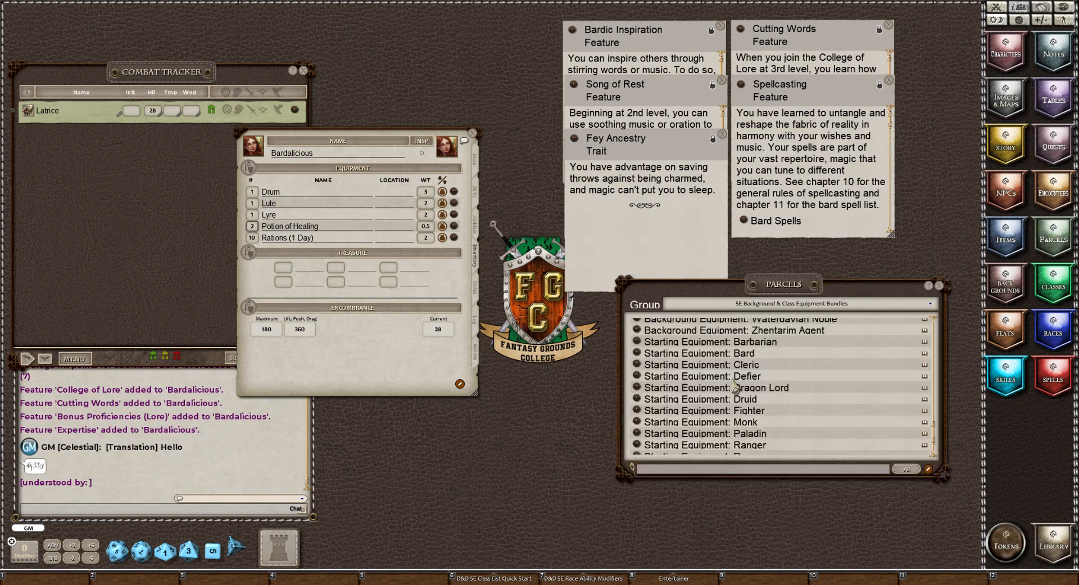
scroll(734, 386, "up", 9)
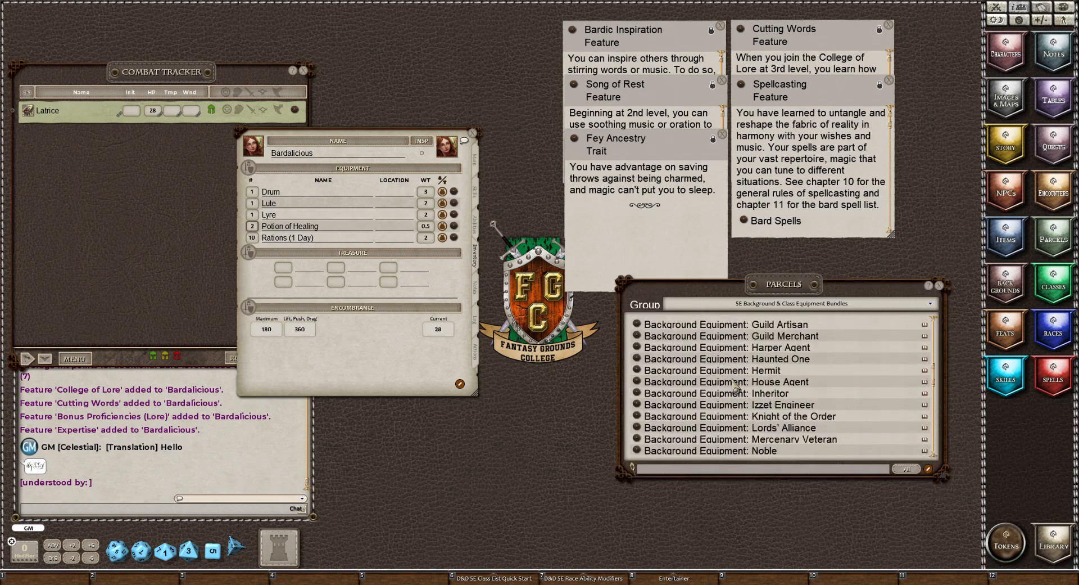
scroll(734, 386, "up", 8)
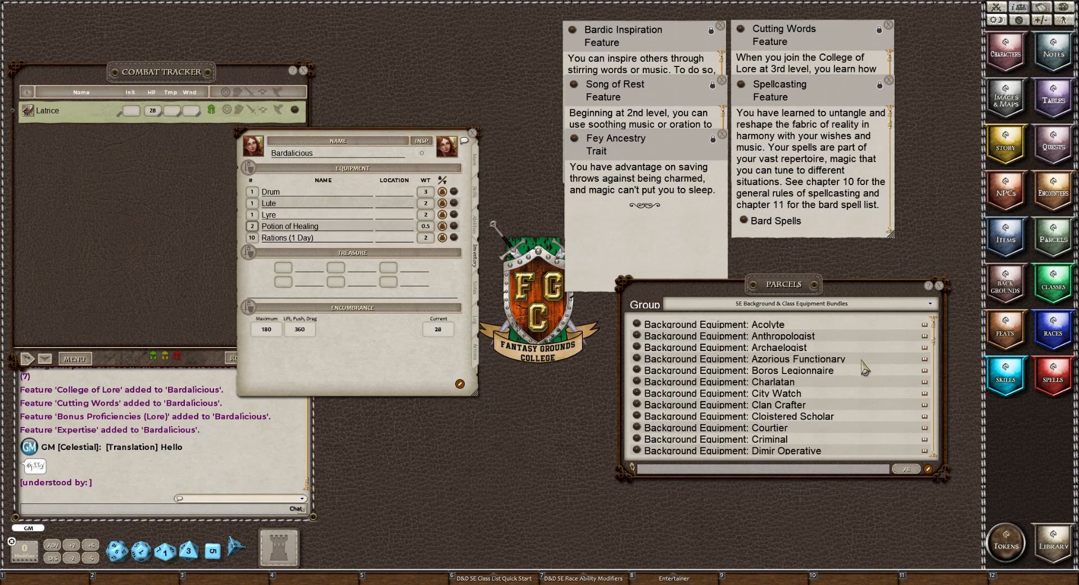
scroll(864, 368, "down", 1)
scroll(864, 368, "down", 5)
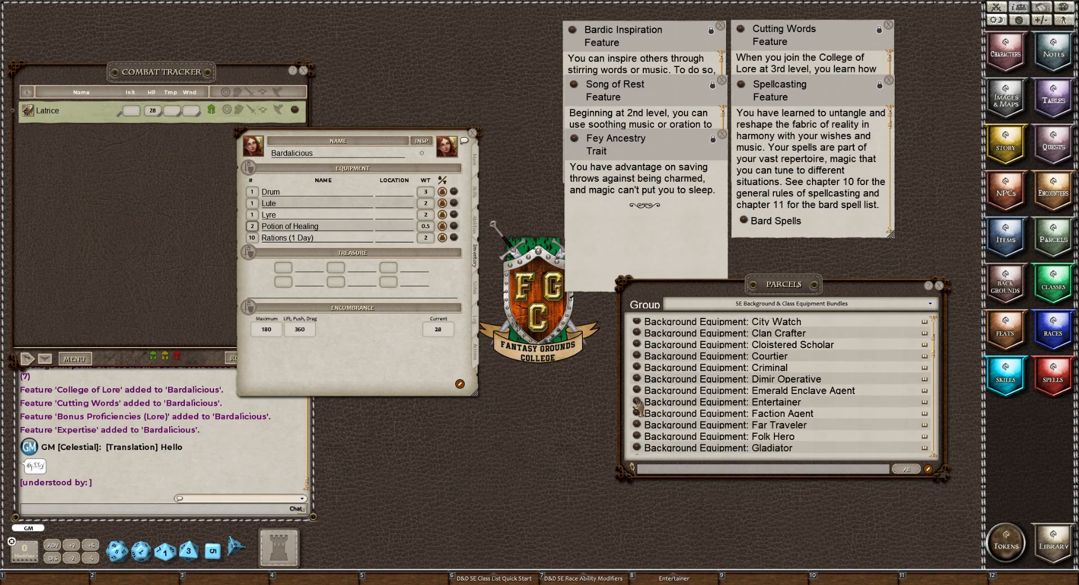
left_click_drag(637, 403, 392, 214)
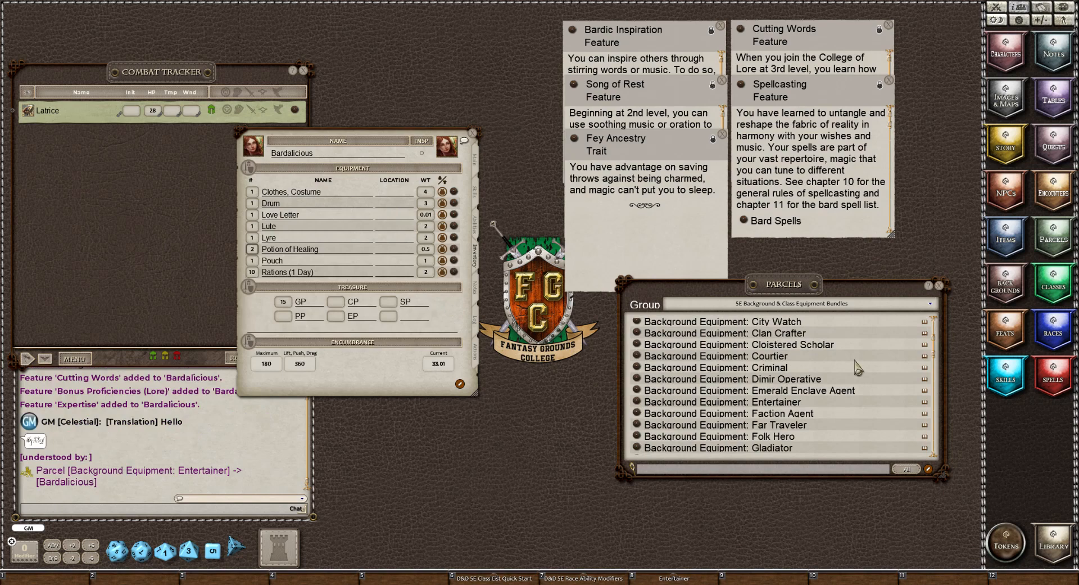
Add the "Starting Equipment: Bard" parcel to the inventory, check the equipment list, and close the parcels.
scroll(857, 368, "down", 9)
scroll(857, 369, "down", 16)
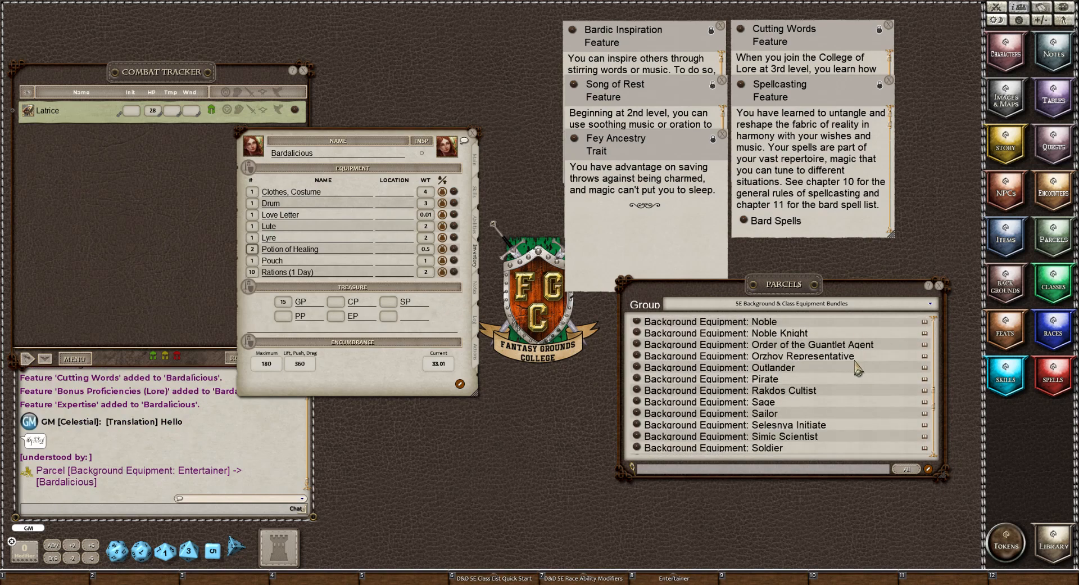
scroll(854, 362, "down", 14)
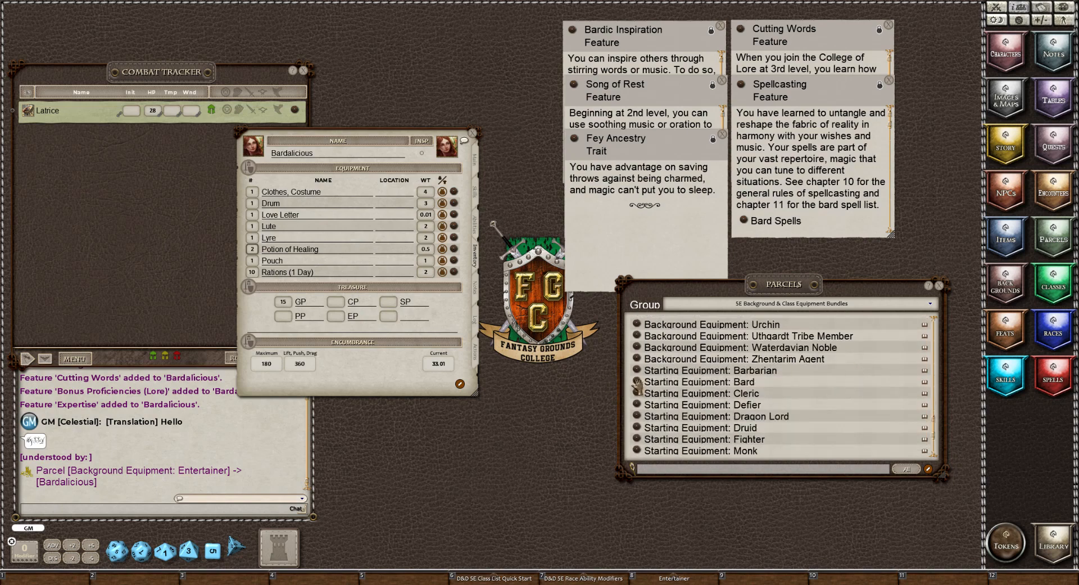
left_click_drag(638, 387, 403, 231)
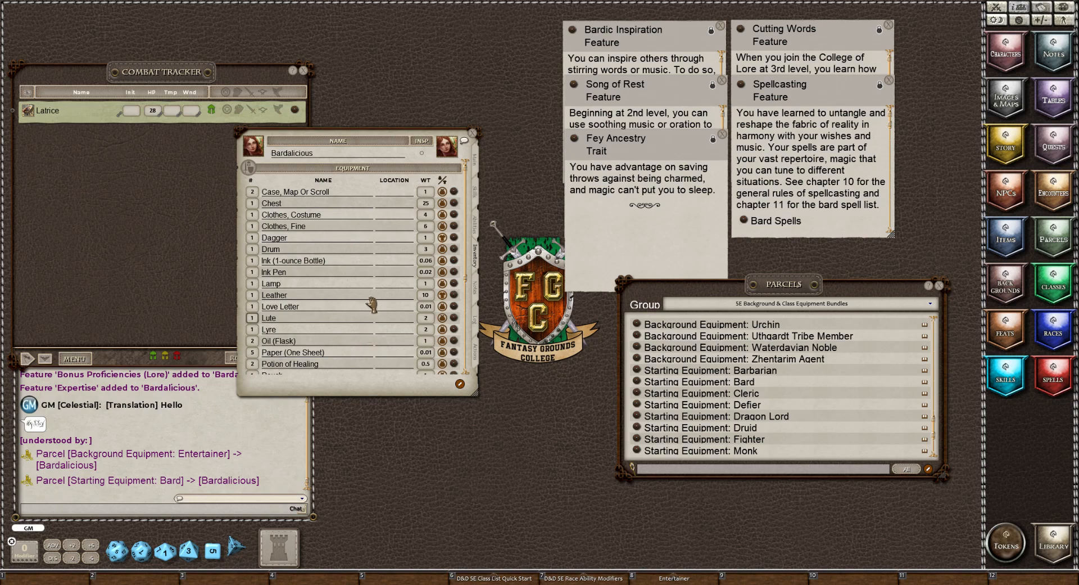
scroll(370, 294, "down", 4)
scroll(371, 294, "up", 5)
left_click(939, 286)
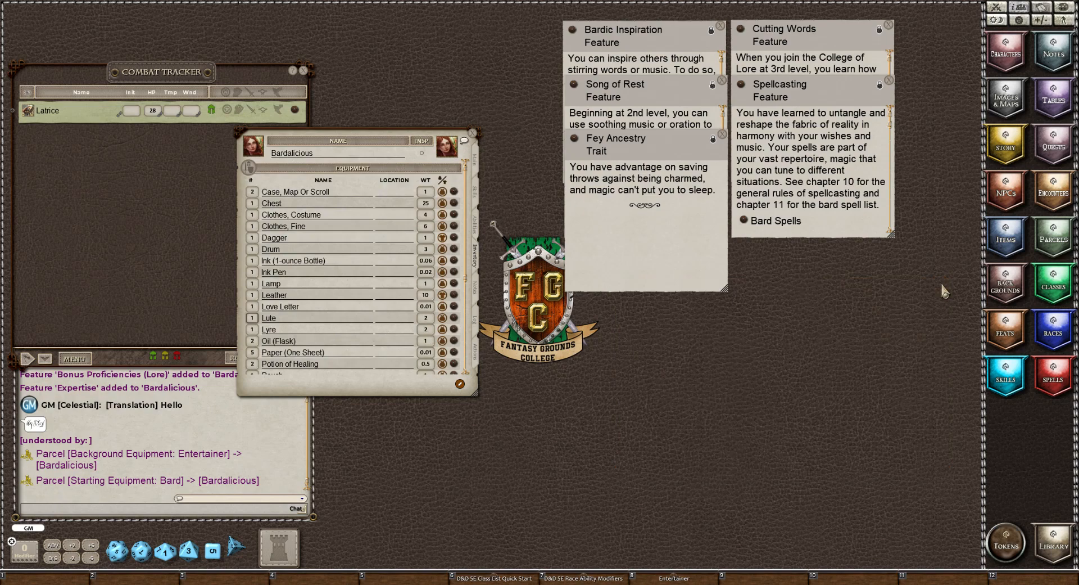
Search the items for "back", add Backpack (Empty) to Bardalicious's inventory, and rename the entry Backpack.
left_click(1006, 233)
left_click(713, 345)
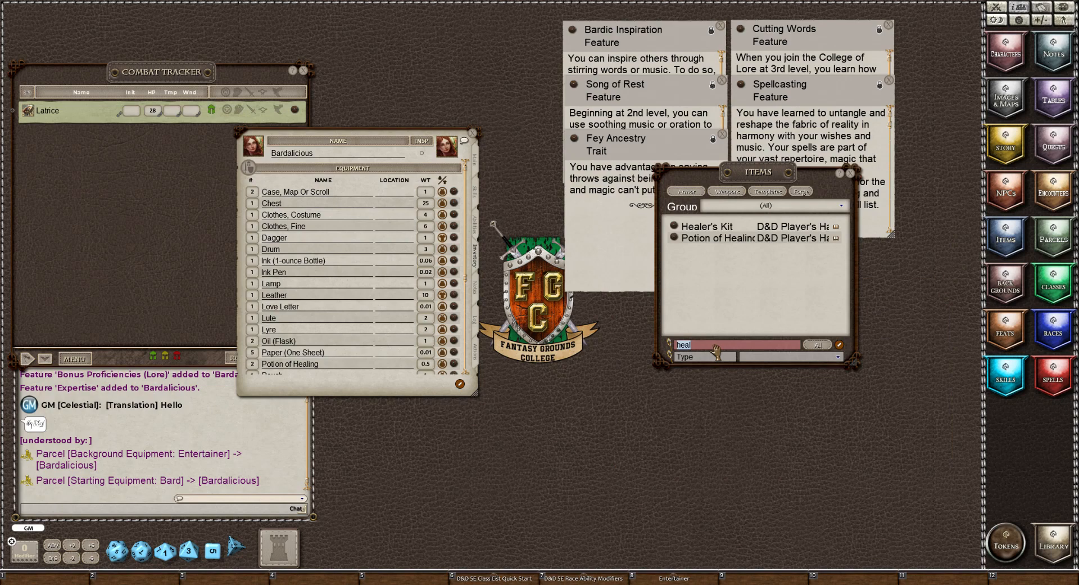
type("back")
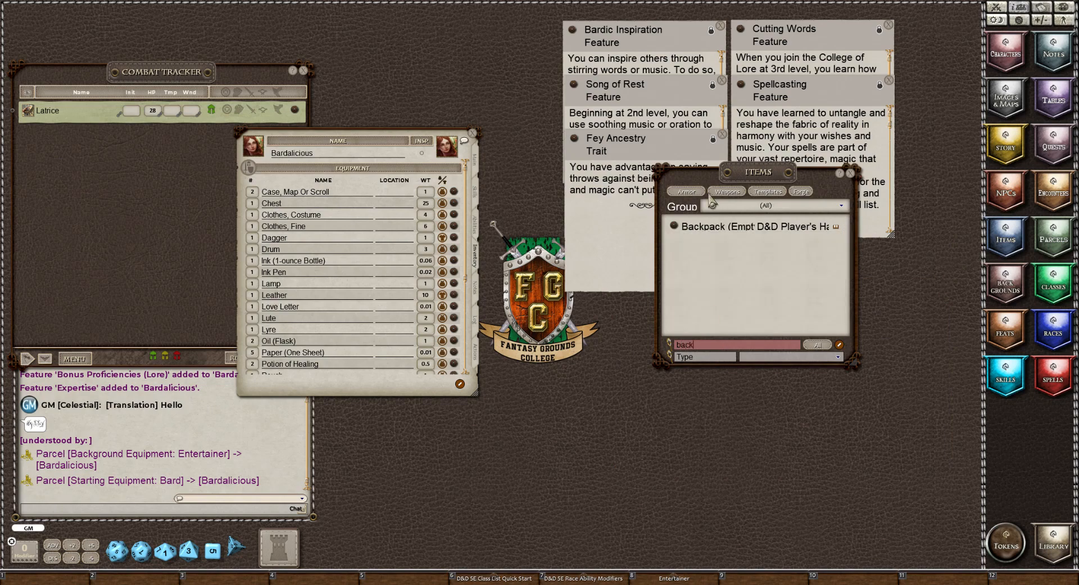
left_click_drag(673, 226, 297, 192)
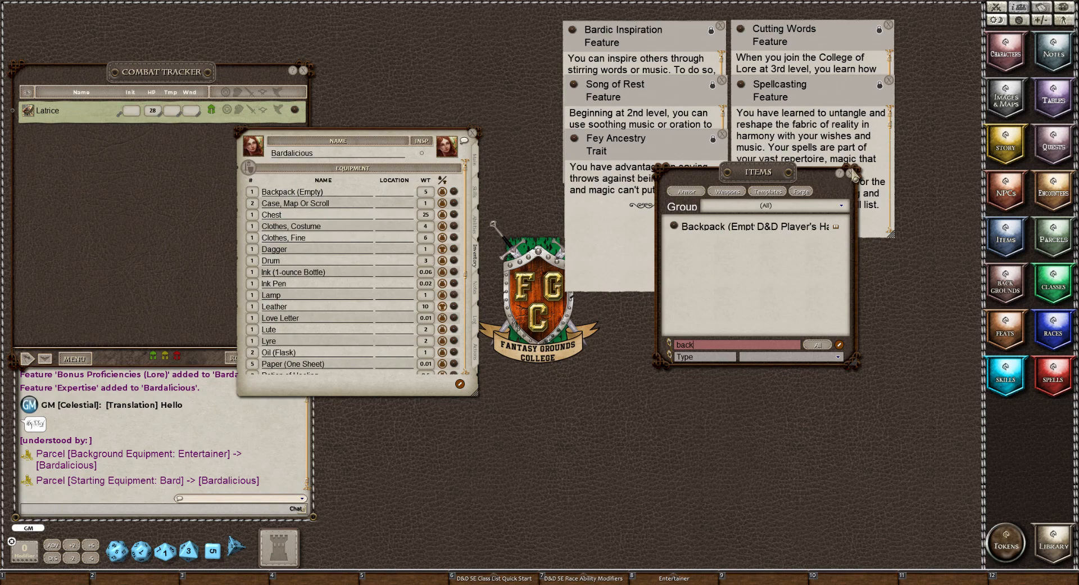
left_click(851, 173)
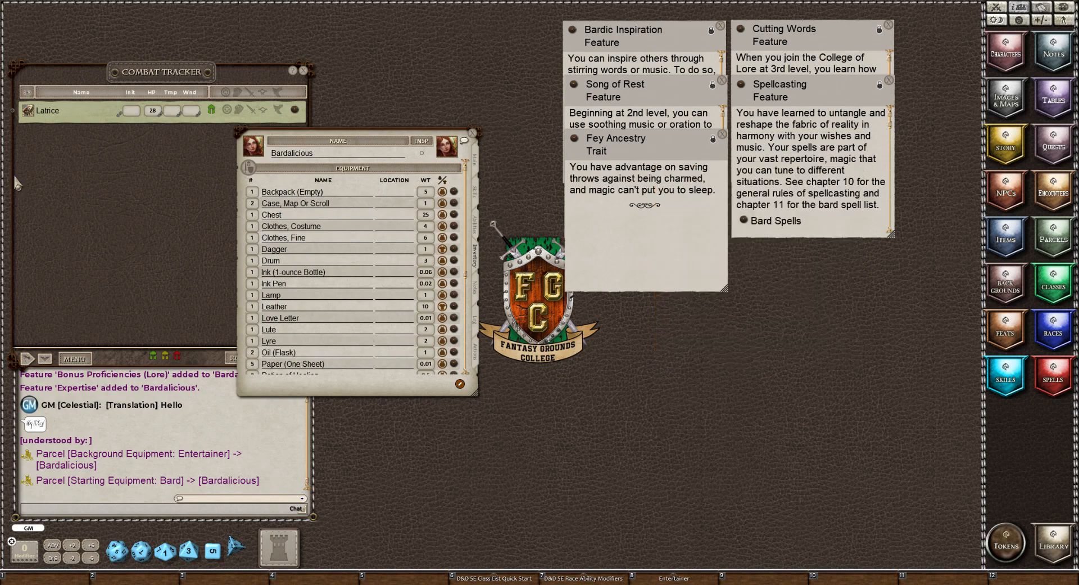
left_click(337, 194)
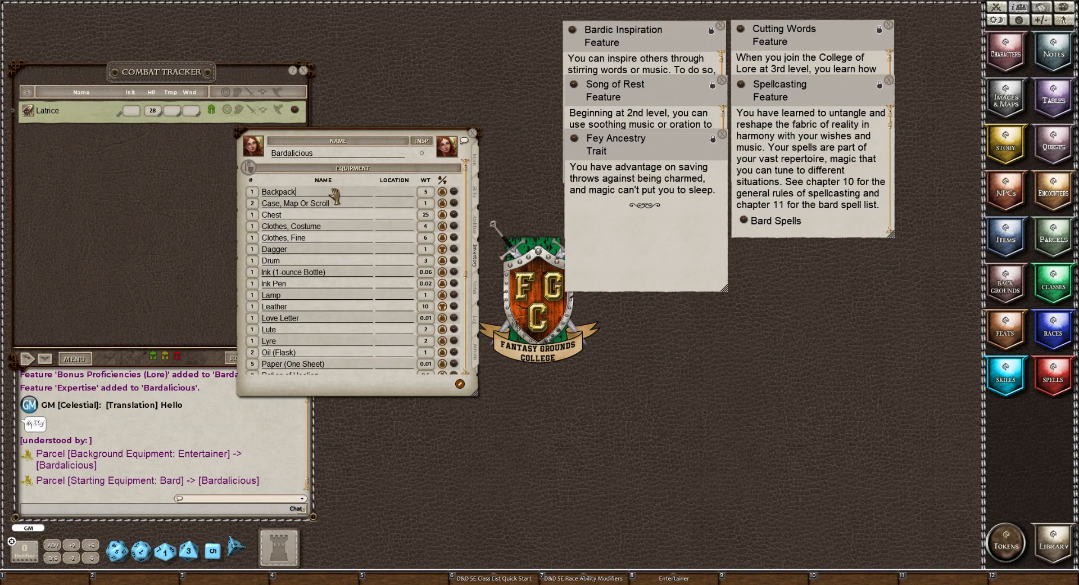
Set the location of Case, Map Or Scroll, Chest, Clothes, Costume and Clothes, Fine to Backpack.
left_click(393, 204)
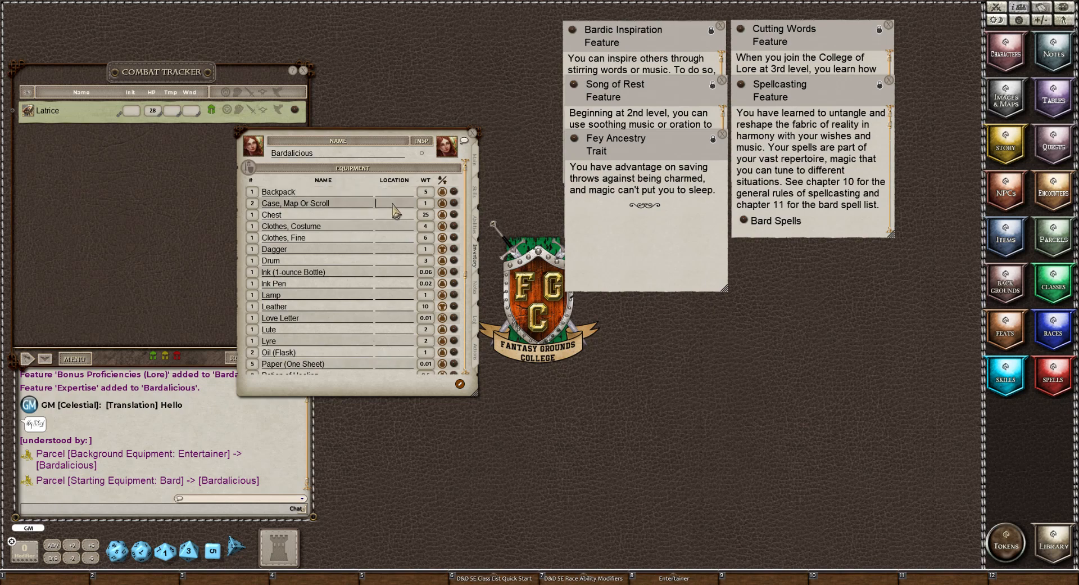
type("Backpack")
key("Return")
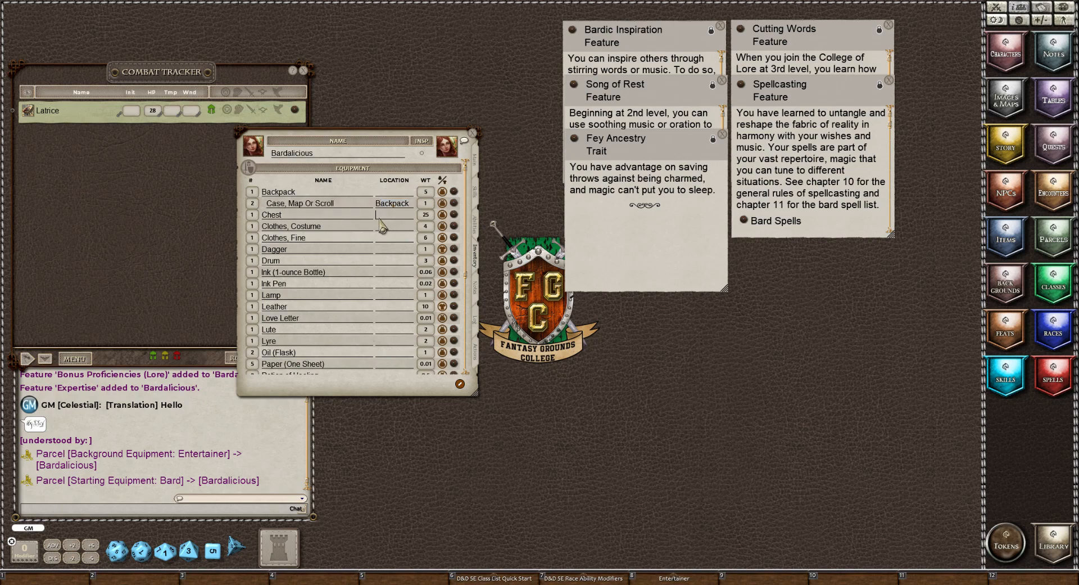
type("Backpack")
key("Return")
type("B")
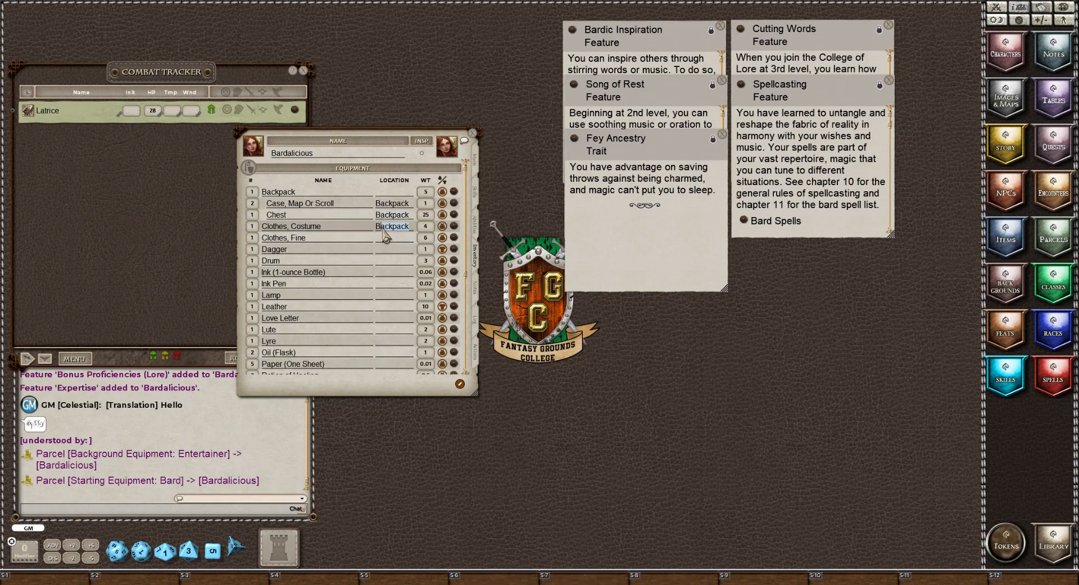
key("Return")
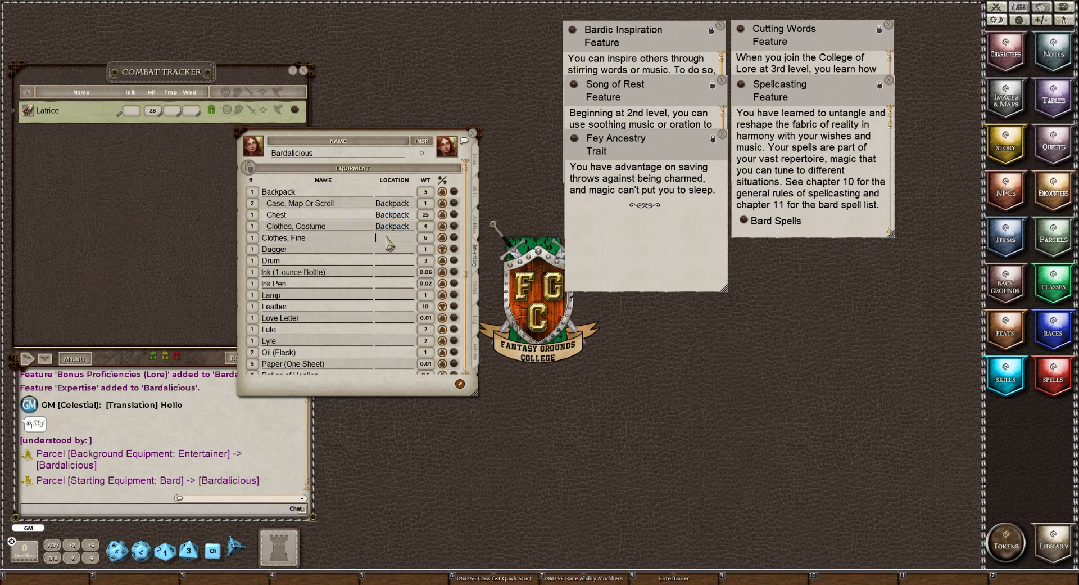
type("Backpack")
Assign the Drum, Ink (1-ounce Bottle) and Ink Pen to the Backpack location.
left_click(383, 261)
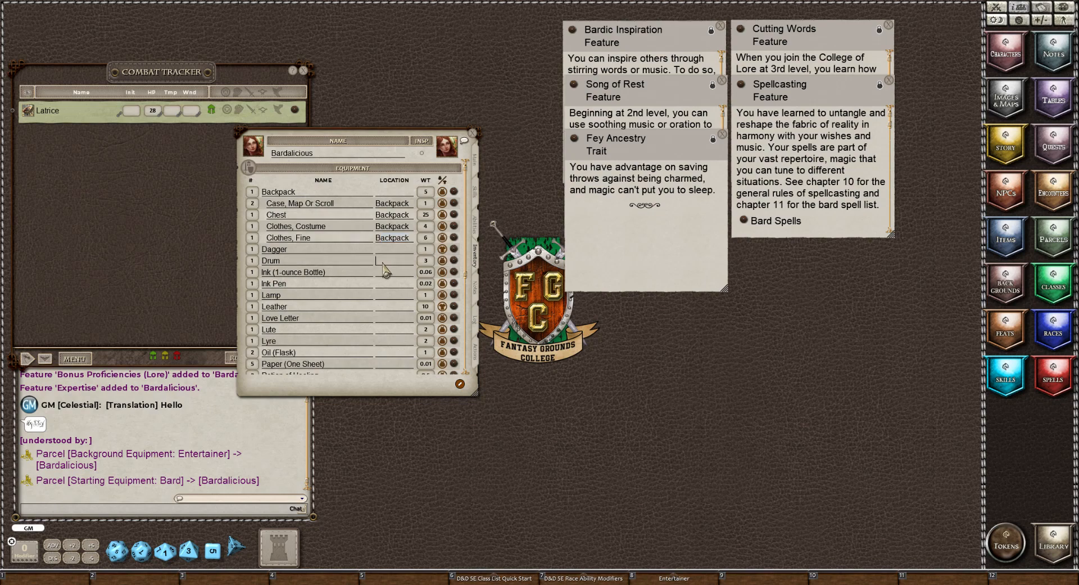
type("Backpack")
left_click(382, 274)
type("B")
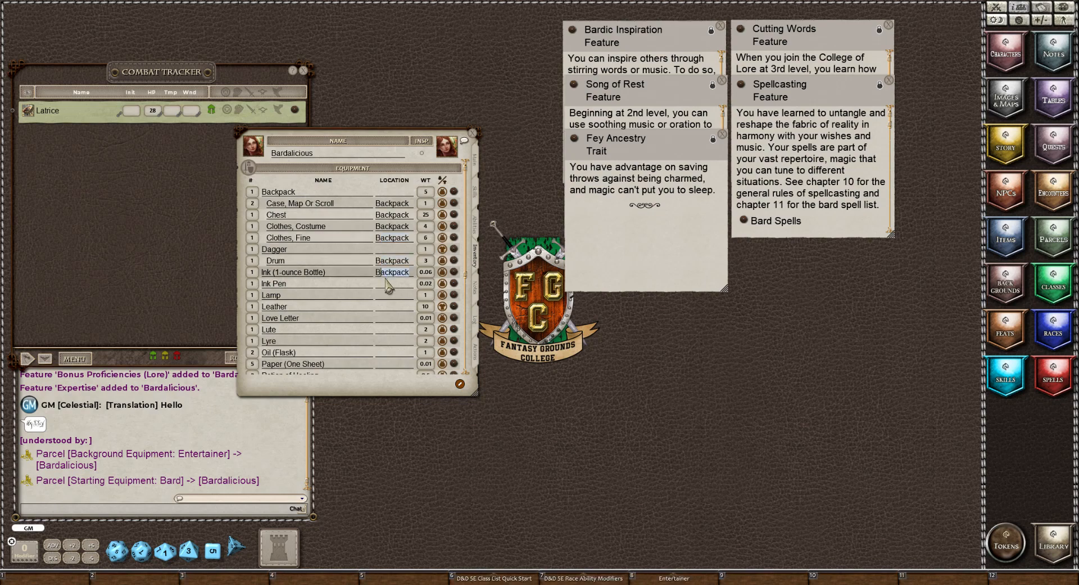
type("Ba")
left_click(384, 284)
type("B")
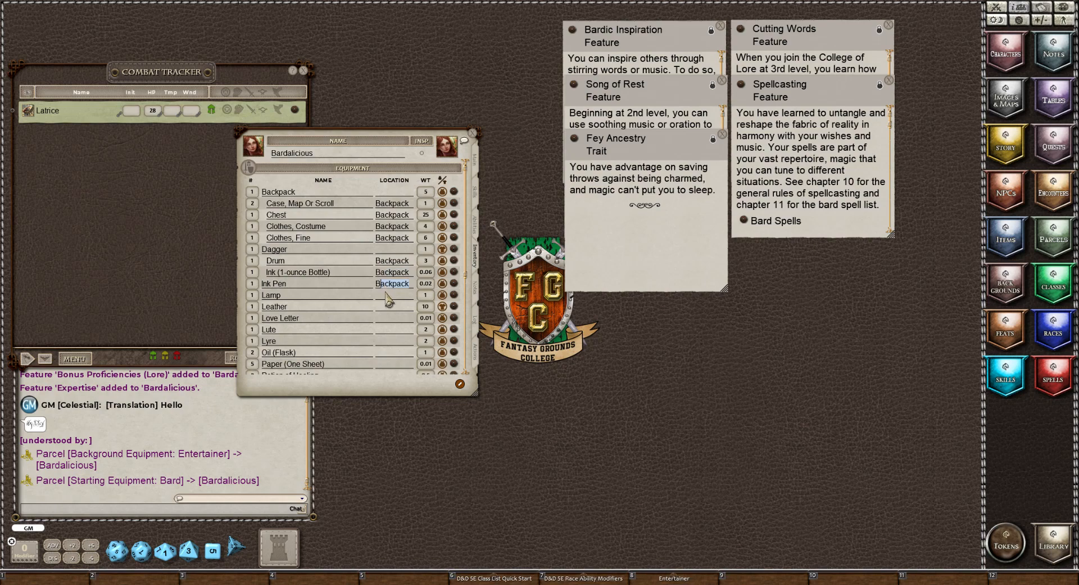
Set the location of the Love Letter, Lute, Lyre and Oil (Flask) to Backpack.
left_click(384, 307)
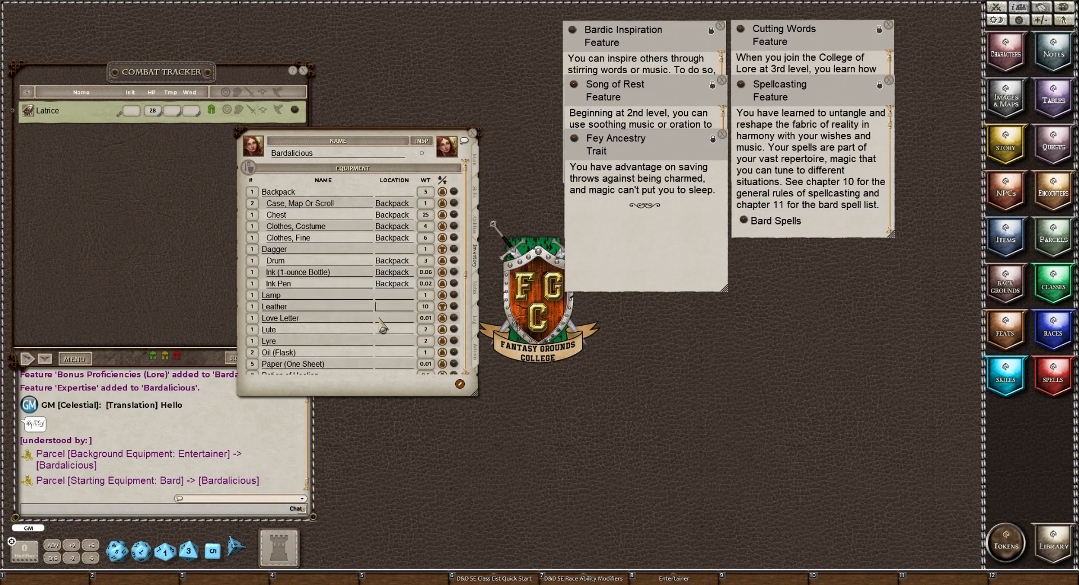
left_click(381, 318)
type("Backpack")
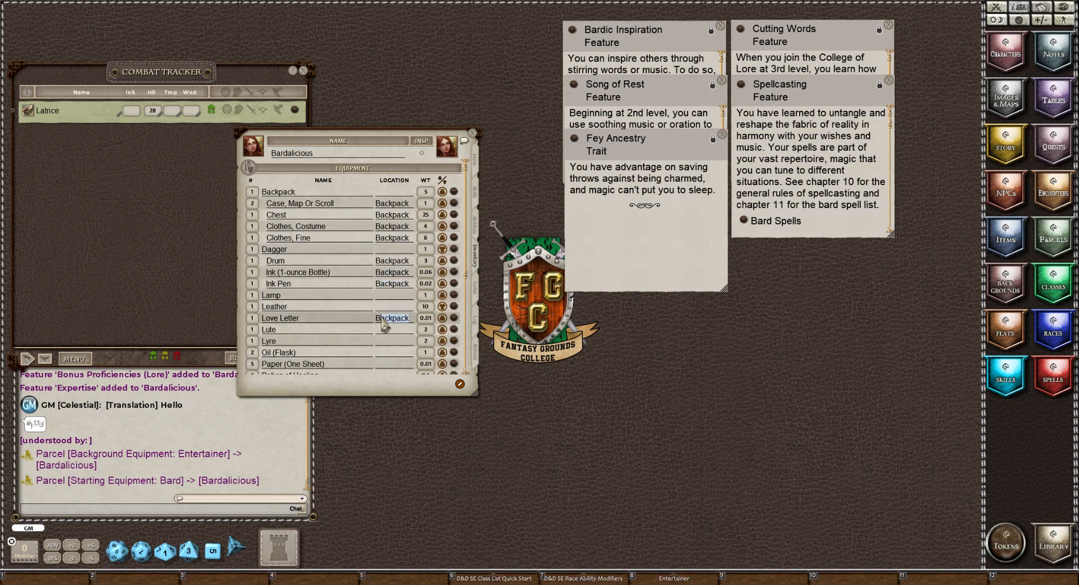
left_click(384, 334)
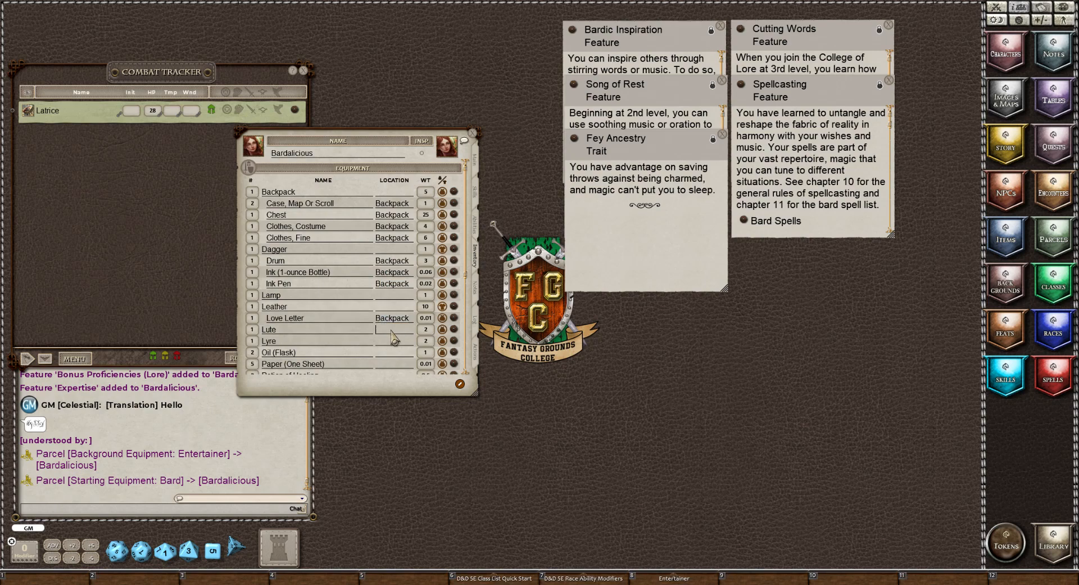
type("Backpack")
left_click(391, 341)
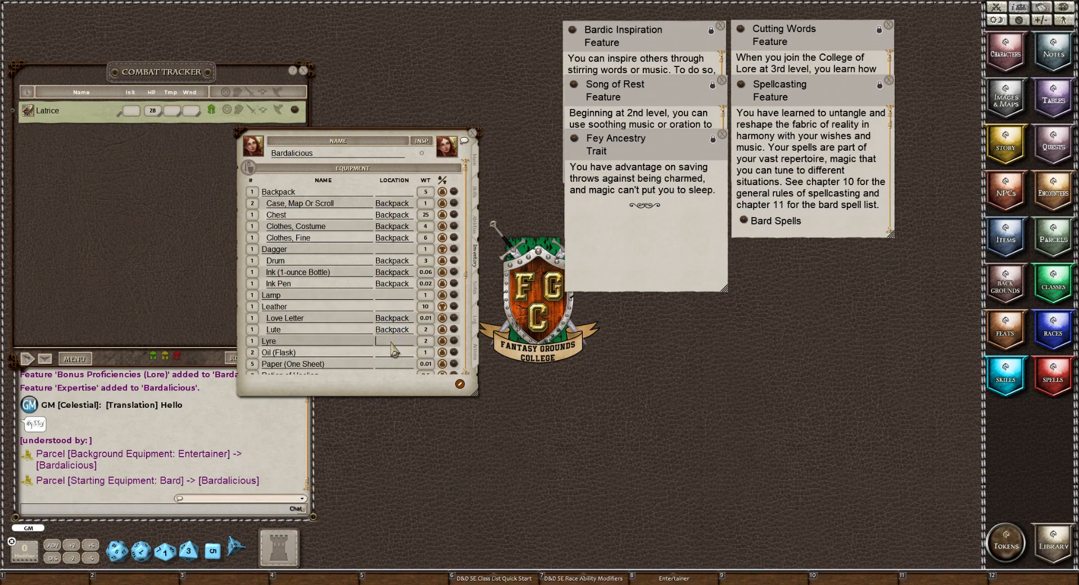
type("Backpack")
left_click(390, 357)
type("B")
Store the Paper (One Sheet), Potion of Healing and Rations (1 Day) in the Backpack location.
scroll(391, 357, "down", 1)
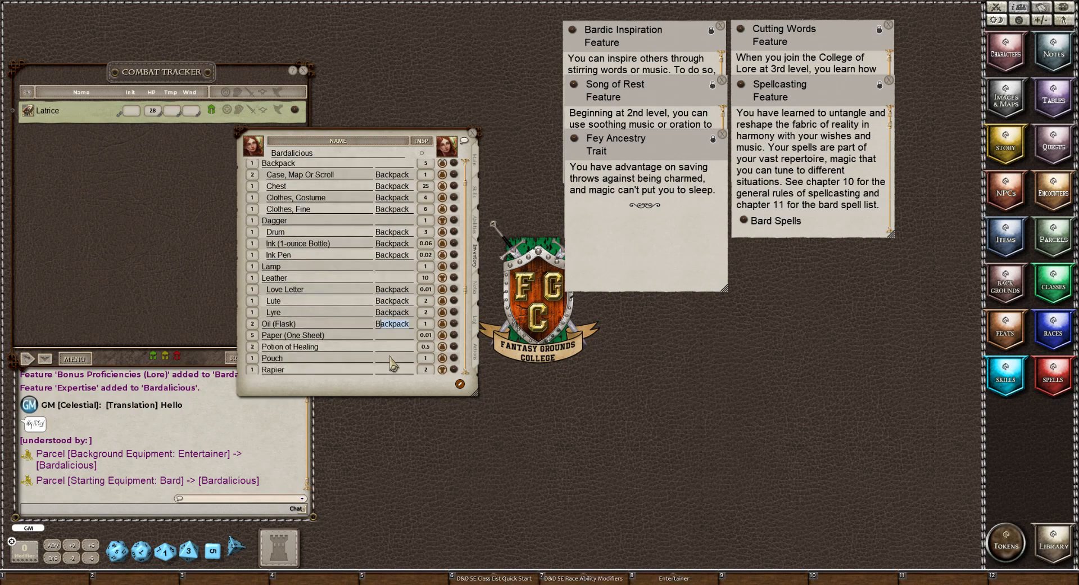
scroll(391, 362, "down", 1)
left_click(385, 321)
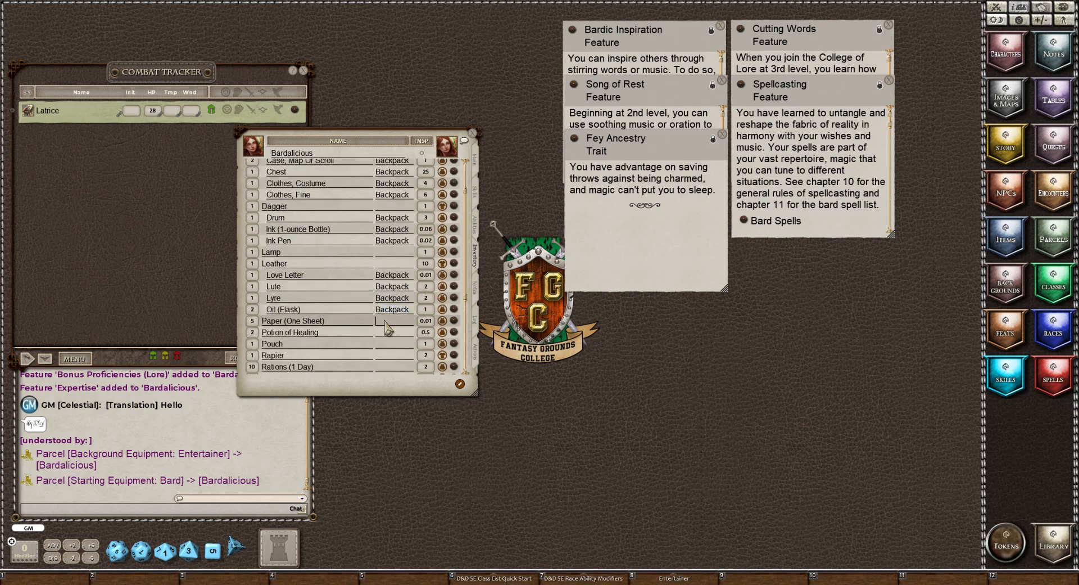
type("Backpack")
left_click(385, 334)
type("B")
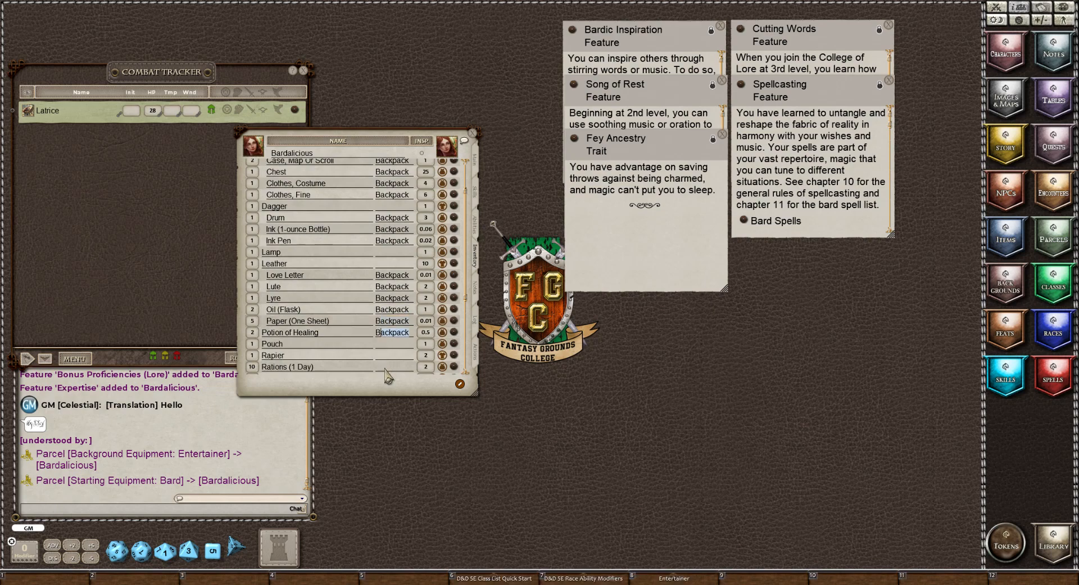
left_click(389, 367)
type("Backpack")
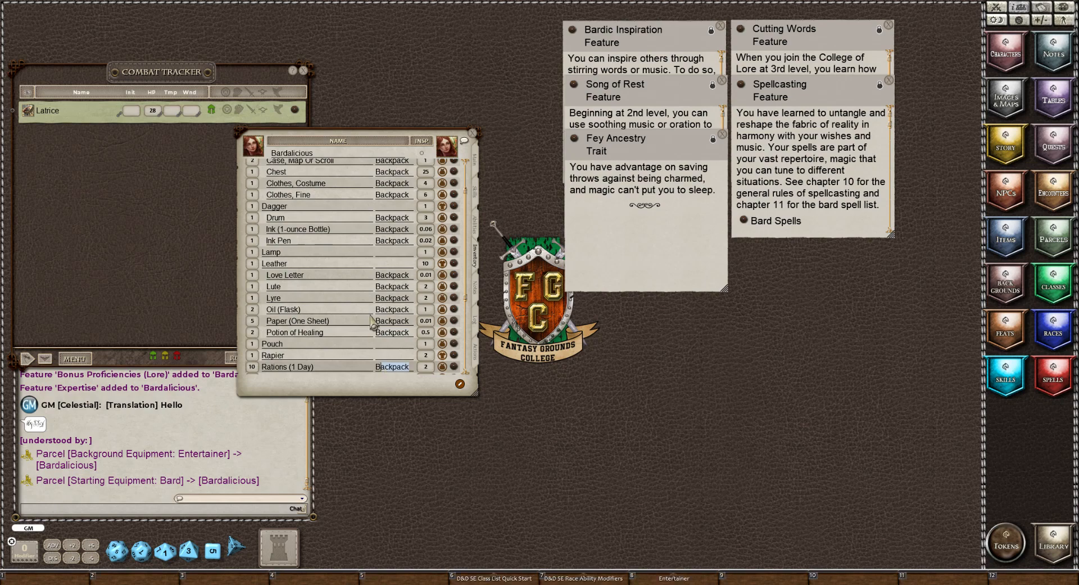
Set the location of the Sealing Wax, Soap and Vial to Backpack.
scroll(372, 323, "down", 3)
left_click(403, 335)
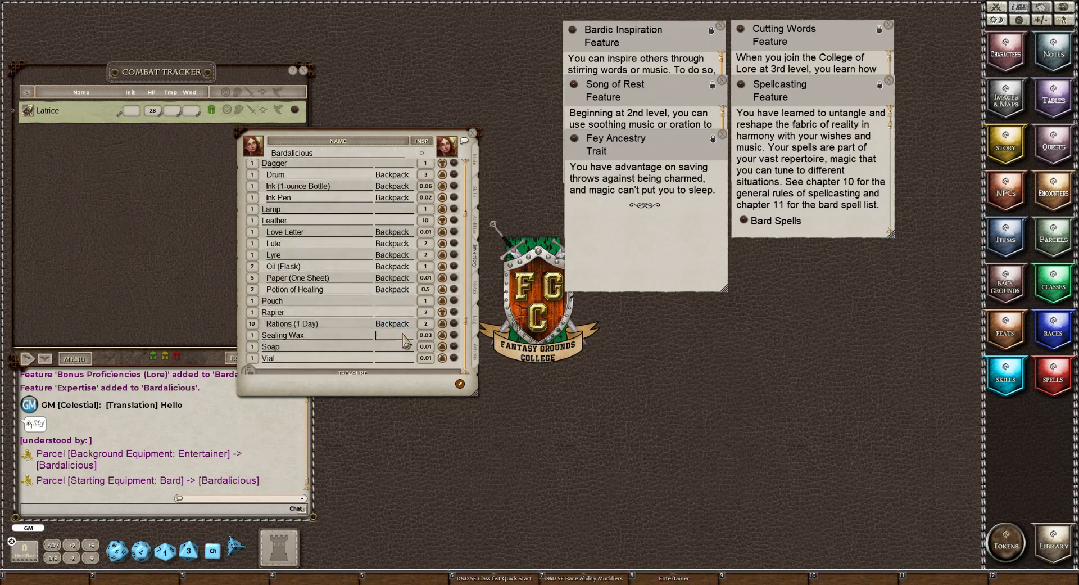
type("Backpack")
left_click(394, 339)
left_click(388, 348)
type("B")
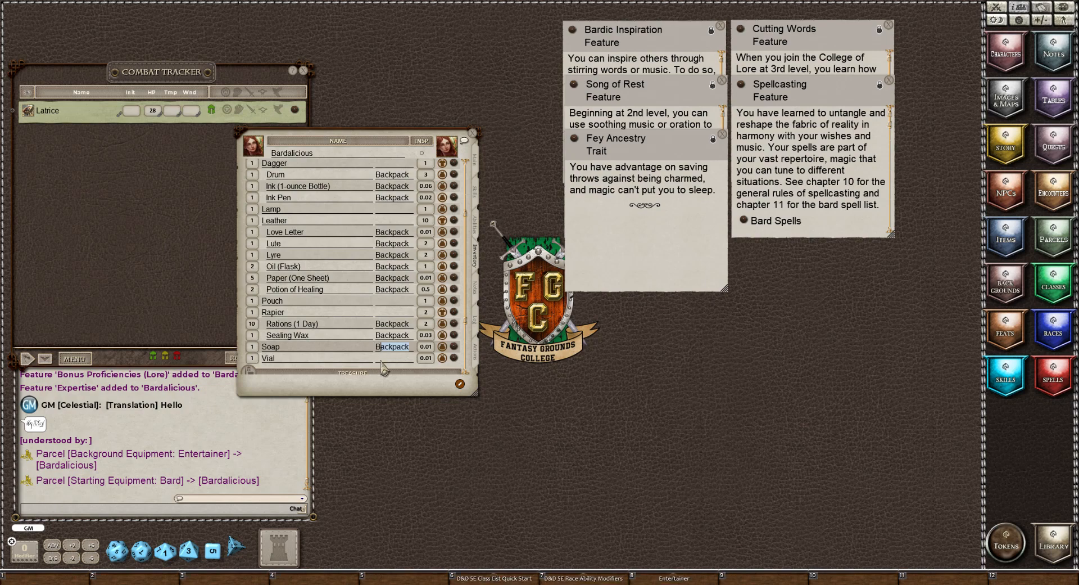
left_click(384, 358)
type("Backpack")
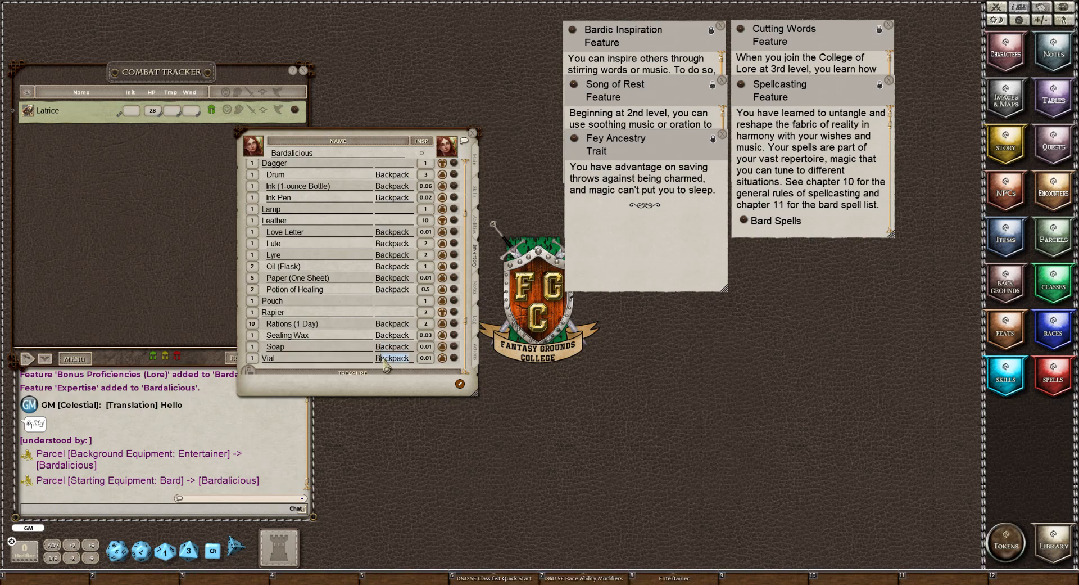
Review how the equipment is grouped under the Backpack, and check the treasure and encumbrance sections.
scroll(380, 324, "down", 2)
scroll(379, 323, "up", 4)
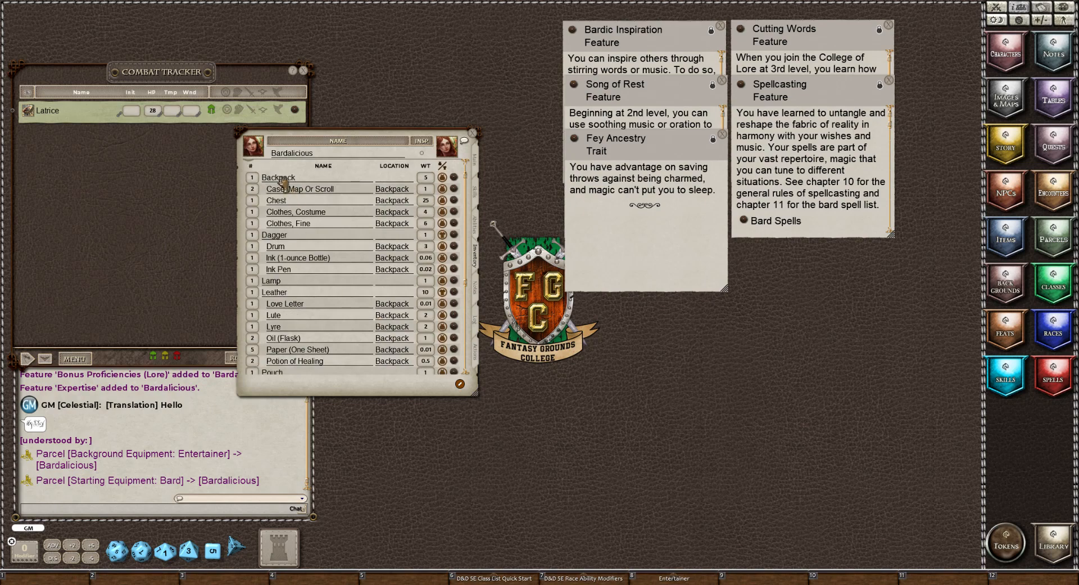
left_click(280, 177)
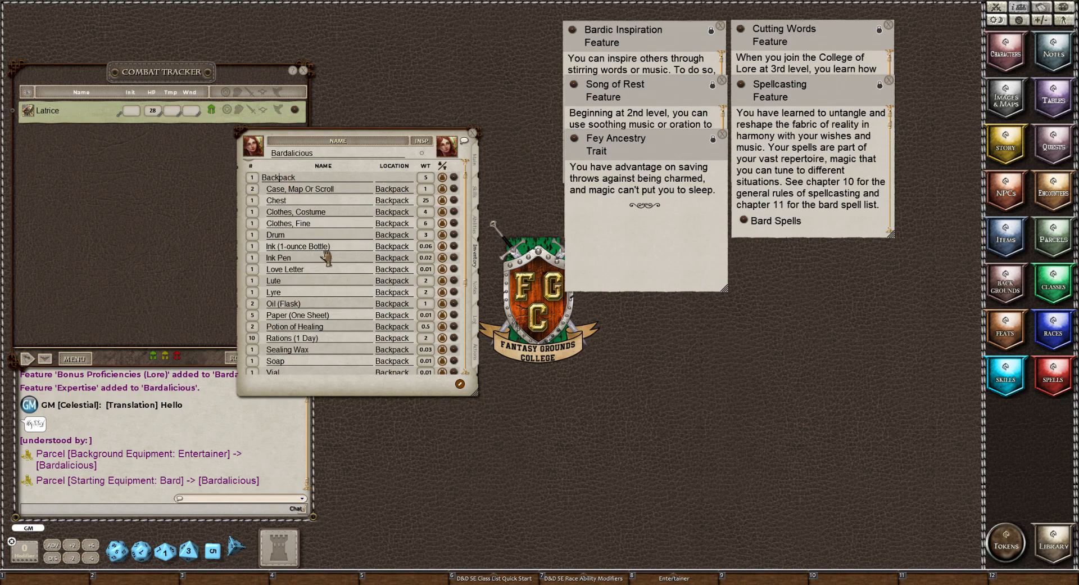
scroll(326, 258, "down", 3)
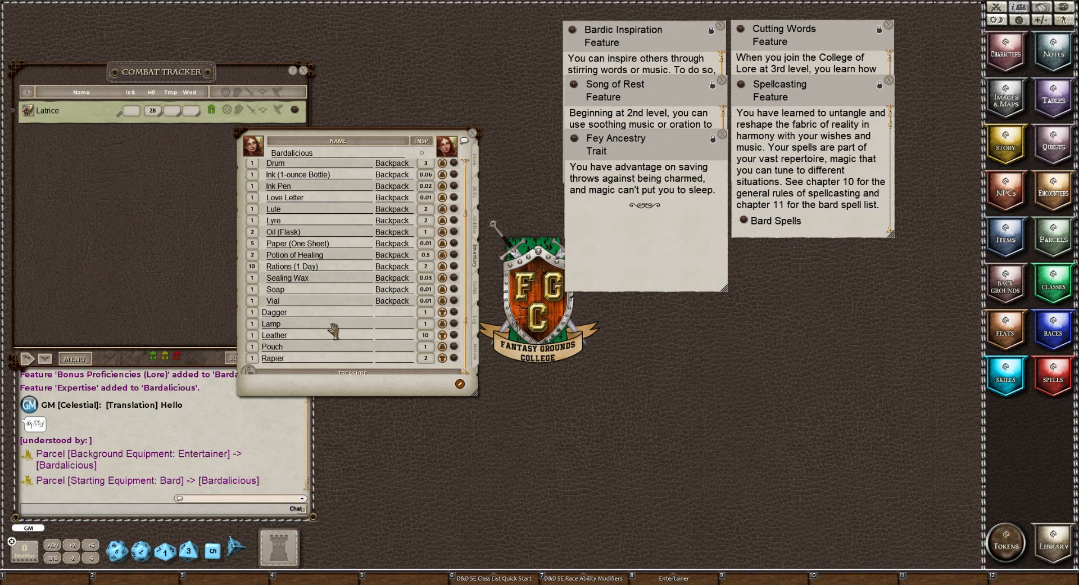
scroll(335, 328, "down", 3)
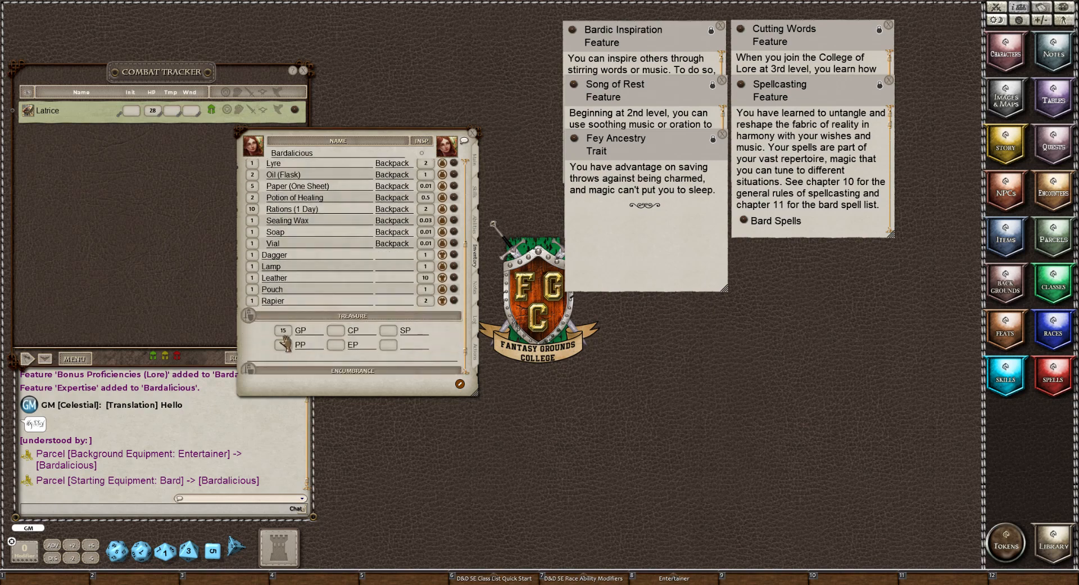
scroll(285, 343, "down", 2)
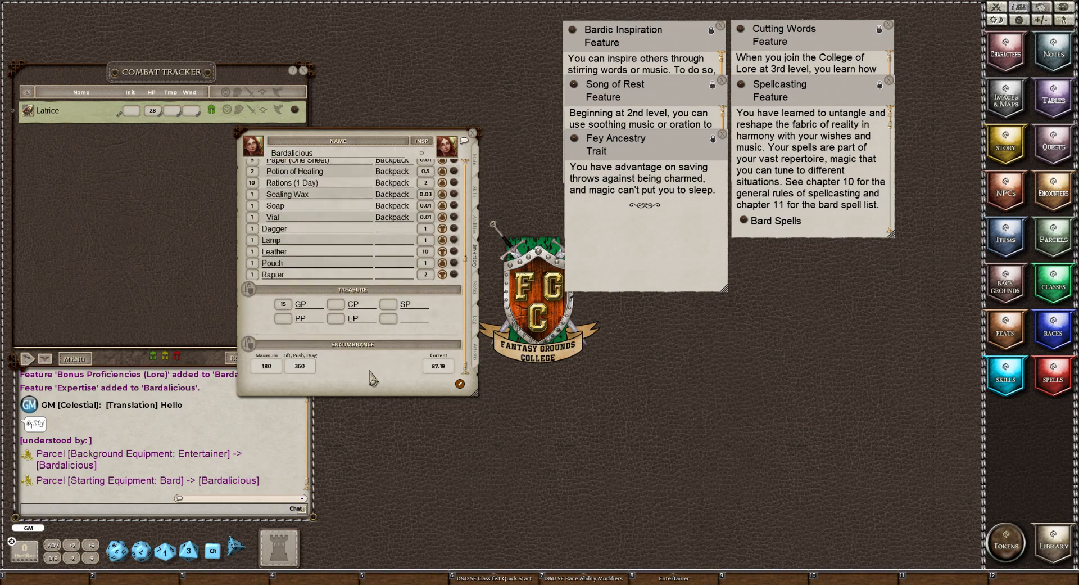
scroll(370, 373, "up", 2)
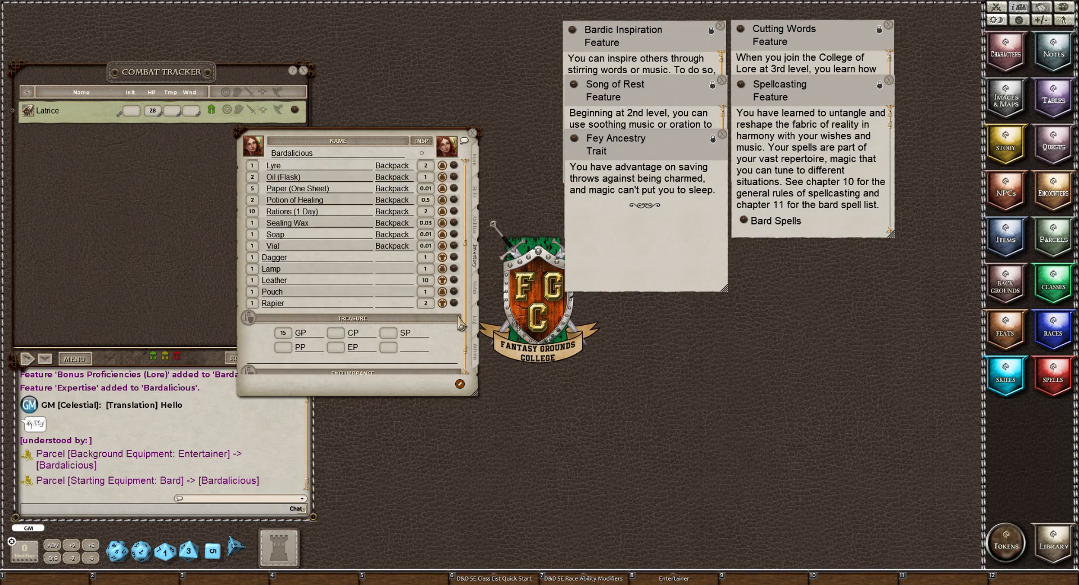
Show Bardalicious's notes page and open the Entertainer Personality Trait table from the Entertainer background.
left_click(475, 295)
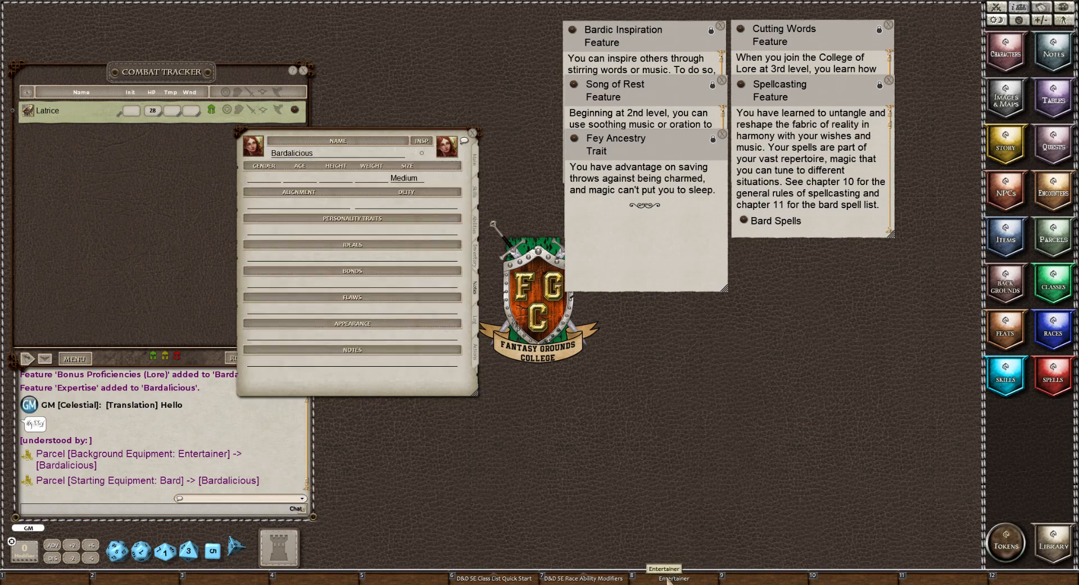
left_click(742, 572)
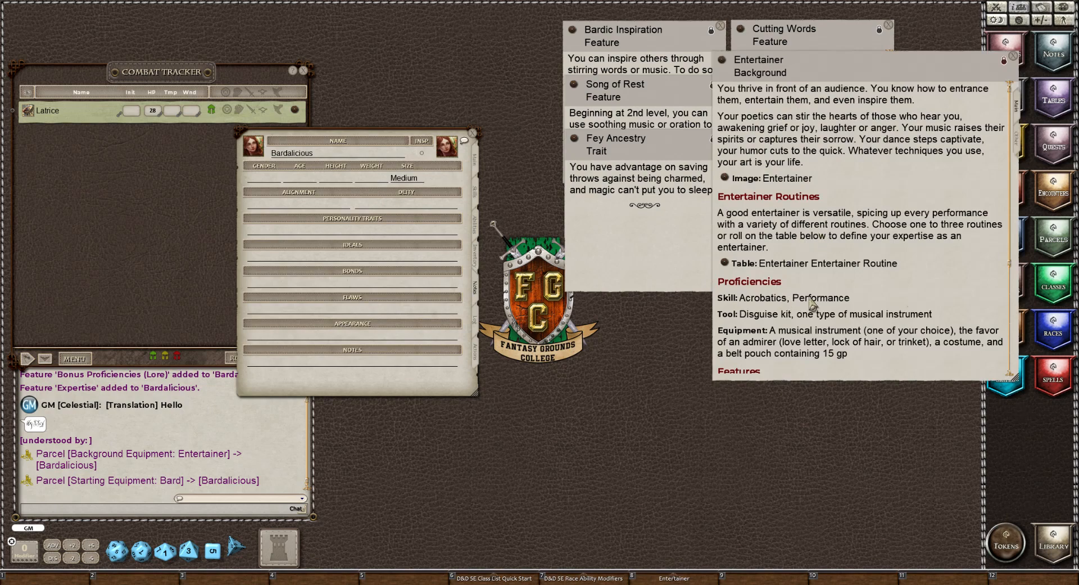
scroll(813, 304, "down", 5)
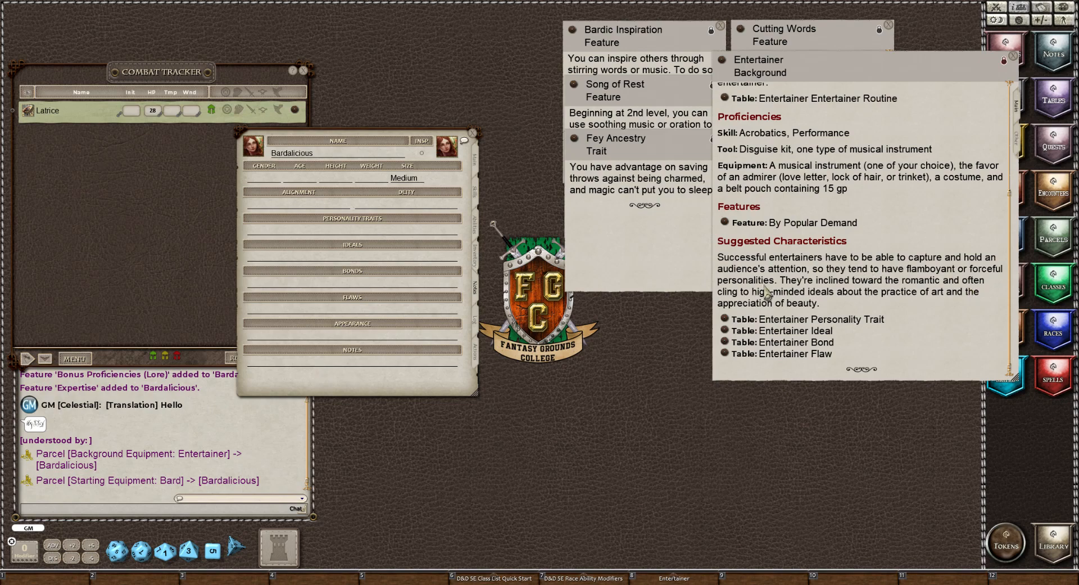
left_click(726, 319)
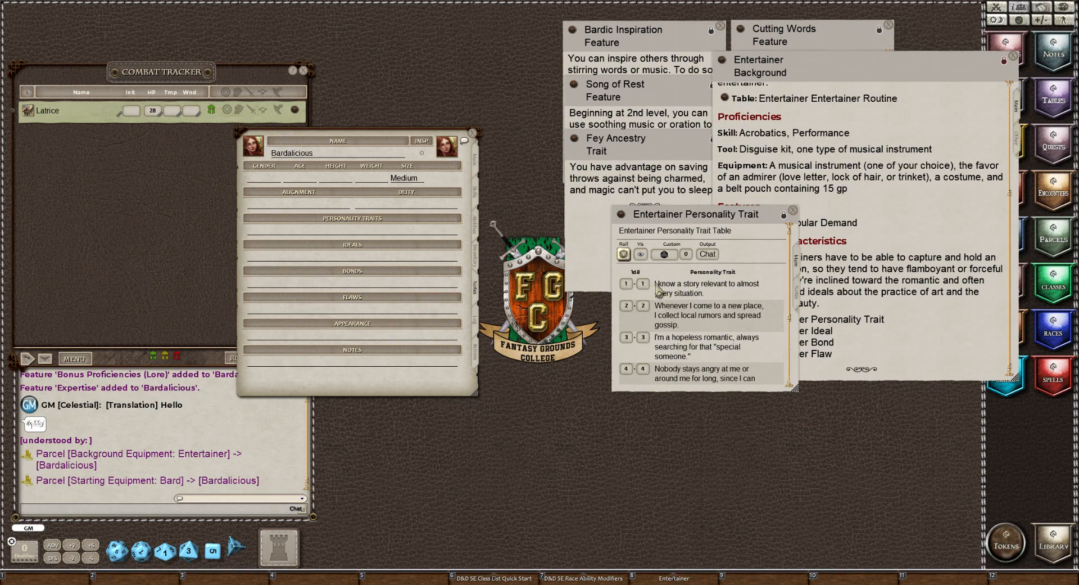
Clear the chat log and roll on the Entertainer Personality Trait table with output to chat.
left_click_drag(657, 290, 754, 323)
right_click(186, 421)
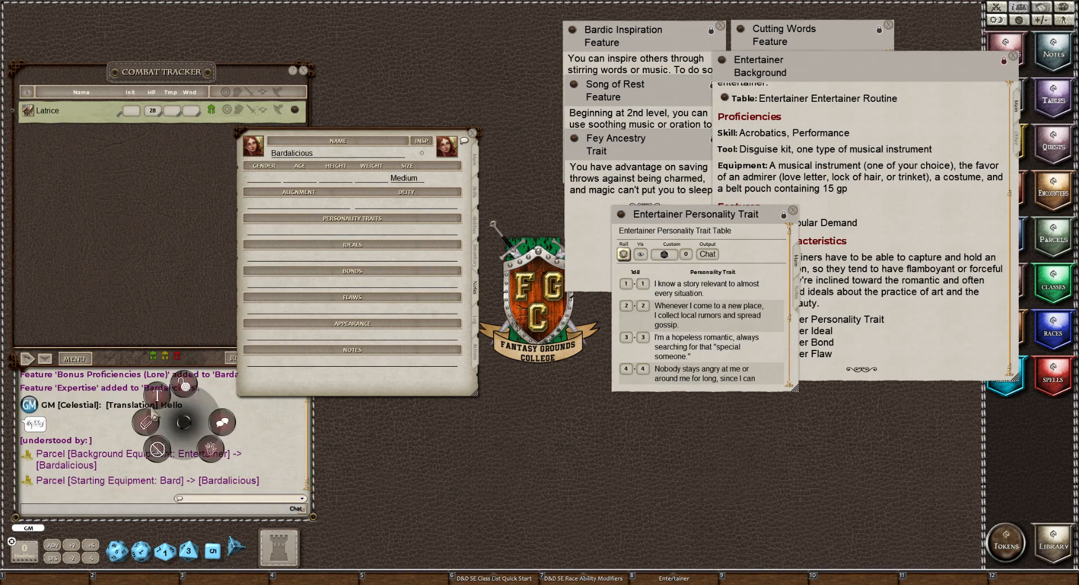
left_click(149, 422)
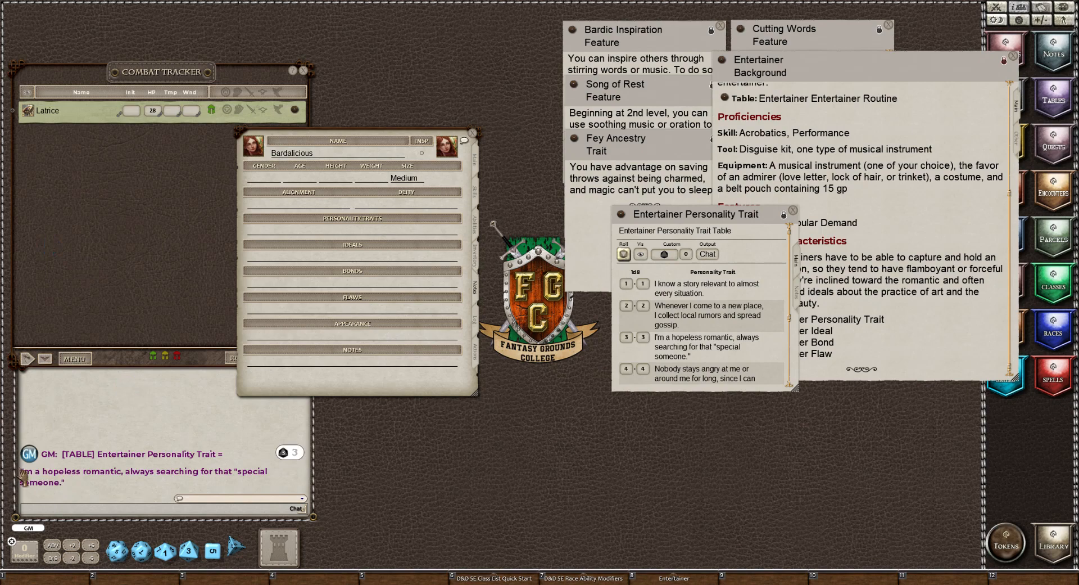
Copy the rolled trait into Bardalicious's Personality Traits, and fill Ideals with a result rolled on the Entertainer Ideal table.
left_click_drag(24, 475, 293, 236)
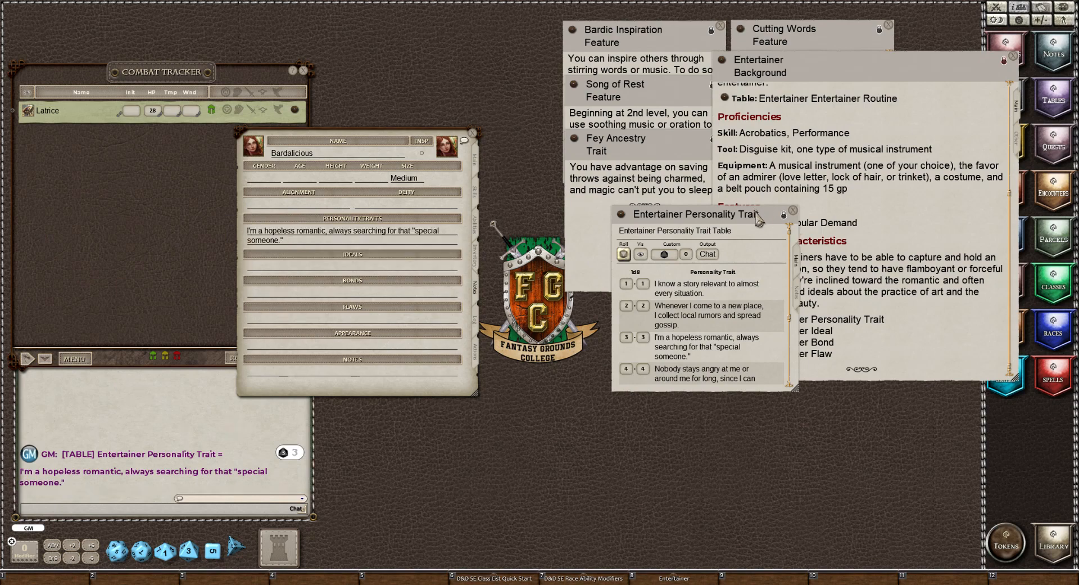
left_click(792, 210)
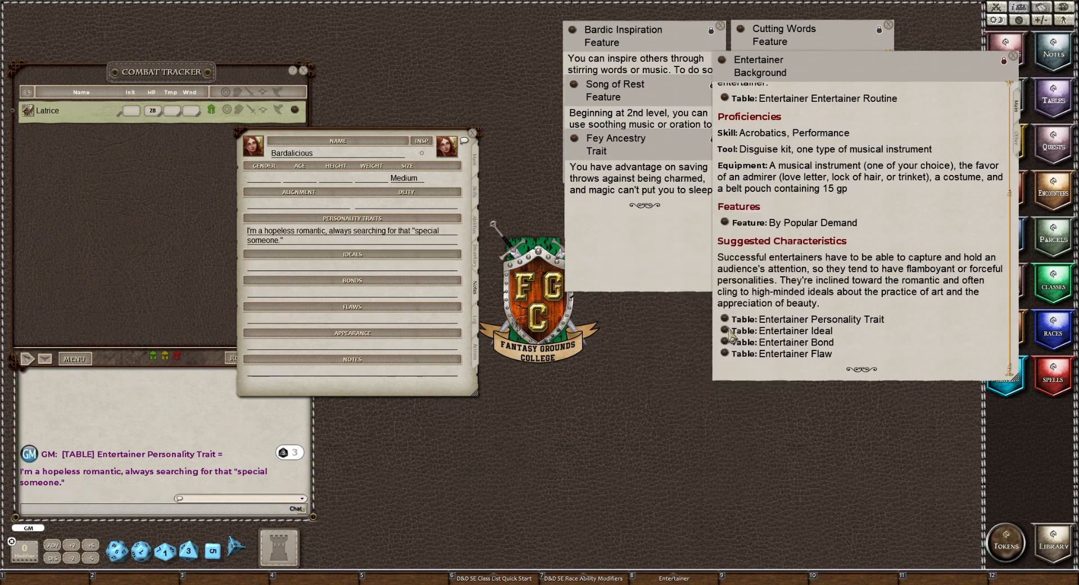
left_click(725, 334)
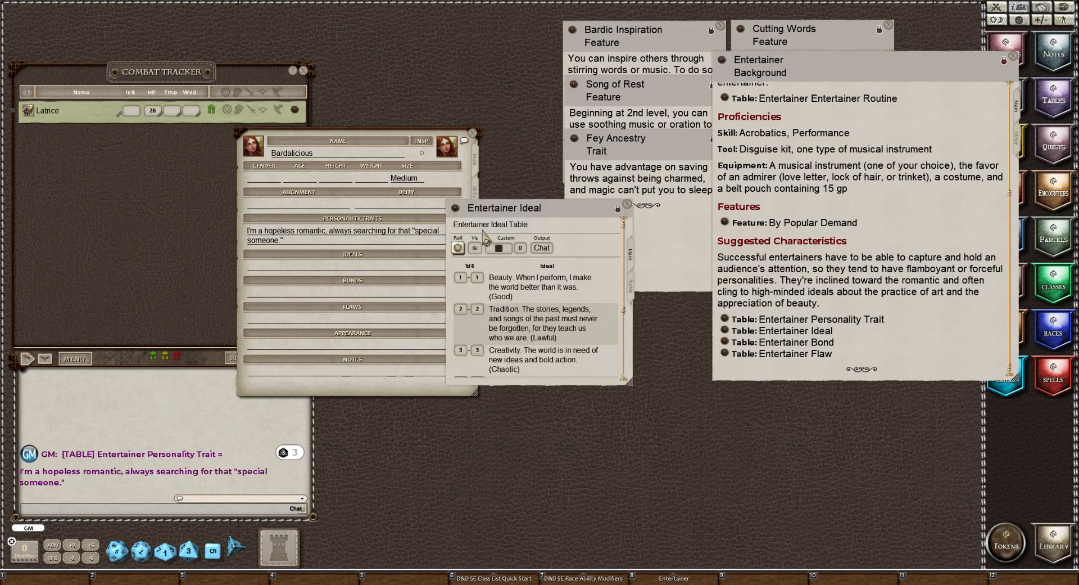
left_click(459, 247)
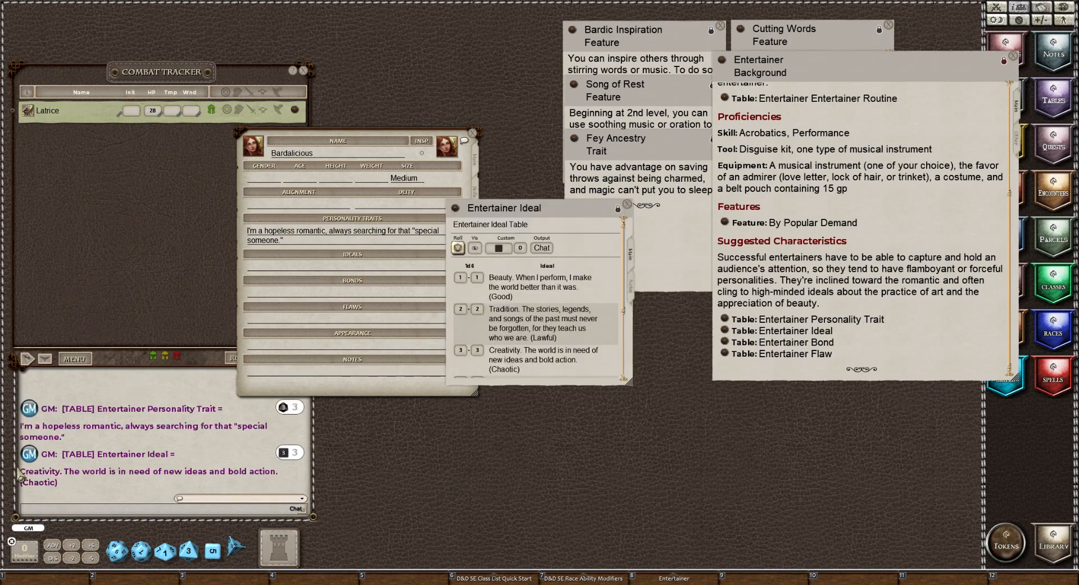
left_click_drag(24, 475, 287, 270)
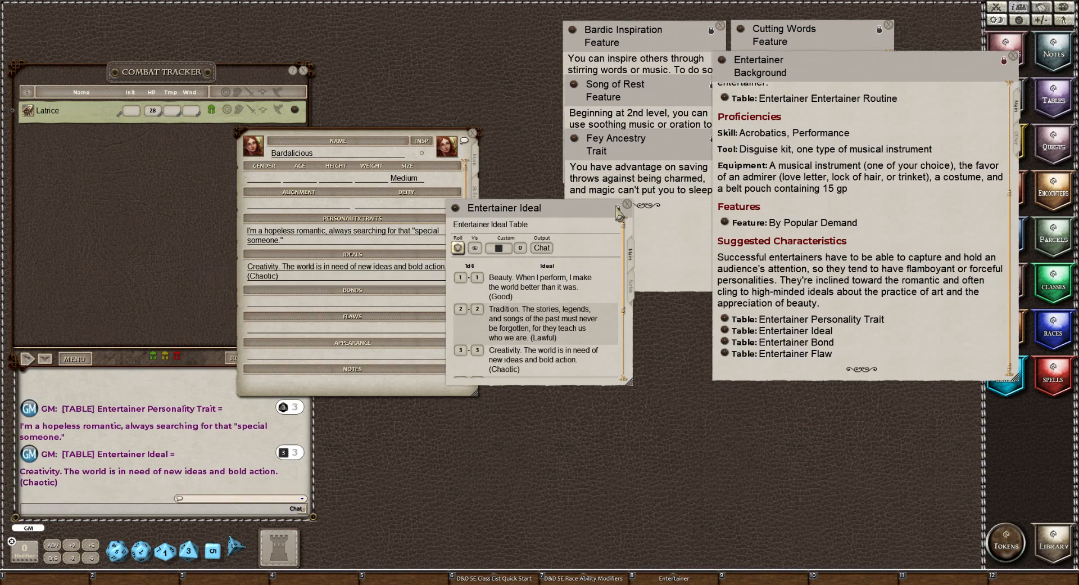
left_click(627, 204)
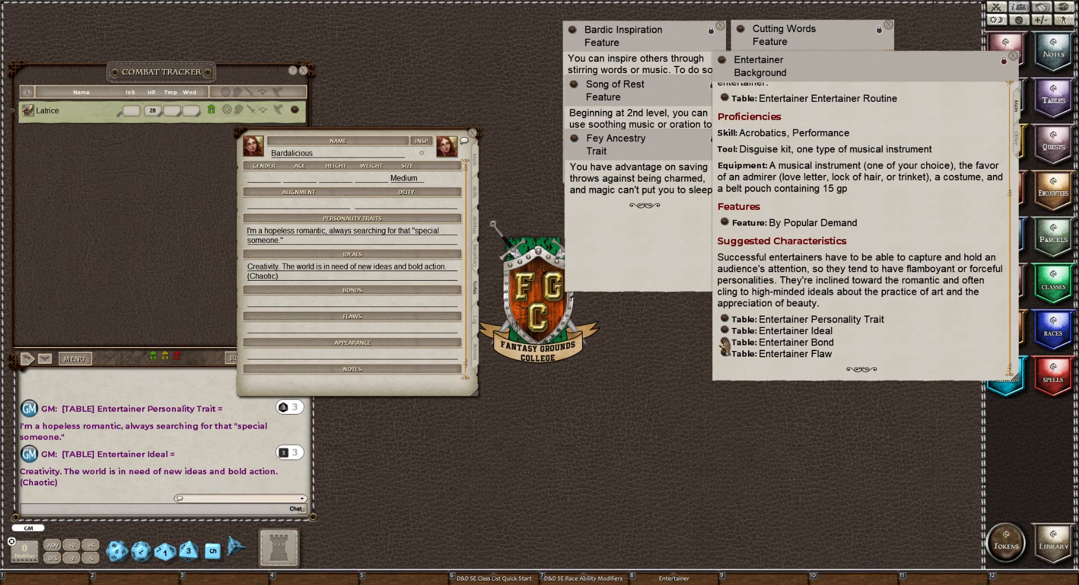
Roll on the Entertainer Bond table, copy the result into Bardalicious's Bonds, and close the table.
left_click(725, 342)
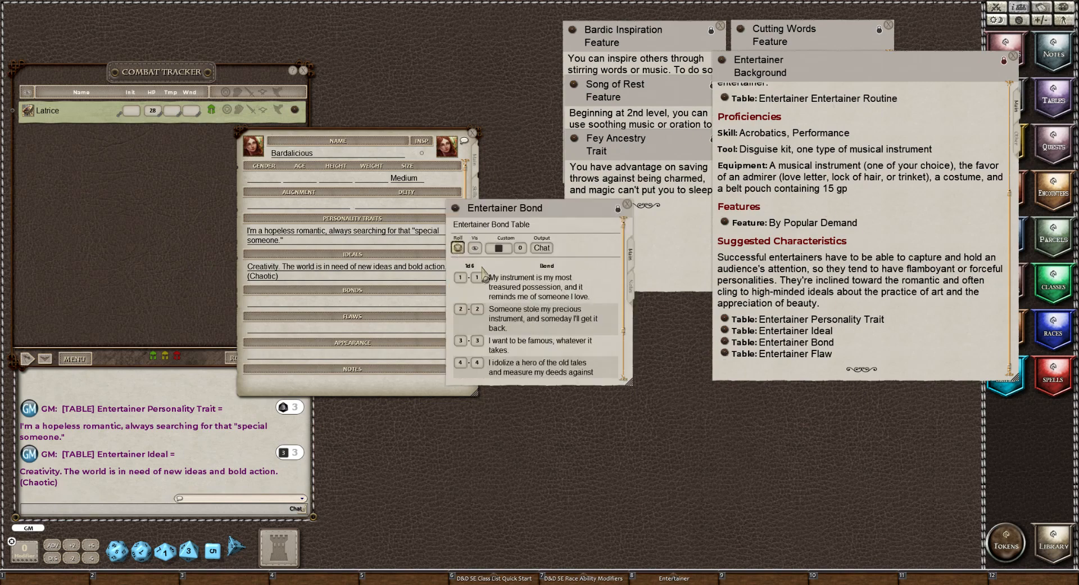
left_click(459, 247)
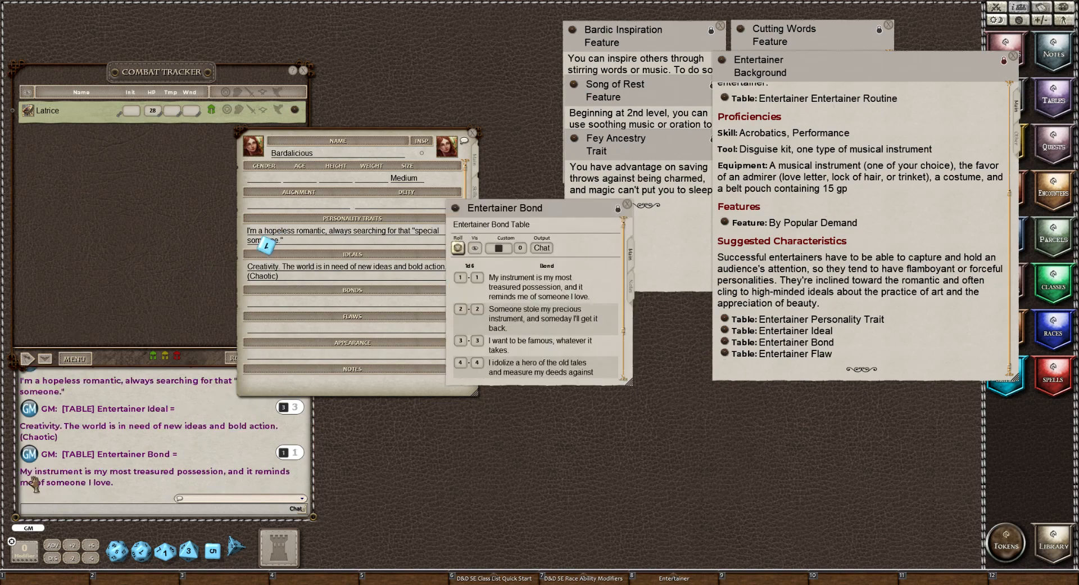
left_click_drag(25, 476, 298, 302)
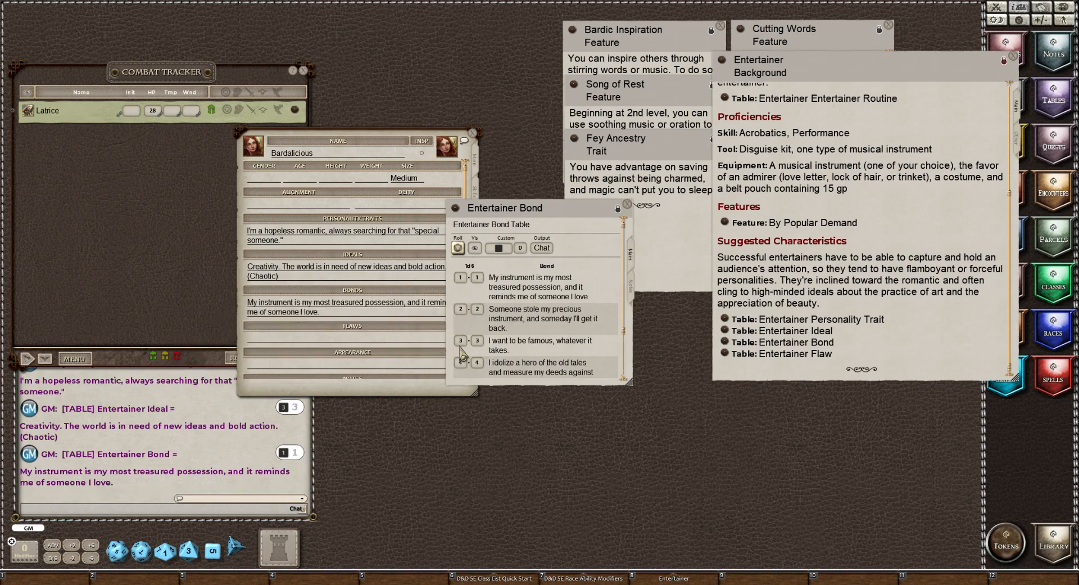
left_click(627, 204)
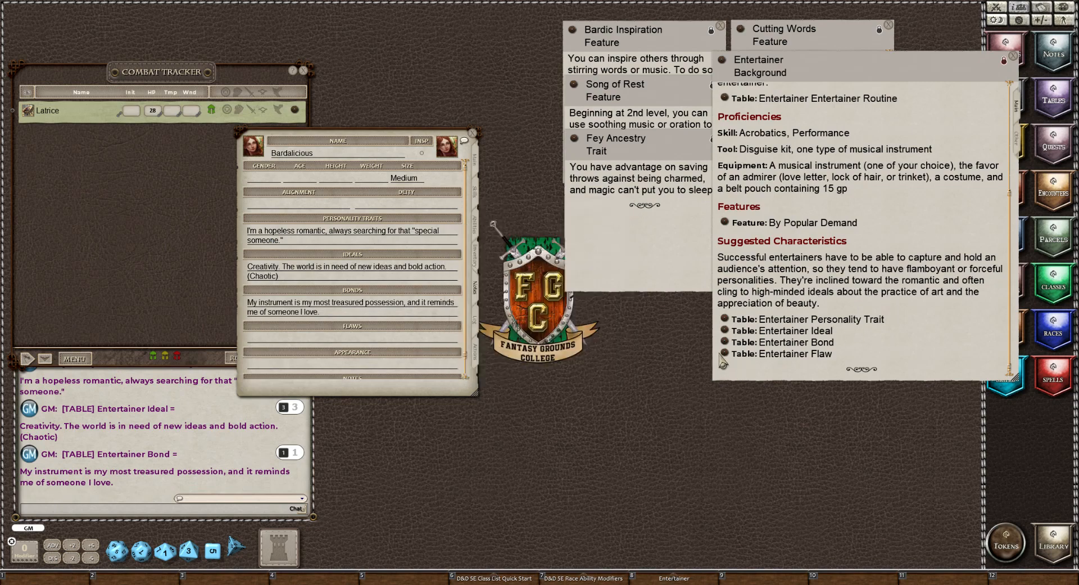
Roll on the Entertainer Flaw table and copy the result into Bardalicious's Flaws.
left_click(726, 355)
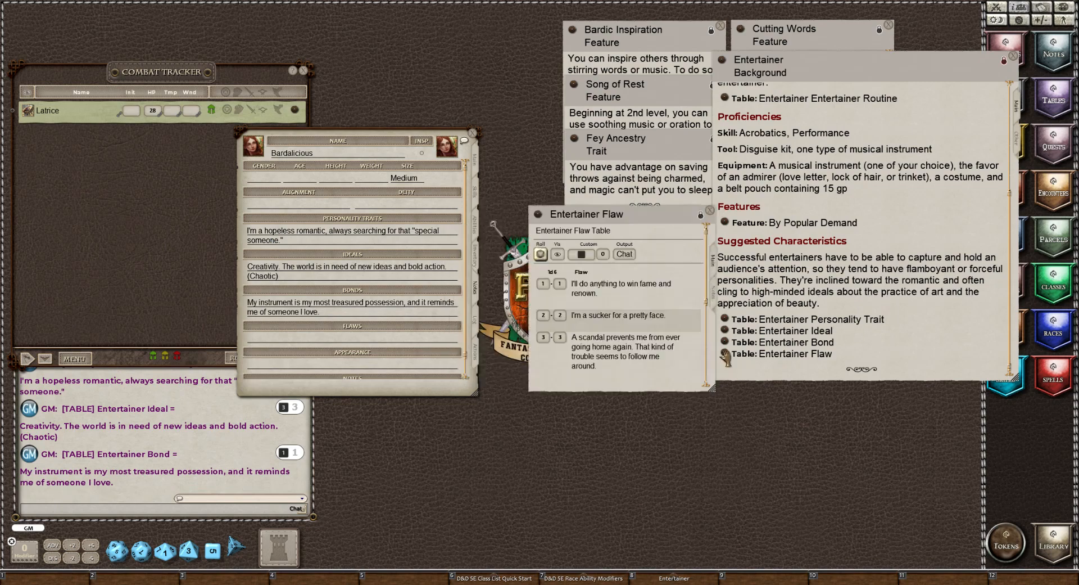
left_click(540, 255)
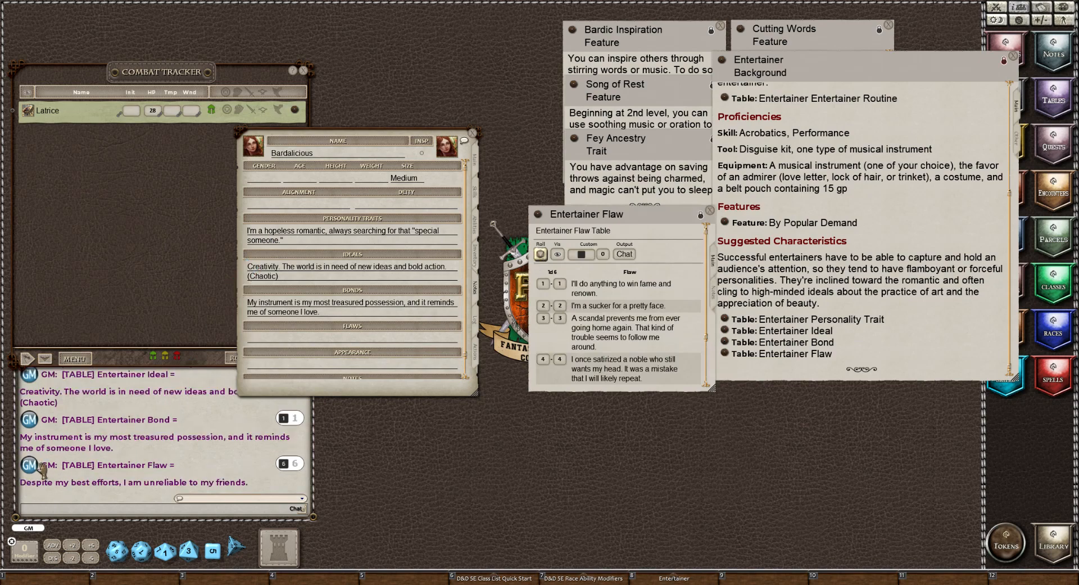
left_click_drag(27, 488, 303, 341)
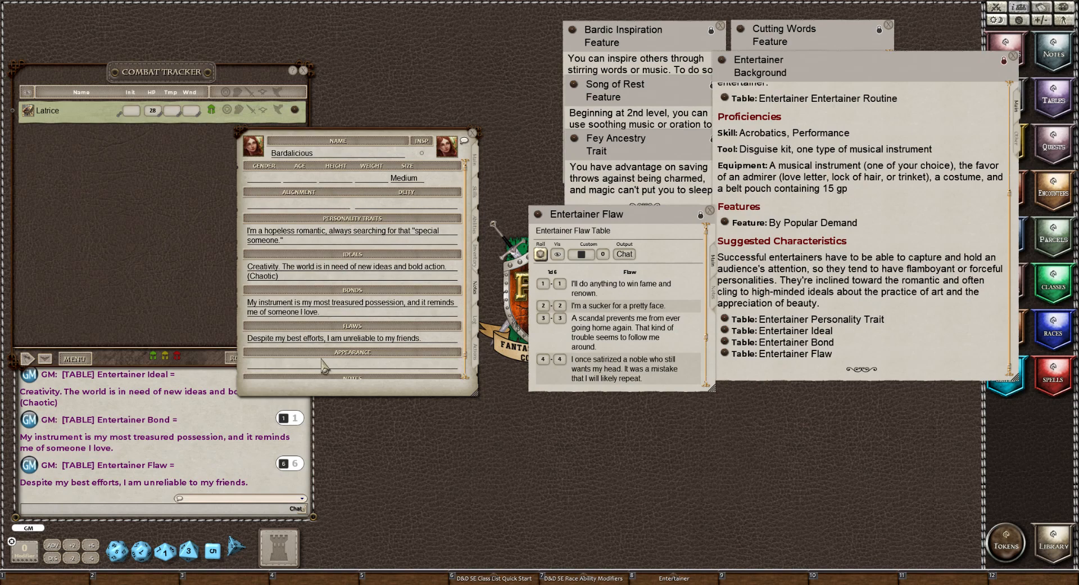
Close the Entertainer Flaw table and the Entertainer background, and show Bardalicious's actions page clear of the chat window.
scroll(325, 366, "down", 1)
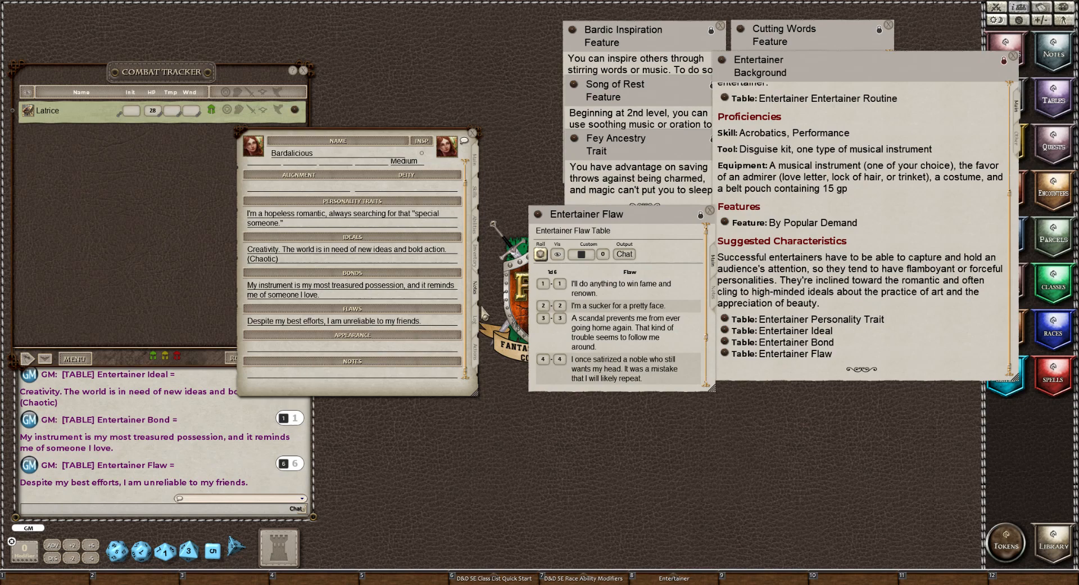
left_click(475, 322)
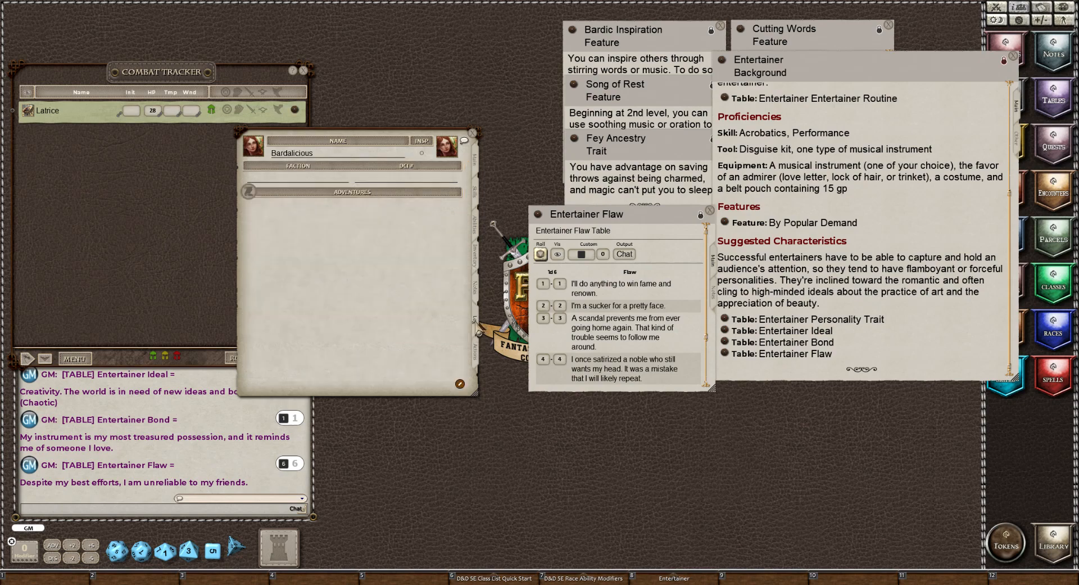
left_click(710, 211)
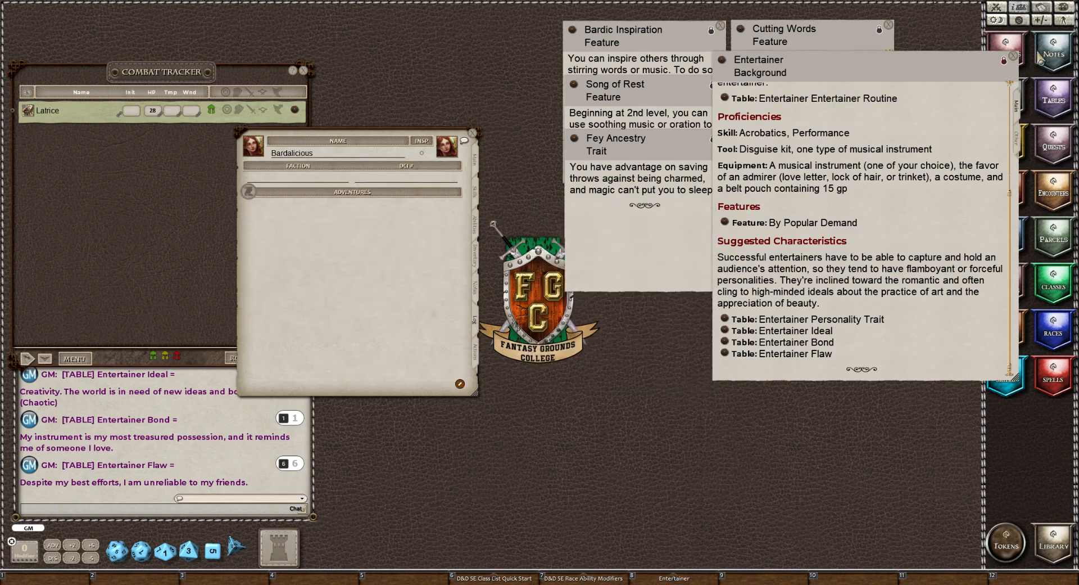
left_click(1013, 56)
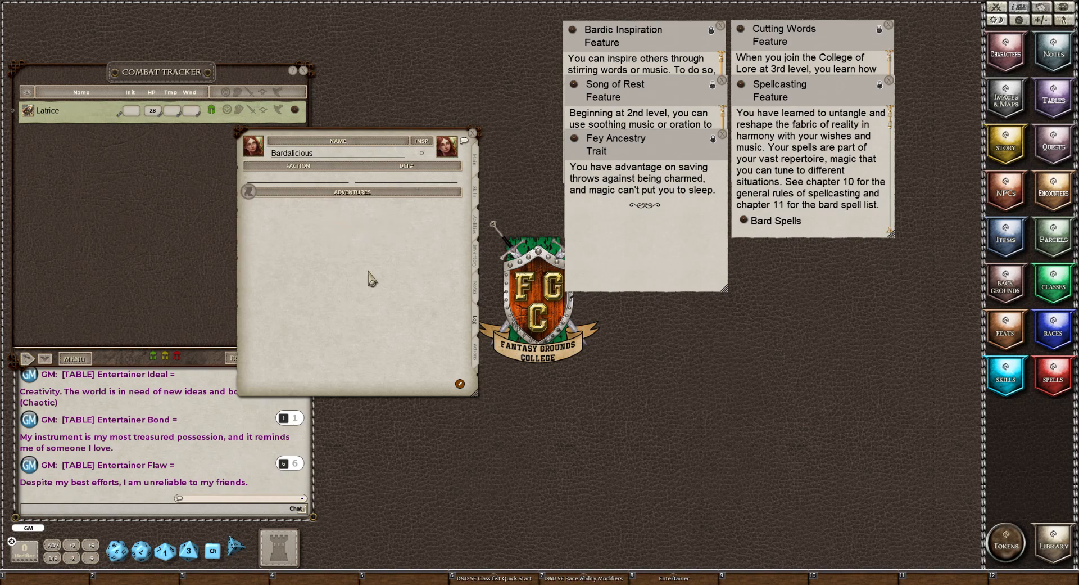
left_click(476, 353)
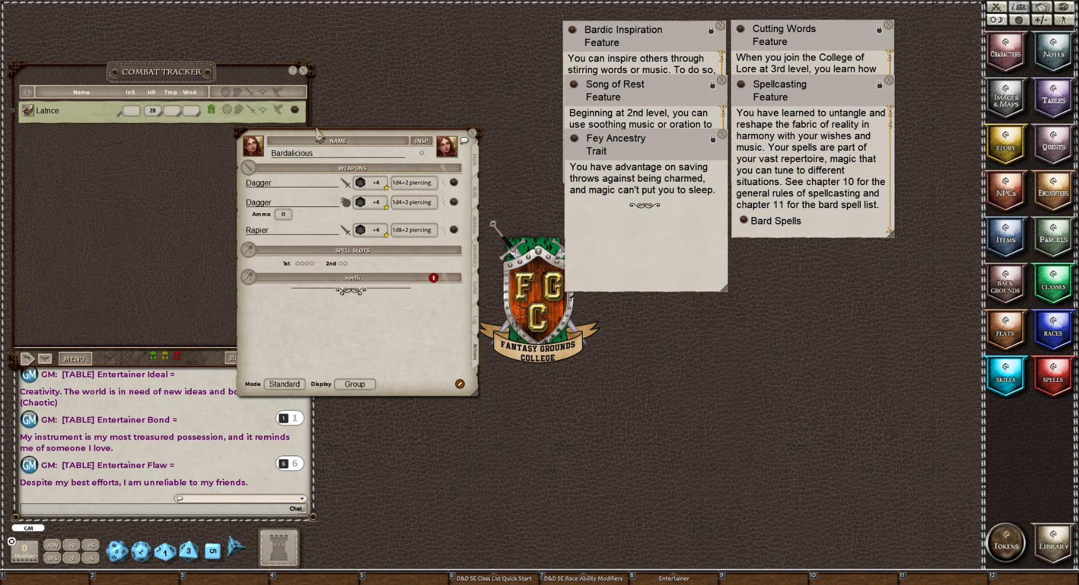
left_click_drag(341, 143, 393, 138)
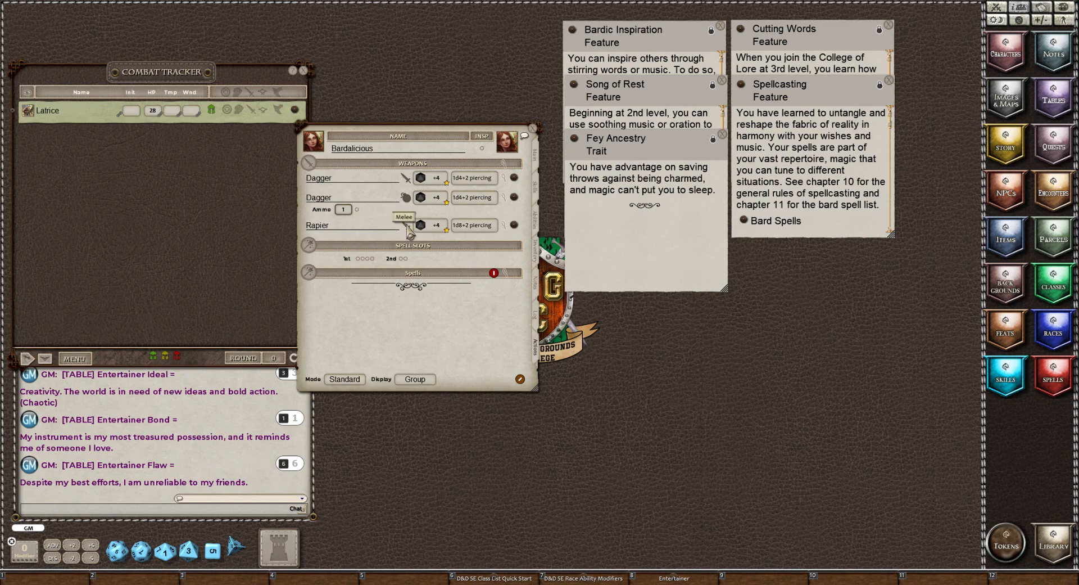
Try switching the Rapier from melee to ranged and back, and briefly look at the Library.
left_click(405, 225)
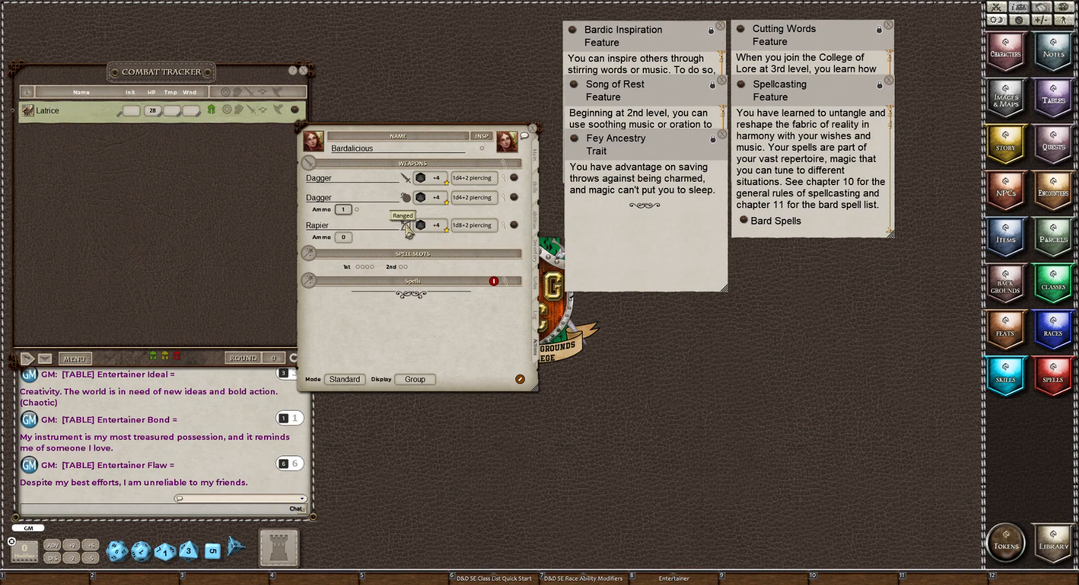
left_click(406, 225)
left_click(405, 226)
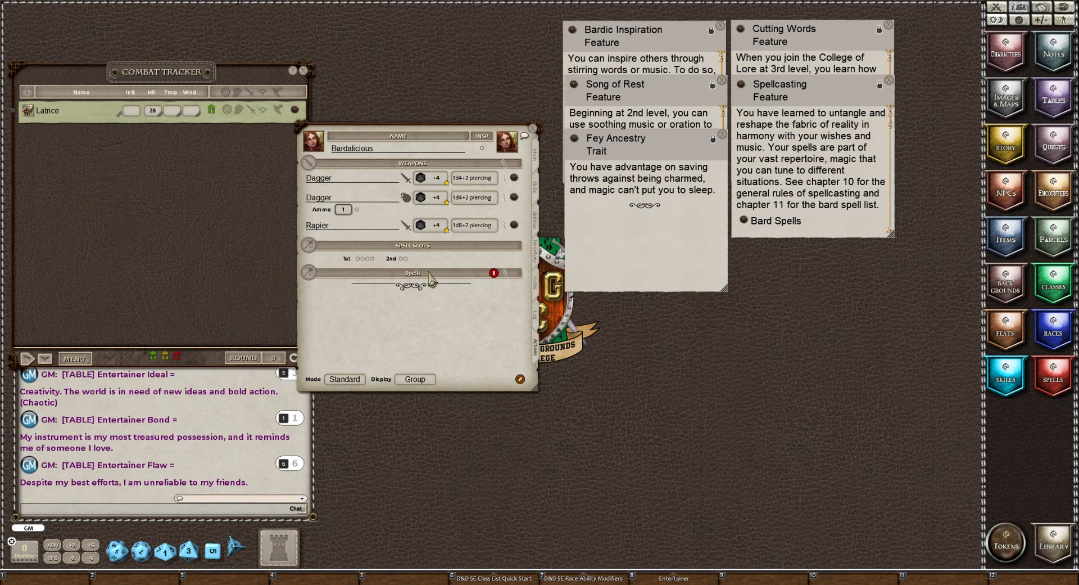
left_click(1052, 540)
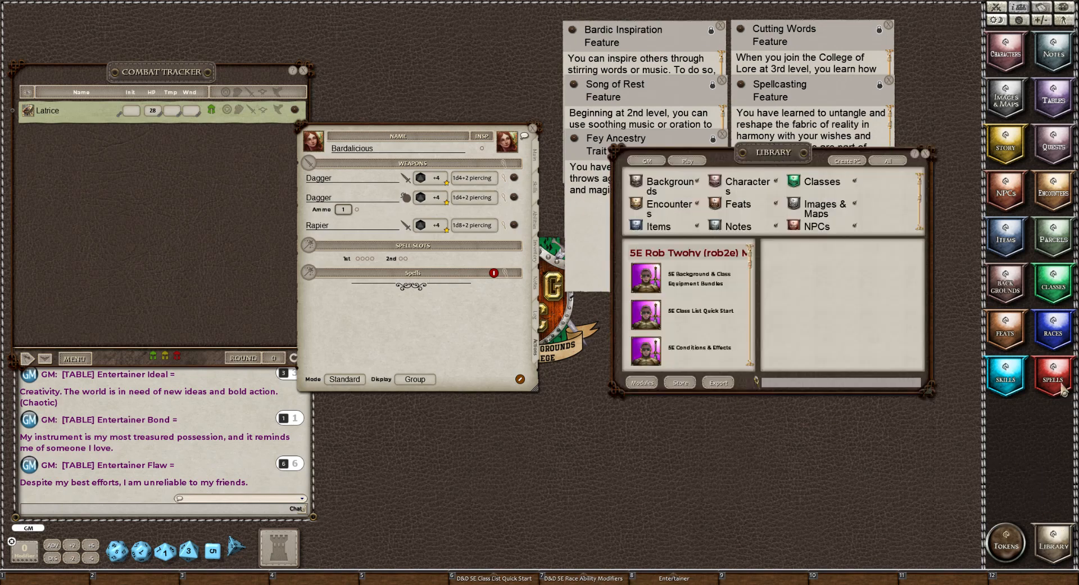
left_click(926, 153)
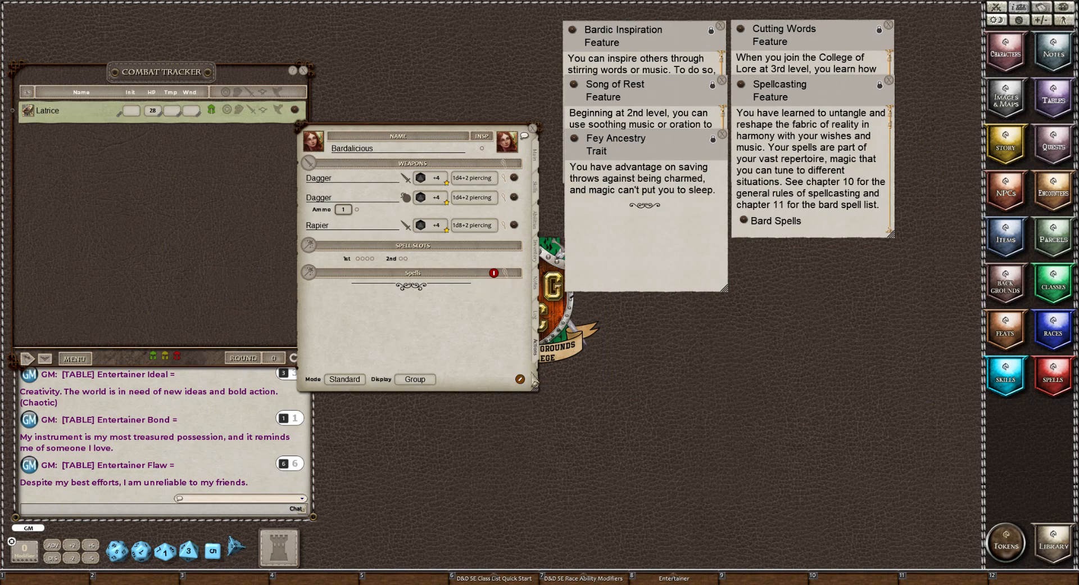
Add a new power to Bardalicious's actions and assign it to a group named Consumables.
left_click(520, 379)
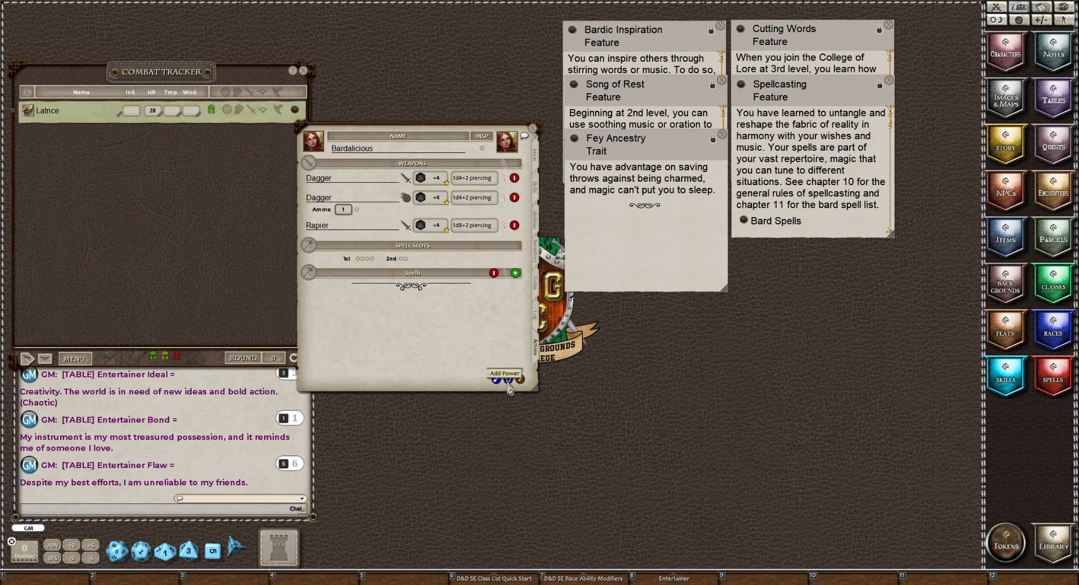
left_click(508, 380)
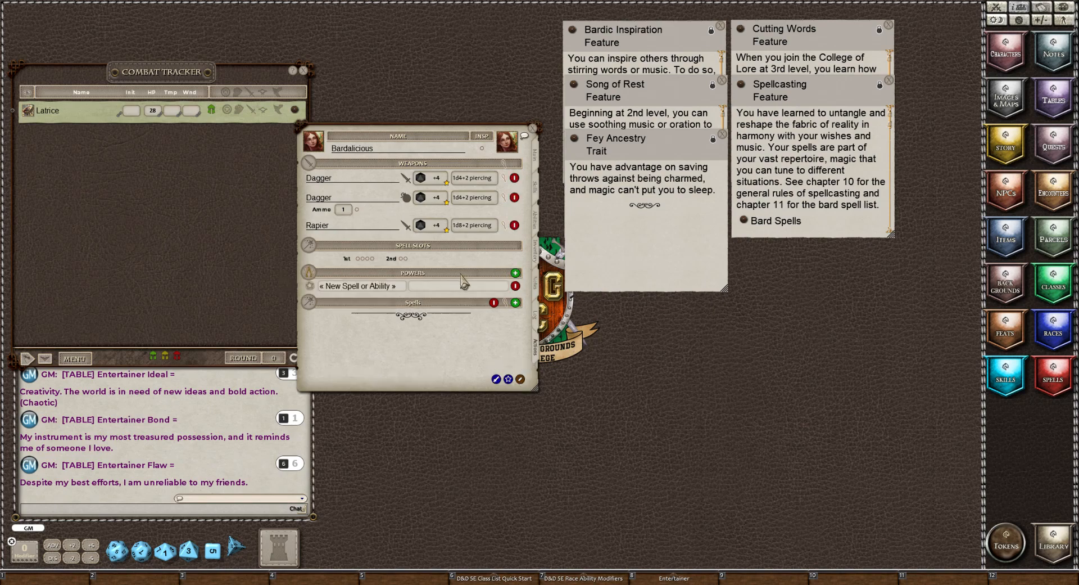
left_click(392, 286)
left_click(432, 288)
type("Consumable")
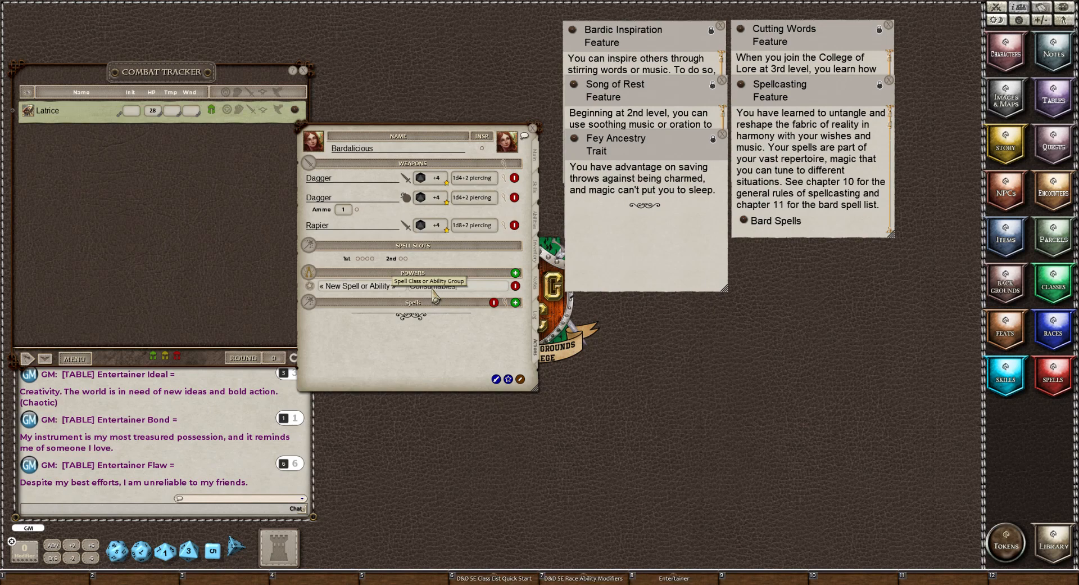
type("s")
left_click(355, 286)
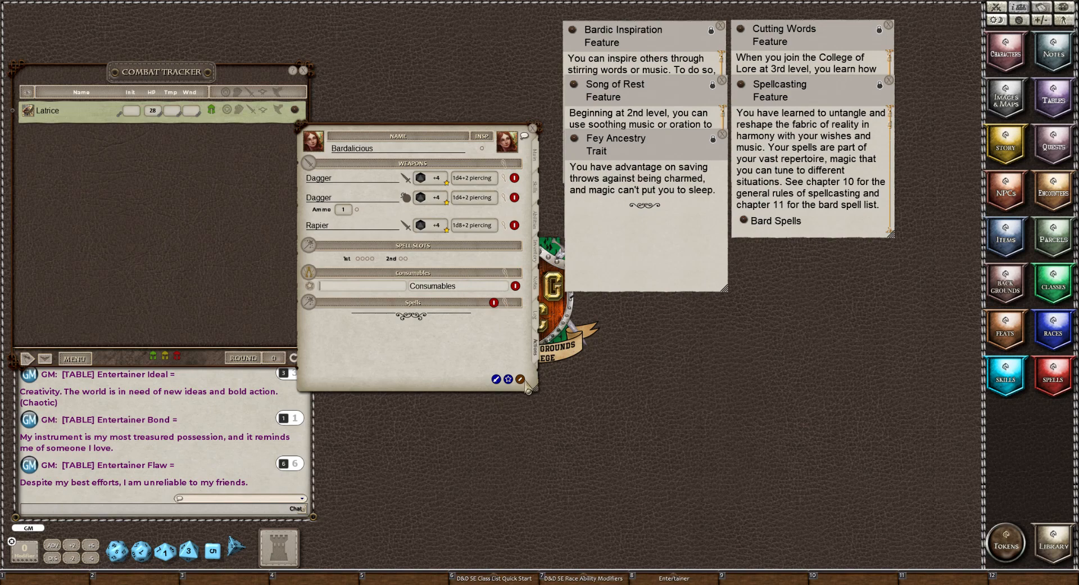
Add three more abilities to the Consumables group and one new ungrouped power.
left_click(520, 379)
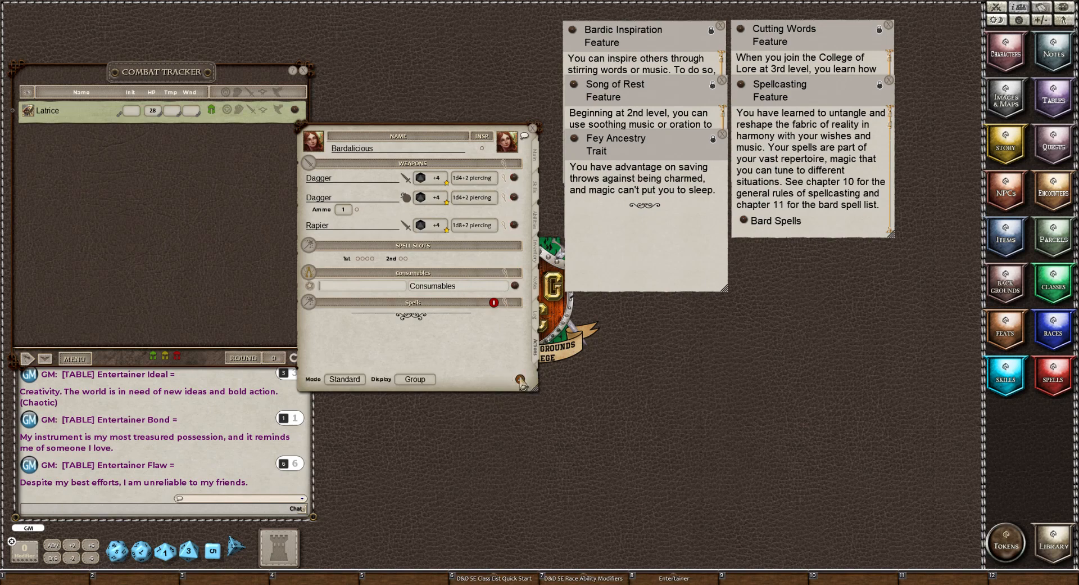
left_click(520, 379)
left_click(517, 276)
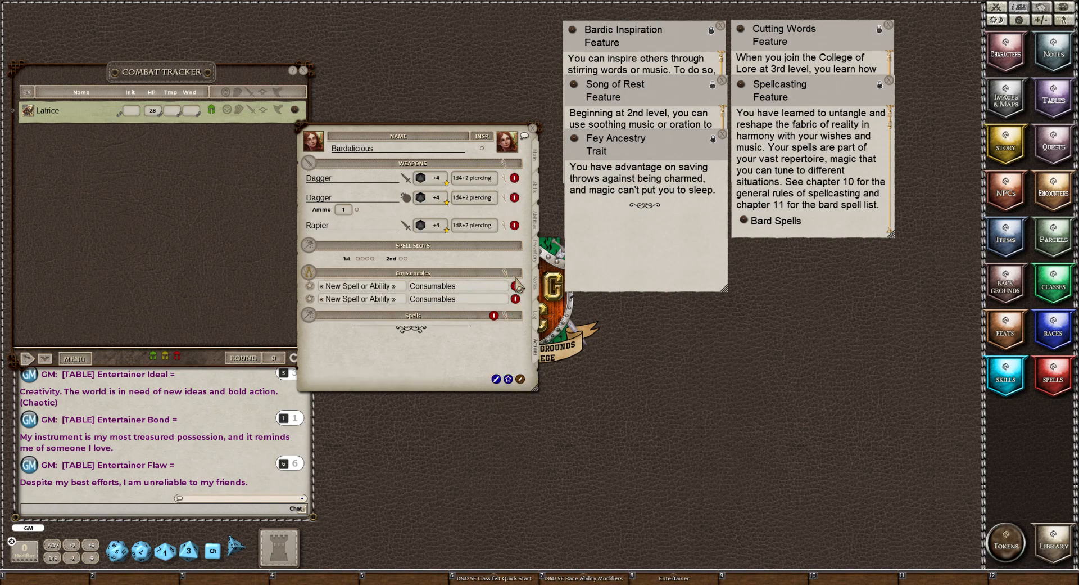
left_click(509, 379)
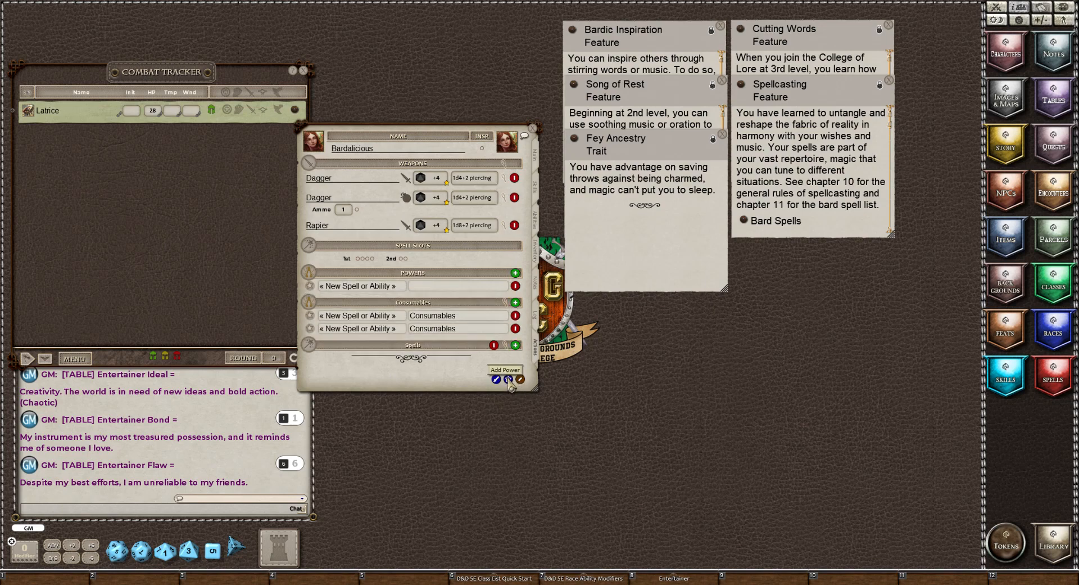
left_click(515, 302)
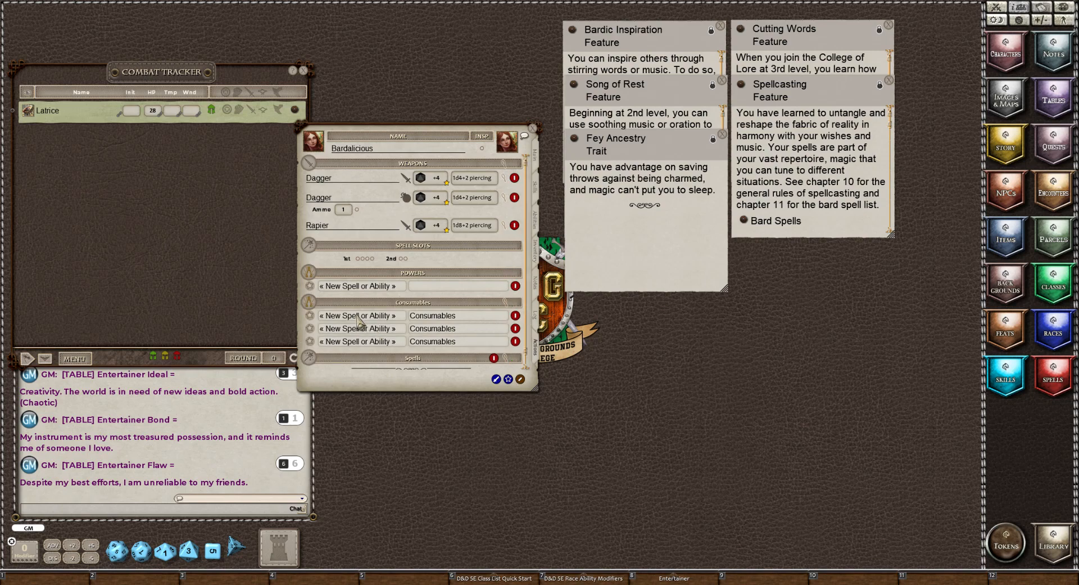
left_click(520, 379)
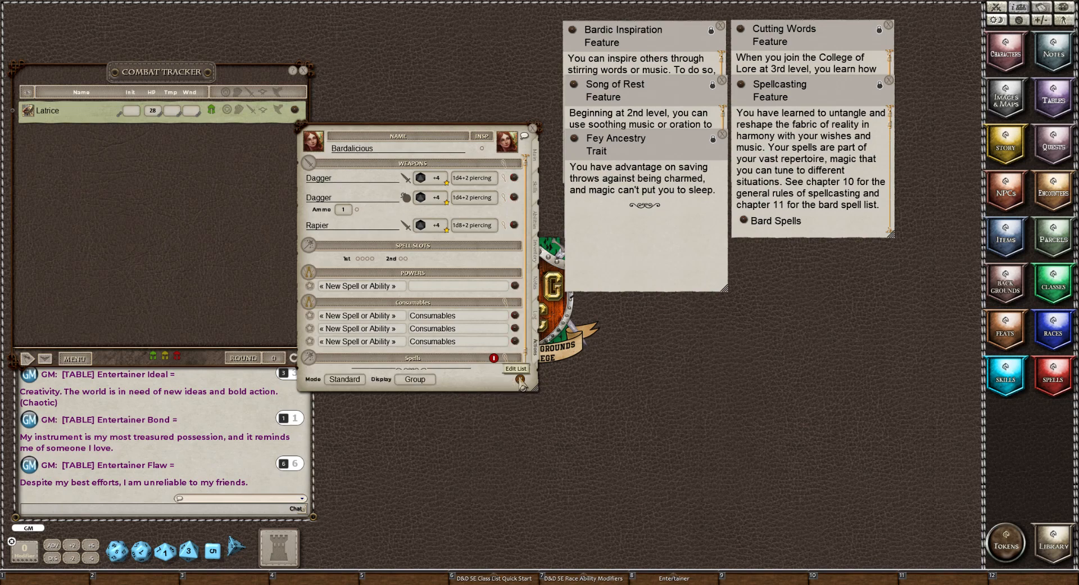
left_click(519, 379)
left_click(515, 302)
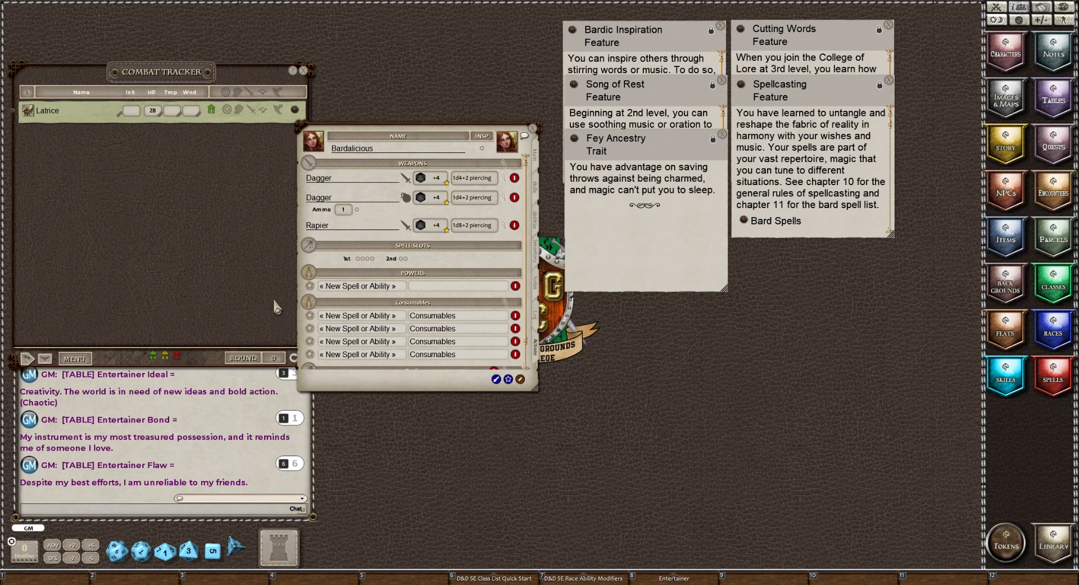
Name one of the Consumables abilities Healing Potions and re-enter its group as Consumables.
left_click(350, 316)
key("shift")
type("Healing Potions")
key("Tab")
key("ctrl+a")
key("BackSpace")
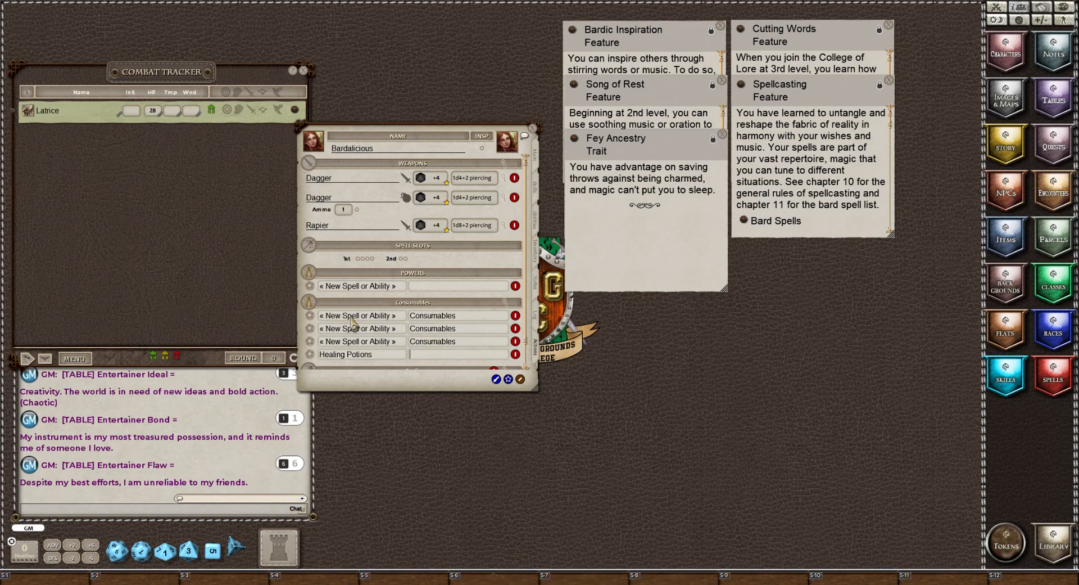
type("Consumables")
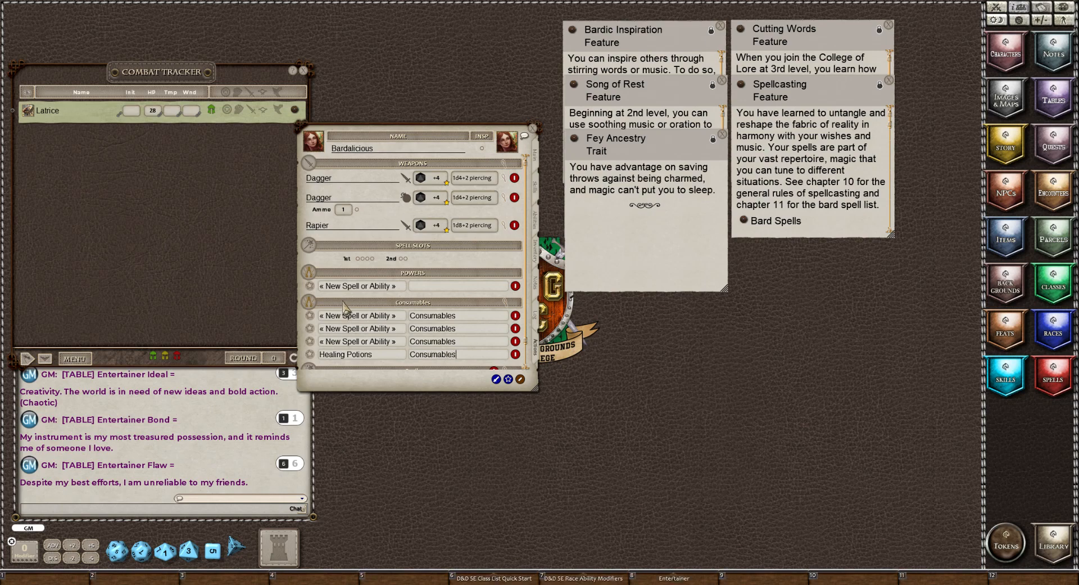
Name two of the unnamed Consumables abilities Rations and Torches.
left_click(346, 303)
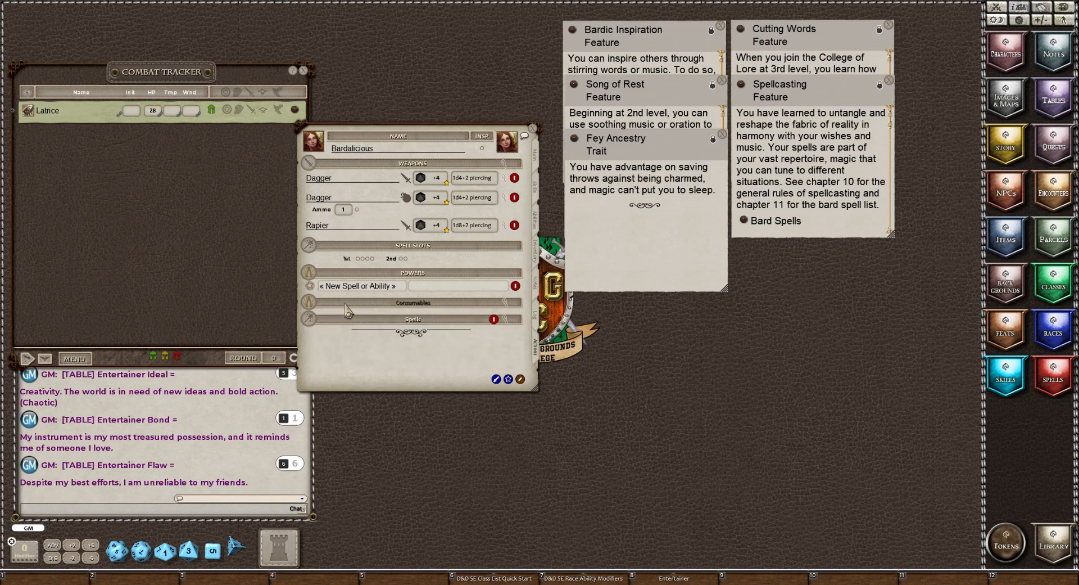
left_click(305, 303)
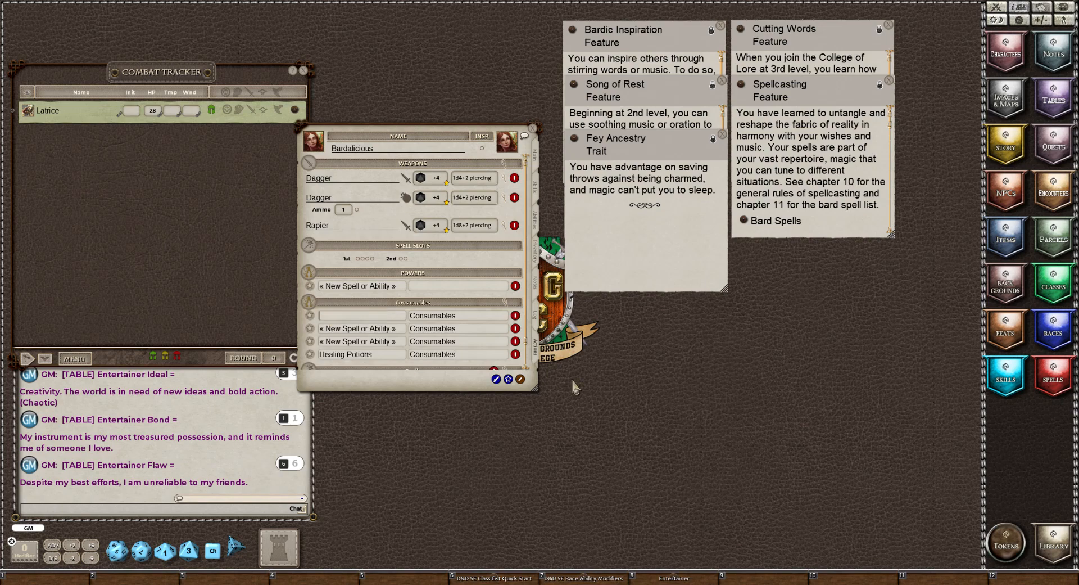
type("Rations")
key("Return")
type("To")
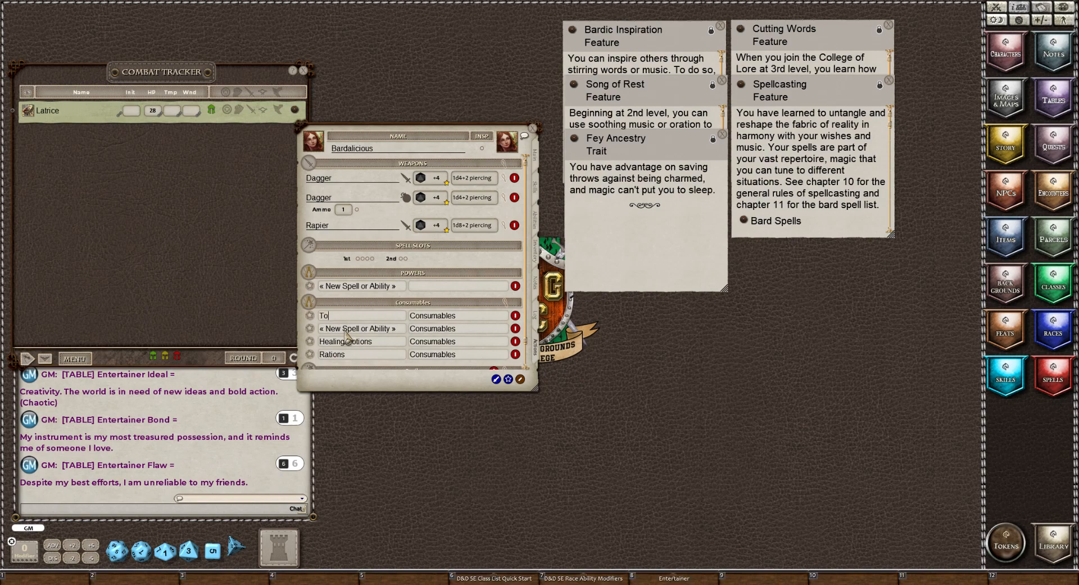
type("rches")
key("Return")
Name the first ability in the Consumables group Healing Potions, replacing a trial entry of Waterskin.
type("Waters")
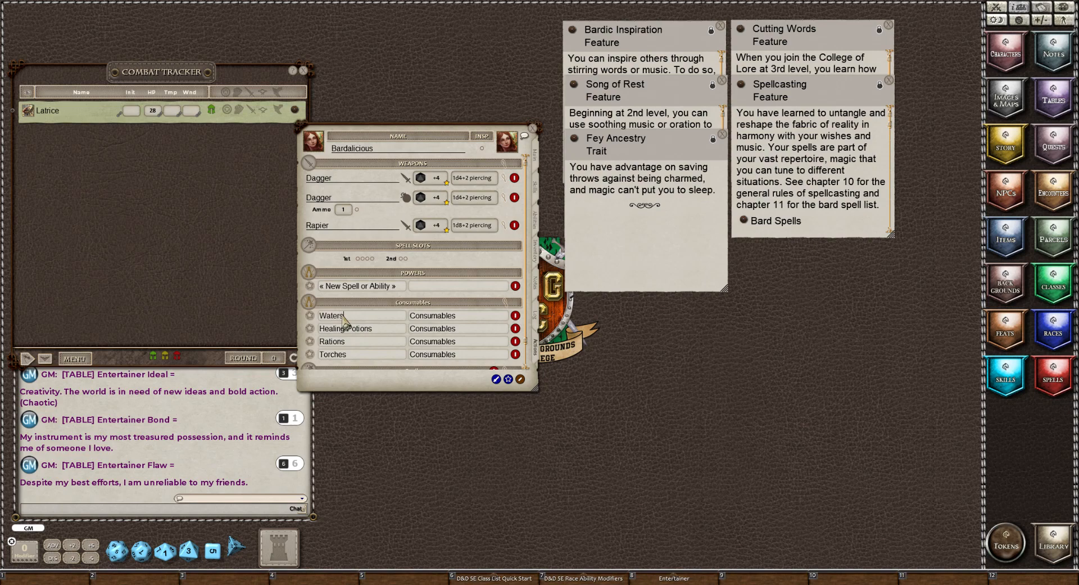
type("kin")
key("BackSpace")
key("BackSpace")
key("BackSpace")
key("BackSpace")
key("BackSpace")
key("BackSpace")
key("BackSpace")
key("BackSpace")
type("Healing Potions")
Rename the second, duplicate Healing Potions ability in the Consumables group as Waterskin.
left_click(378, 330)
key("BackSpace")
key("BackSpace")
key("BackSpace")
key("BackSpace")
key("BackSpace")
key("BackSpace")
key("BackSpace")
key("BackSpace")
key("BackSpace")
key("BackSpace")
key("BackSpace")
key("BackSpace")
key("BackSpace")
key("BackSpace")
key("BackSpace")
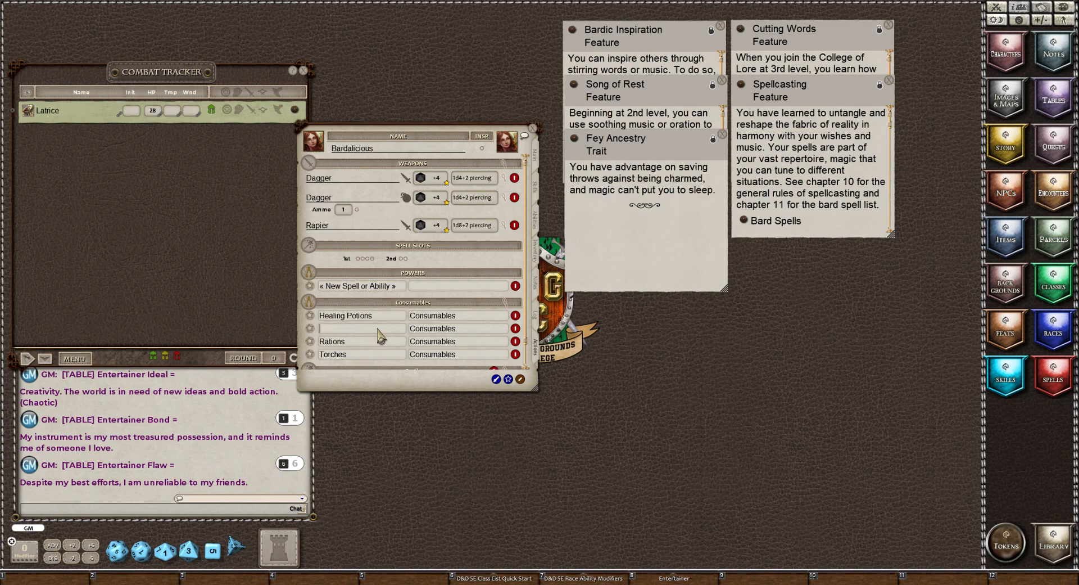
type("Waterskin")
Add a heal action to the Healing Potions ability and open its details.
right_click(364, 319)
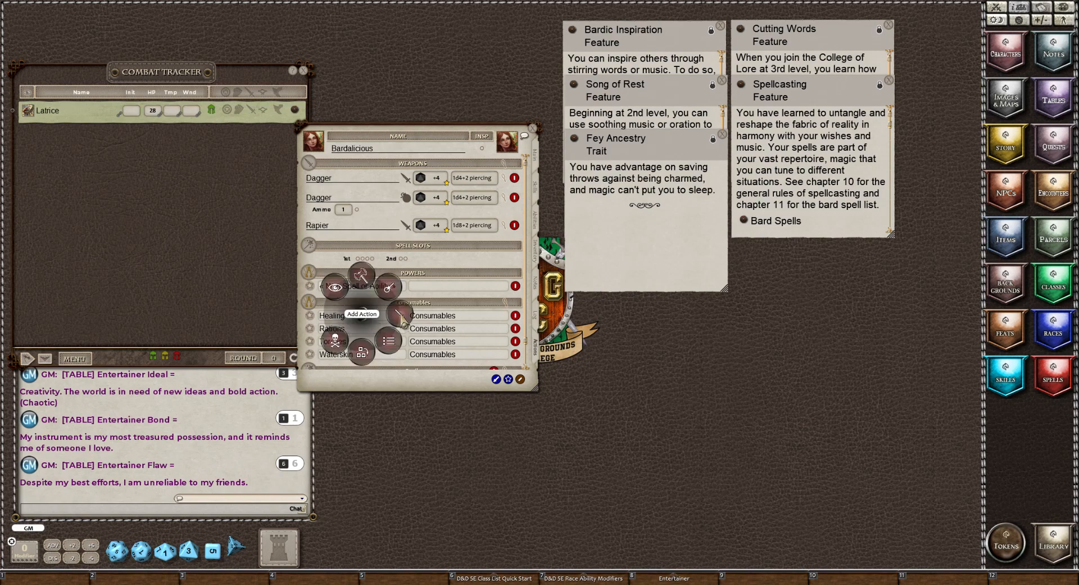
left_click(402, 321)
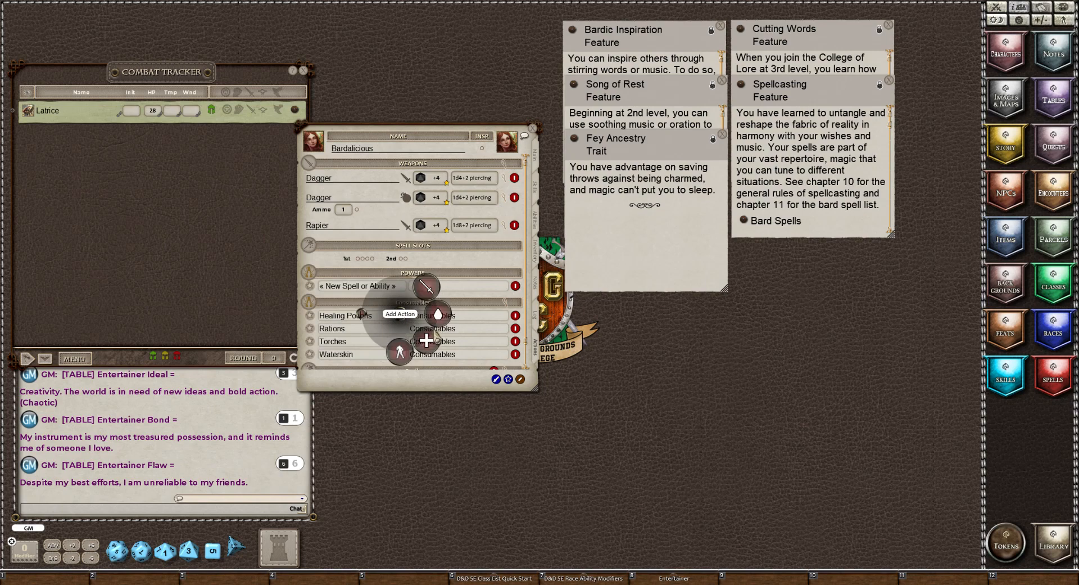
left_click(427, 340)
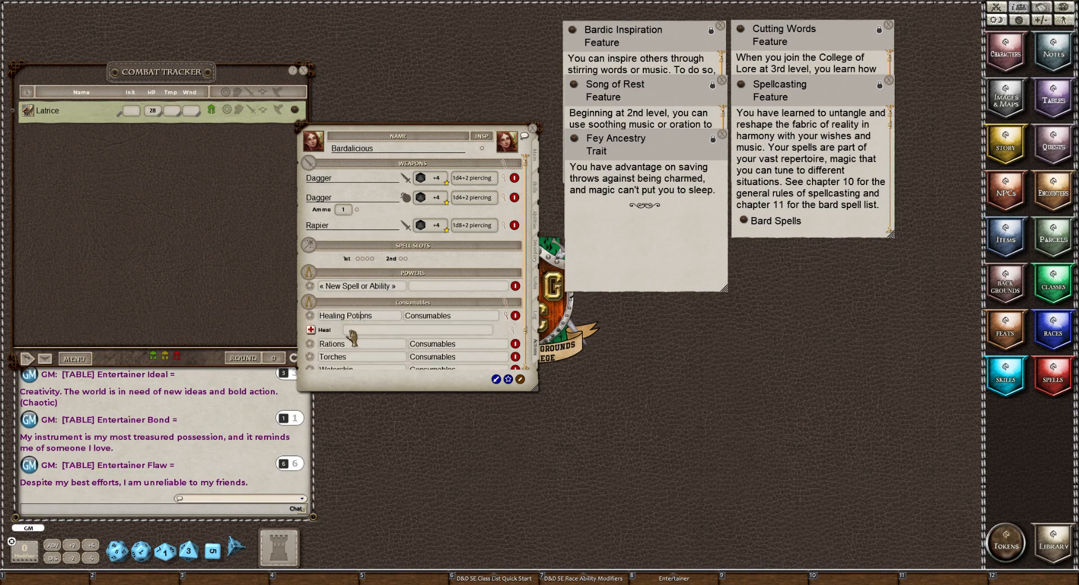
left_click(513, 330)
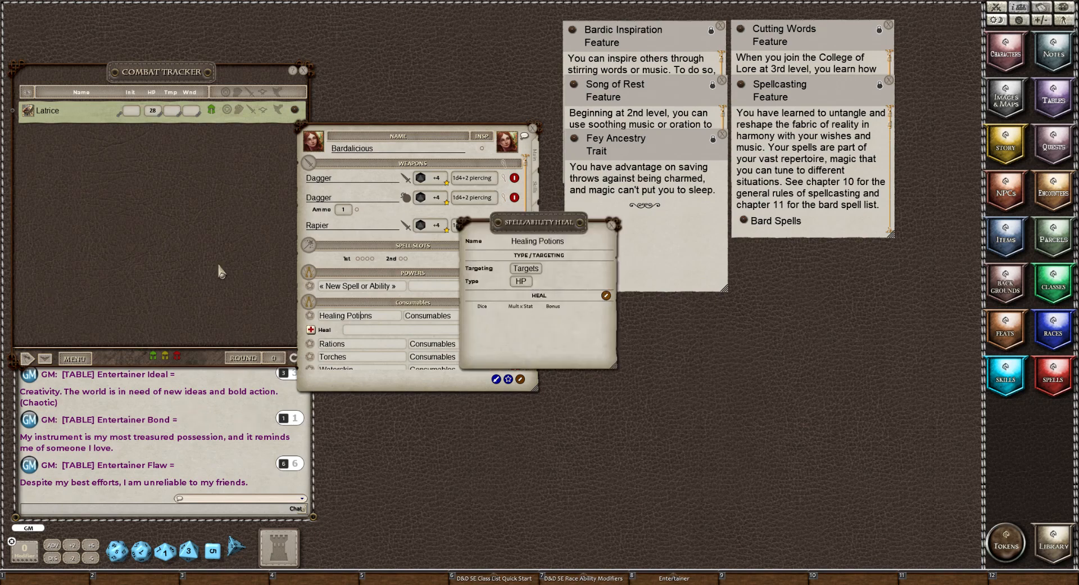
Clear the chat history and reposition the Combat Tracker above the chat window.
left_click_drag(157, 222, 155, 122)
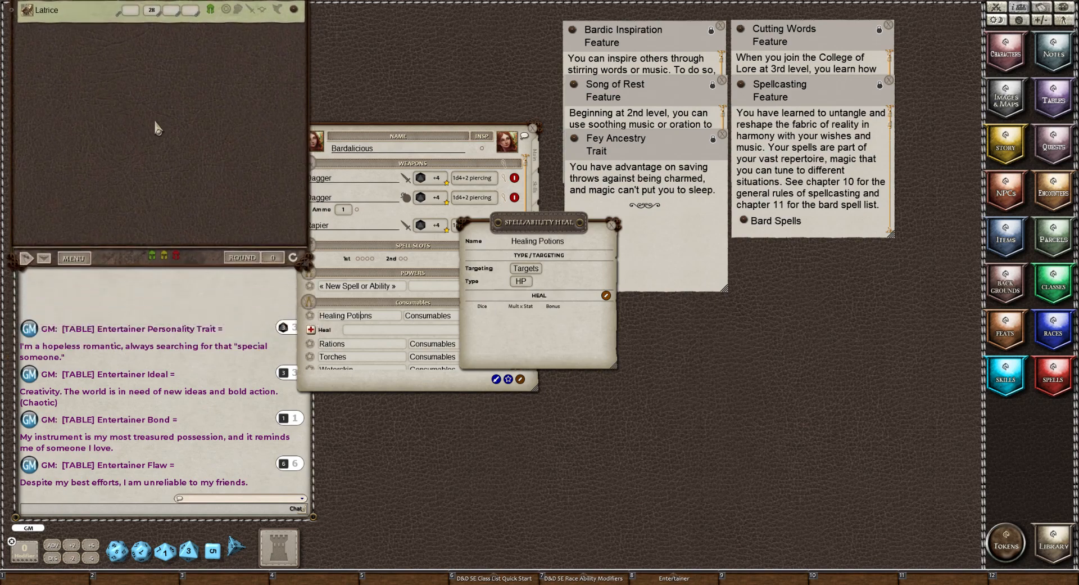
right_click(137, 292)
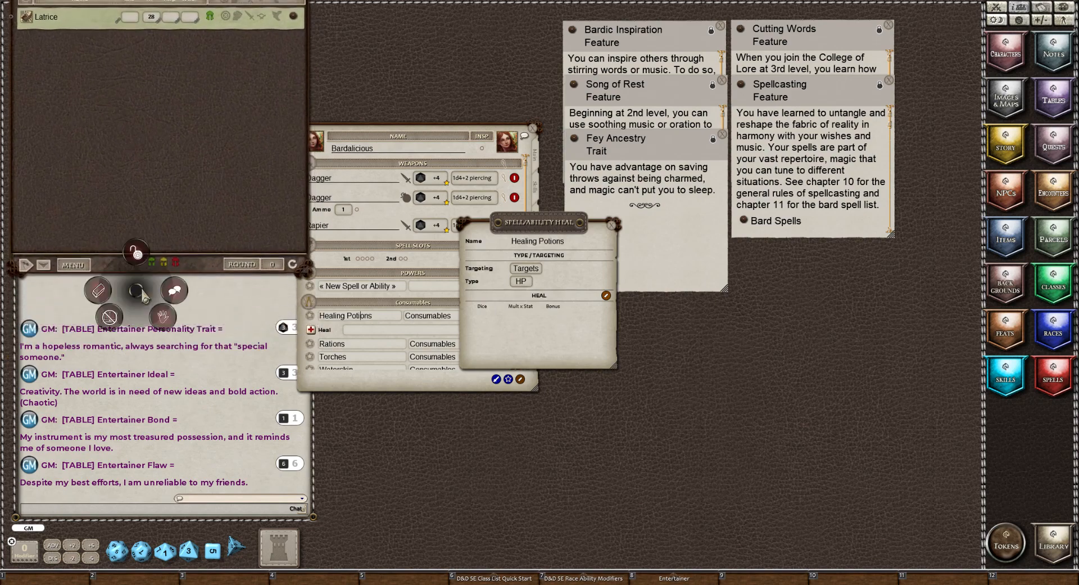
left_click(98, 292)
left_click_drag(172, 117, 172, 179)
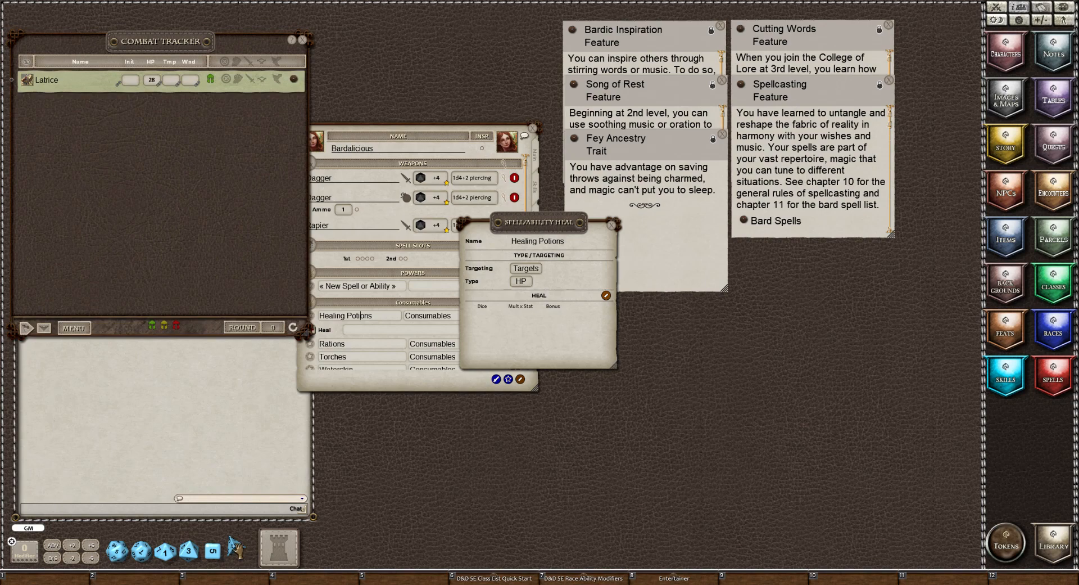
Set the Healing Potions heal to 2d4 with a bonus of 2 and close its details.
mouse_move(213, 549)
left_mouse_down()
mouse_move(193, 468)
mouse_move(149, 407)
mouse_move(526, 337)
mouse_move(513, 319)
left_mouse_up()
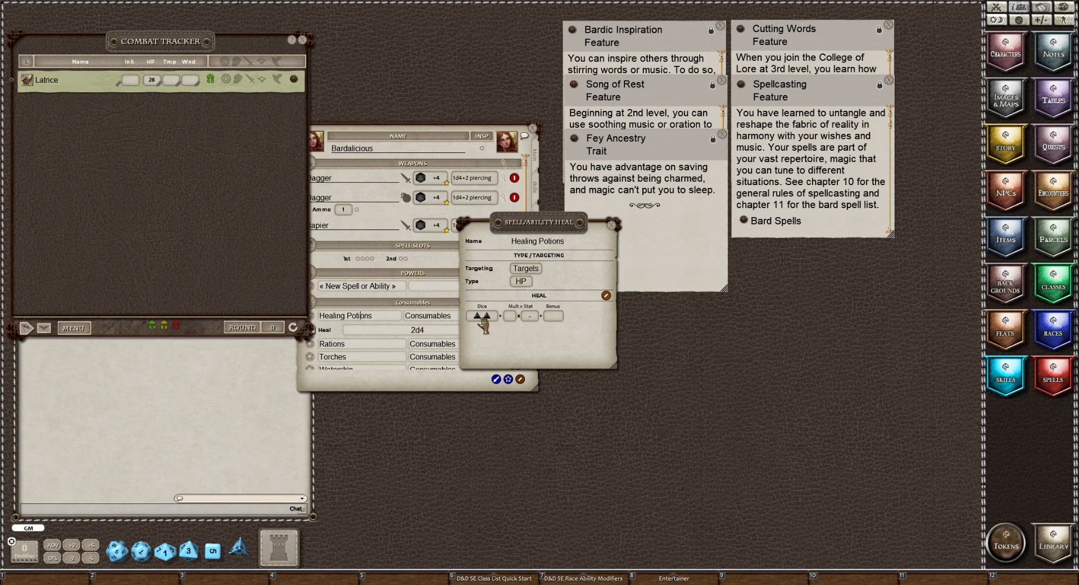
left_click(553, 315)
type("2")
left_click(612, 225)
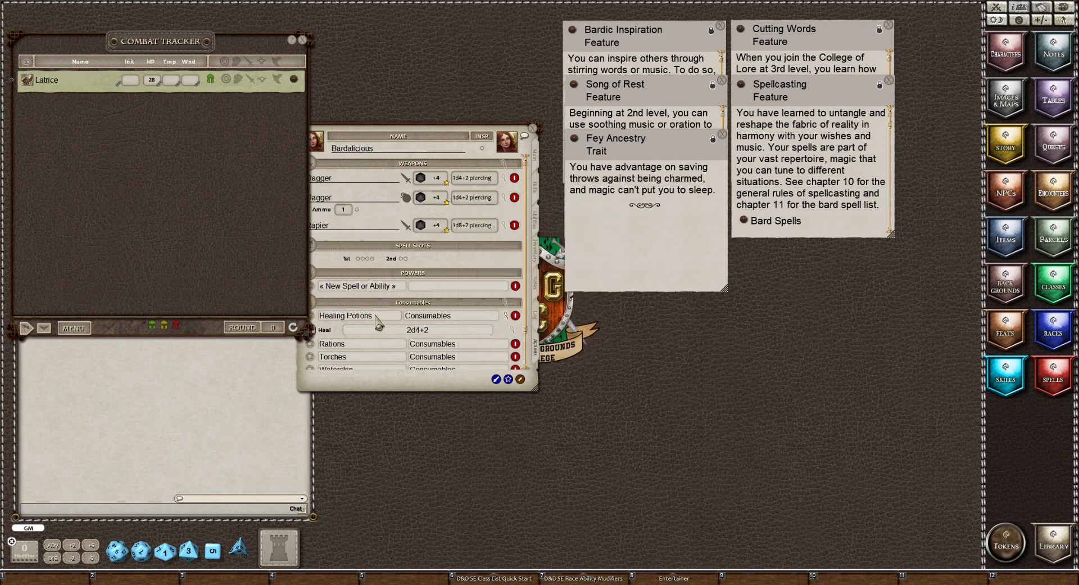
Move the character sheet clear of the Combat Tracker, finish editing the list, and collapse the Healing Potions heal action.
left_click_drag(394, 145, 437, 130)
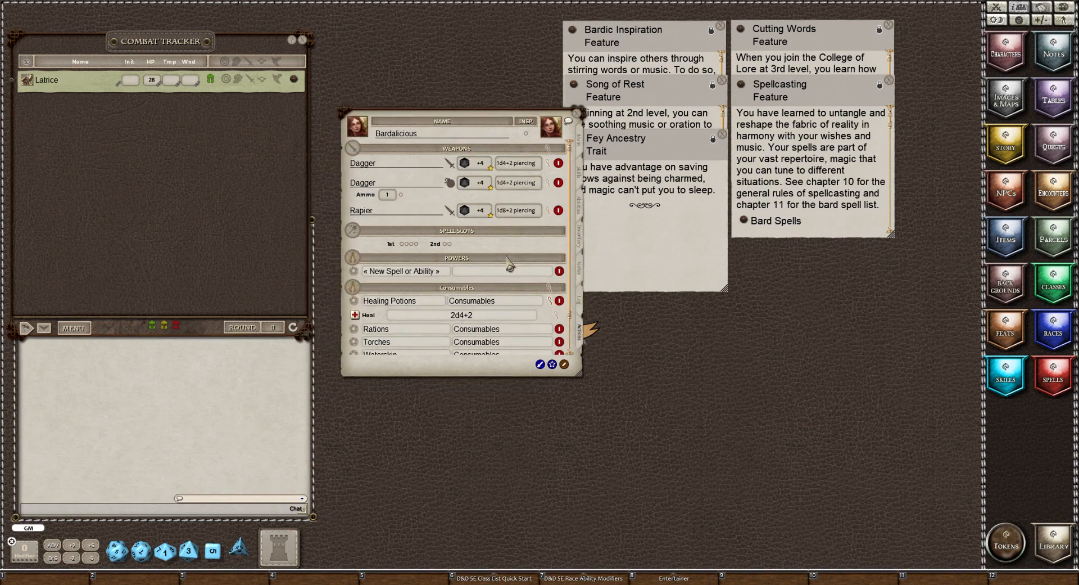
left_click(564, 364)
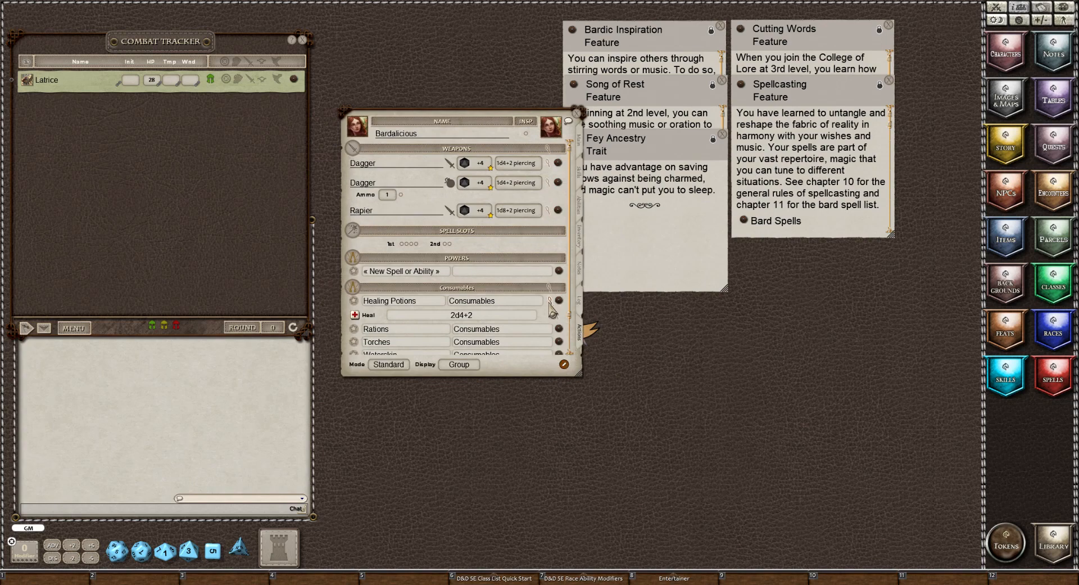
left_click(550, 303)
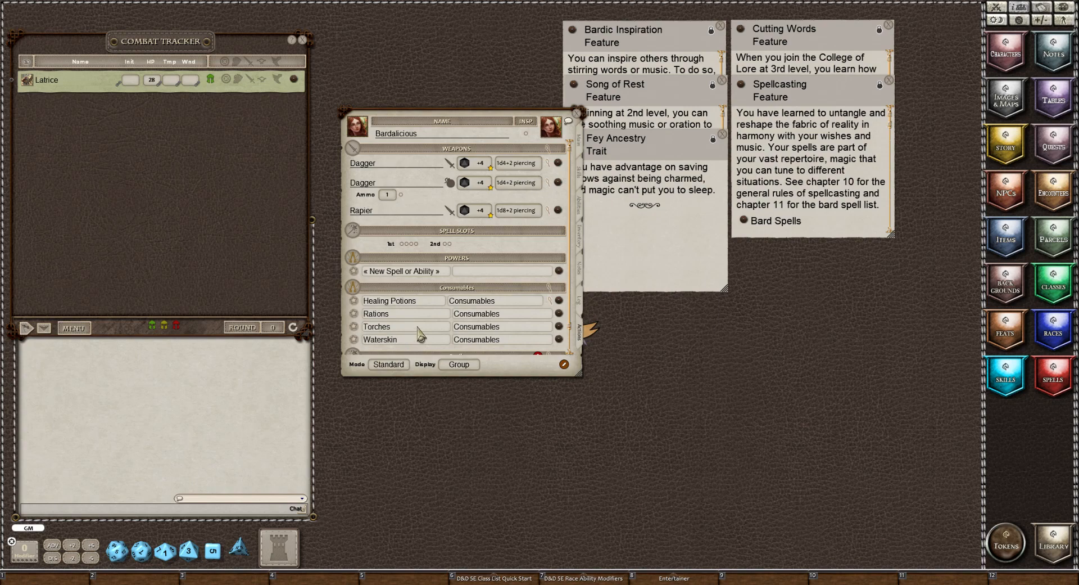
Switch the actions to Preparation mode and set the usage period of all the Consumables to Once.
left_click(386, 365)
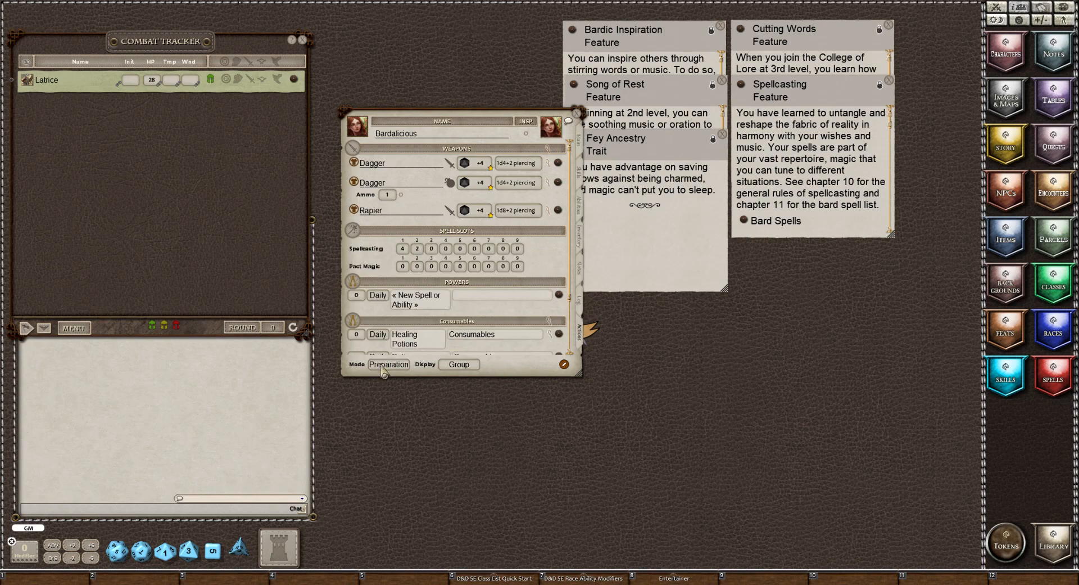
scroll(437, 315, "down", 3)
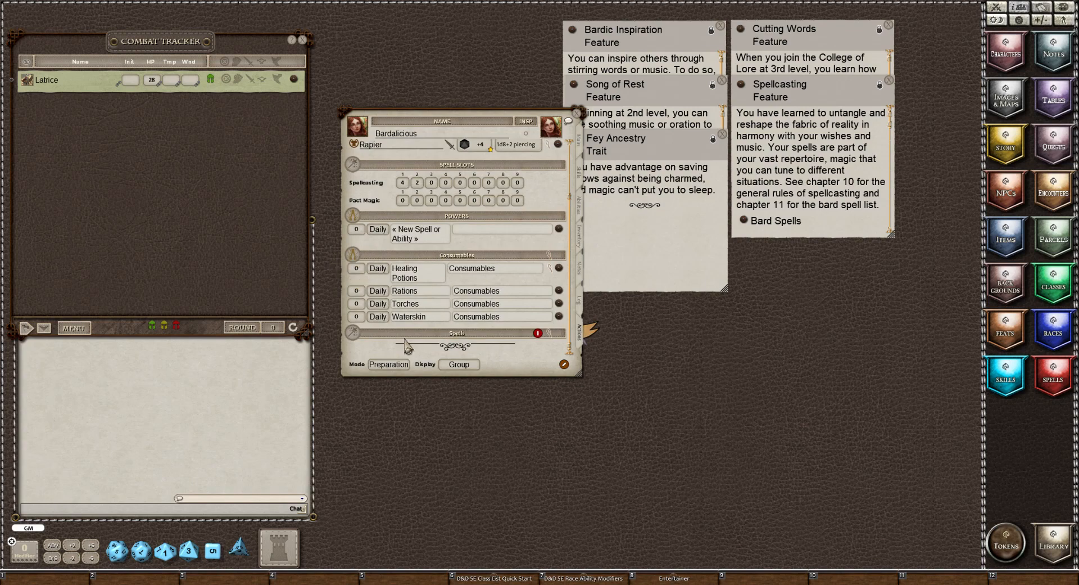
left_click(384, 272)
left_click(380, 306)
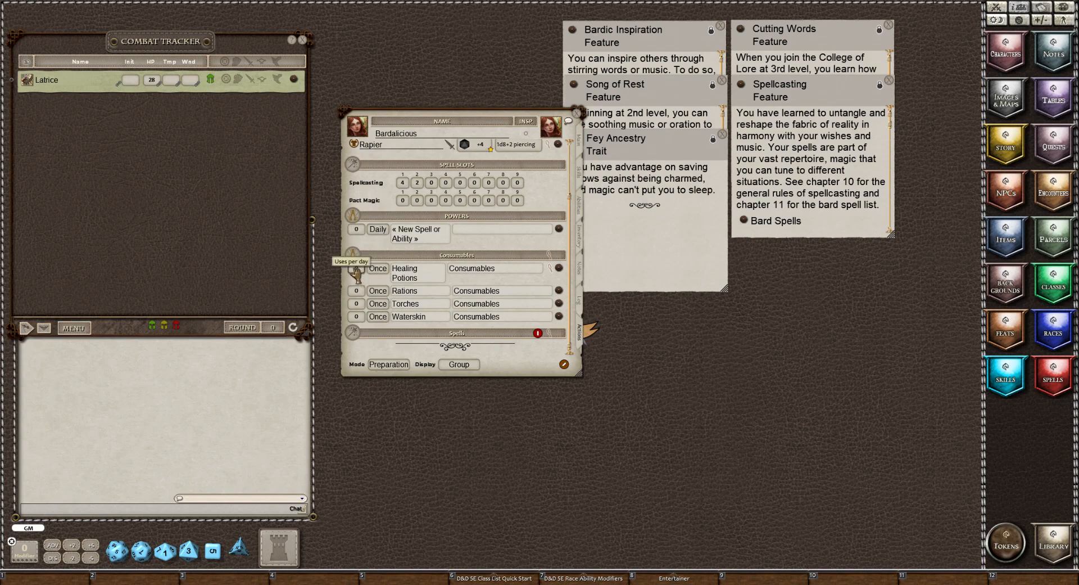
Set the number of uses to 2 for Healing Potions, 10 for Rations and 1 for Waterskin.
scroll(357, 270, "up", 2)
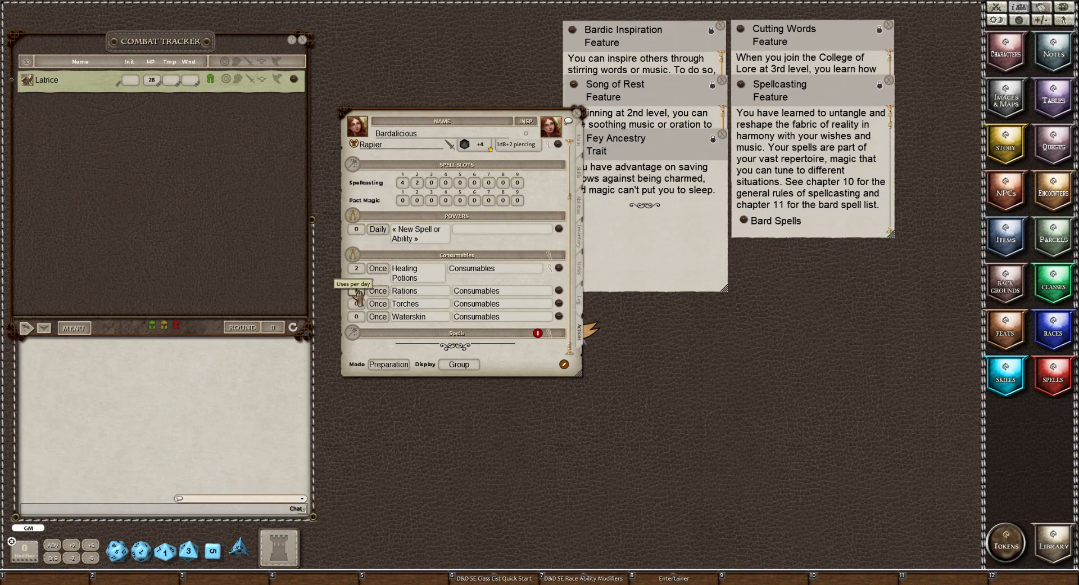
scroll(357, 291, "up", 10)
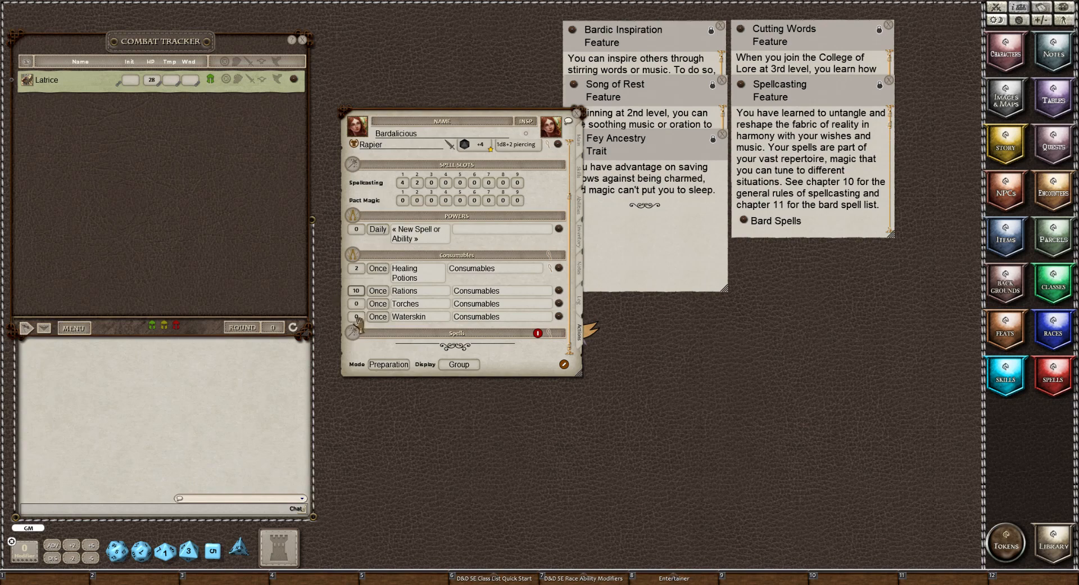
scroll(357, 316, "up", 1)
Switch to Combat mode with the Actions display and send the Rations ability to the chat.
left_click(389, 365)
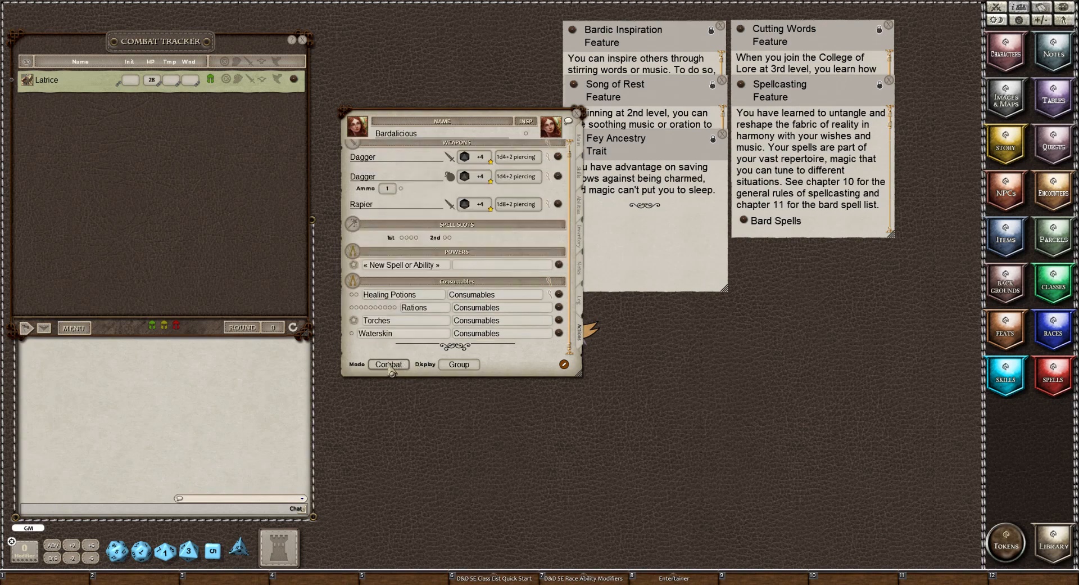
left_click(458, 365)
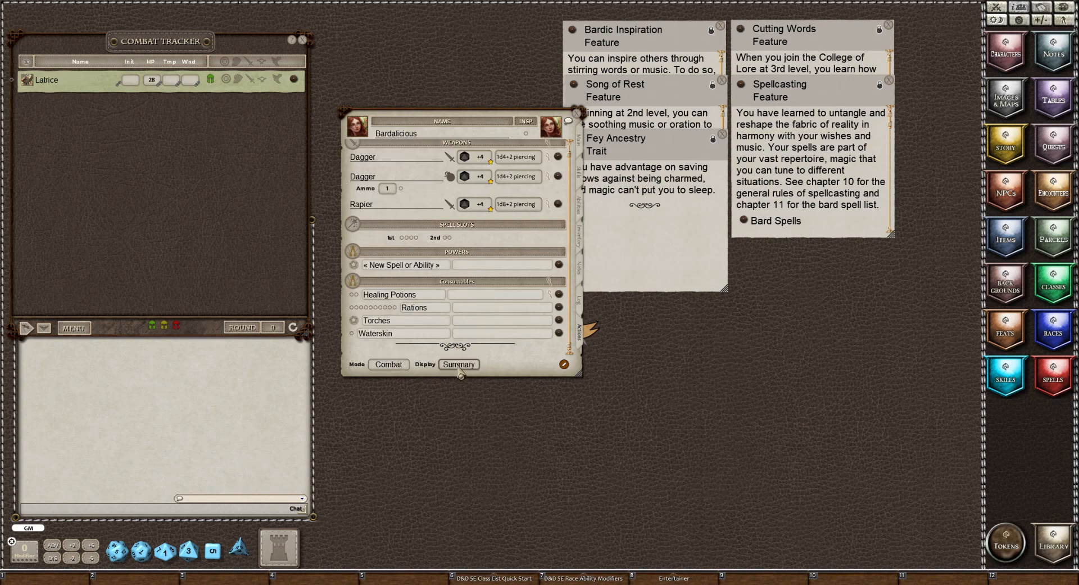
left_click(459, 364)
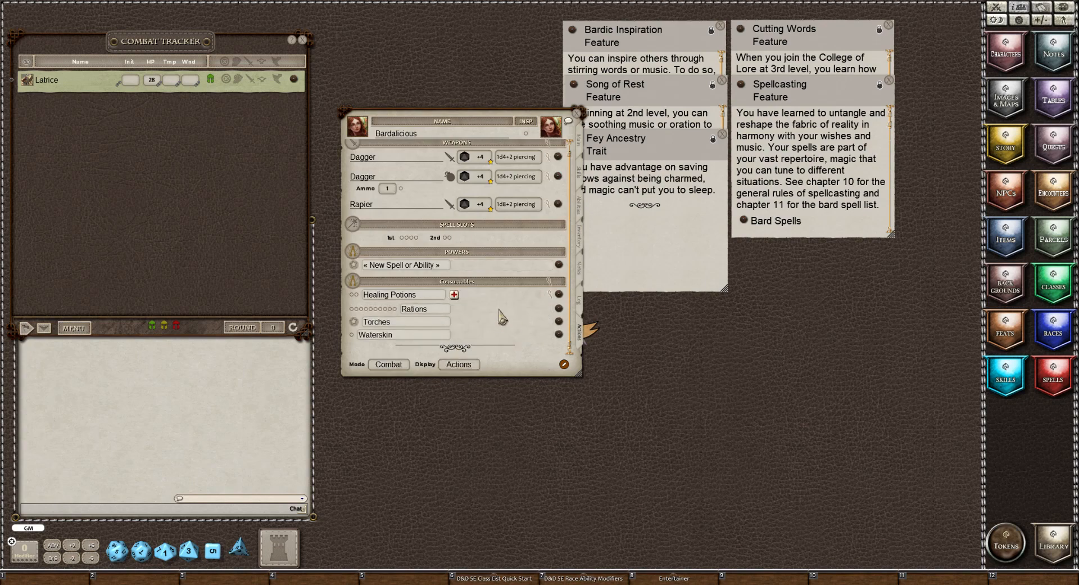
scroll(508, 338, "down", 1)
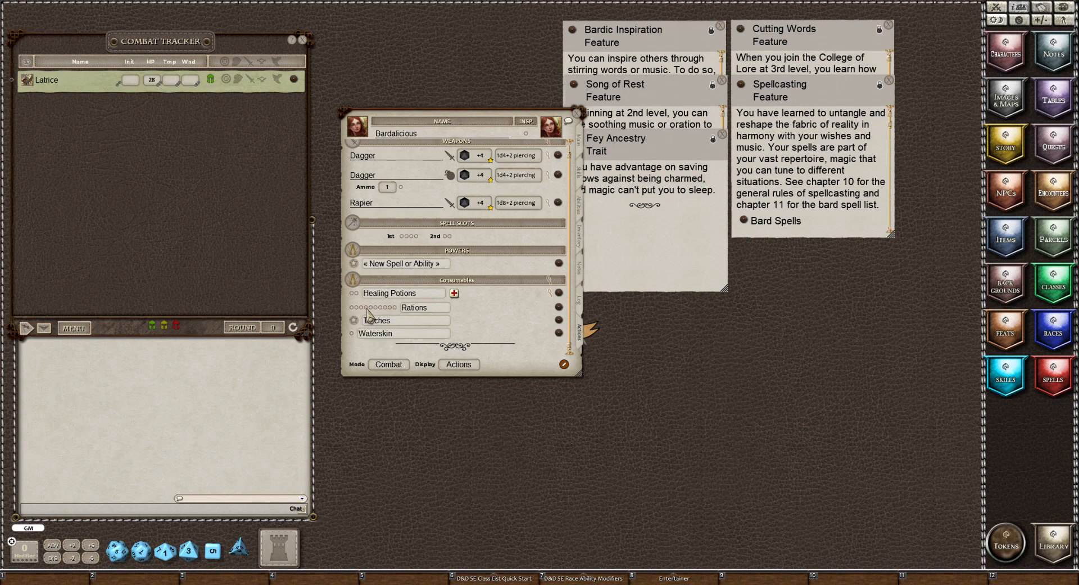
left_click(352, 308)
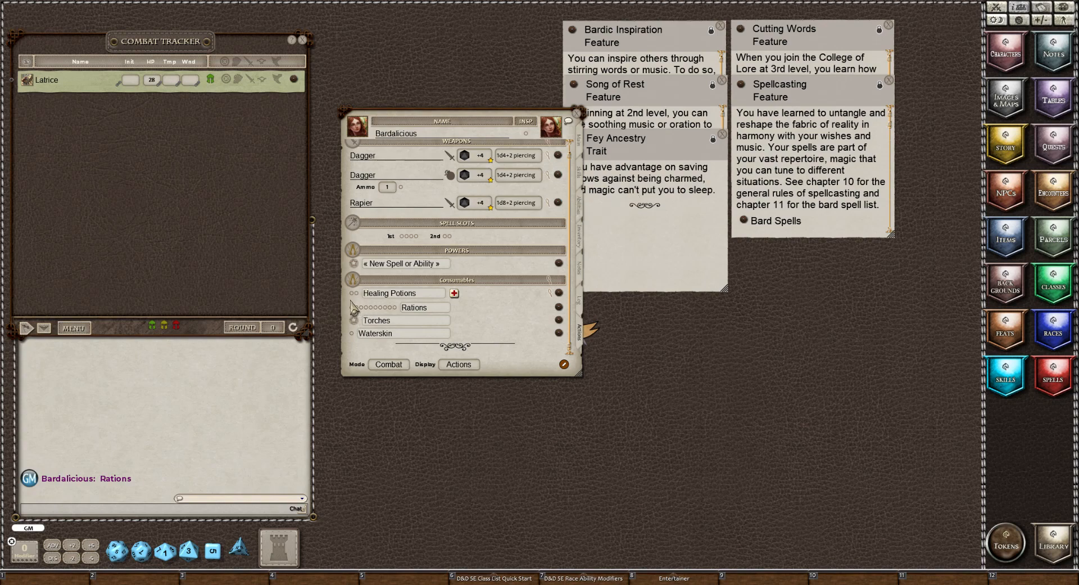
Add another power in list editing mode and assign one ungrouped power to a group named Standard Actions.
left_click(564, 364)
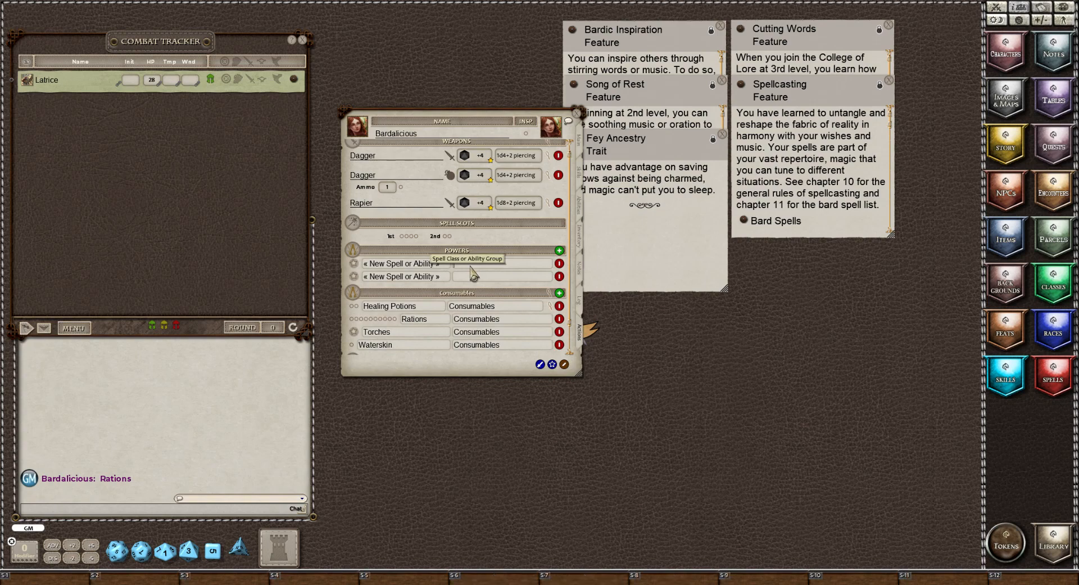
type("Cl")
type("andar")
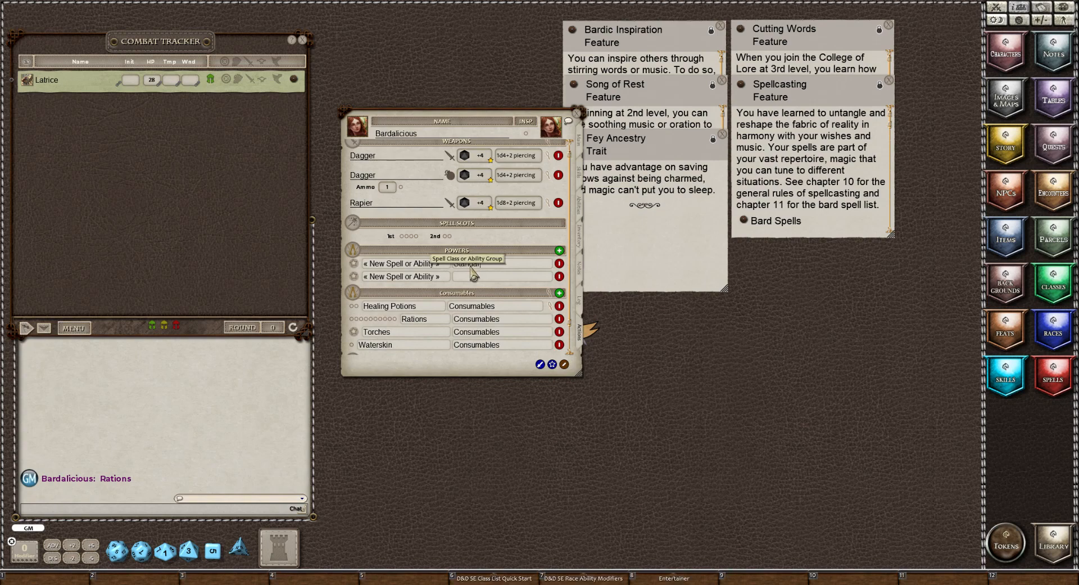
type("d Actions")
Assign the remaining ungrouped power to a group named Racial Features.
left_click(487, 279)
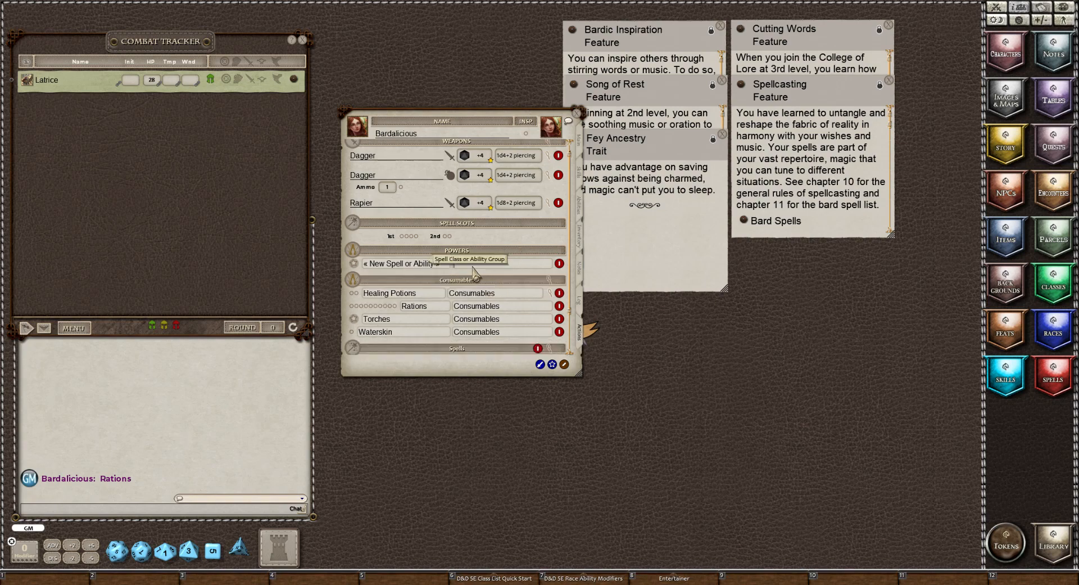
type("Racial Features")
scroll(422, 317, "down", 3)
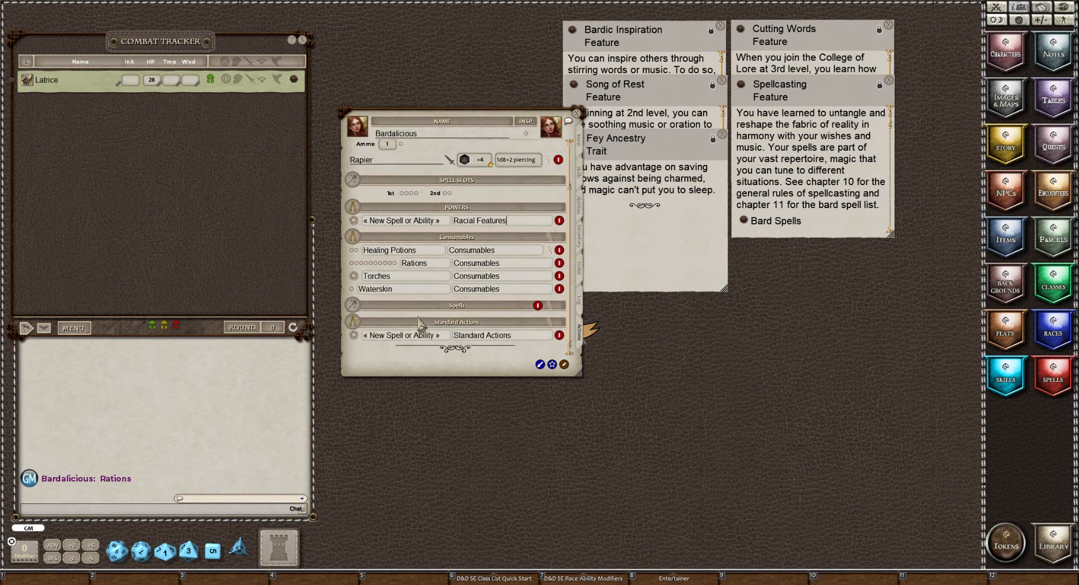
Add a new power assigned to a group named Class Features and finish editing the list.
left_click(553, 365)
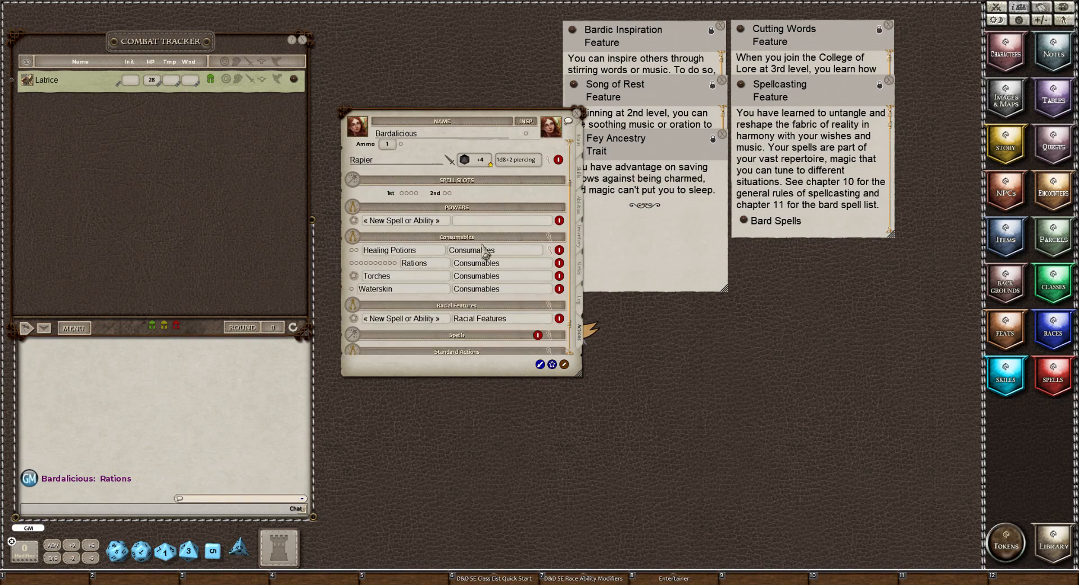
type("C")
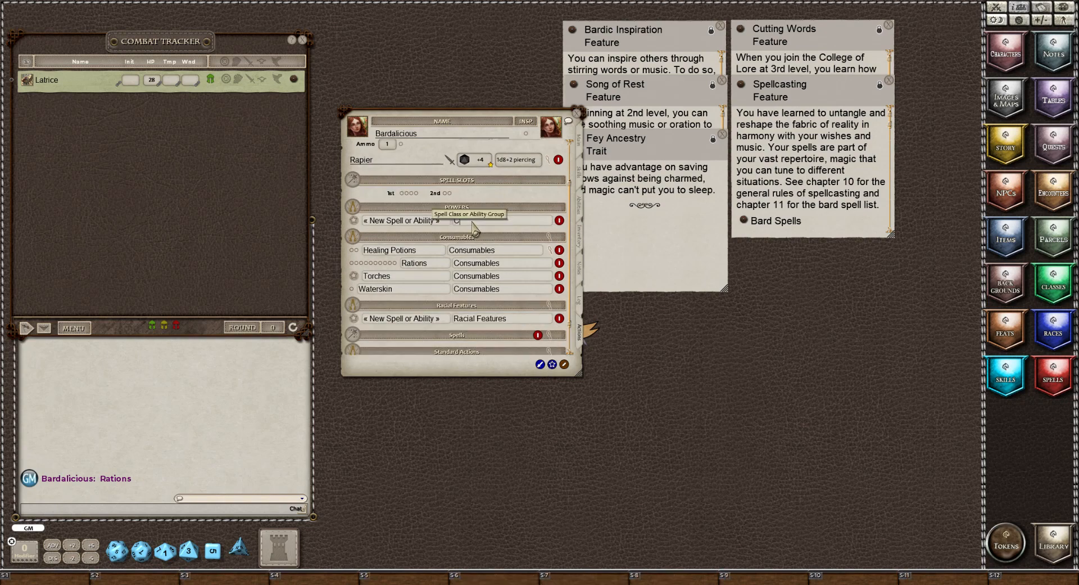
type("lass Features")
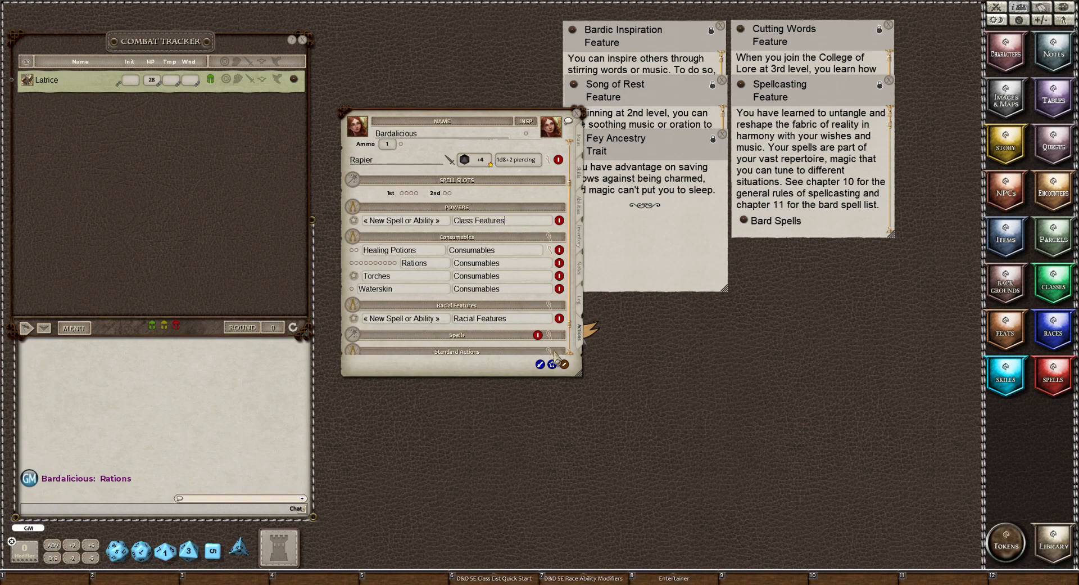
left_click(564, 364)
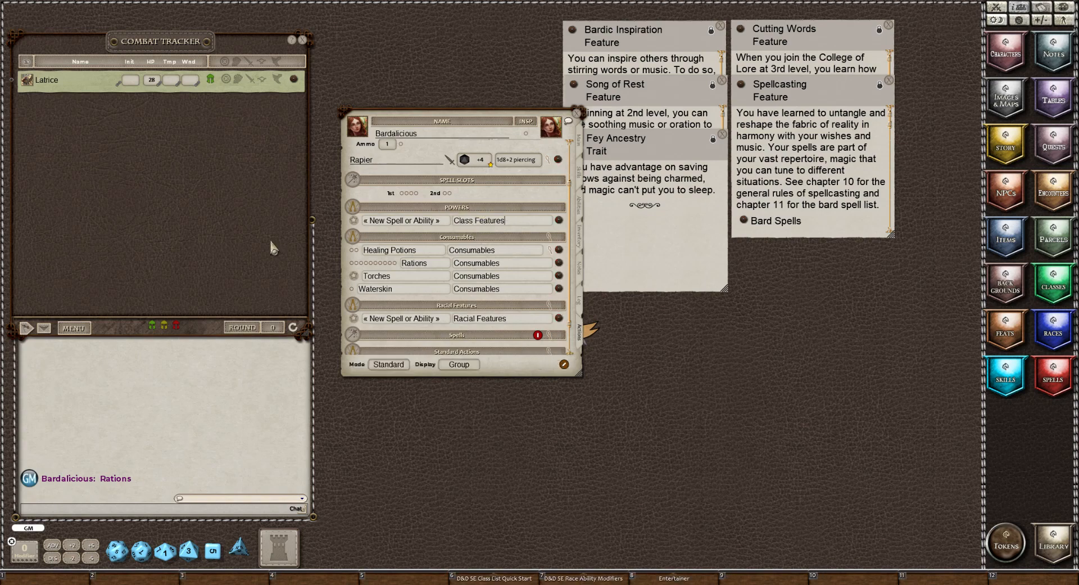
Spread out the Bardic Inspiration, Song of Rest, and Cutting Words feature windows so their descriptions can be read.
left_click(414, 220)
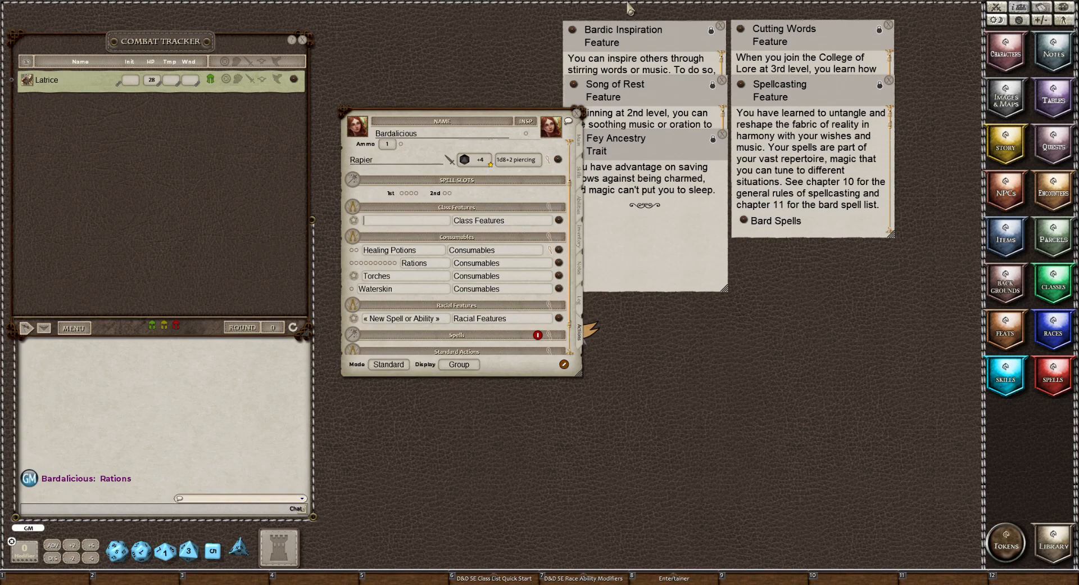
left_click(623, 40)
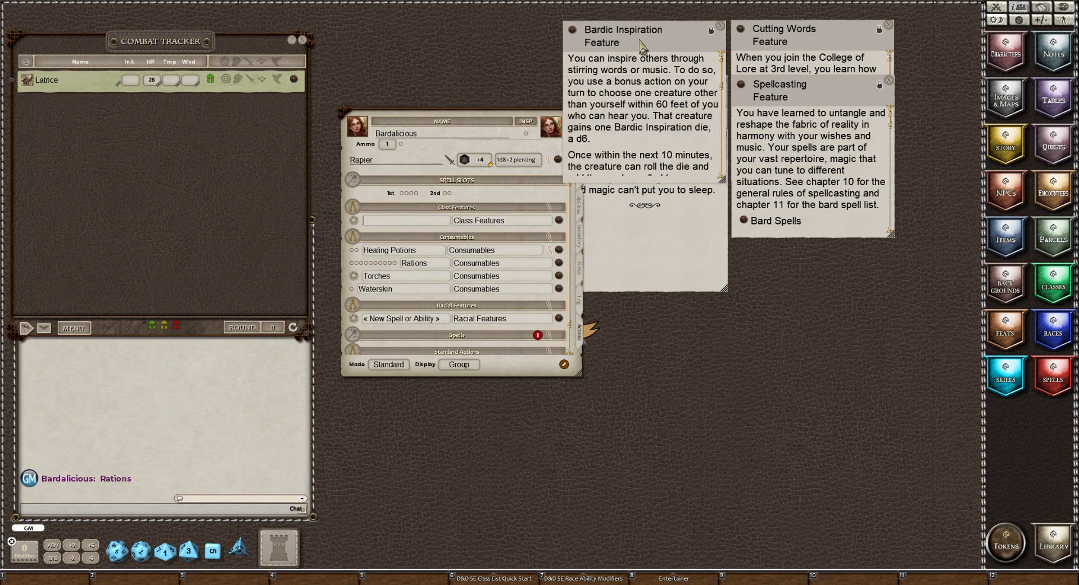
left_click_drag(642, 45, 850, 309)
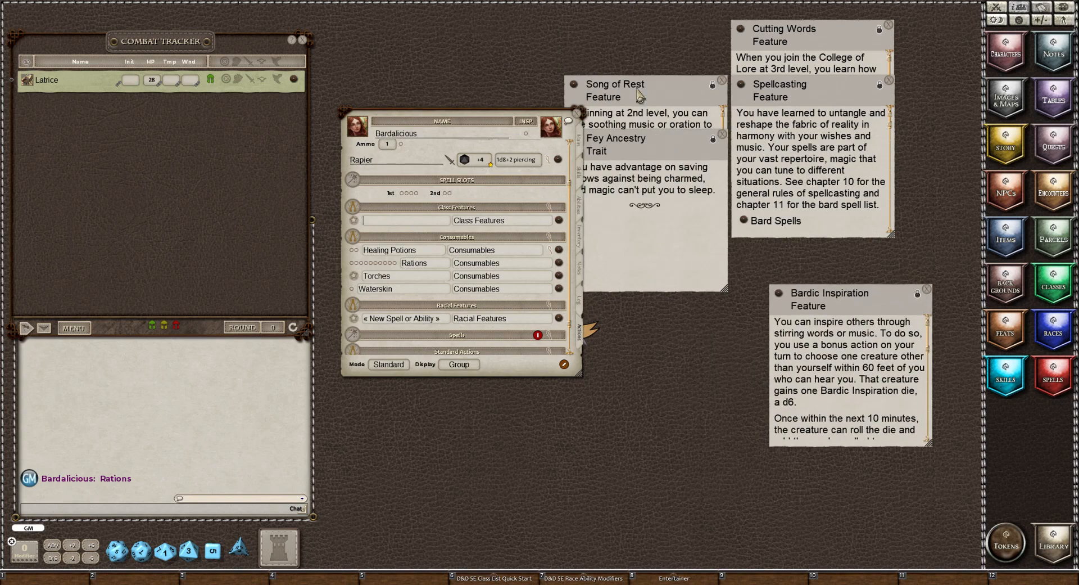
left_click_drag(644, 101, 710, 339)
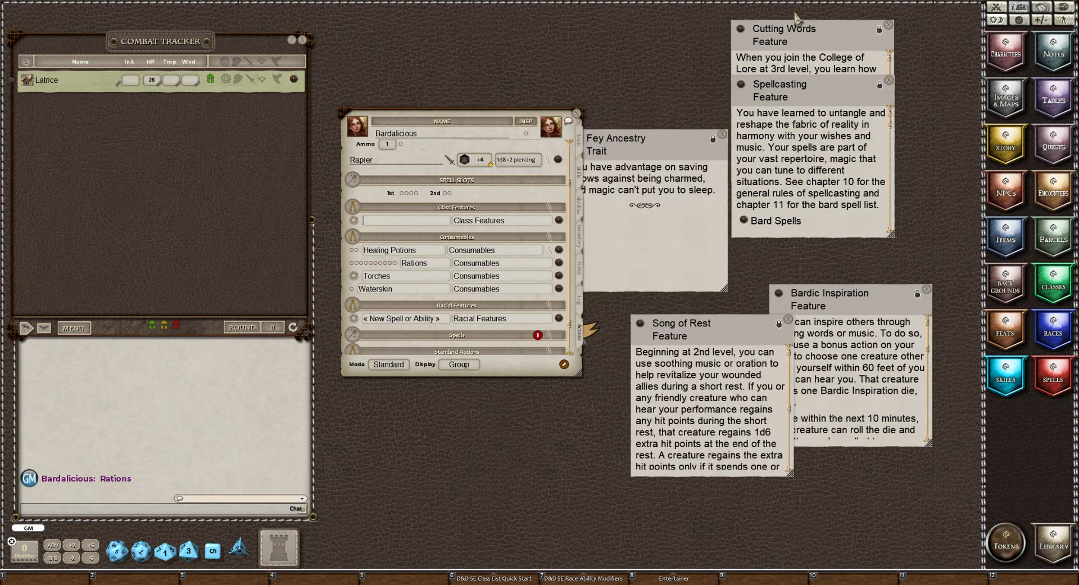
left_click_drag(792, 43, 778, 73)
left_click_drag(759, 120, 802, 416)
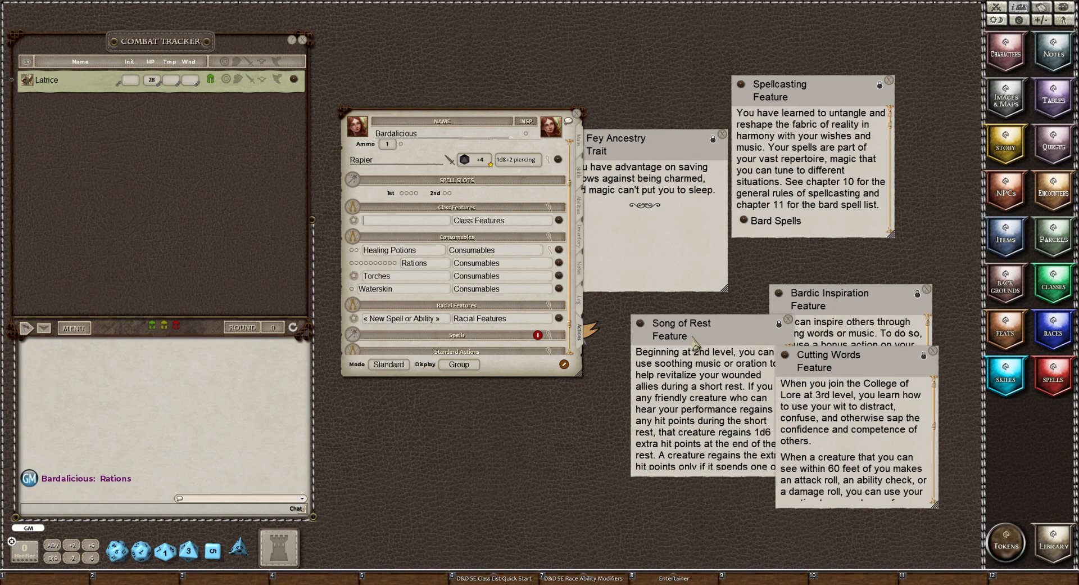
left_click_drag(693, 336, 615, 60)
left_click_drag(846, 306, 816, 43)
left_click_drag(842, 388, 801, 240)
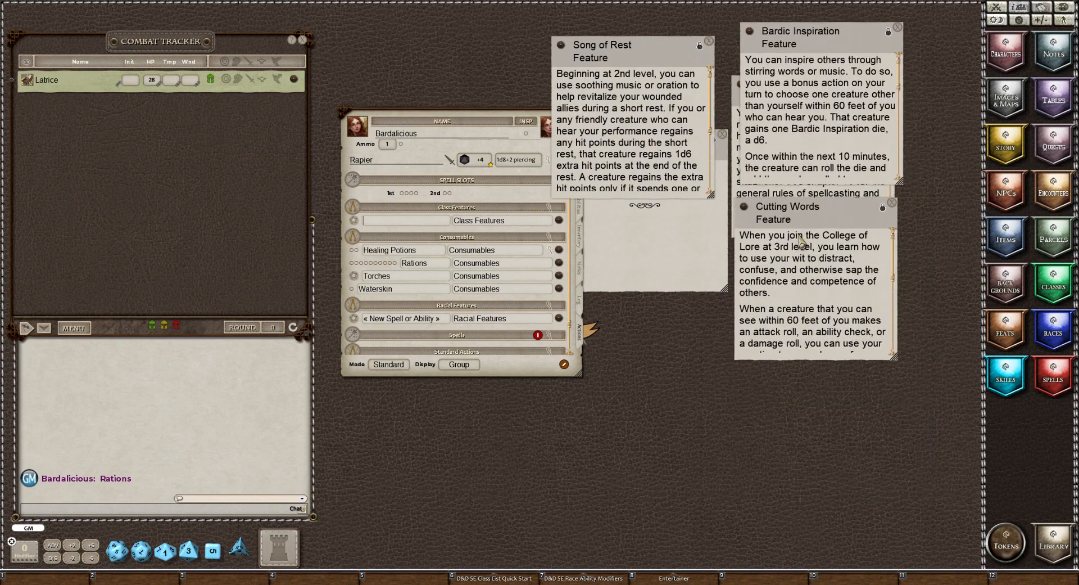
Check the library's module list for the 5E Effects Coding - Class Features module.
left_click(1053, 545)
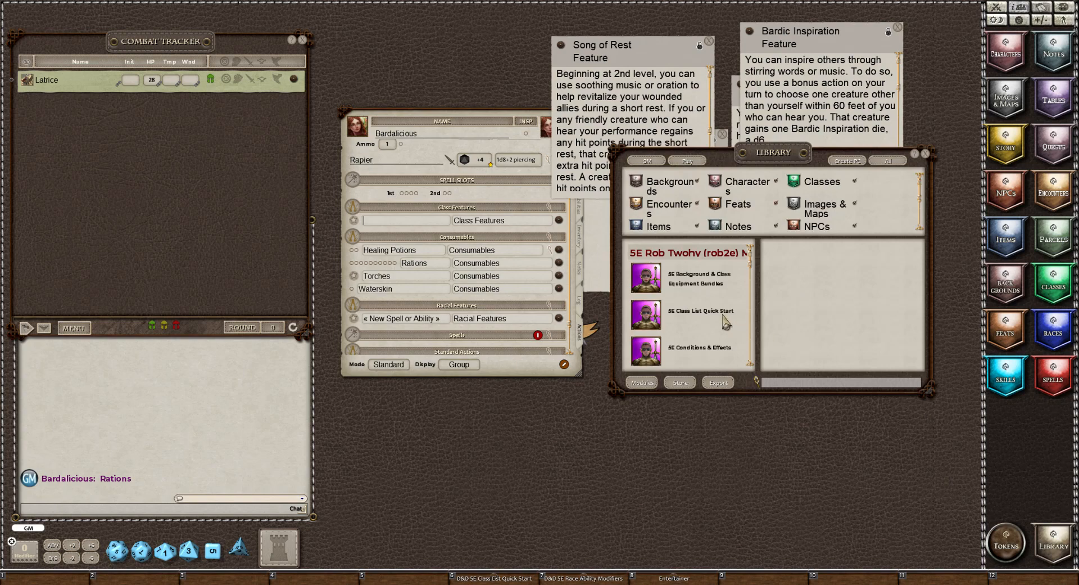
scroll(722, 323, "down", 3)
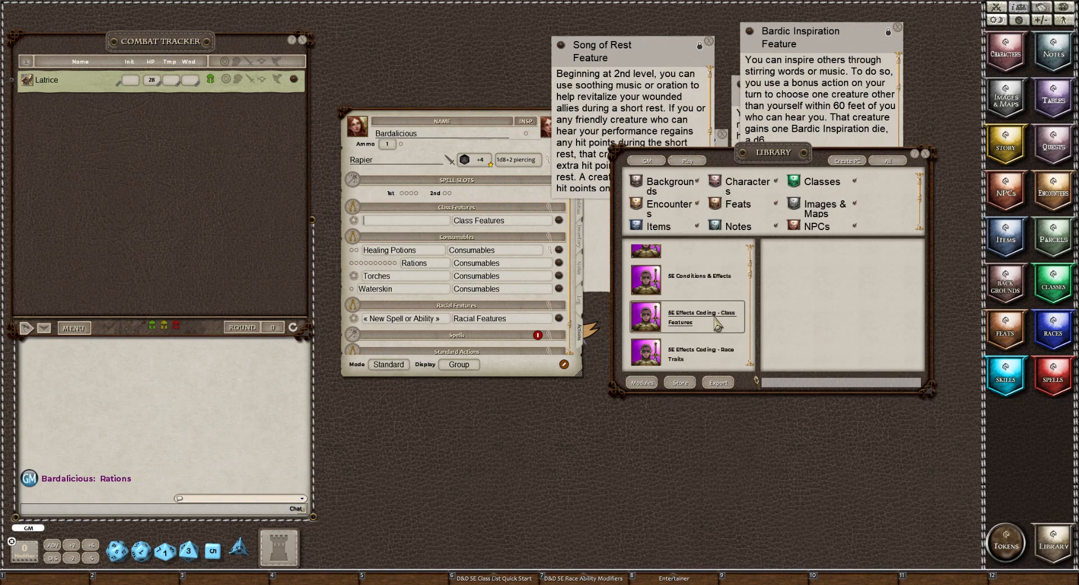
left_click(925, 154)
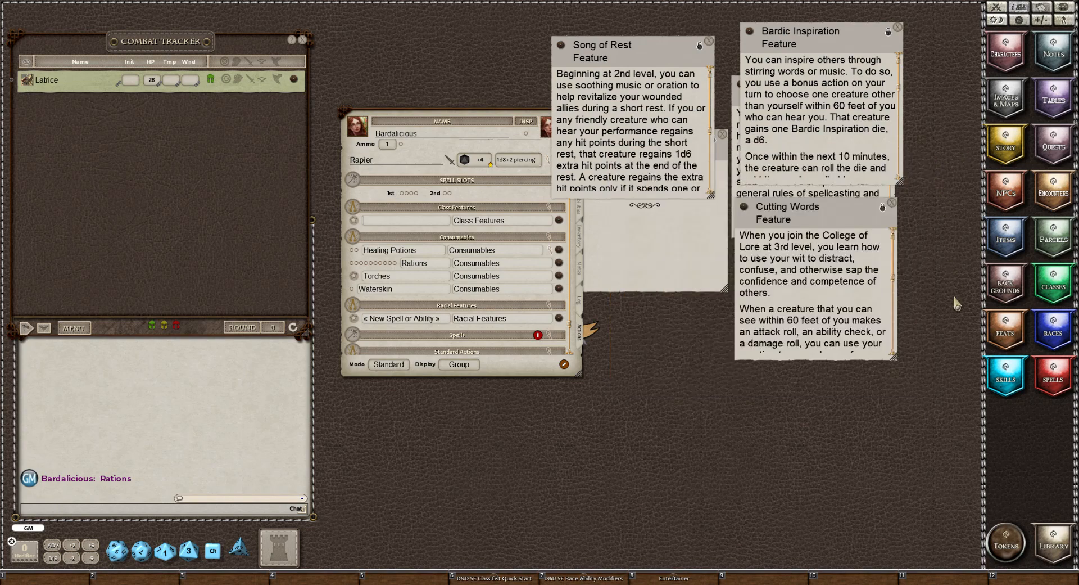
Open the spells list and limit it to the 5E Effects Coding - Class Features group.
left_click(1054, 382)
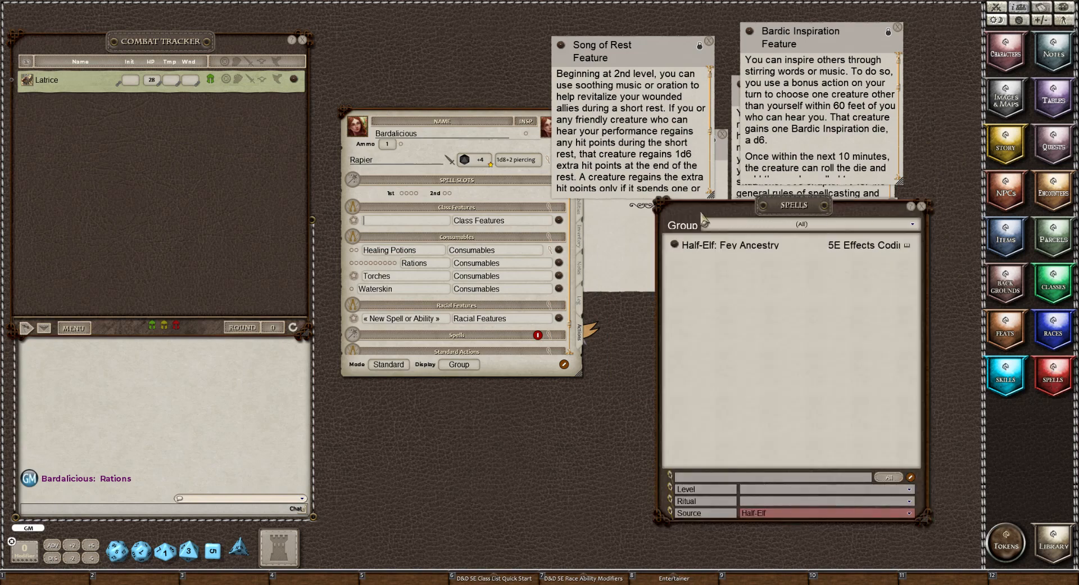
left_click(739, 225)
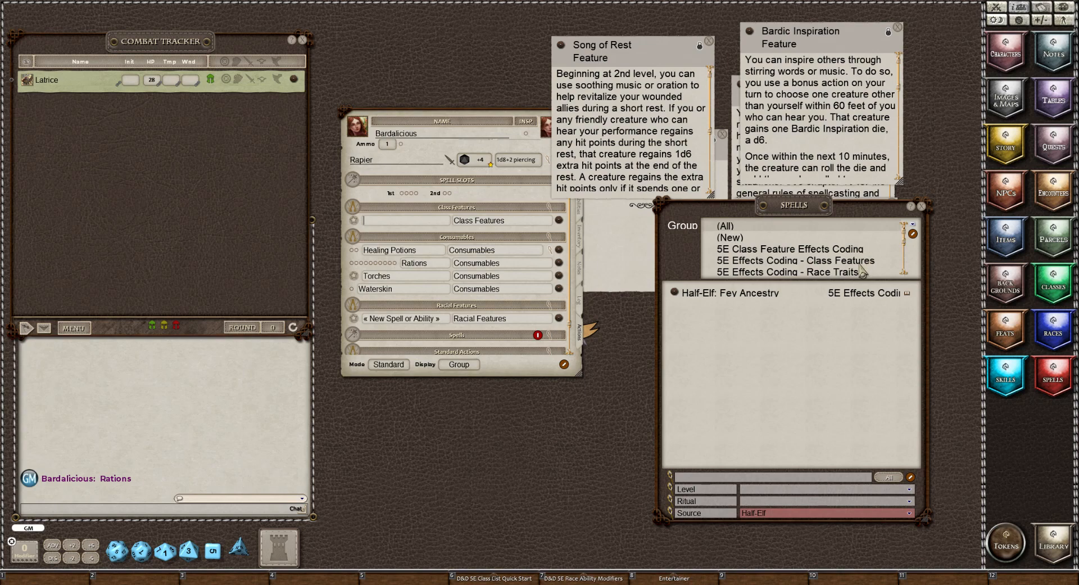
scroll(855, 264, "down", 1)
scroll(855, 264, "down", 1)
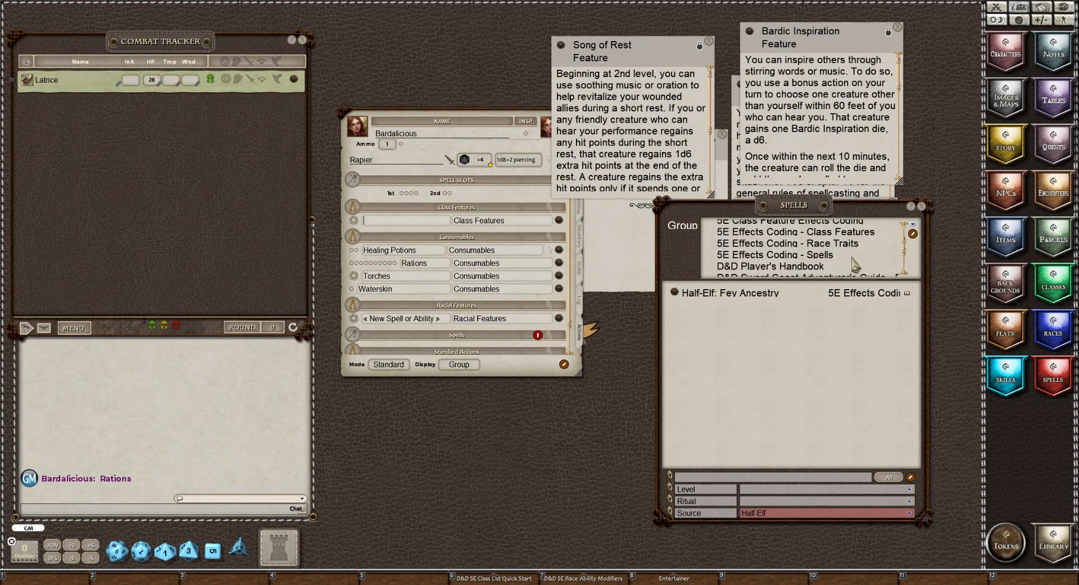
left_click(800, 256)
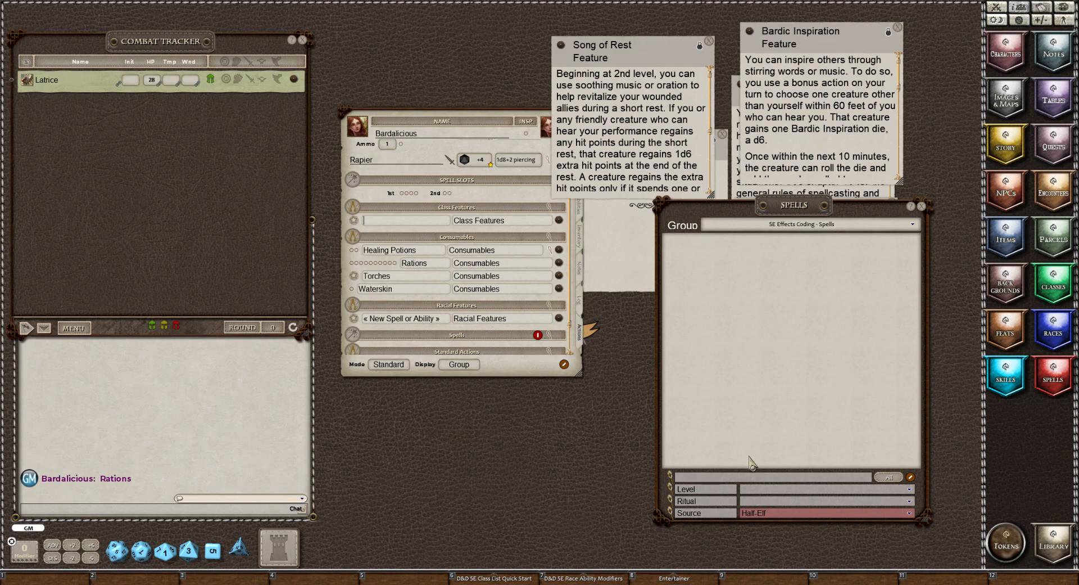
left_click(783, 231)
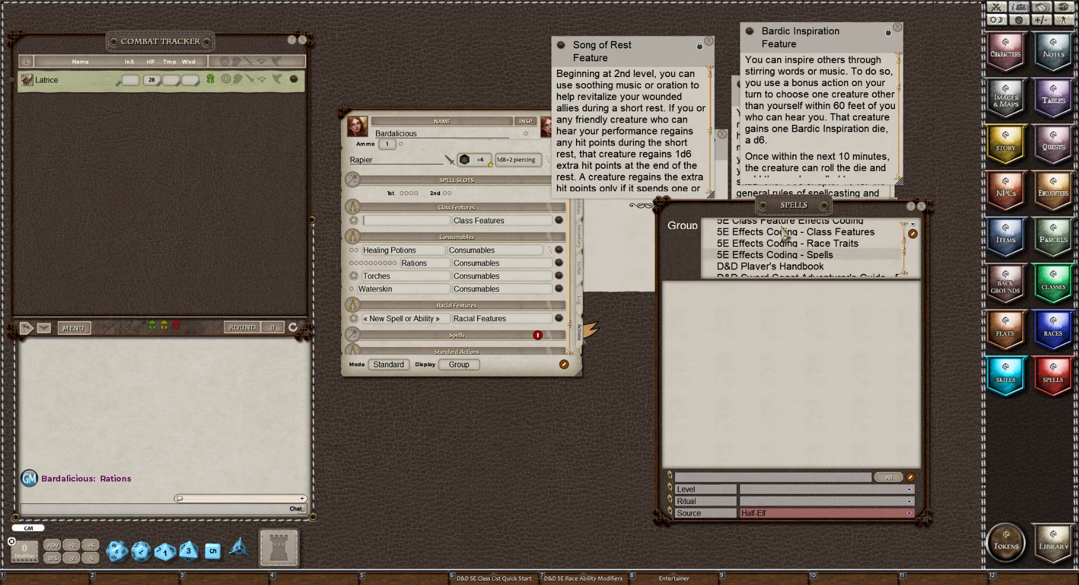
left_click(794, 232)
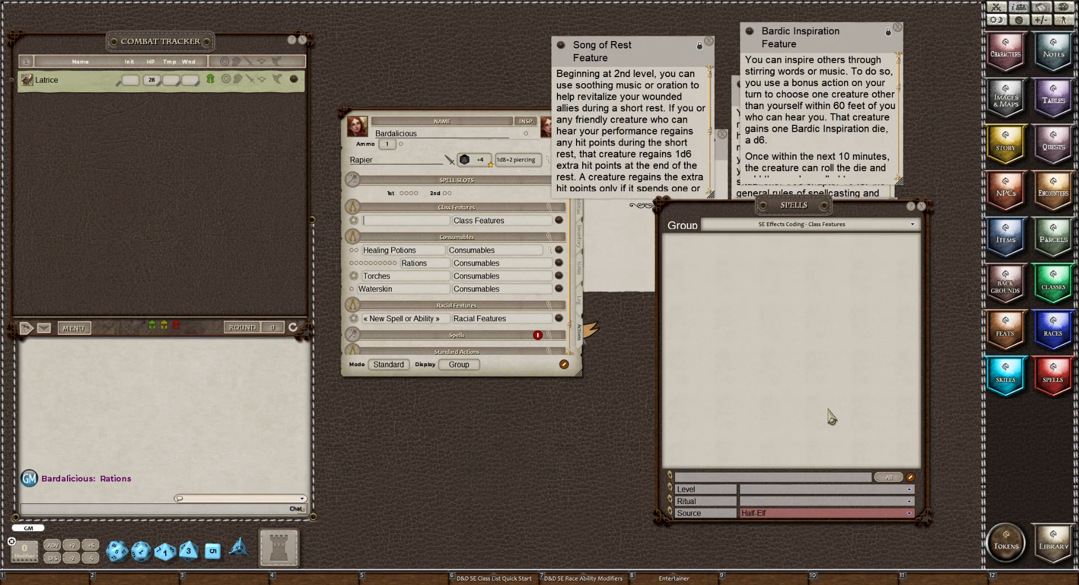
Set the spells list's Source filter to Bard.
left_click(761, 513)
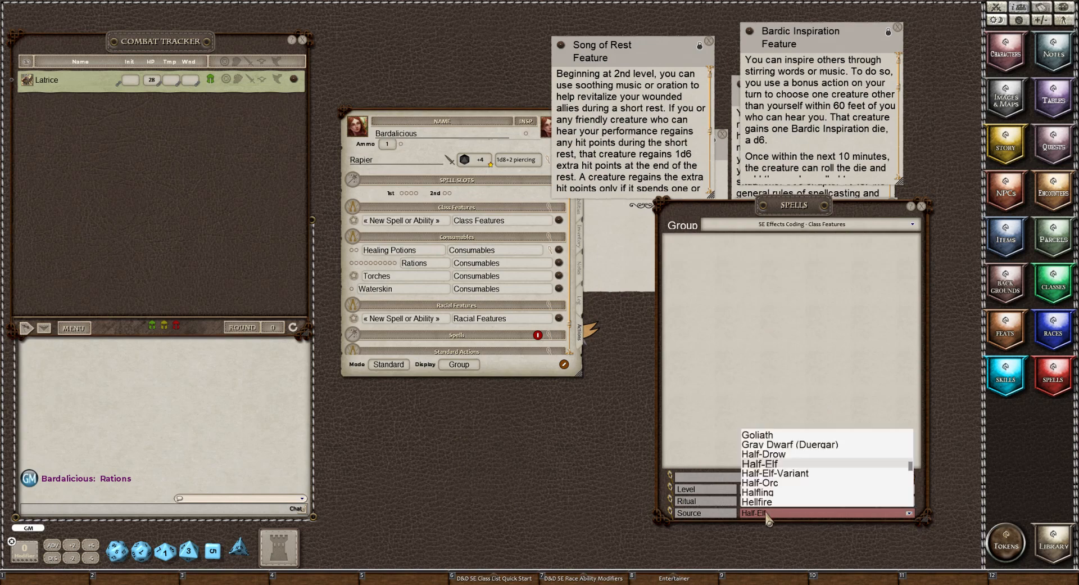
scroll(780, 492, "down", 3)
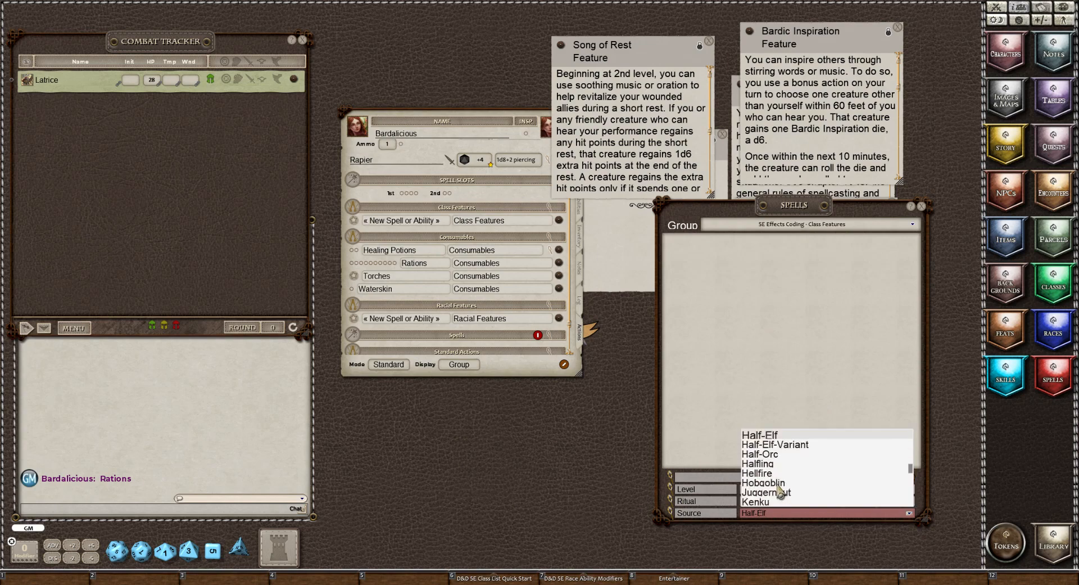
scroll(775, 482, "up", 4)
scroll(773, 481, "up", 3)
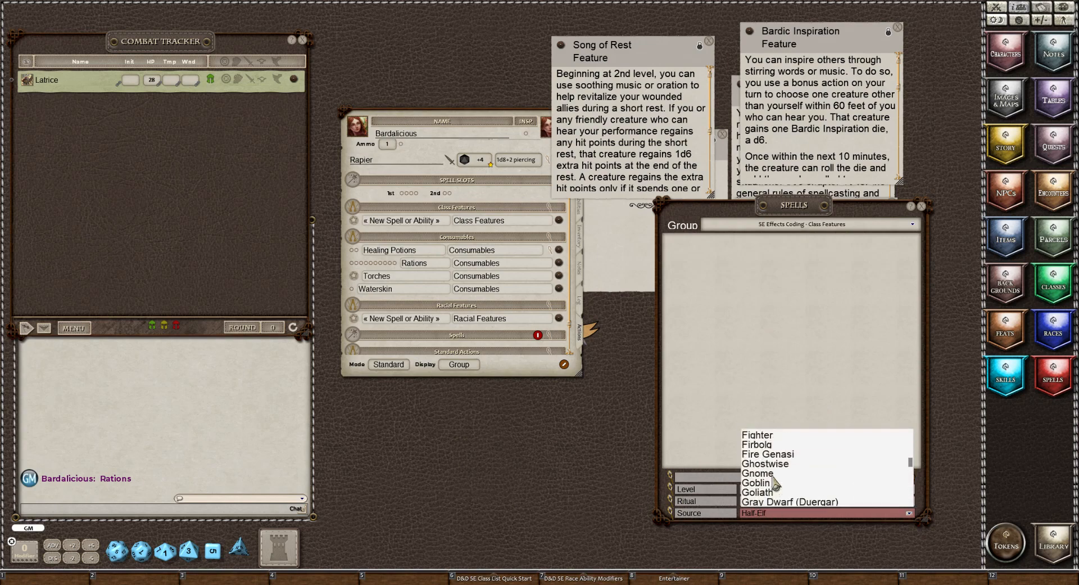
scroll(775, 481, "up", 4)
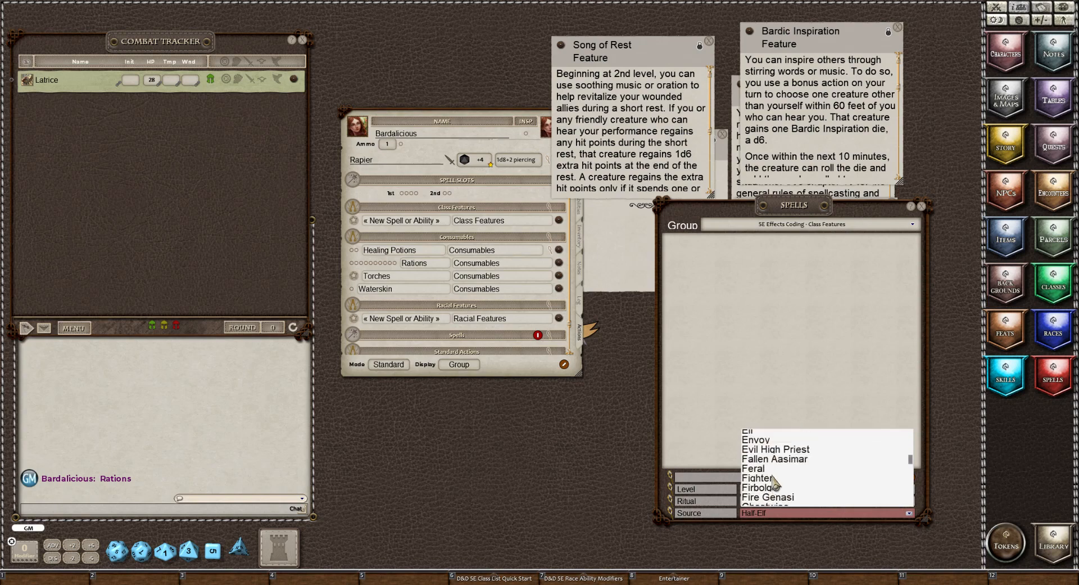
scroll(775, 482, "up", 2)
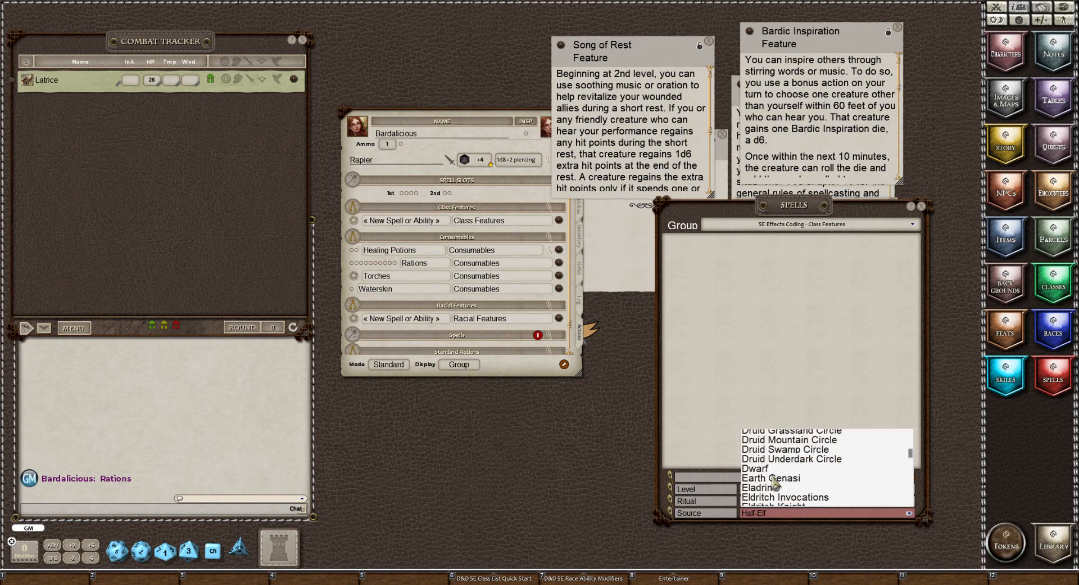
scroll(775, 482, "up", 3)
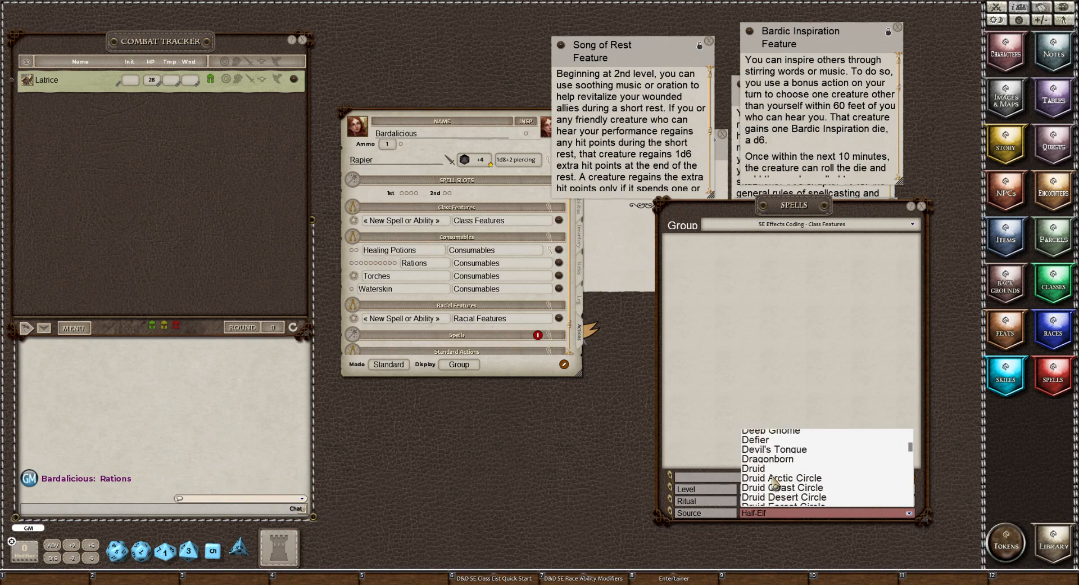
scroll(775, 481, "up", 5)
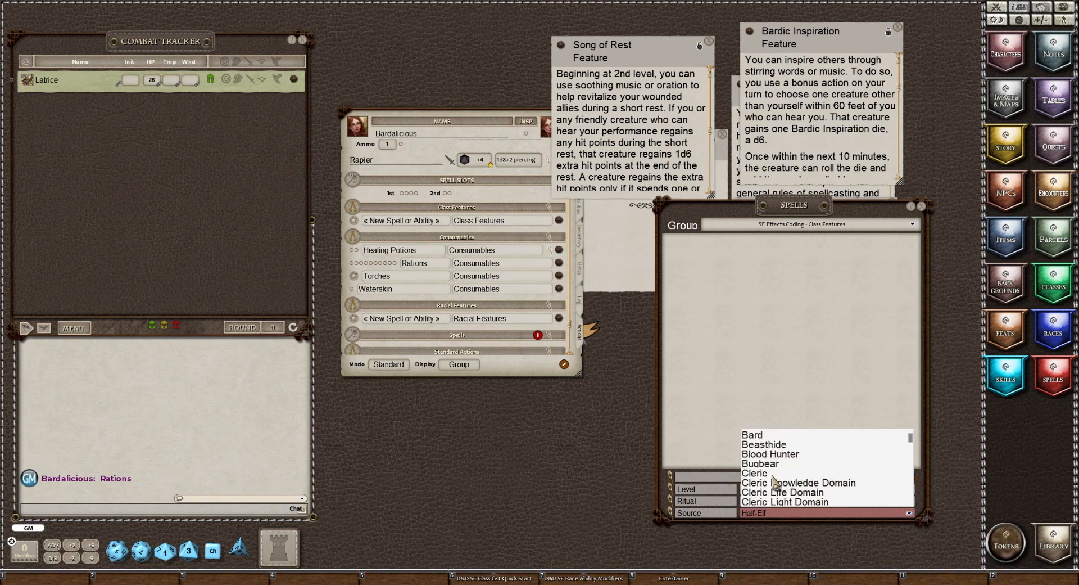
scroll(775, 480, "up", 1)
left_click(752, 449)
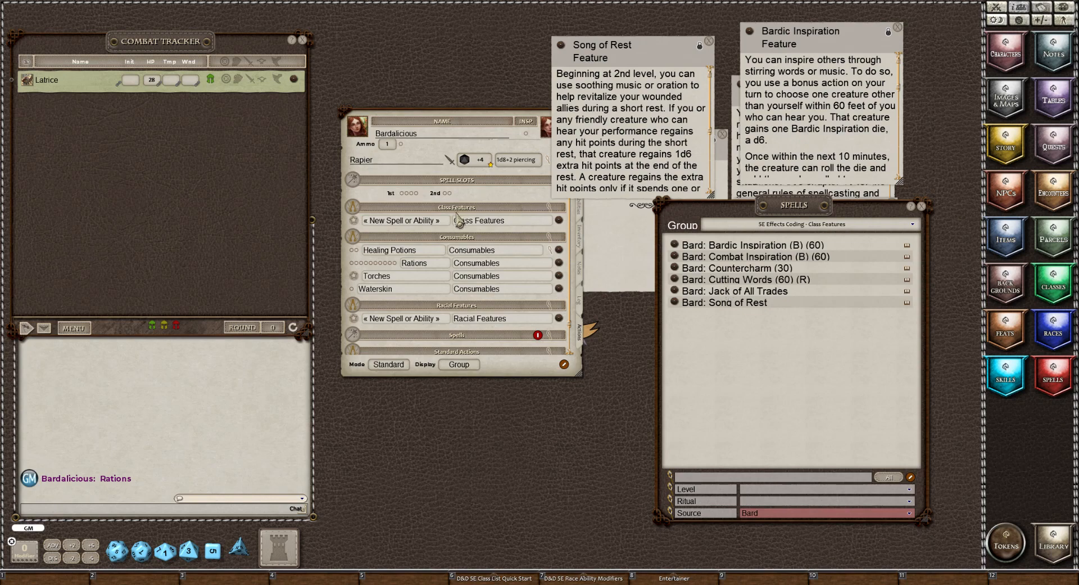
Add Bardic Inspiration, Cutting Words, and Song of Rest to Bardalicious's Class Features group, and check the Jack of All Trades description.
left_click(411, 220)
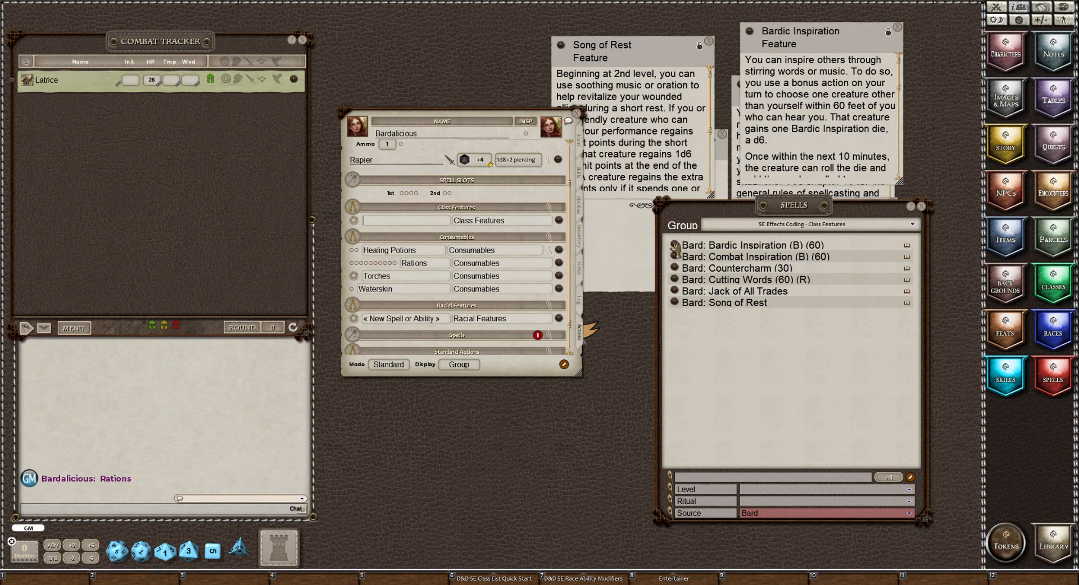
left_click_drag(675, 246, 386, 228)
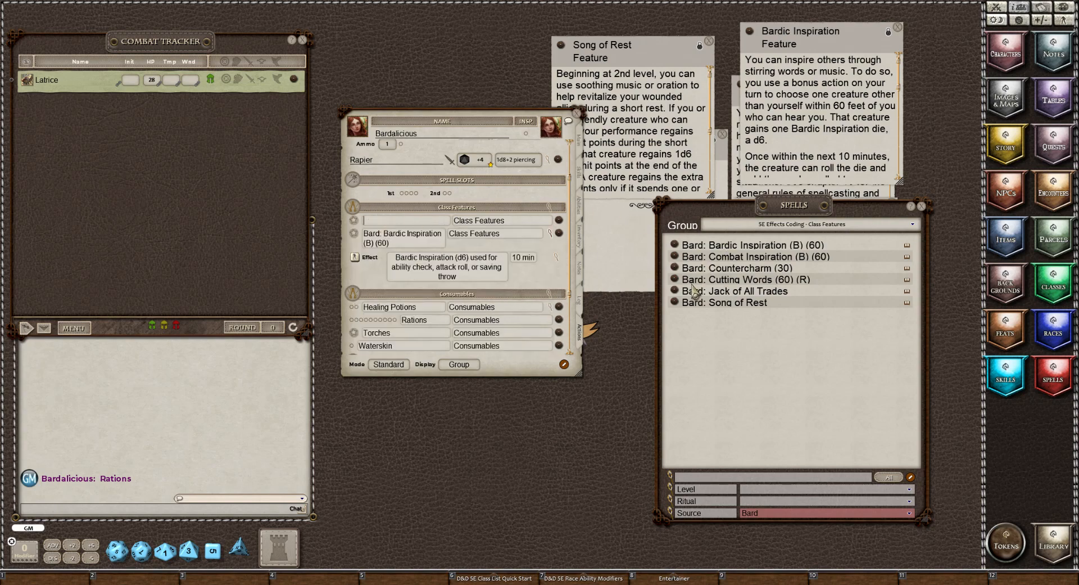
left_click_drag(678, 279, 479, 239)
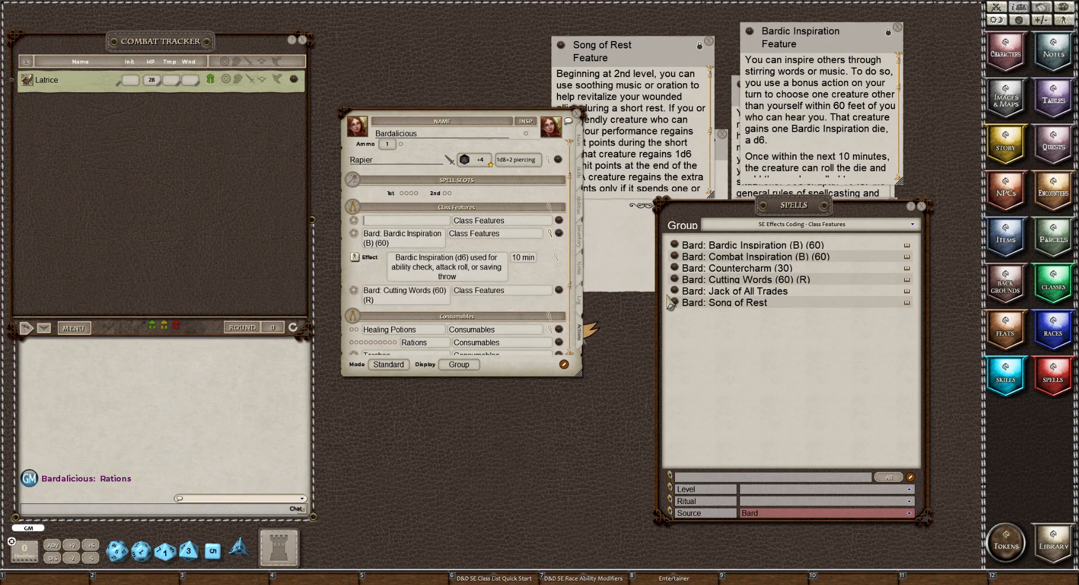
mouse_move(677, 303)
left_mouse_down()
mouse_move(426, 247)
mouse_move(392, 226)
left_mouse_up()
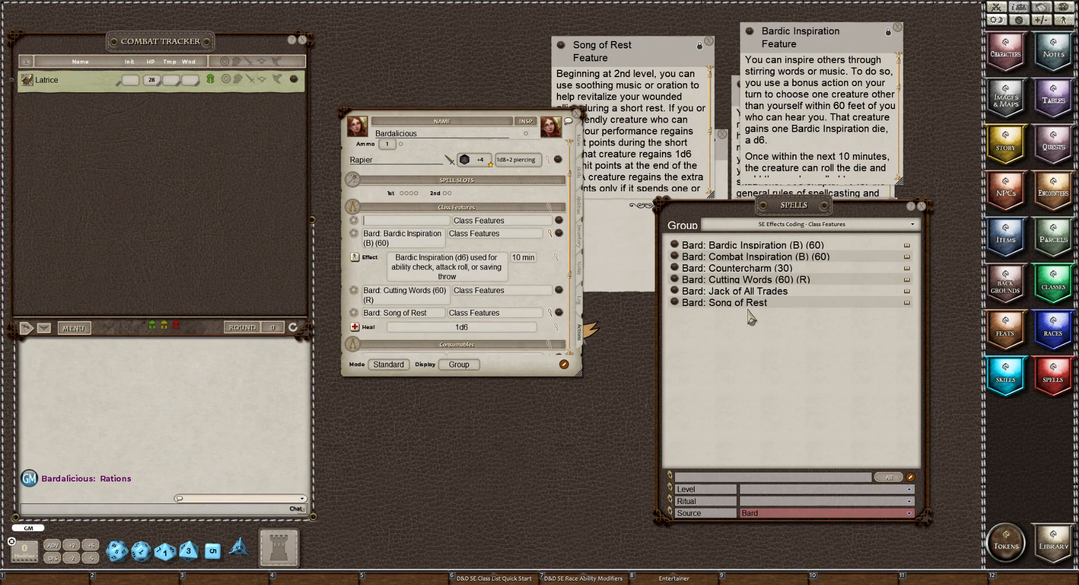
left_click(675, 292)
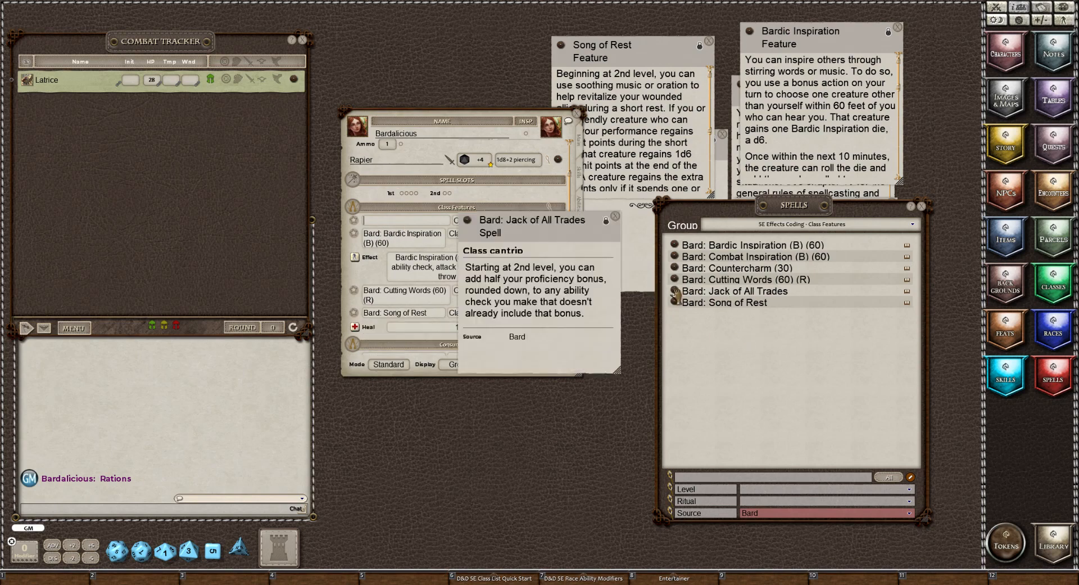
left_click(617, 217)
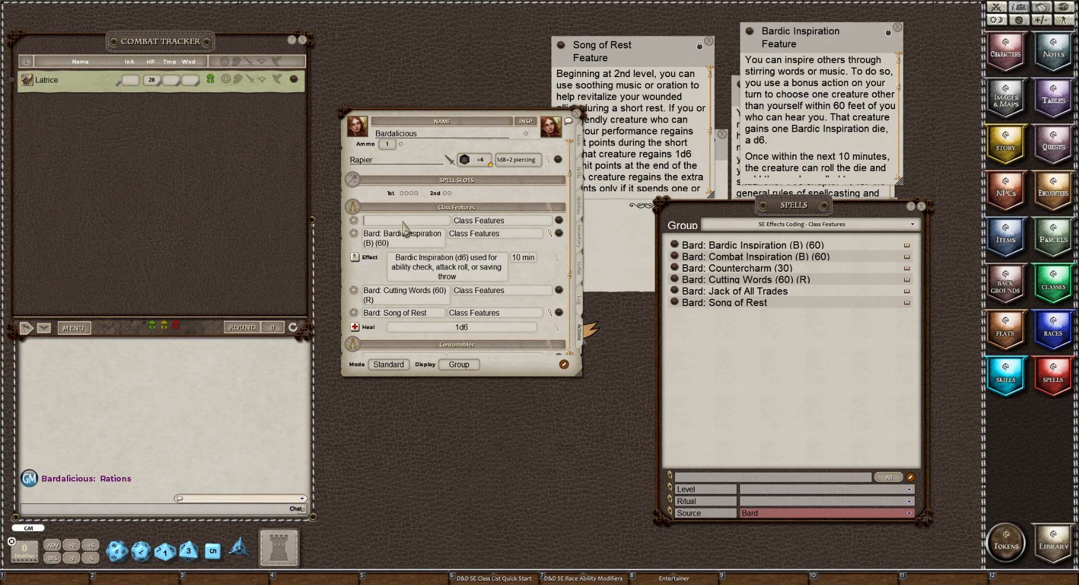
Delete the blank placeholder power from the Class Features group and finish editing the list.
left_click(564, 364)
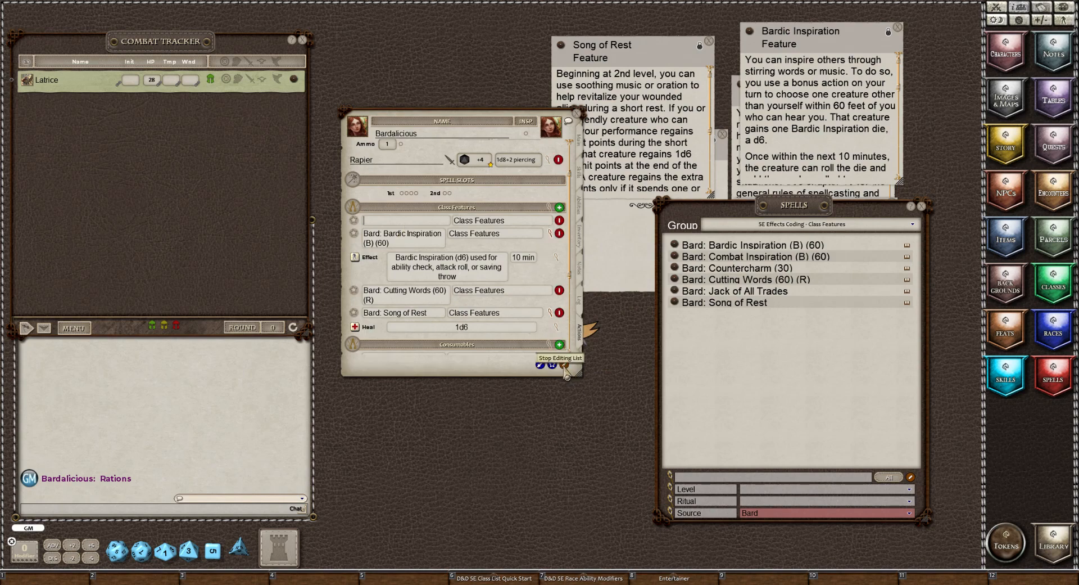
left_click(559, 222)
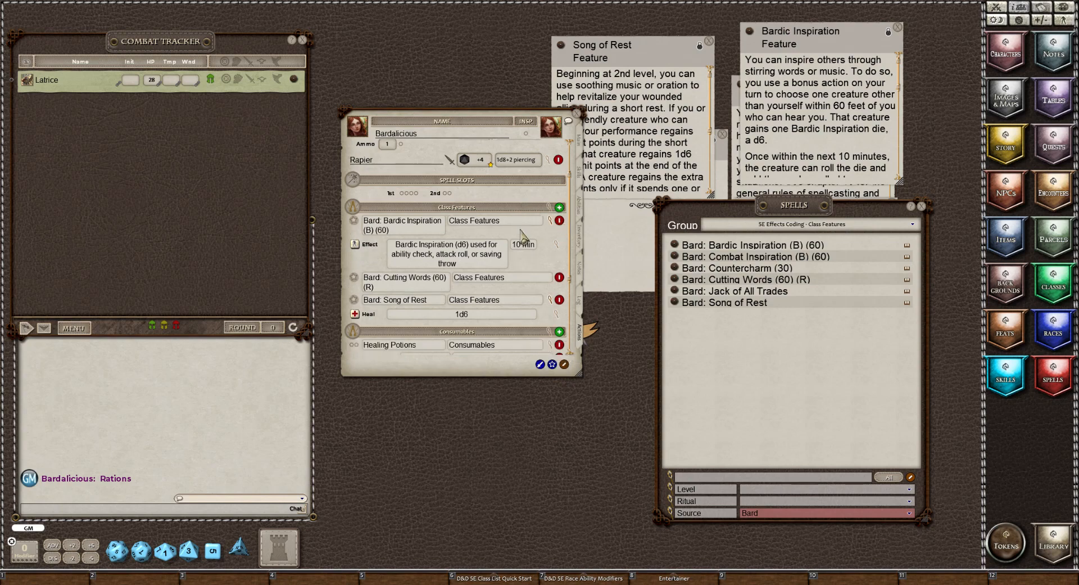
left_click(564, 364)
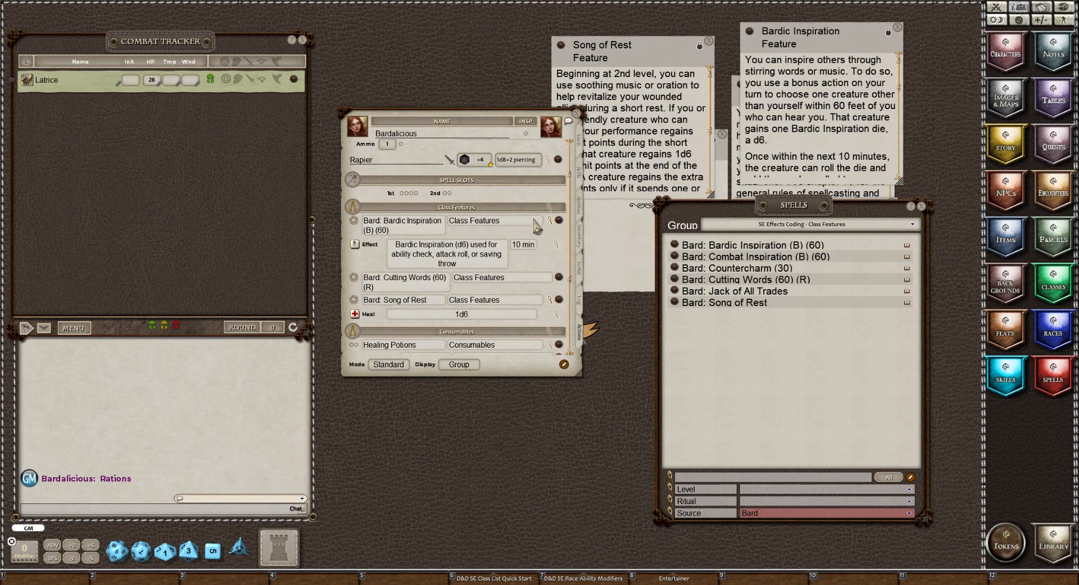
Collapse the action details of the Bardic Inspiration and Song of Rest powers.
left_click(552, 223)
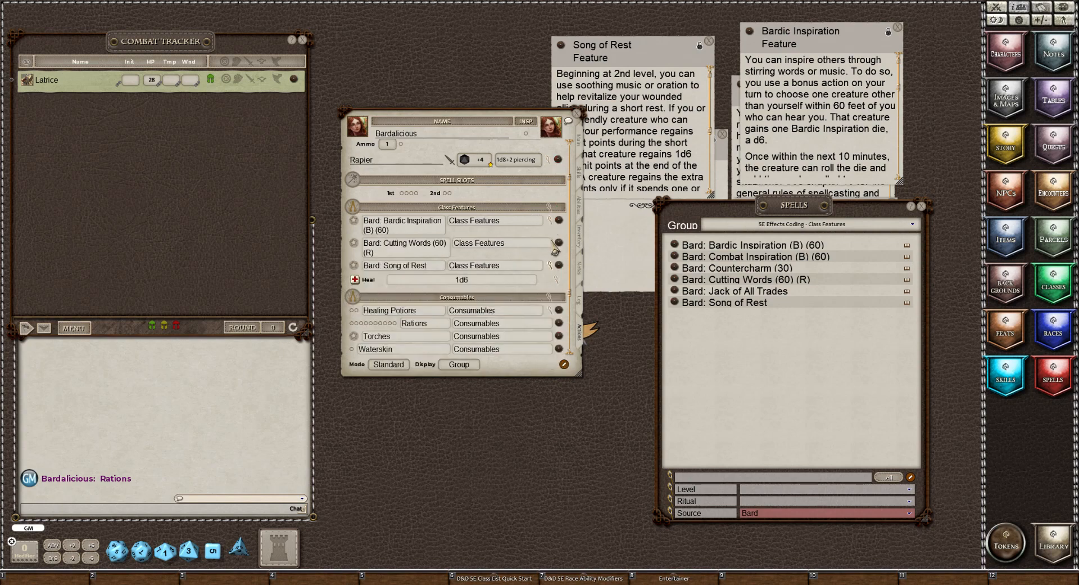
left_click(551, 265)
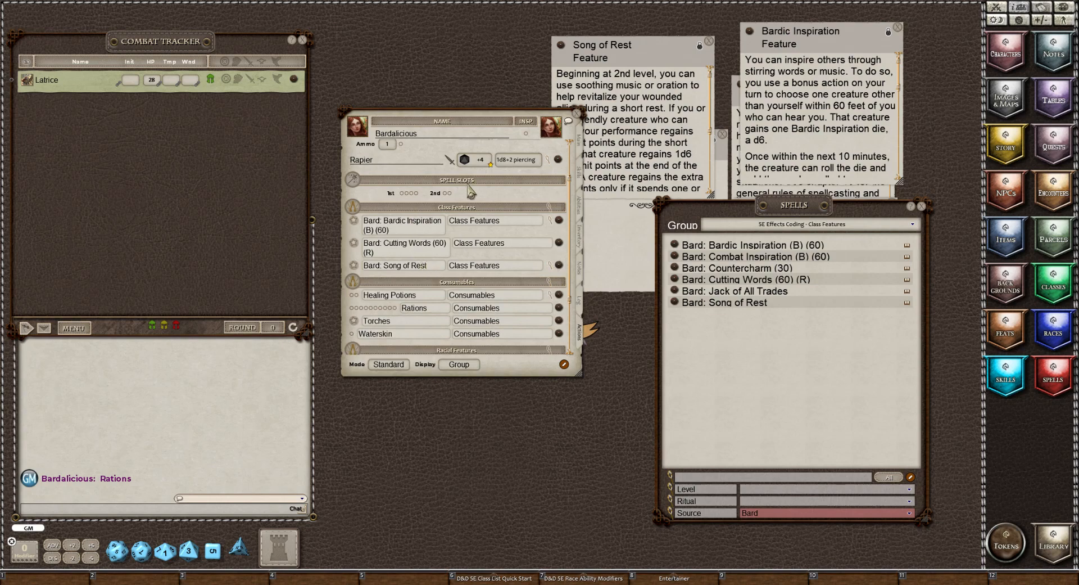
scroll(471, 292, "down", 3)
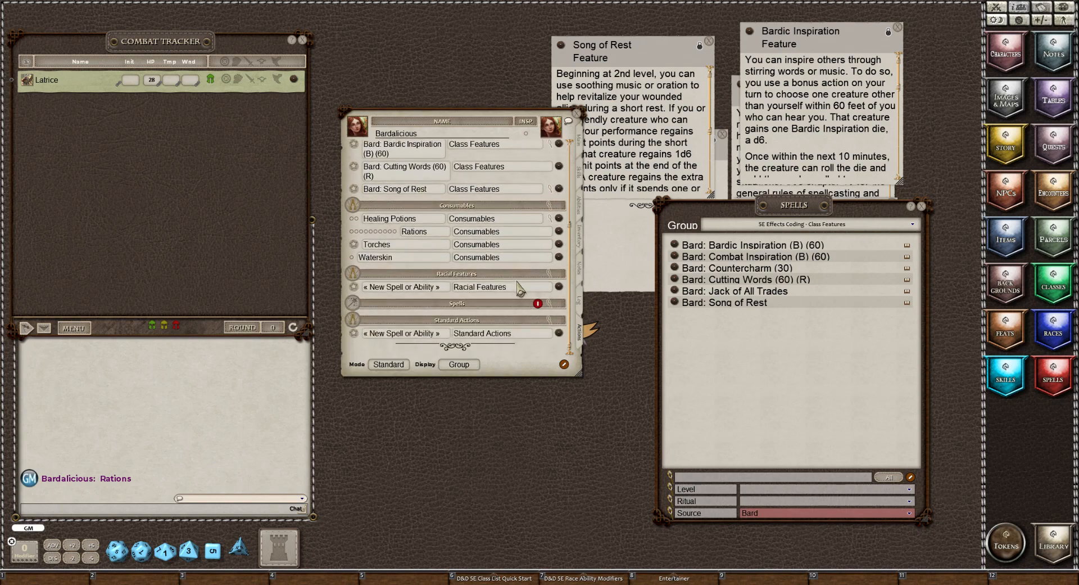
Close the Song of Rest, Bardic Inspiration, and Cutting Words feature windows, and rearrange the remaining reference windows and the spells list.
left_click(709, 41)
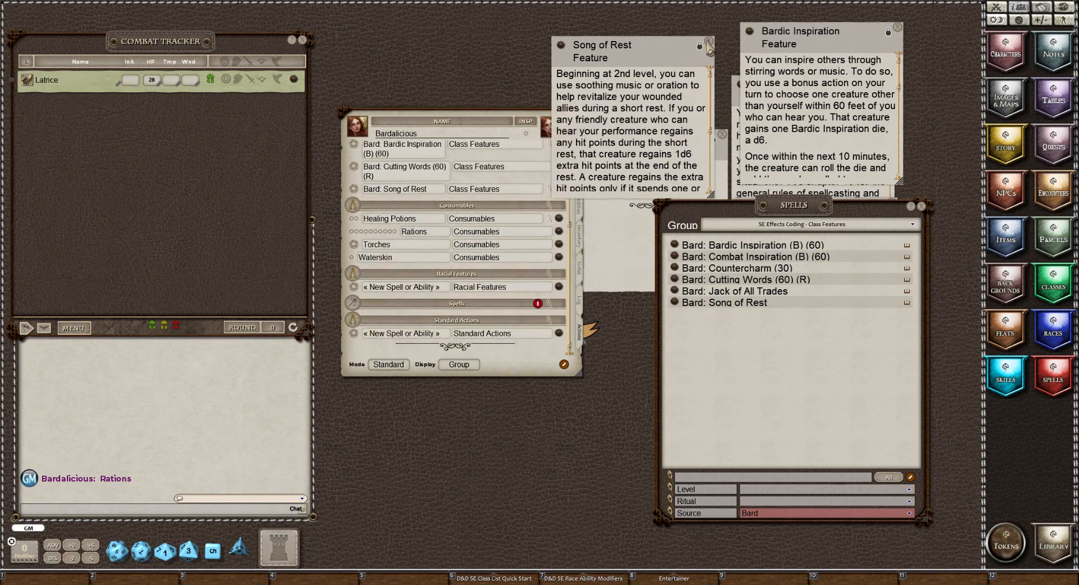
left_click(899, 29)
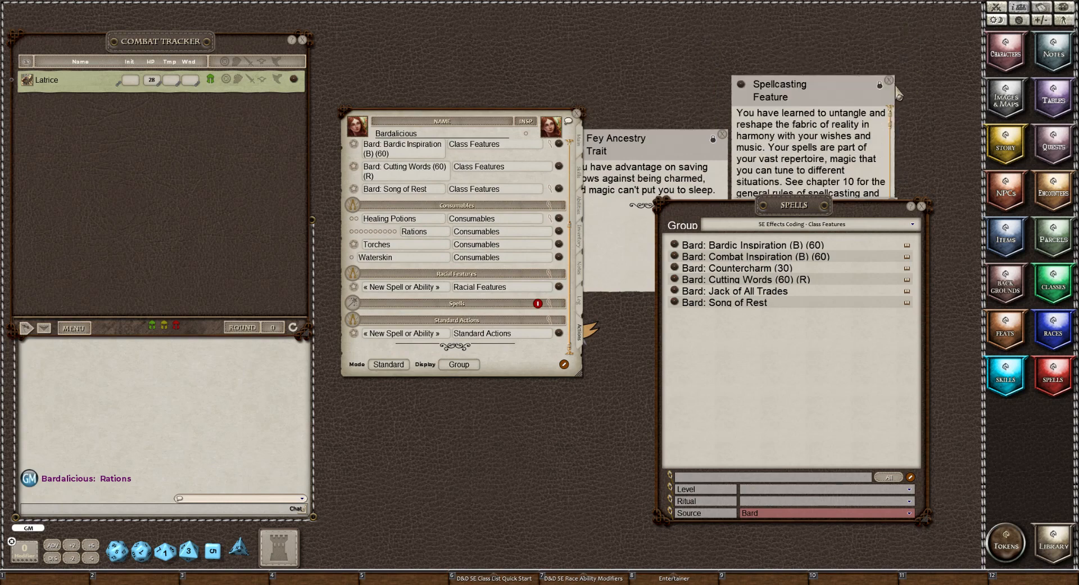
left_click_drag(664, 162, 659, 70)
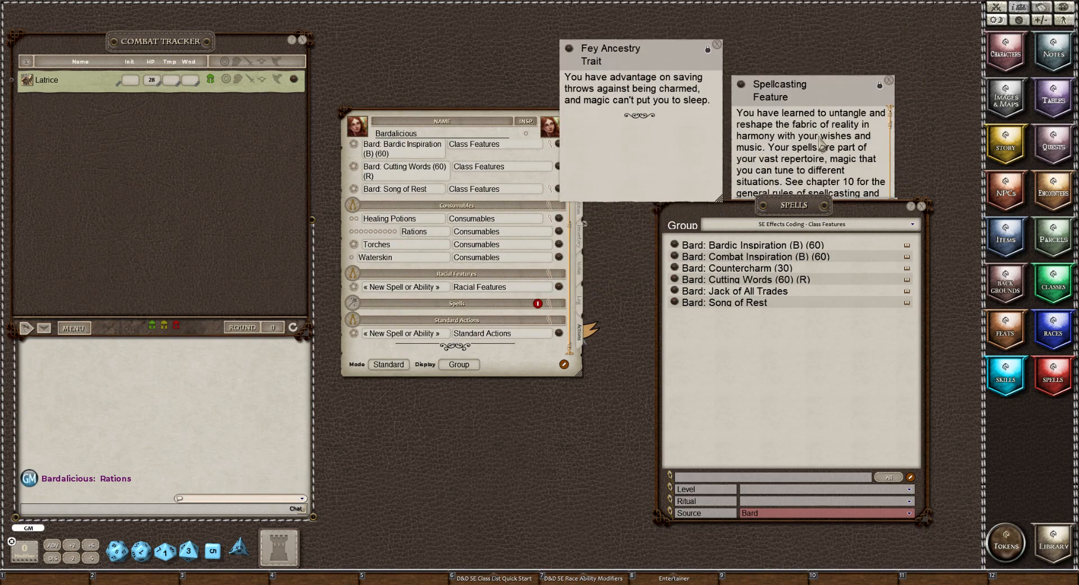
left_click_drag(821, 140, 829, 74)
left_click_drag(801, 205, 803, 275)
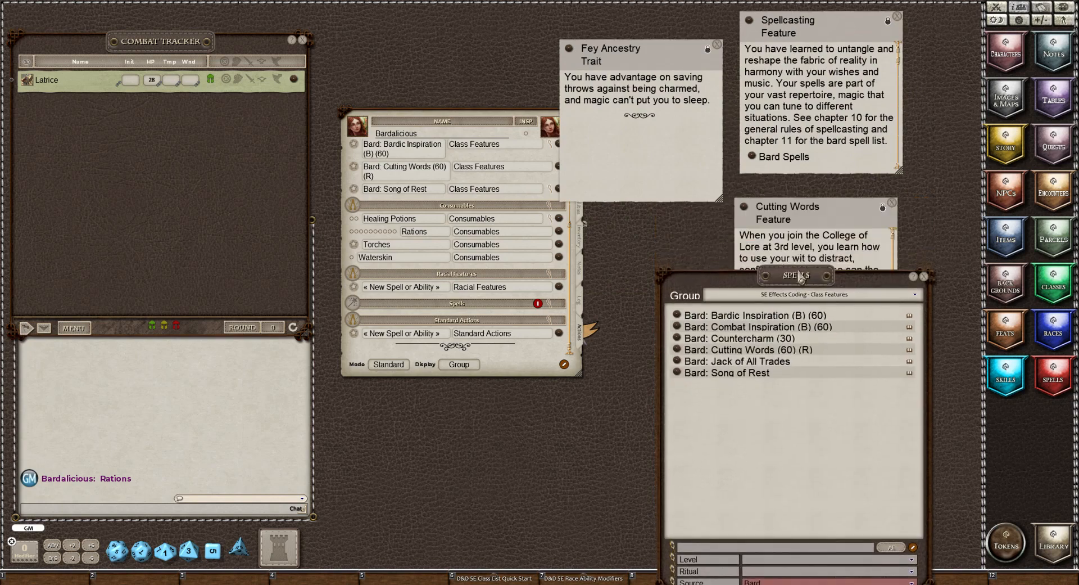
left_click(892, 203)
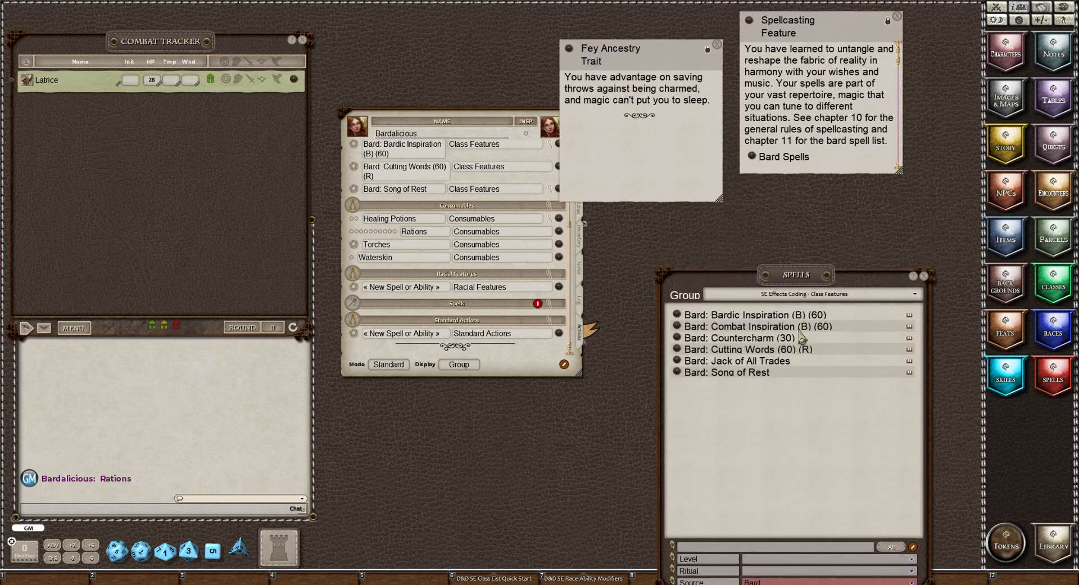
left_click_drag(789, 276, 784, 199)
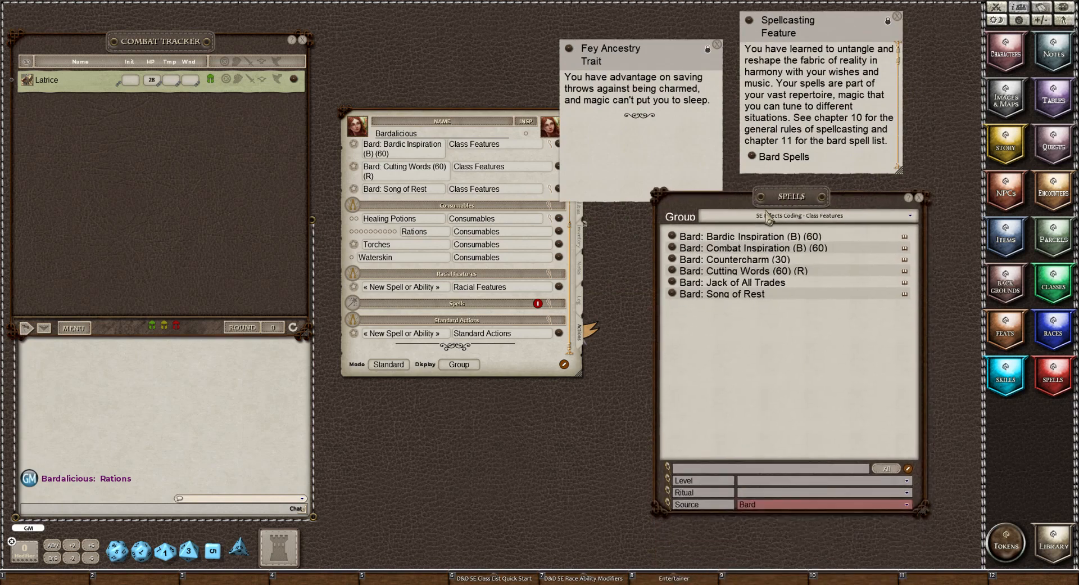
Switch the spells list to the 5E Effects Coding - Race Traits group and set its Source filter to Half-Elf.
left_click(769, 222)
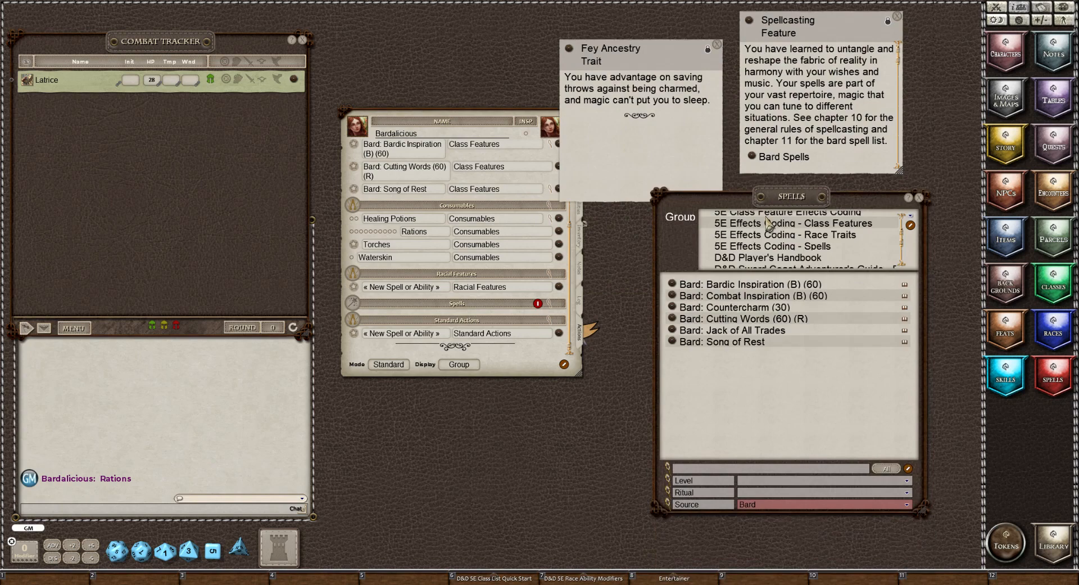
left_click(816, 235)
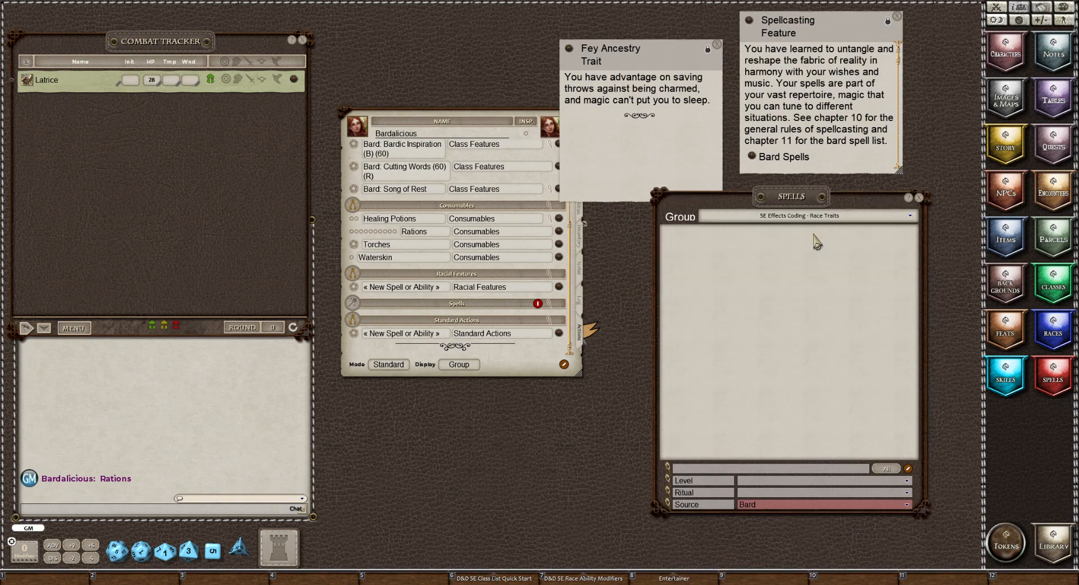
left_click(774, 505)
scroll(780, 454, "down", 6)
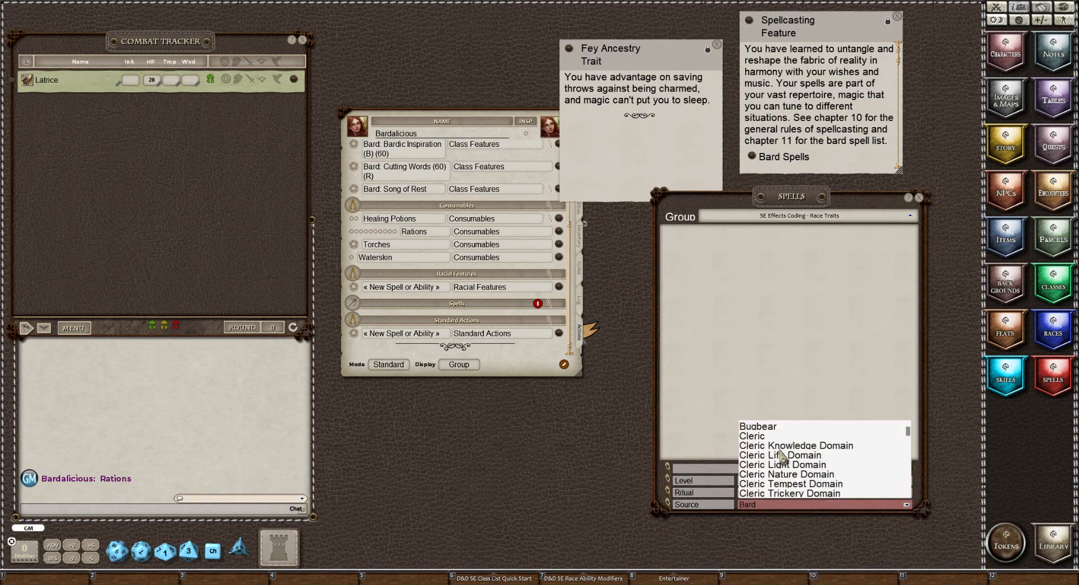
scroll(780, 454, "down", 6)
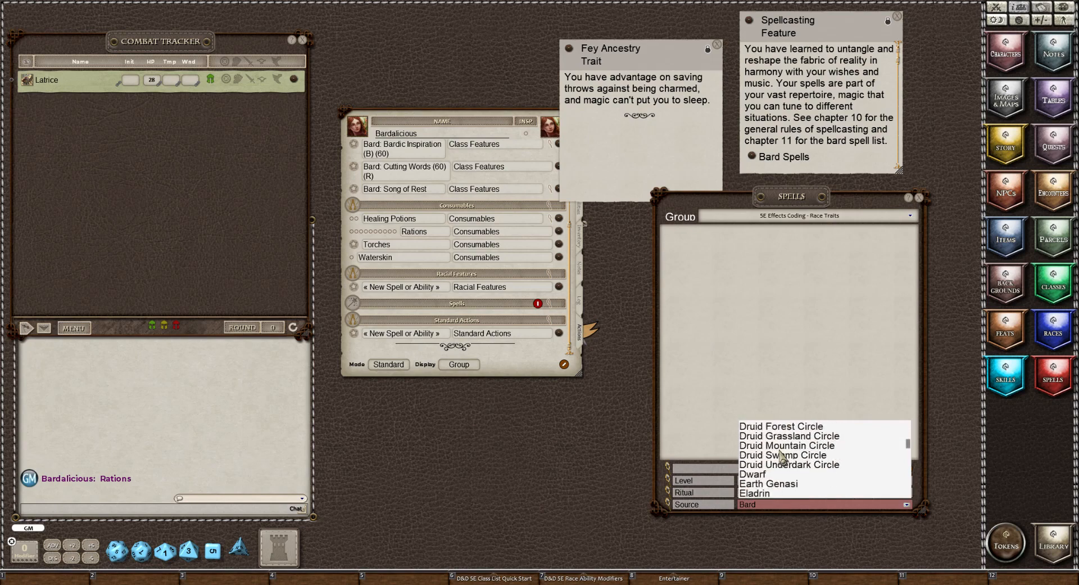
scroll(783, 460, "down", 1)
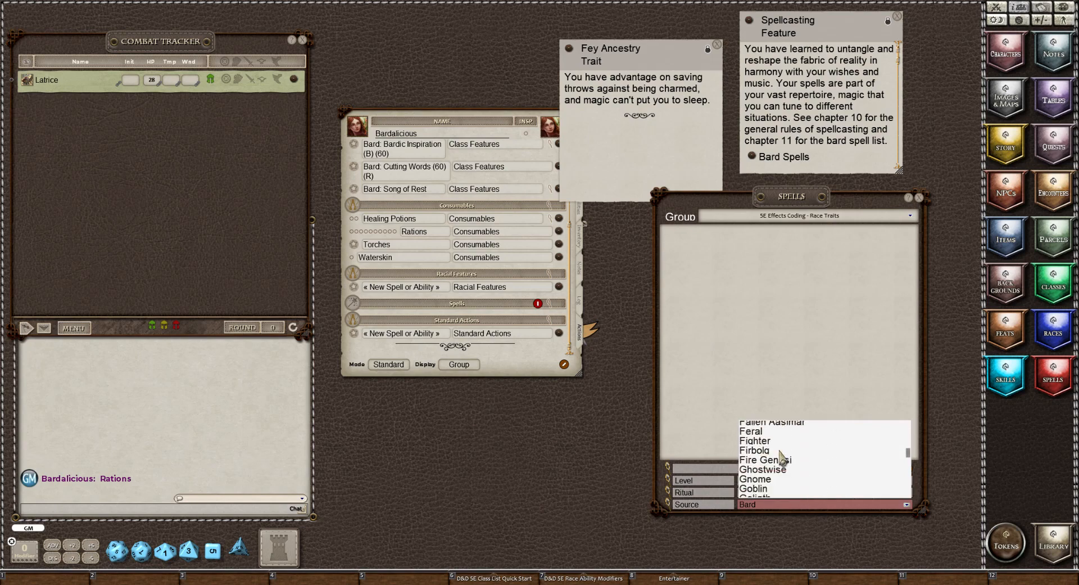
scroll(781, 458, "down", 5)
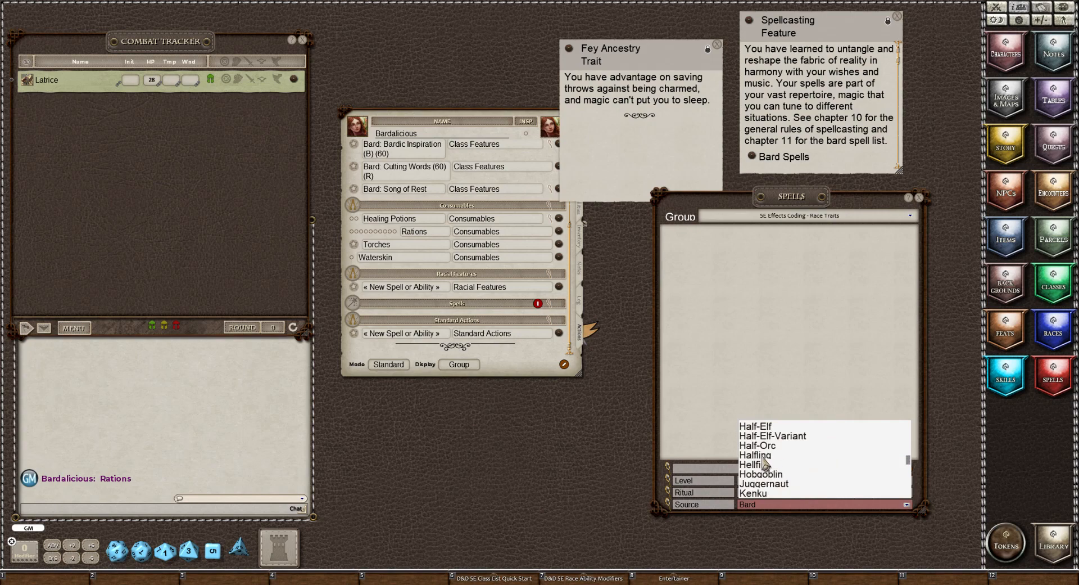
left_click(747, 427)
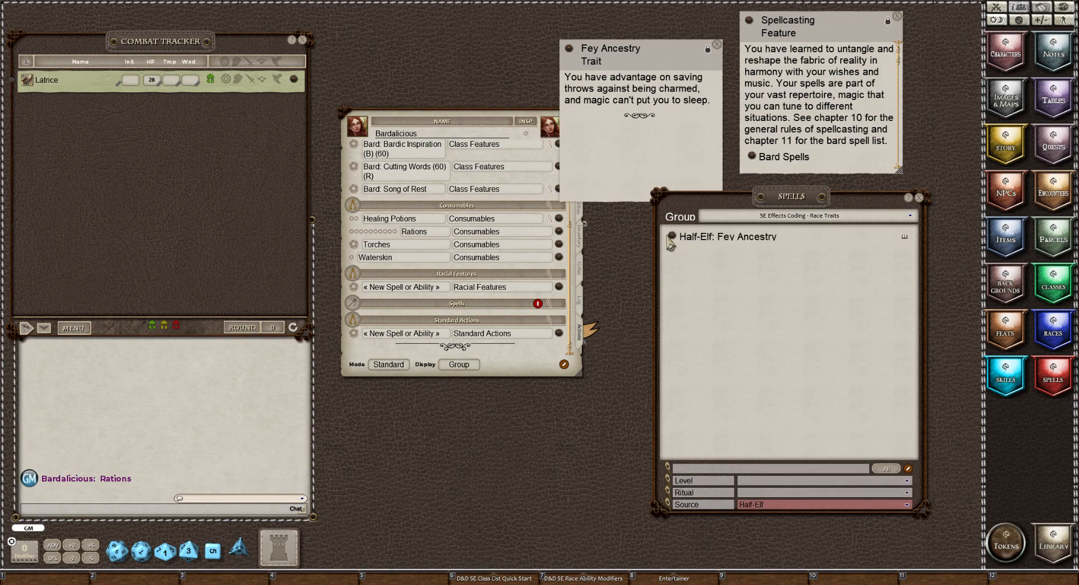
Add Half-Elf: Fey Ancestry to Bardalicious's Racial Features group and delete the group's blank placeholder power.
left_click(417, 287)
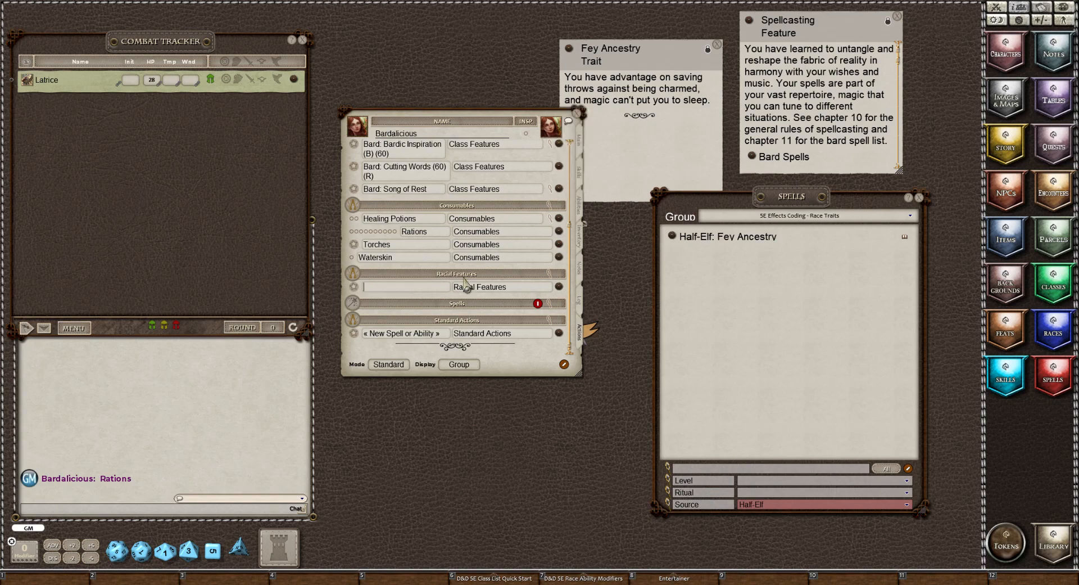
left_click_drag(671, 236, 385, 292)
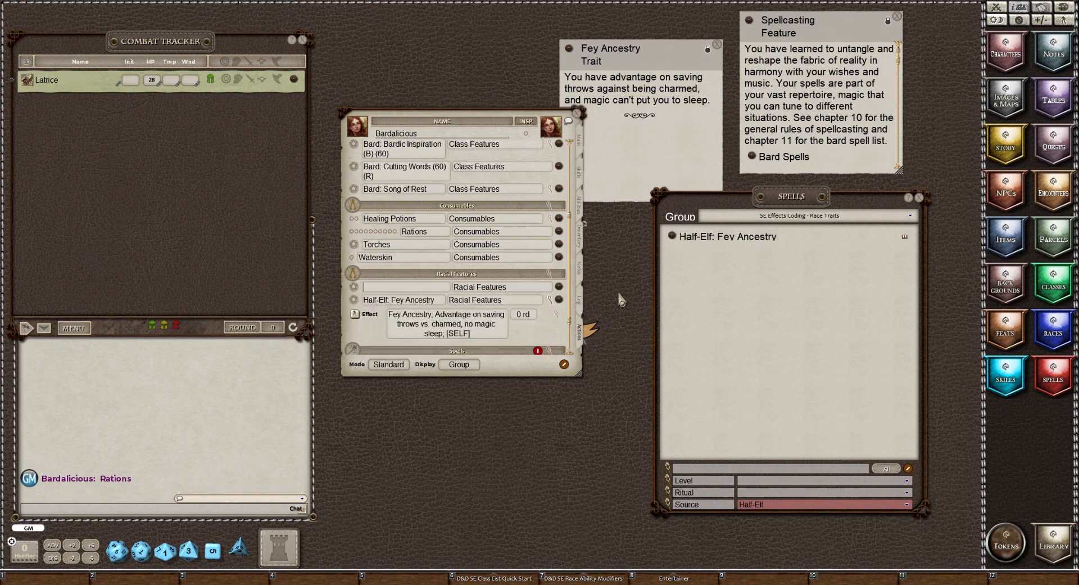
left_click(565, 367)
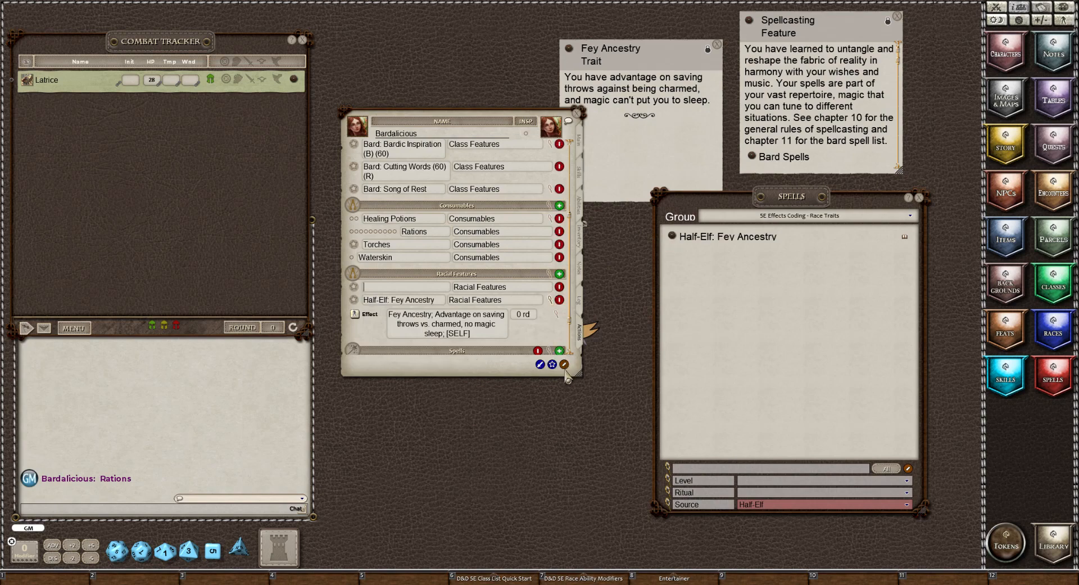
left_click(560, 287)
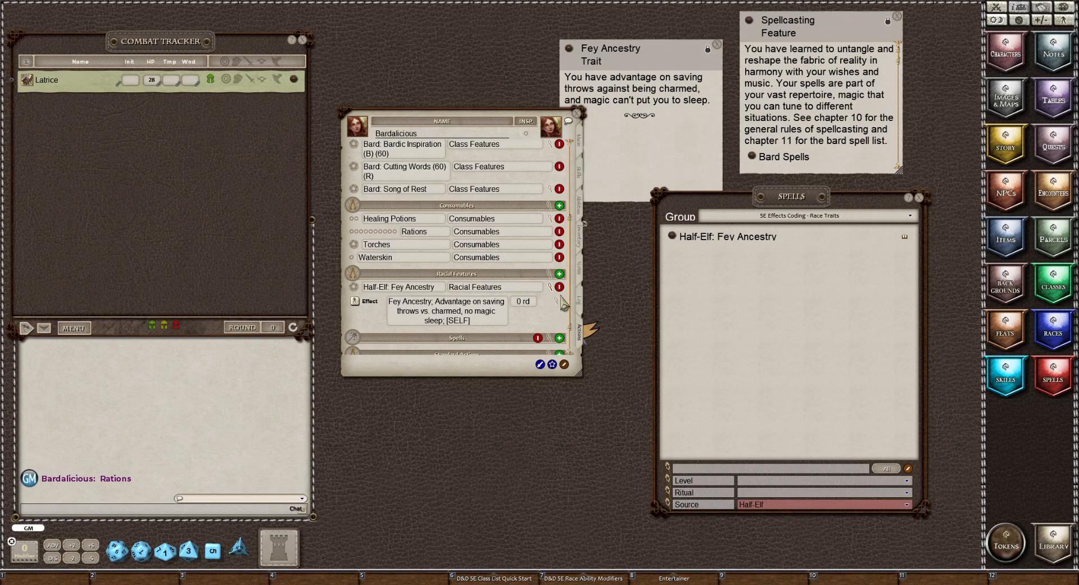
Collapse the action details of the Half-Elf: Fey Ancestry power and finish editing the actions list.
left_click(559, 301)
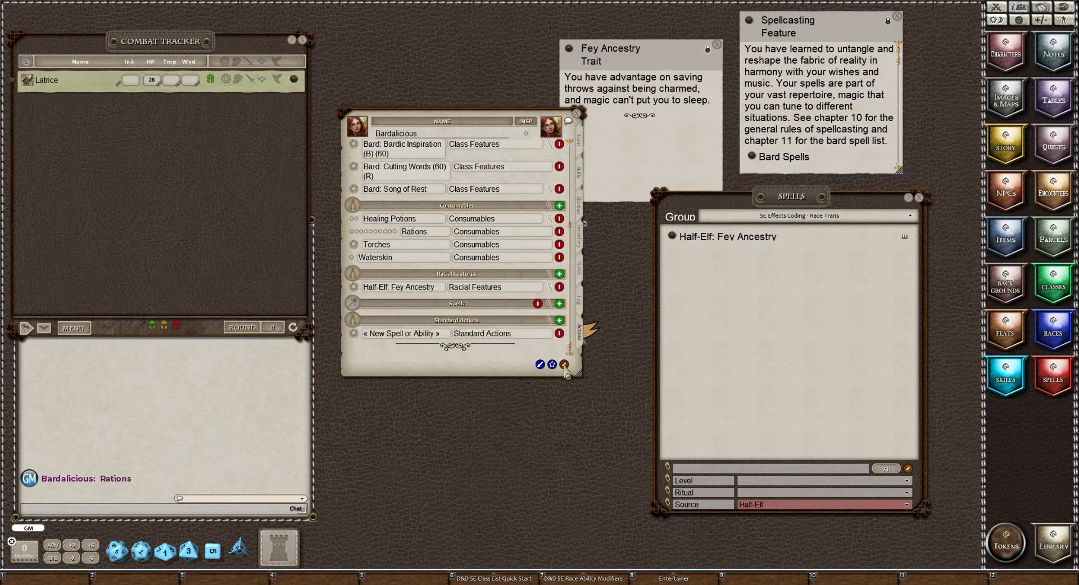
left_click(564, 364)
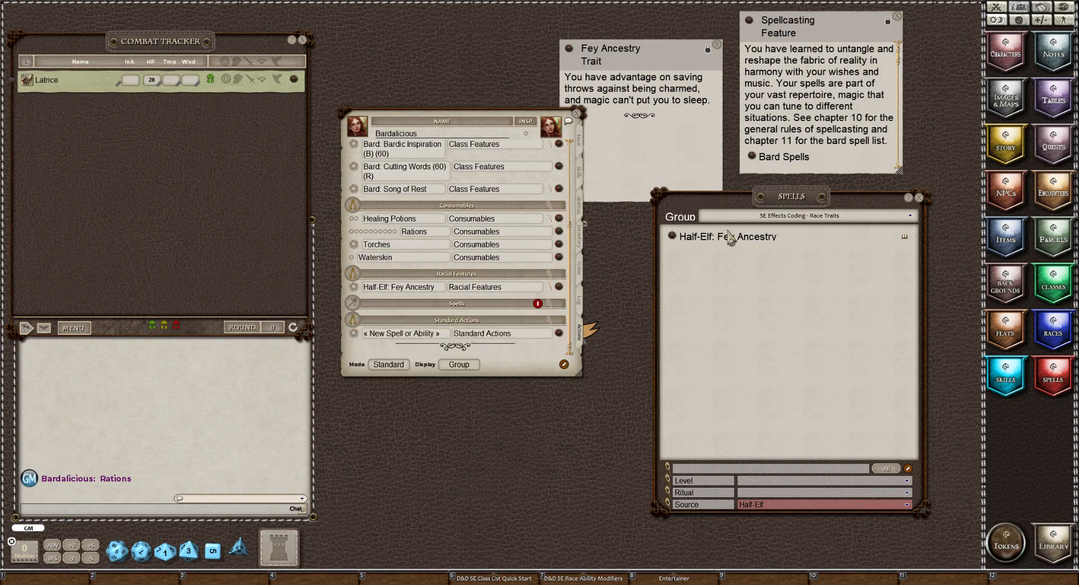
scroll(461, 284, "up", 3)
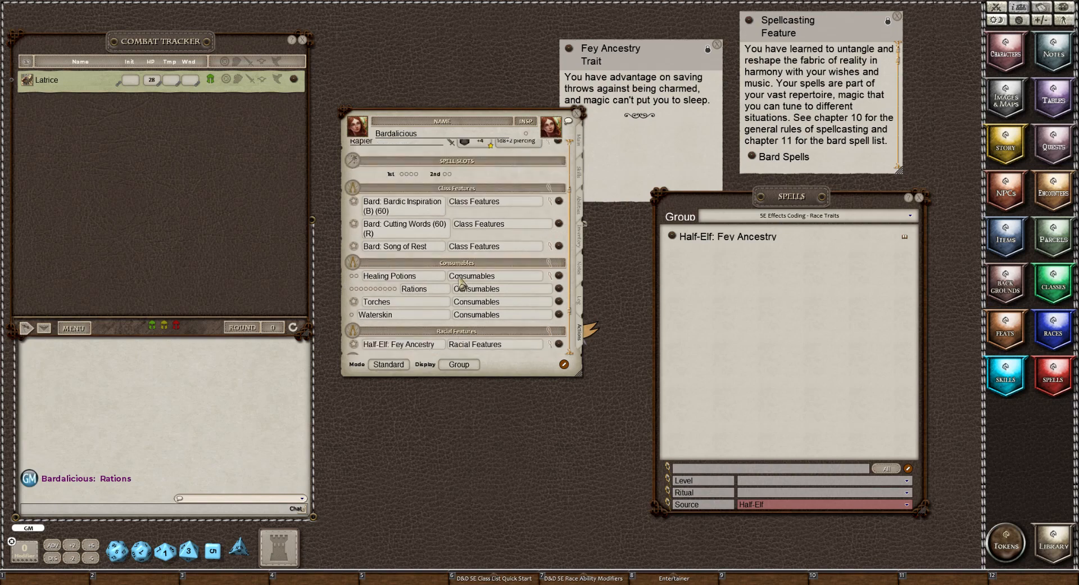
scroll(459, 277, "down", 3)
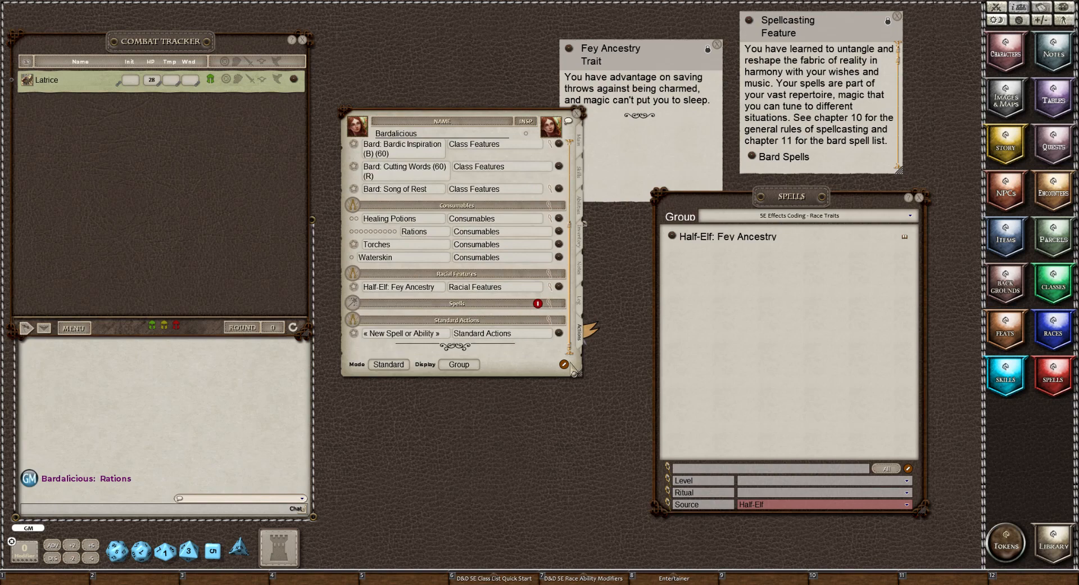
left_click(564, 364)
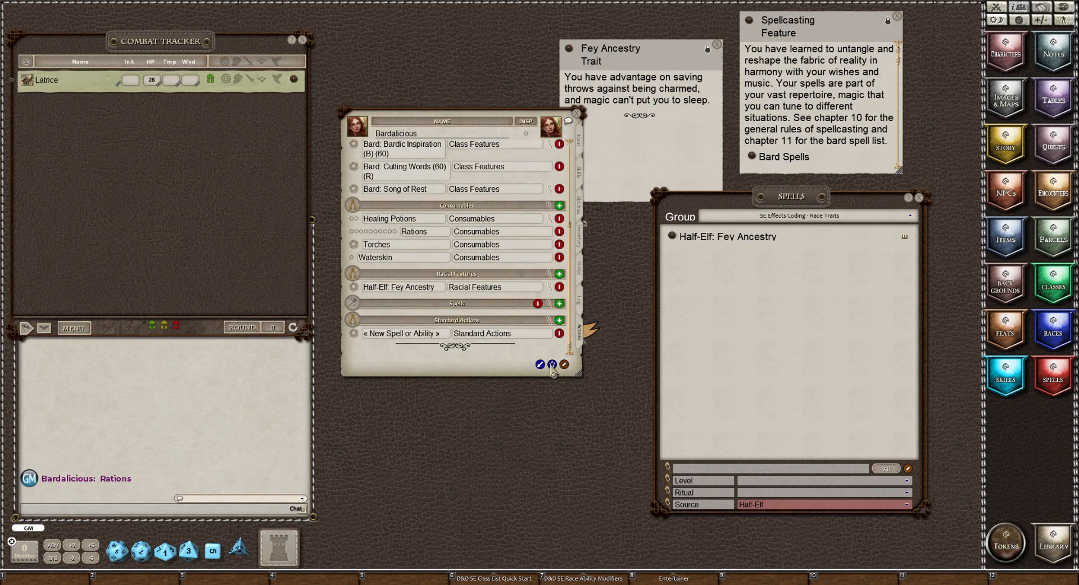
left_click(552, 365)
scroll(500, 279, "up", 5)
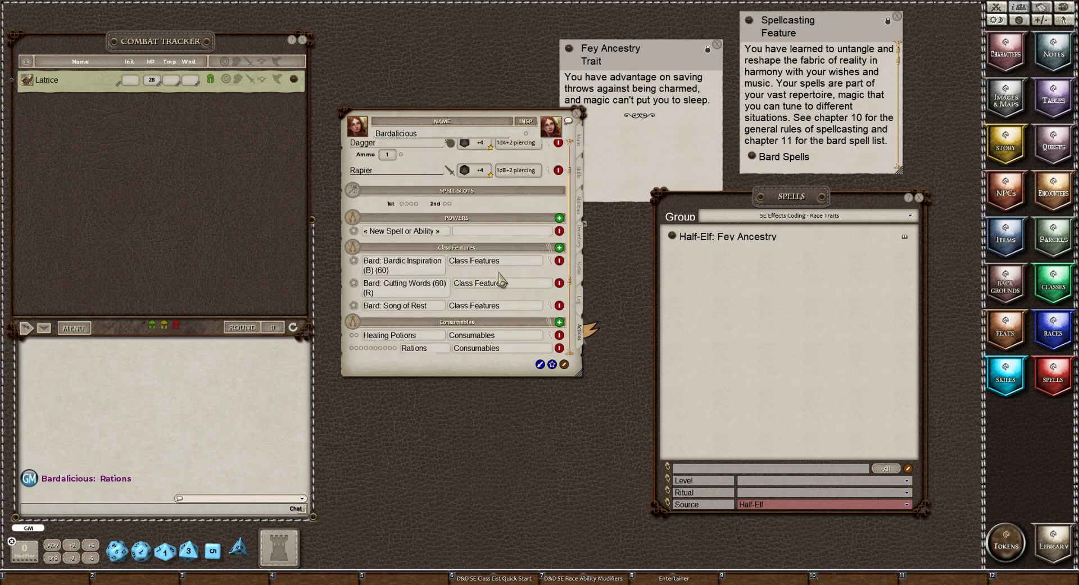
scroll(500, 279, "up", 2)
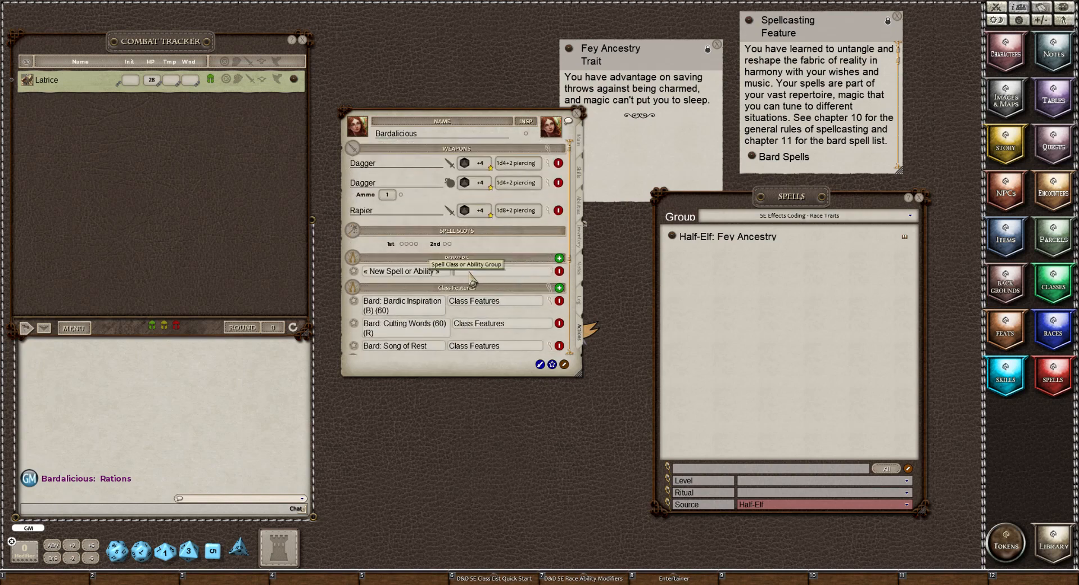
scroll(471, 277, "down", 8)
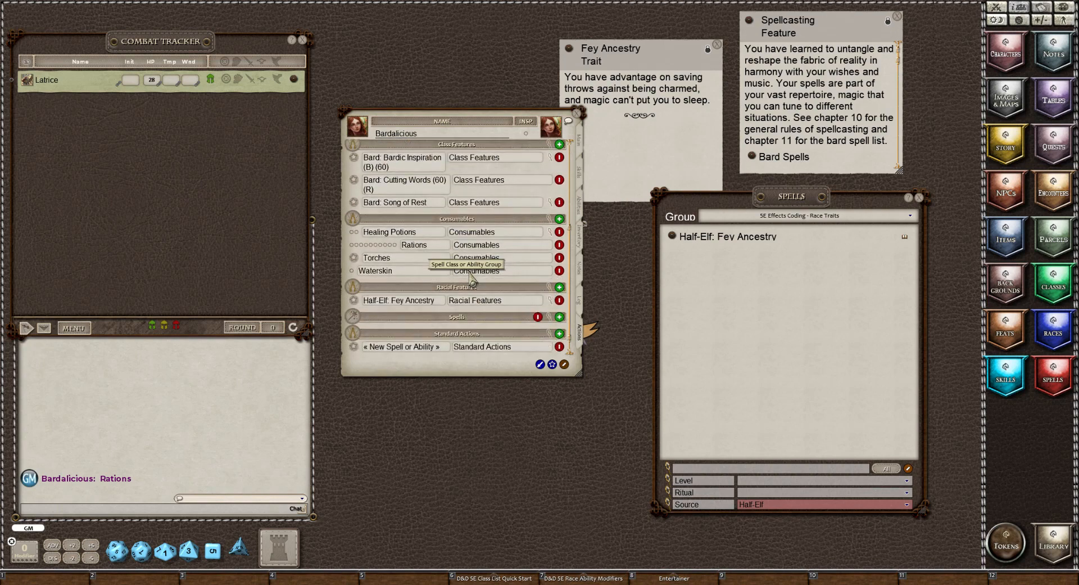
scroll(471, 277, "up", 6)
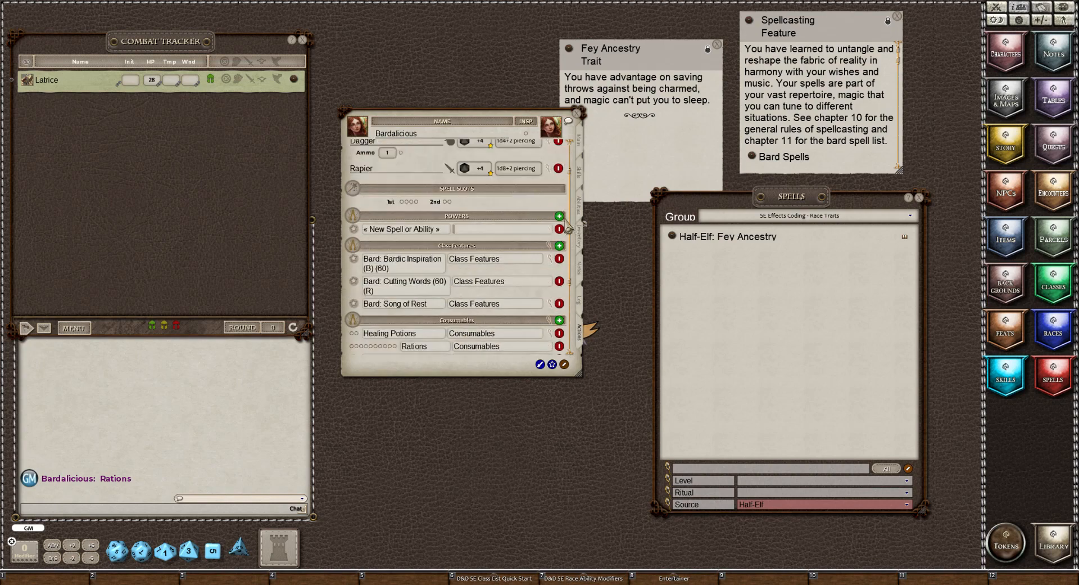
left_click(560, 230)
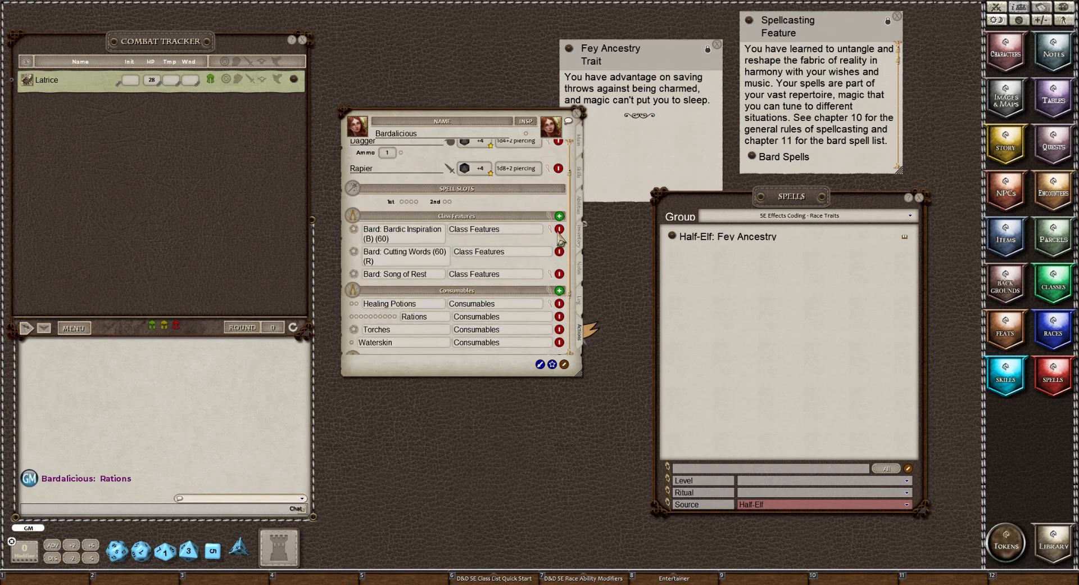
scroll(475, 325, "down", 4)
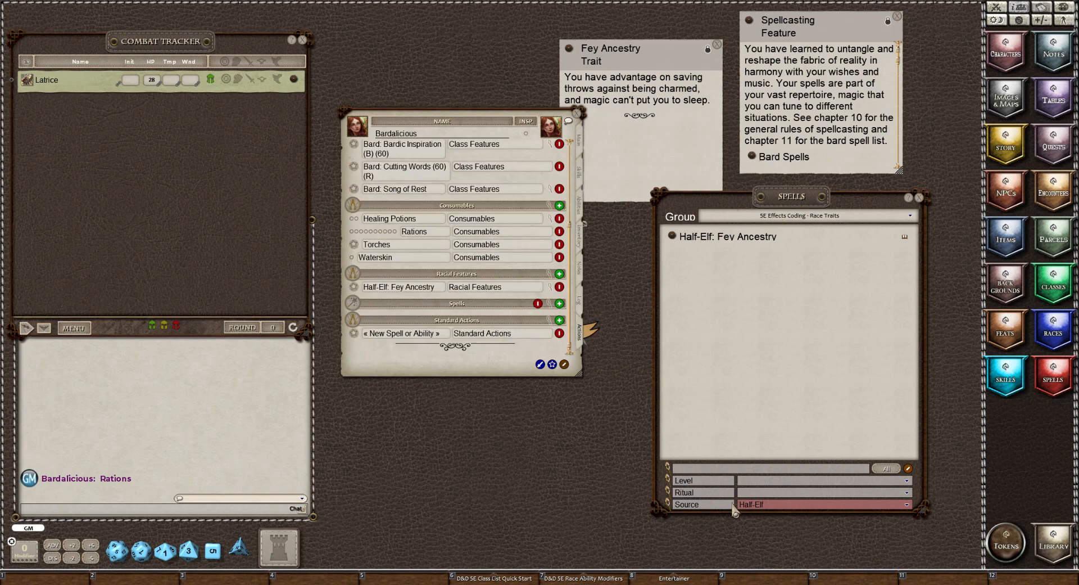
Clear the Source filter in the spells list and set its Group to (All).
left_click(755, 506)
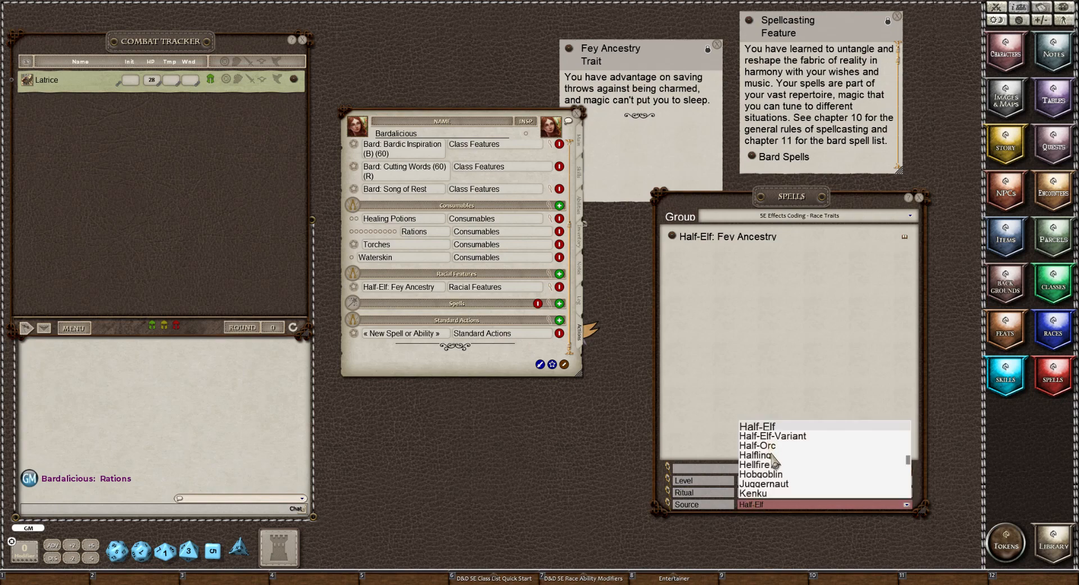
scroll(773, 458, "up", 5)
scroll(774, 460, "up", 10)
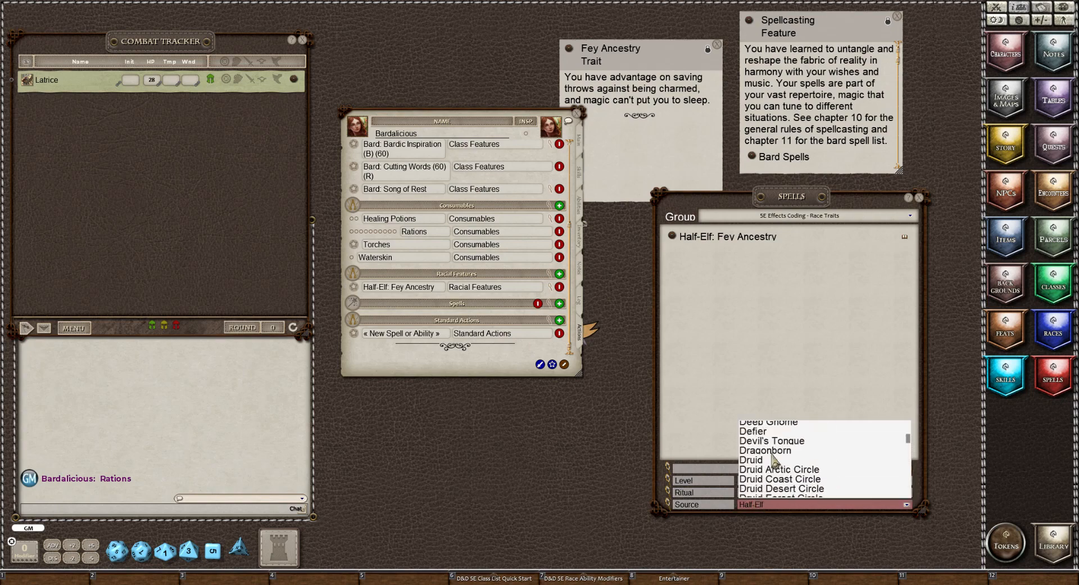
scroll(774, 458, "up", 2)
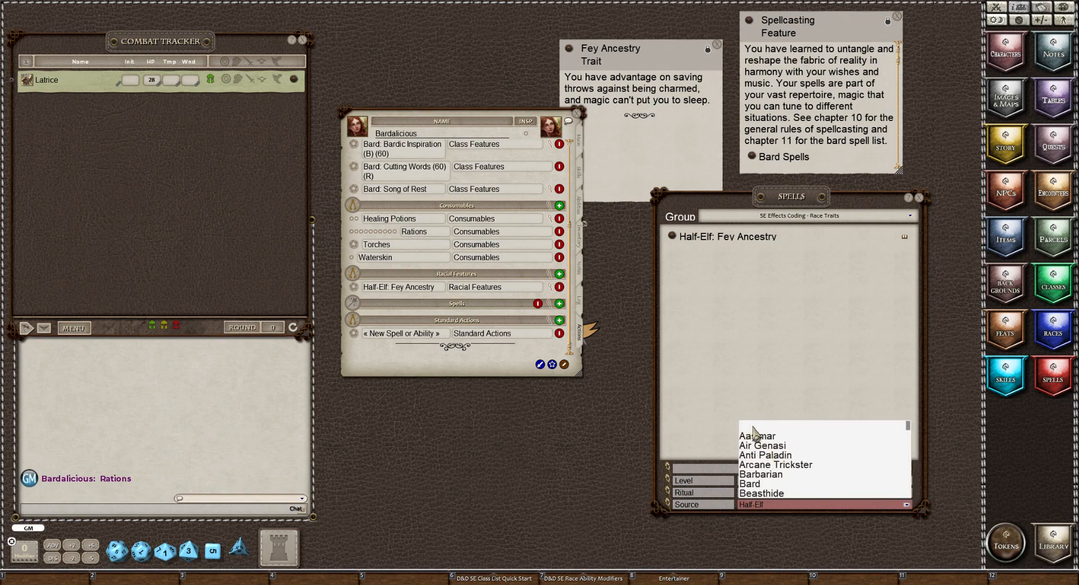
left_click(755, 430)
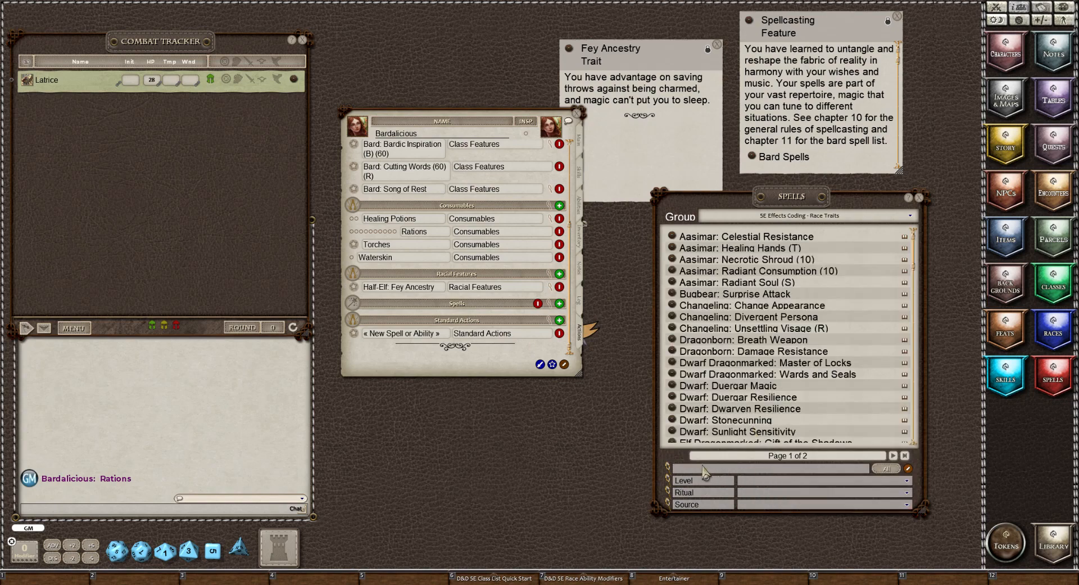
left_click(807, 218)
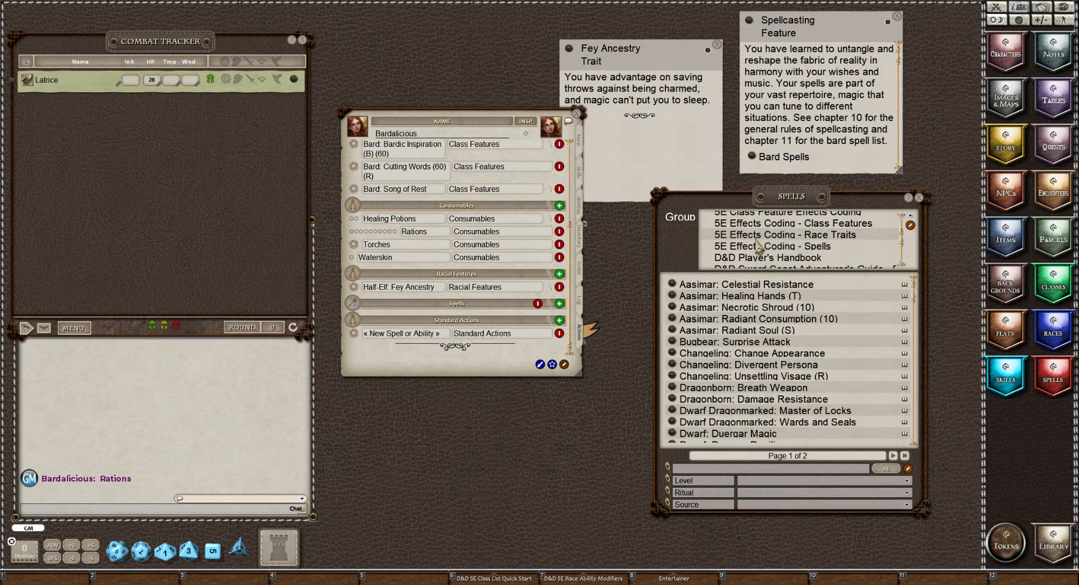
scroll(758, 248, "up", 2)
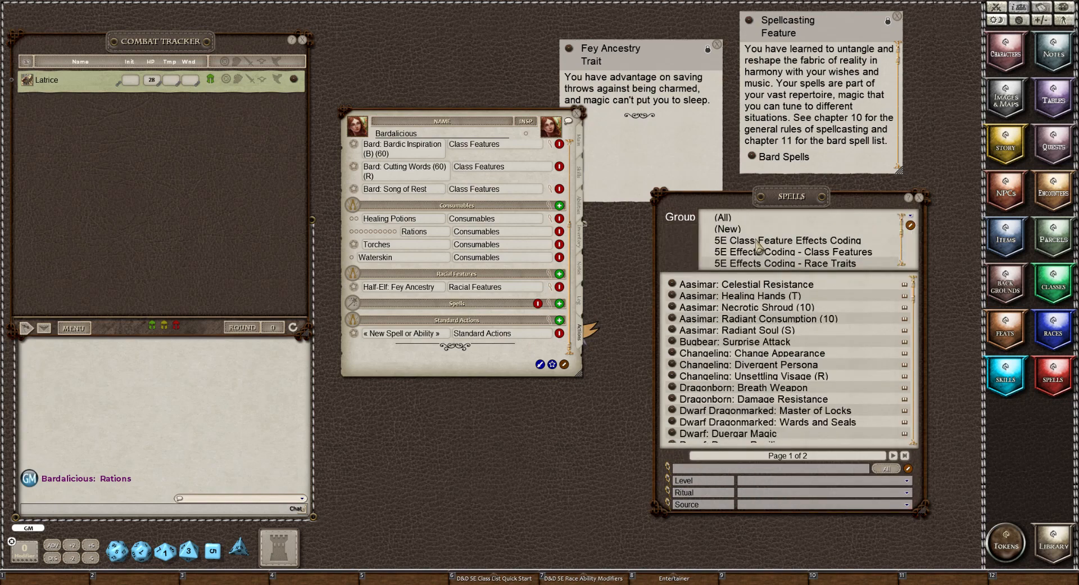
left_click(727, 219)
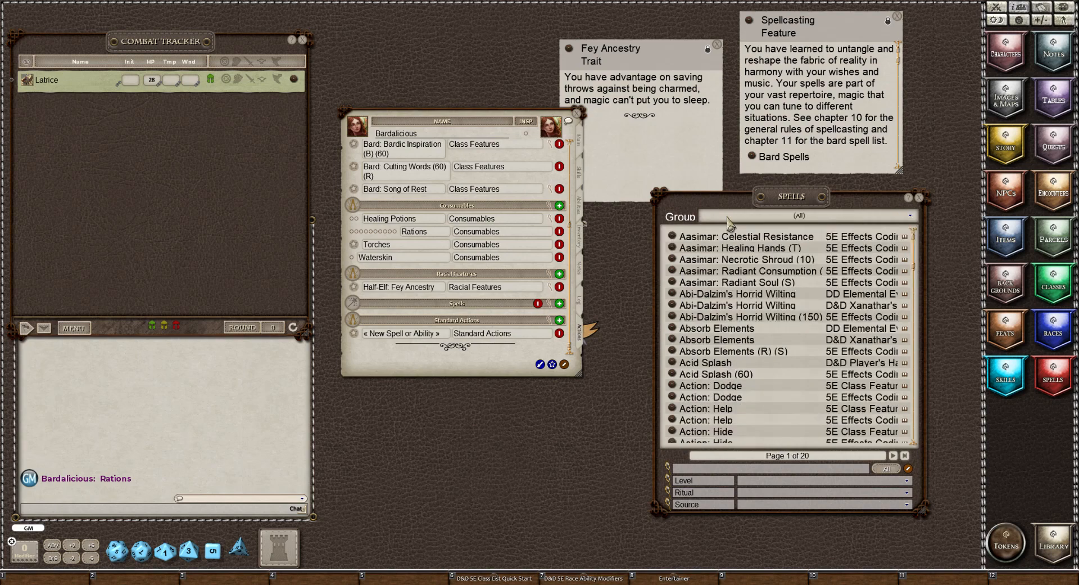
Filter the spells list by the name text "Act" to find the standard action effects.
left_click(710, 467)
type("Stand")
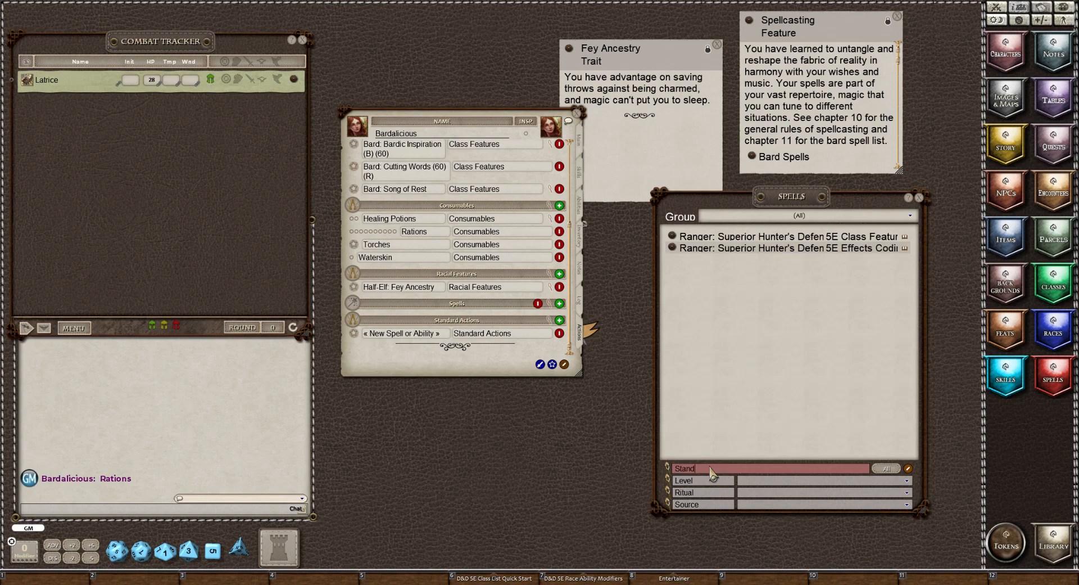
key("BackSpace")
key("BackSpace")
key("BackSpace")
key("BackSpace")
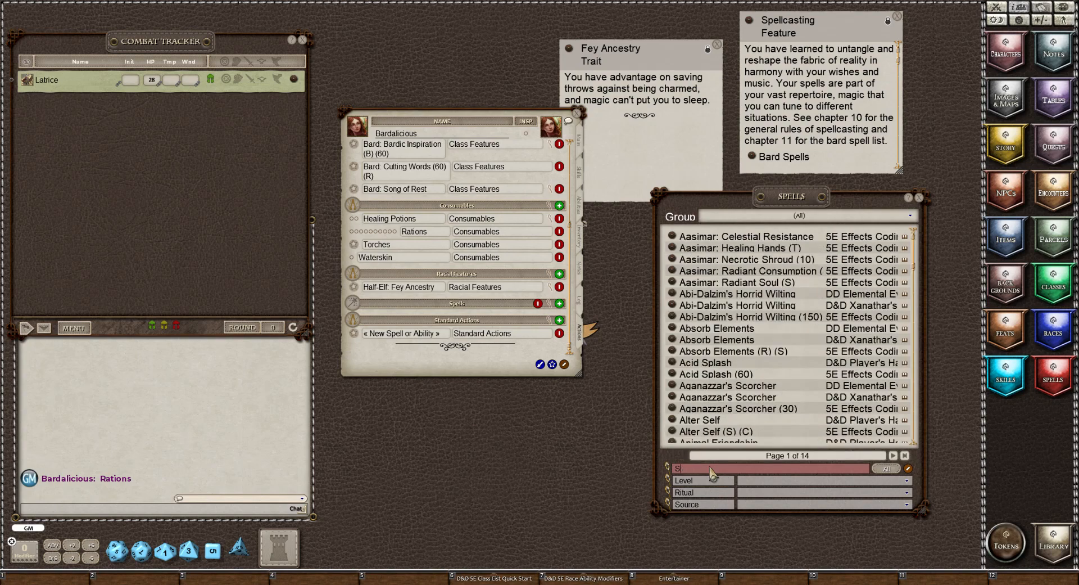
type("Acgt")
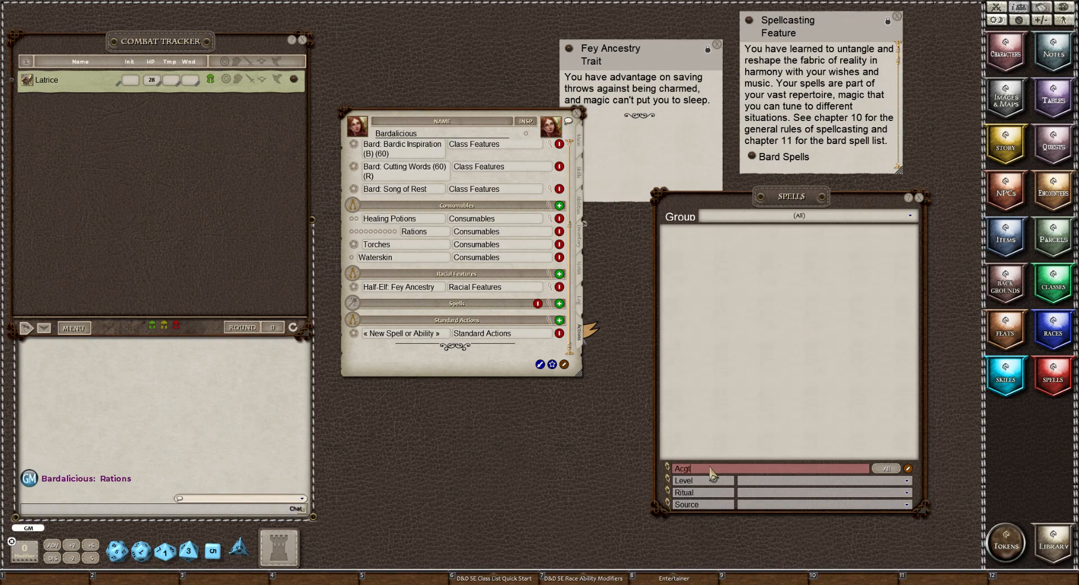
key("BackSpace")
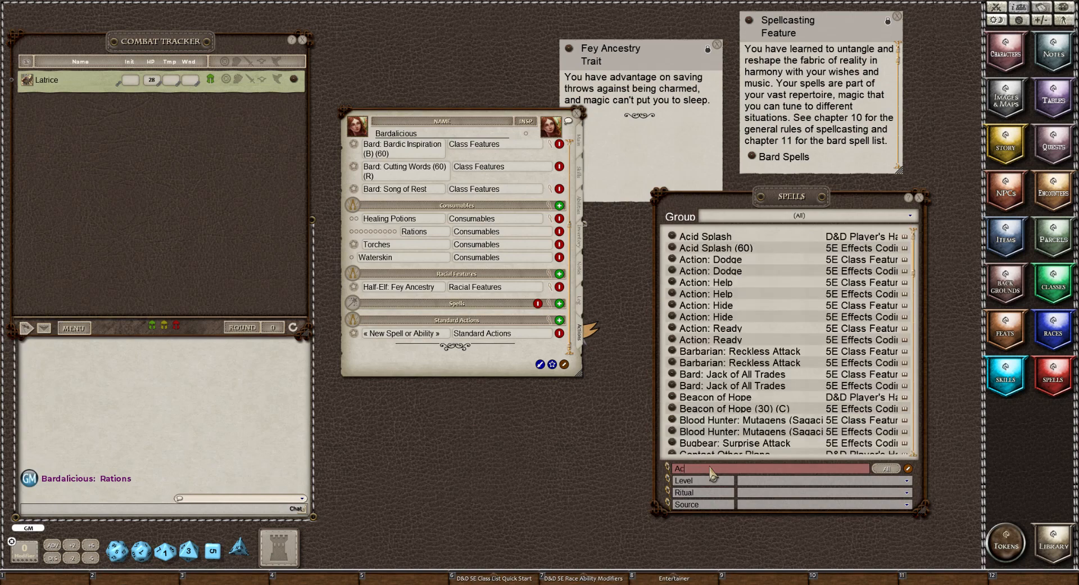
type("t")
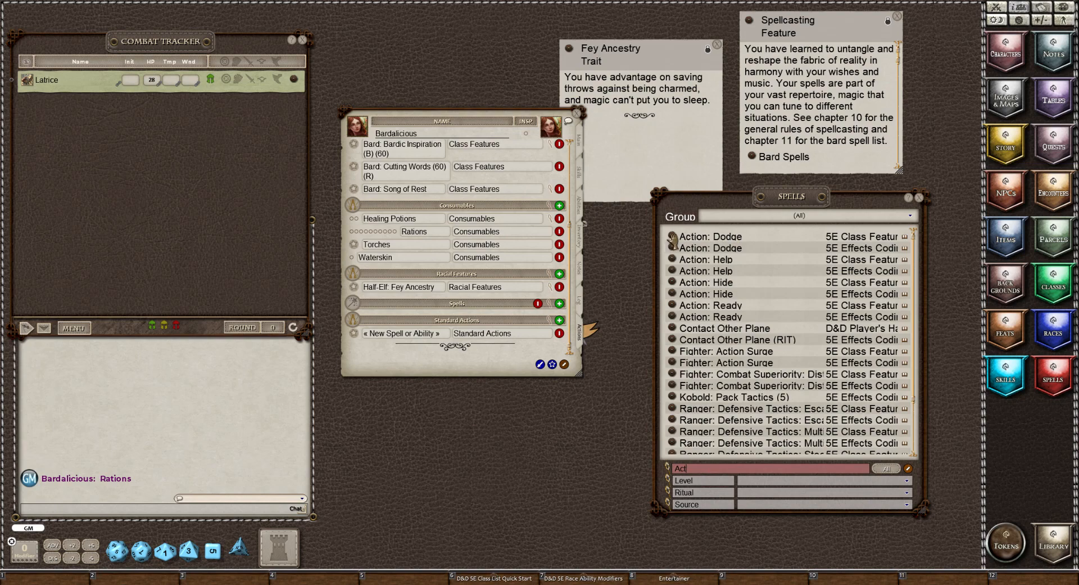
Add Action: Dodge, Help, Hide and Ready to Bardalicious's Standard Actions group and delete the group's blank placeholder power.
mouse_move(673, 236)
left_mouse_down()
mouse_move(434, 353)
mouse_move(406, 345)
left_mouse_up()
left_click(394, 335)
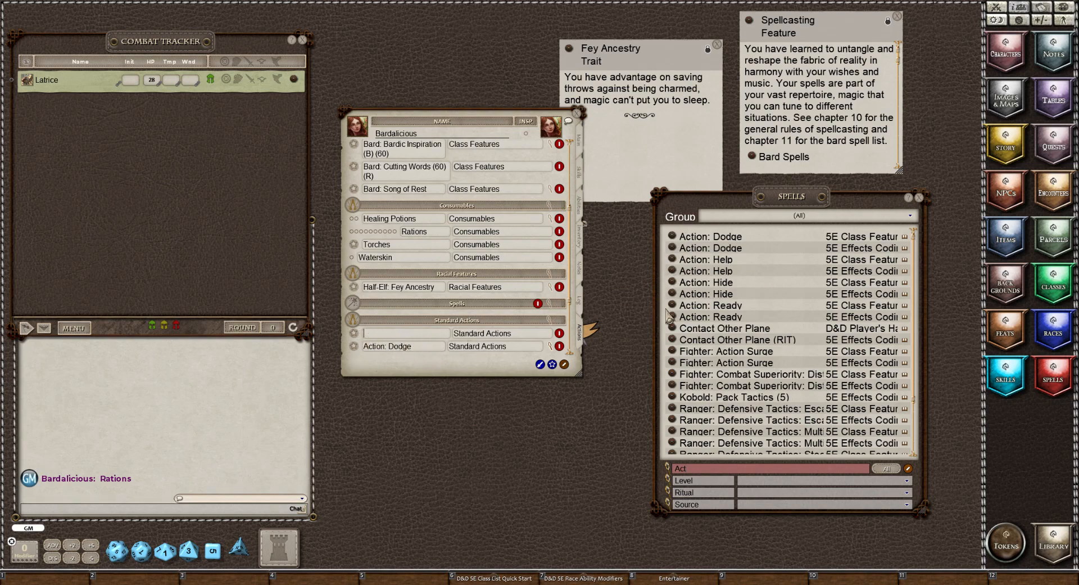
left_click_drag(671, 305, 403, 337)
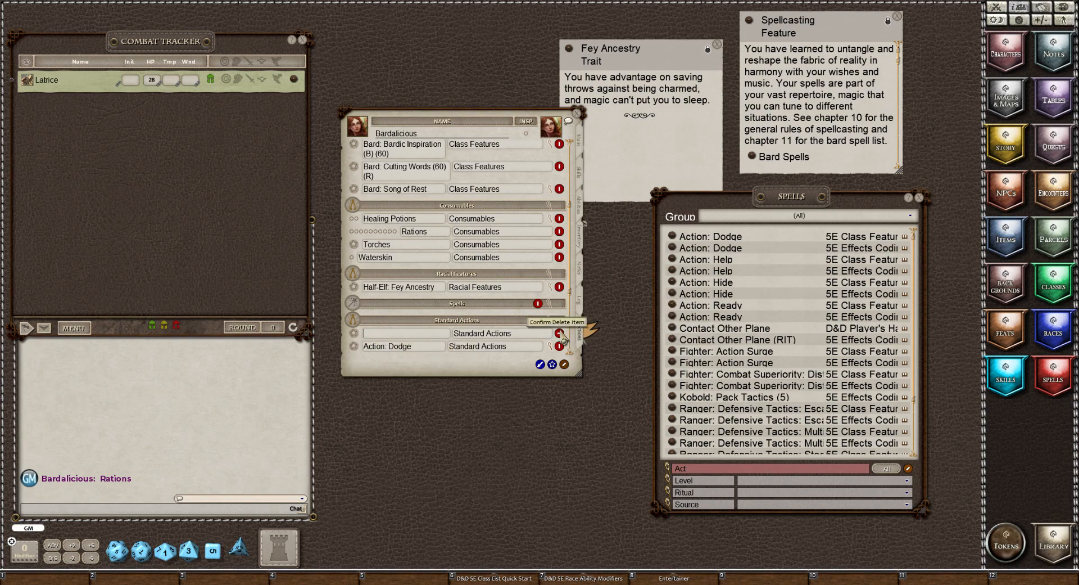
left_click(559, 333)
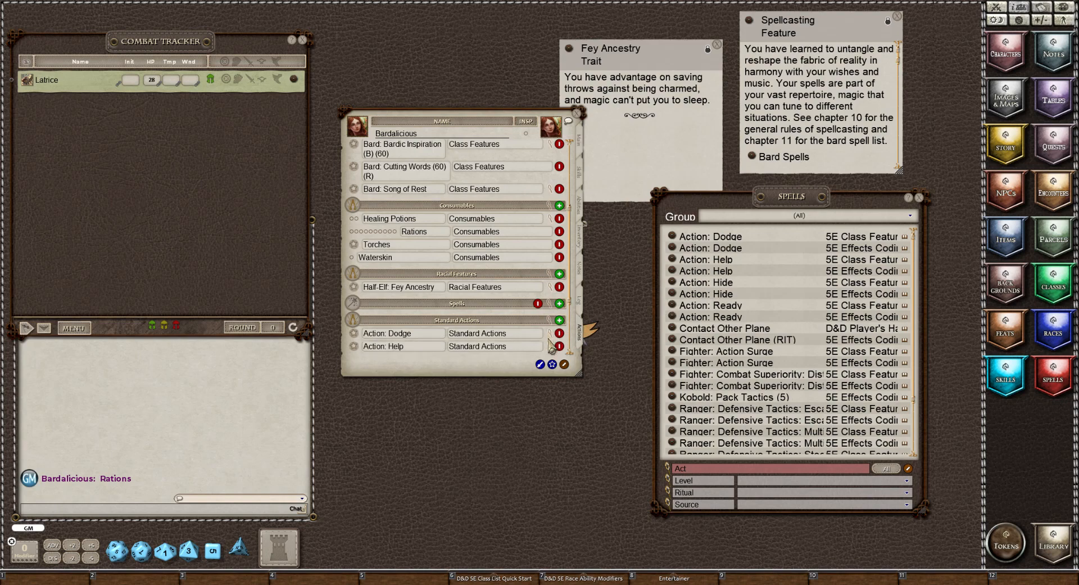
Collapse the action details of the Help, Hide and Ready powers in the Standard Actions group.
scroll(539, 337, "down", 2)
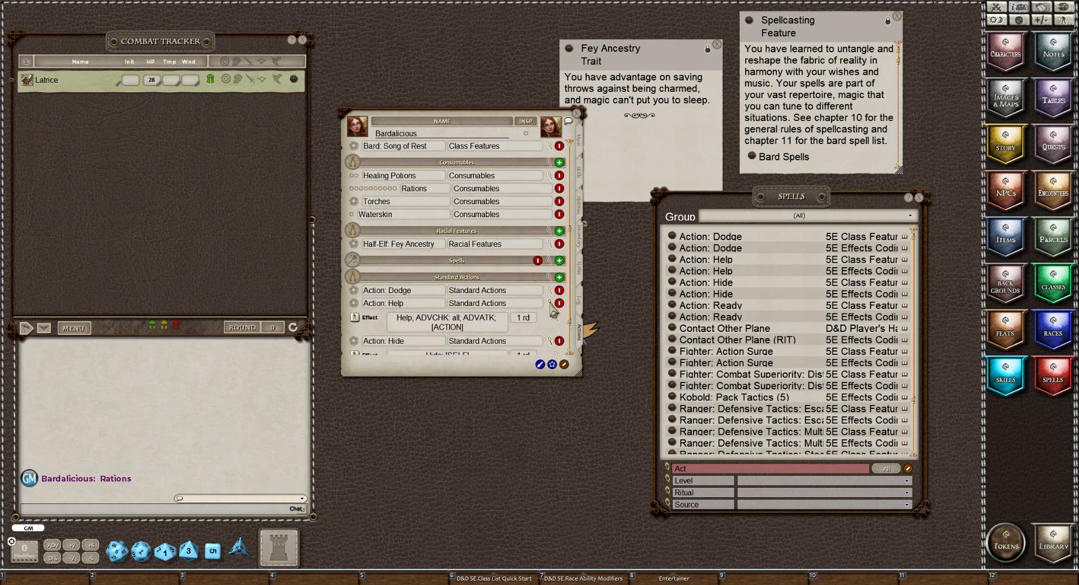
left_click(550, 318)
left_click(551, 319)
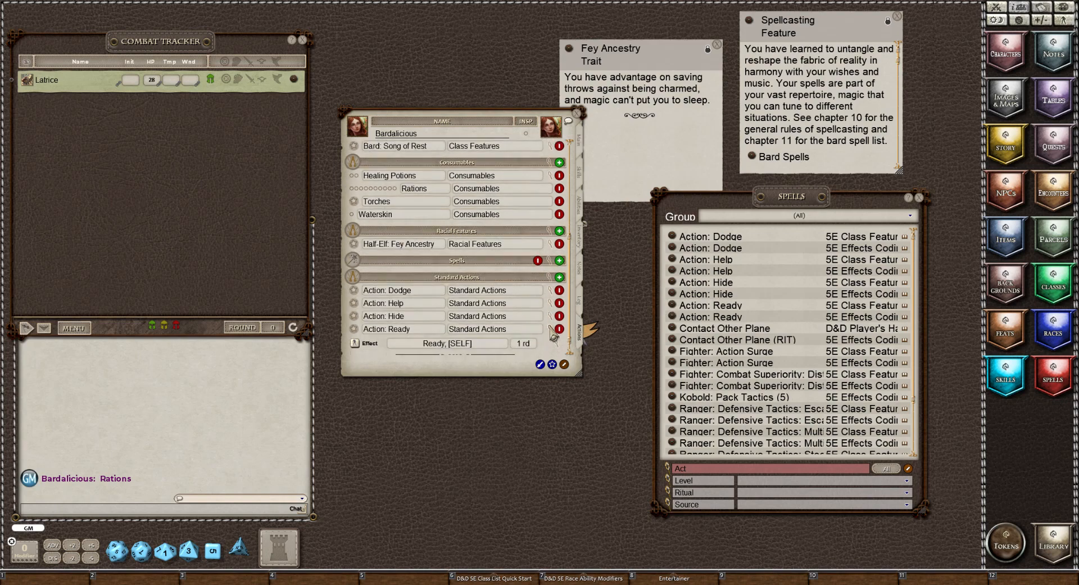
left_click(551, 329)
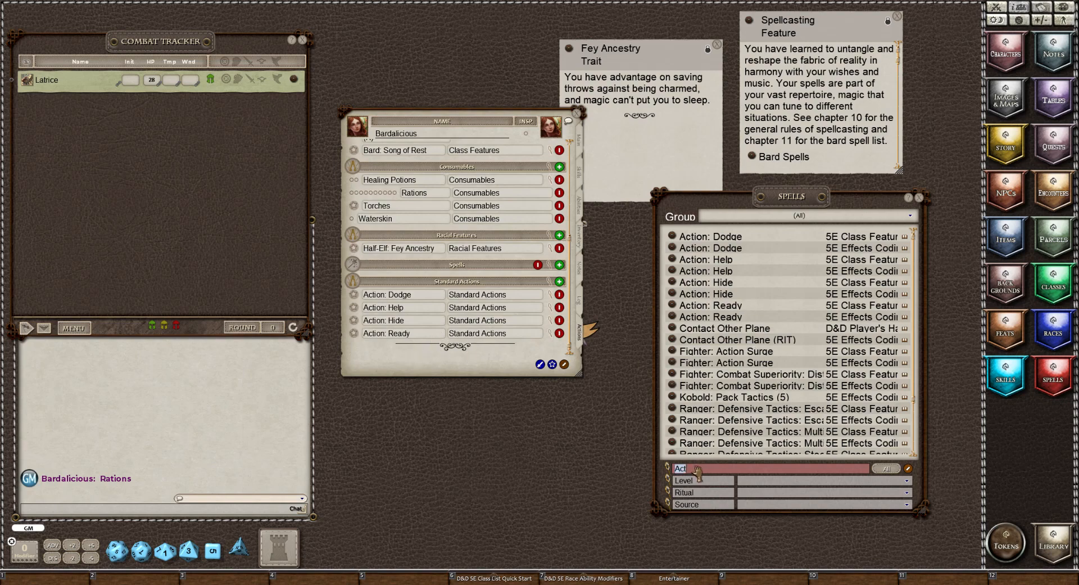
Clear the name search in the spells list and filter it to Source Bard and Level 0.
key("BackSpace")
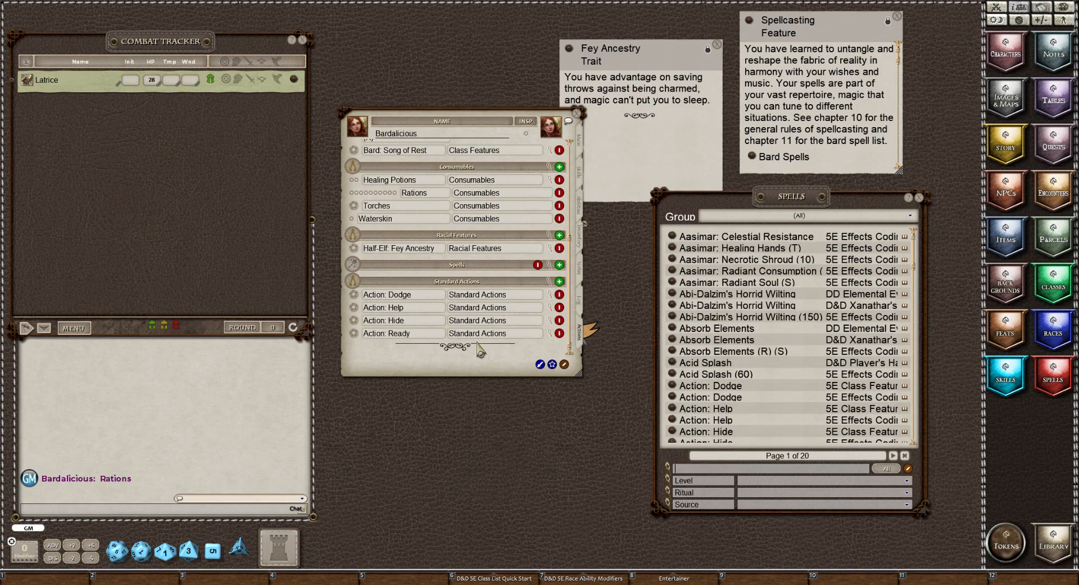
scroll(480, 350, "up", 3)
scroll(481, 350, "up", 3)
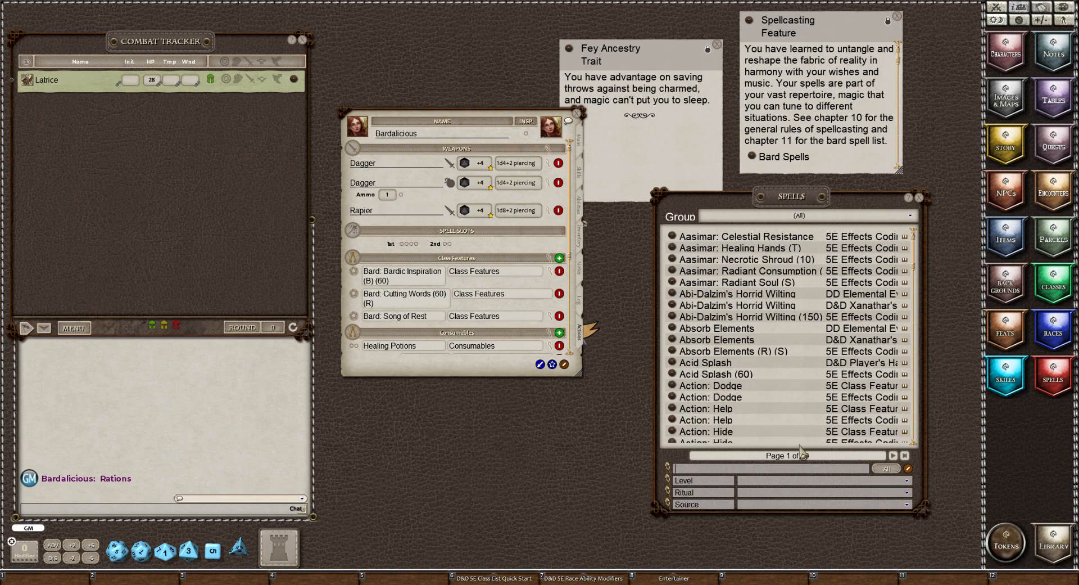
left_click(754, 504)
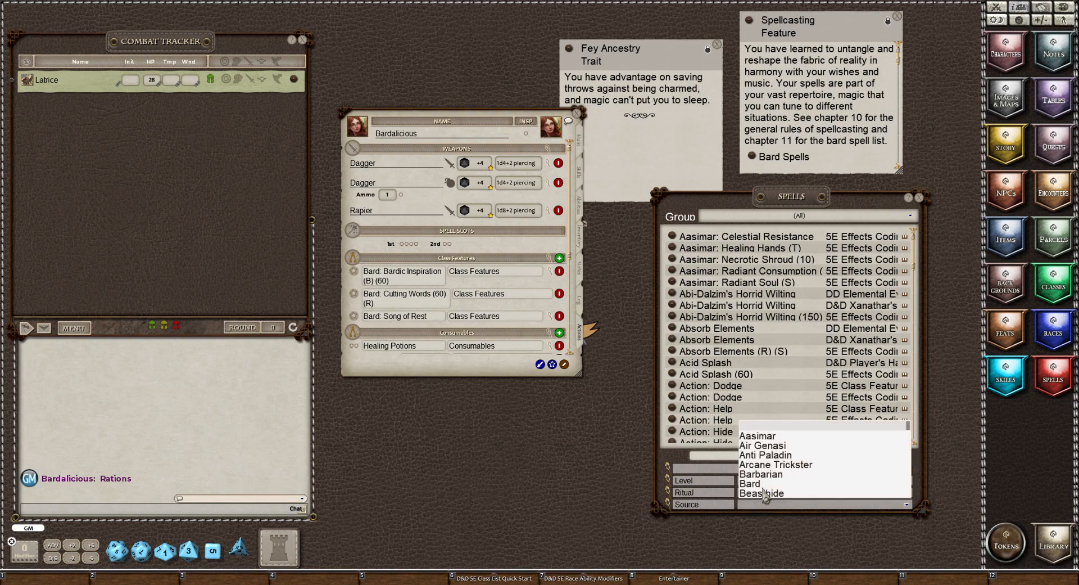
left_click(757, 484)
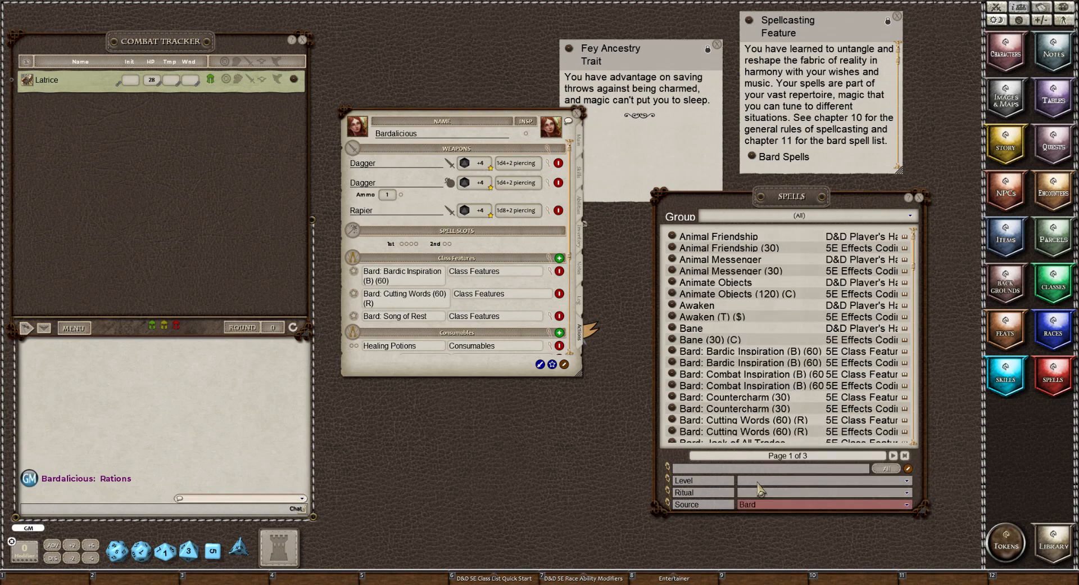
left_click(743, 481)
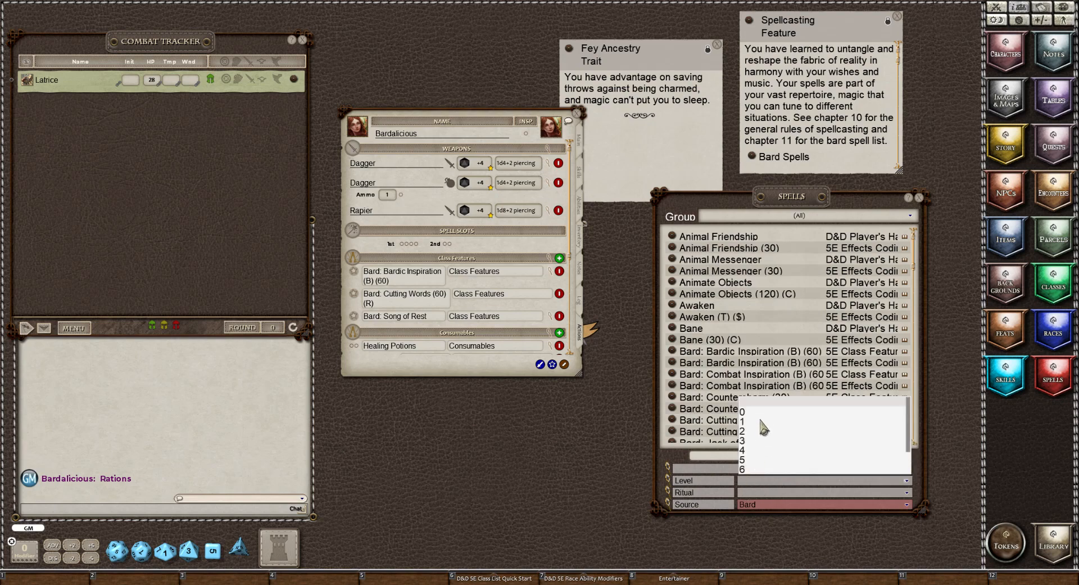
left_click(742, 412)
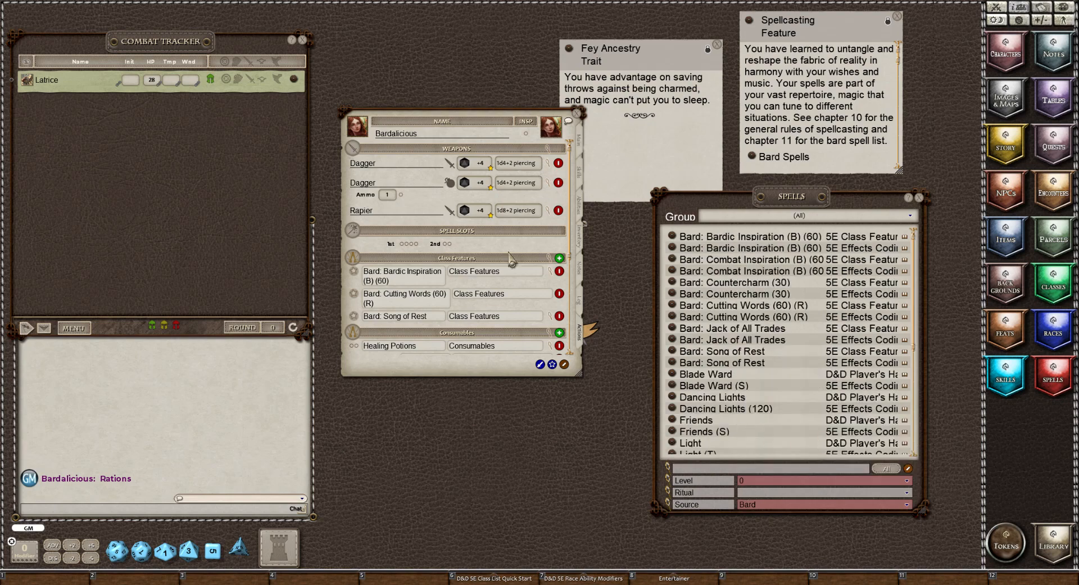
Add the cantrips Mage Hand (30) and Vicious Mockery (60) to Bardalicious's Spells group and collapse their action details.
scroll(448, 301, "down", 3)
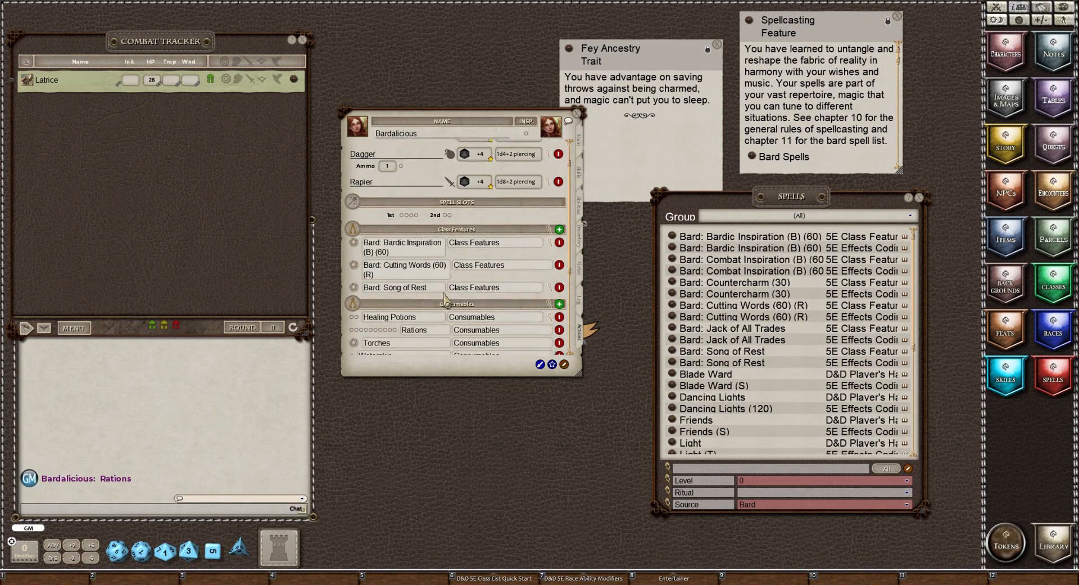
scroll(449, 300, "up", 3)
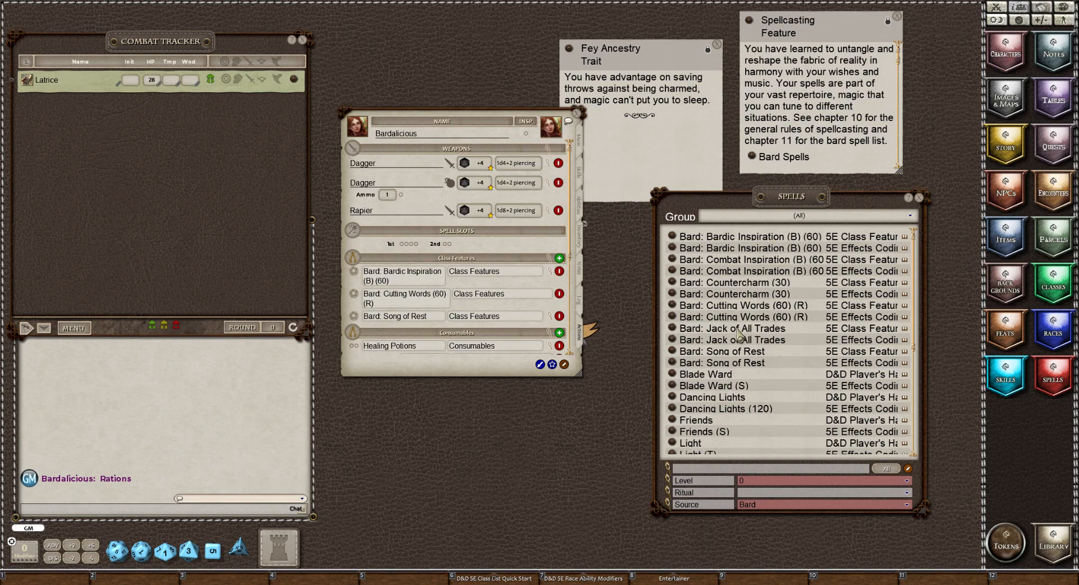
scroll(738, 336, "down", 1)
scroll(739, 335, "down", 6)
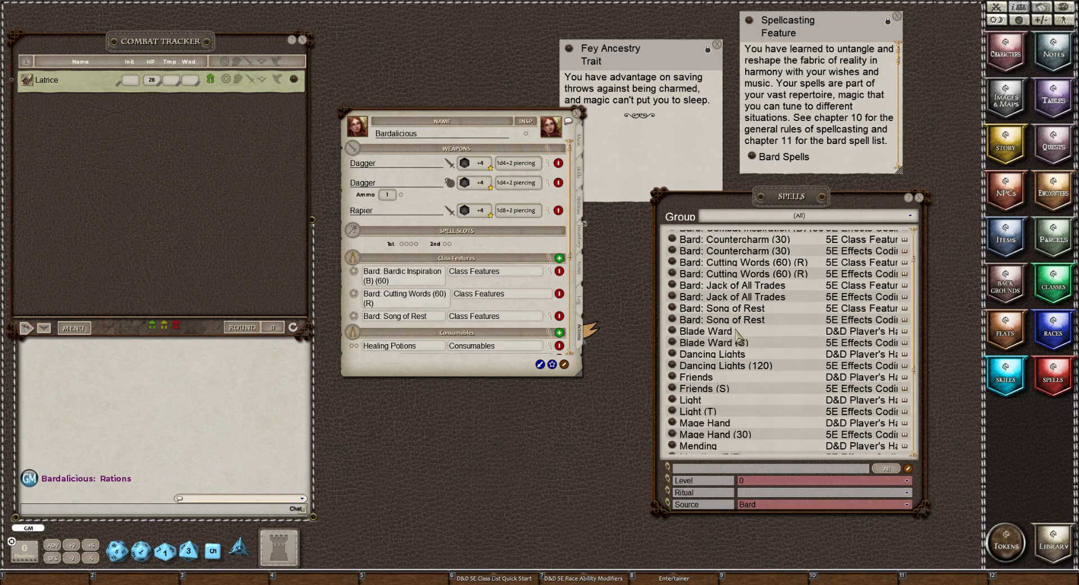
scroll(738, 338, "down", 4)
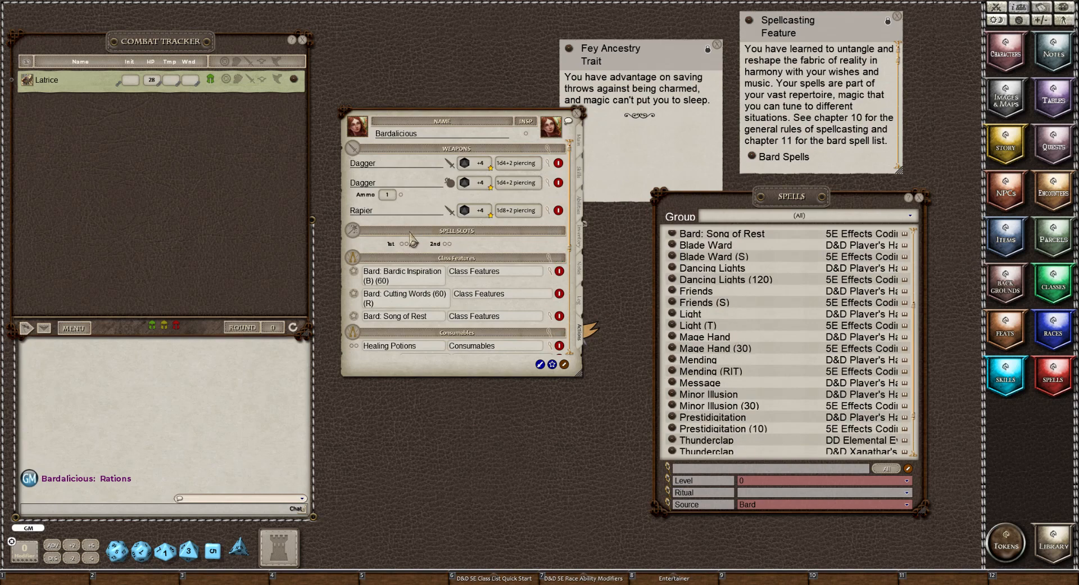
scroll(429, 251, "down", 3)
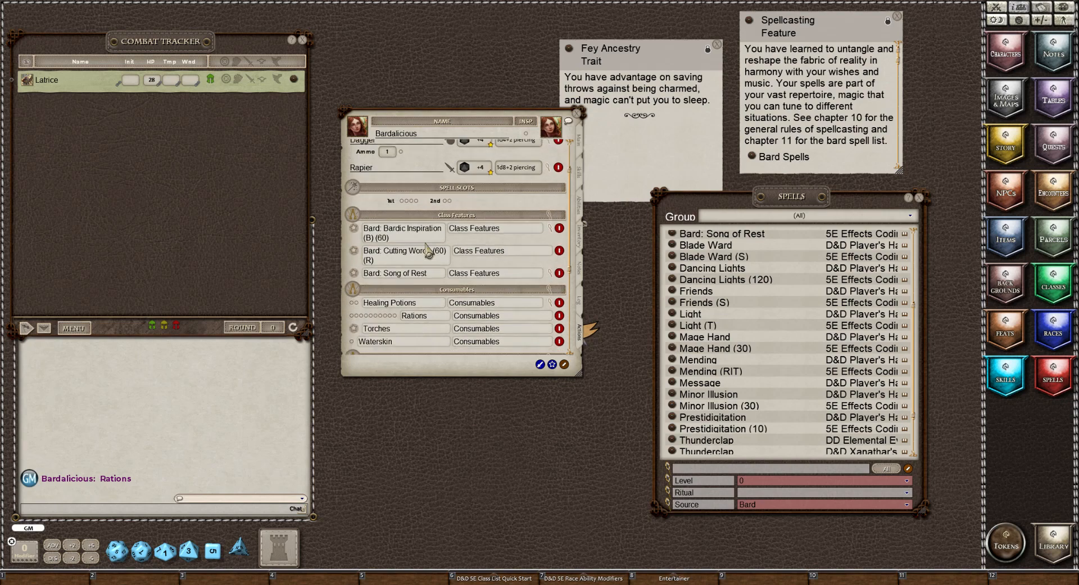
scroll(429, 251, "down", 1)
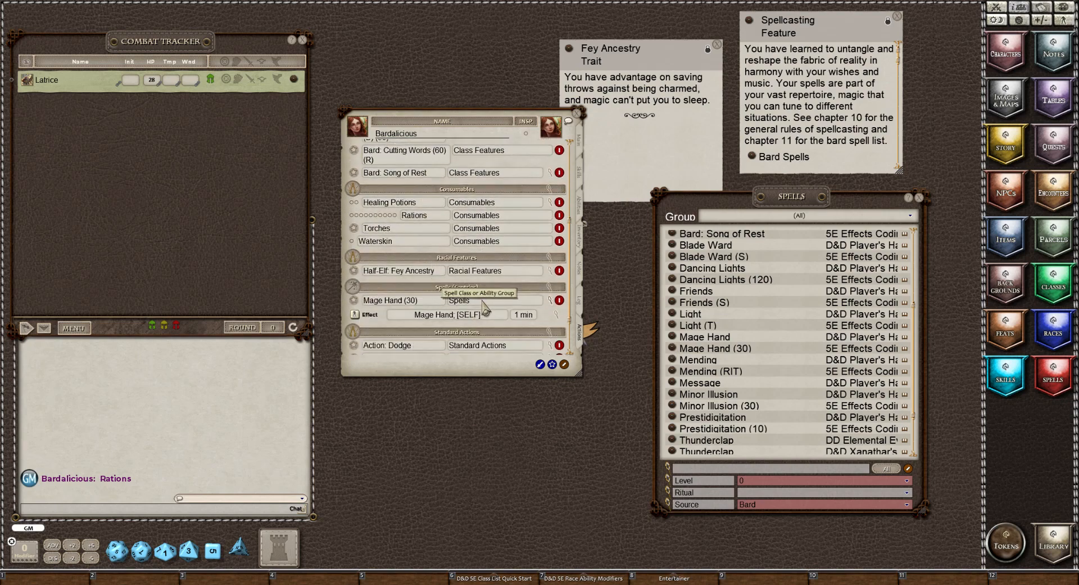
scroll(745, 358, "down", 5)
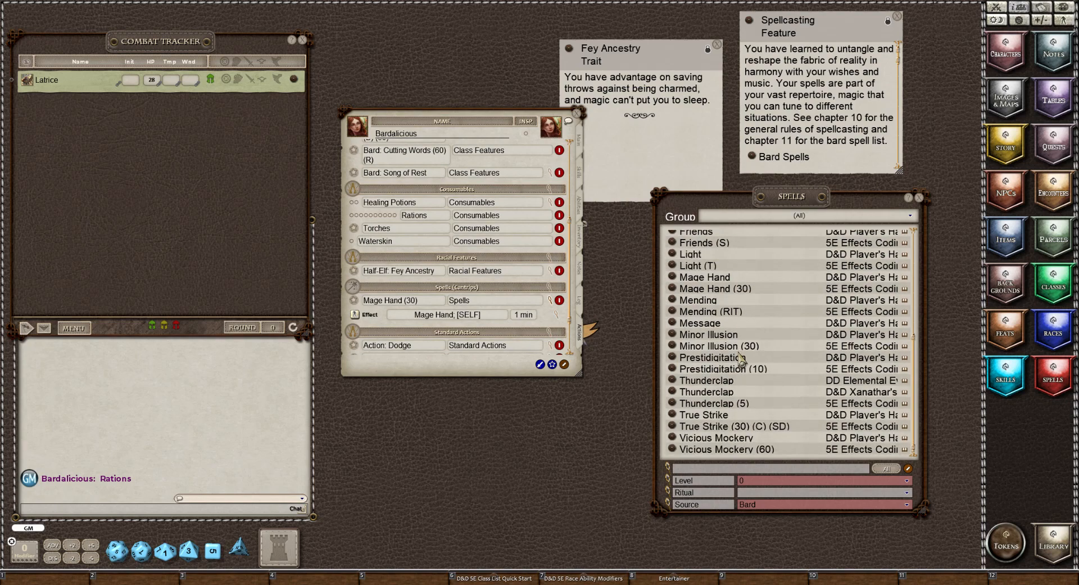
left_click_drag(675, 450, 474, 308)
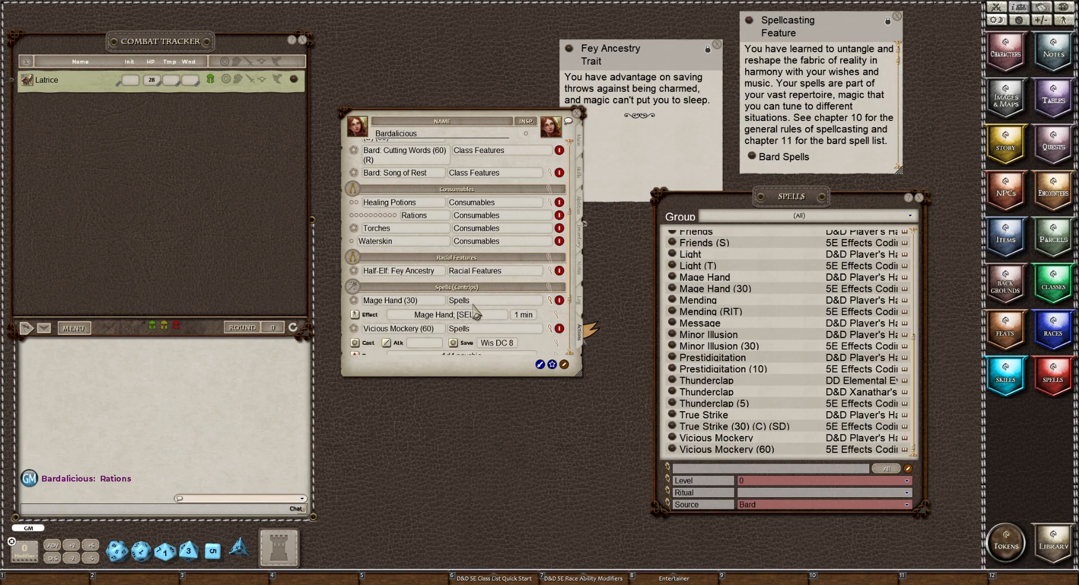
left_click(551, 299)
left_click(550, 313)
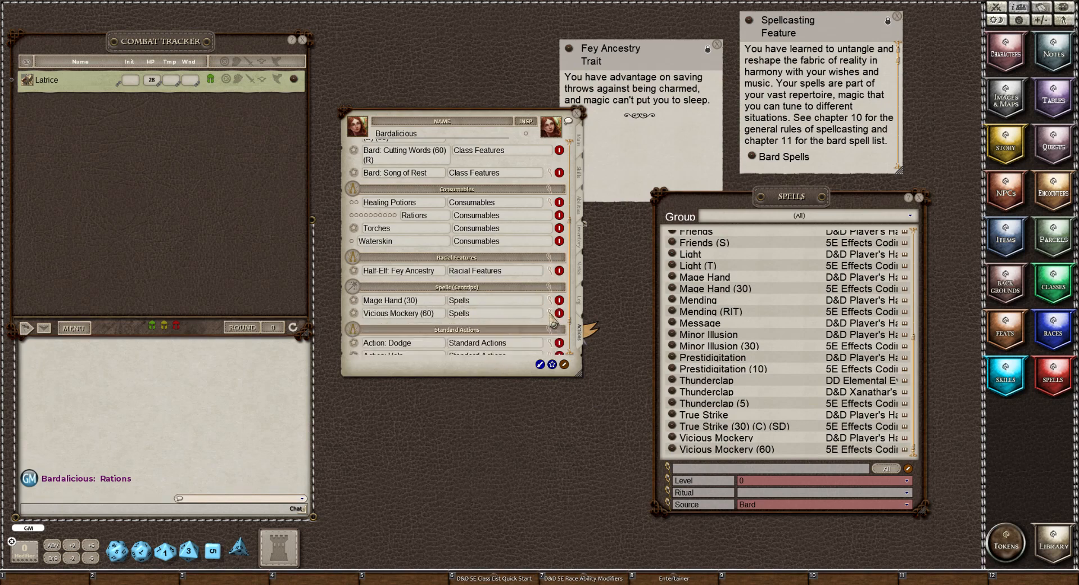
Set the spells list's Level filter to 1 and add Charm Person (30) to Bardalicious's spells.
left_click(761, 481)
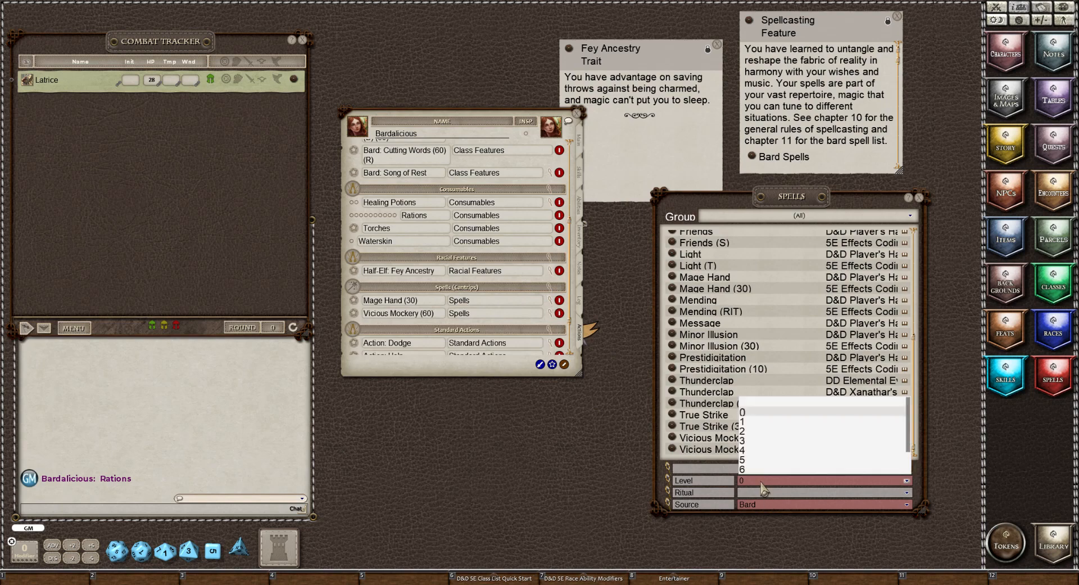
left_click(748, 422)
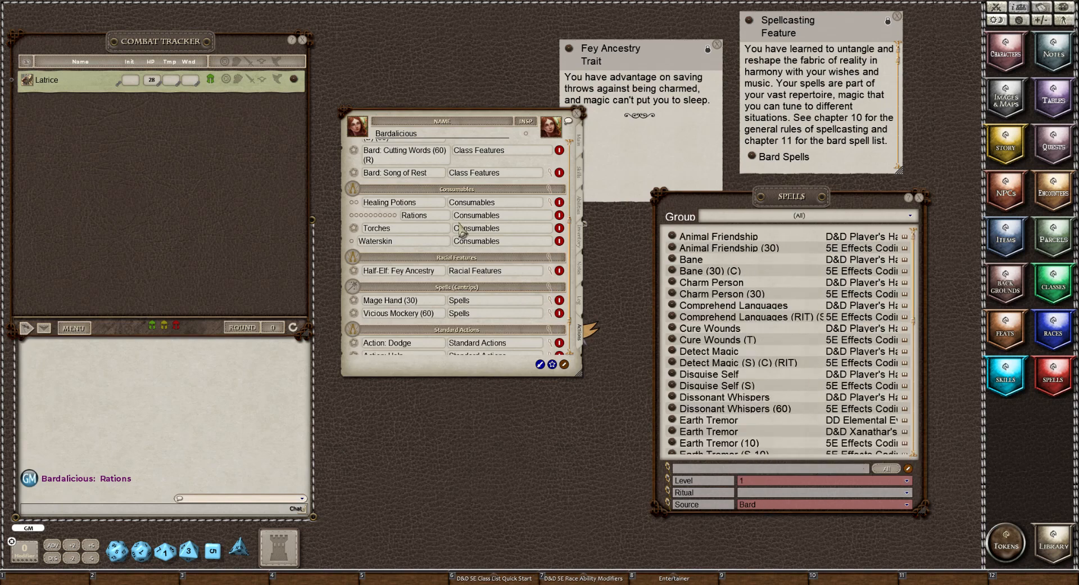
scroll(453, 256, "up", 3)
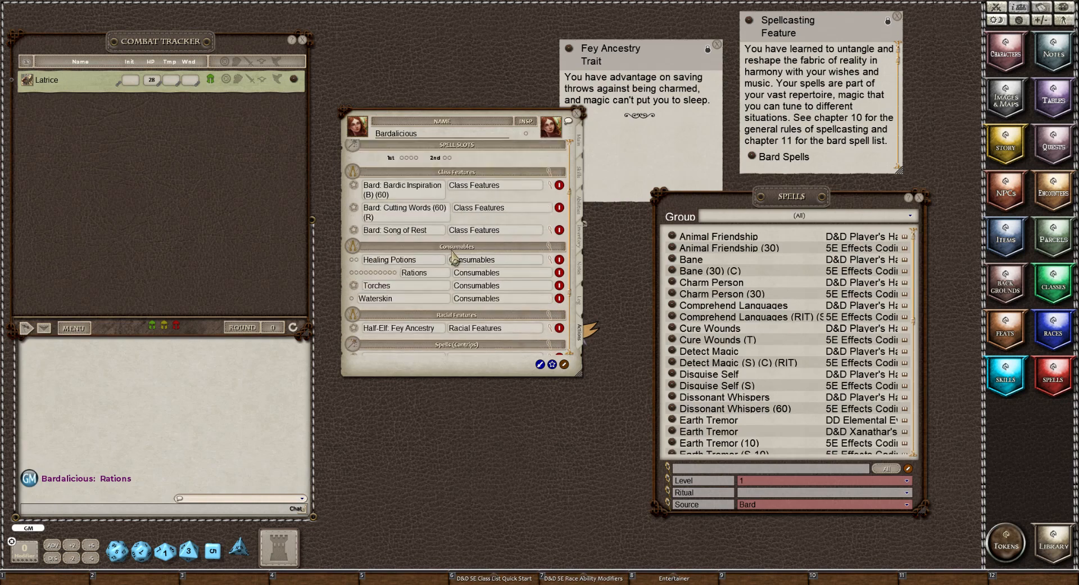
scroll(454, 258, "up", 5)
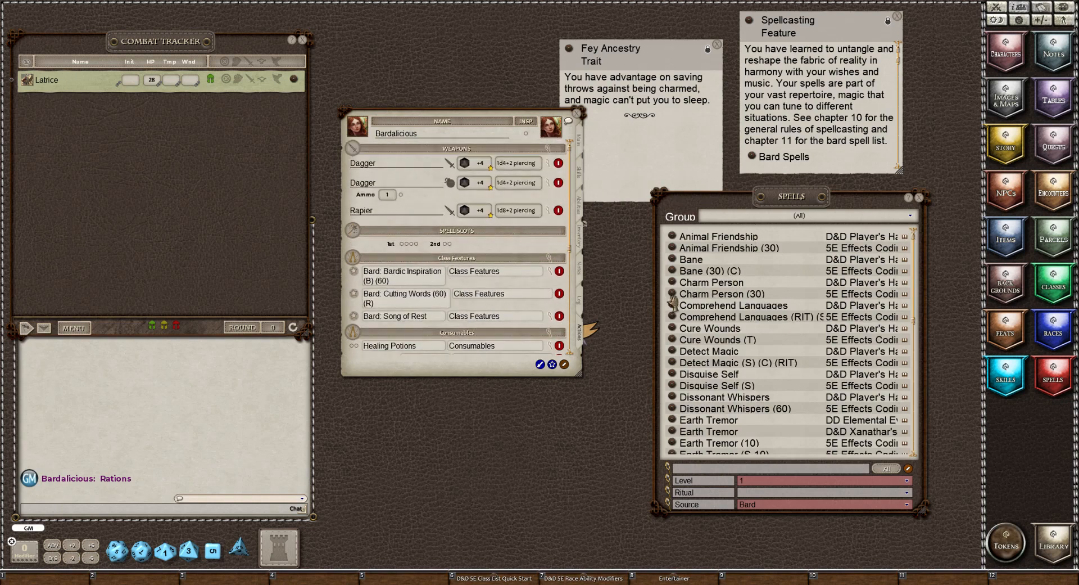
left_click_drag(672, 297, 497, 274)
scroll(445, 266, "down", 4)
scroll(440, 261, "down", 6)
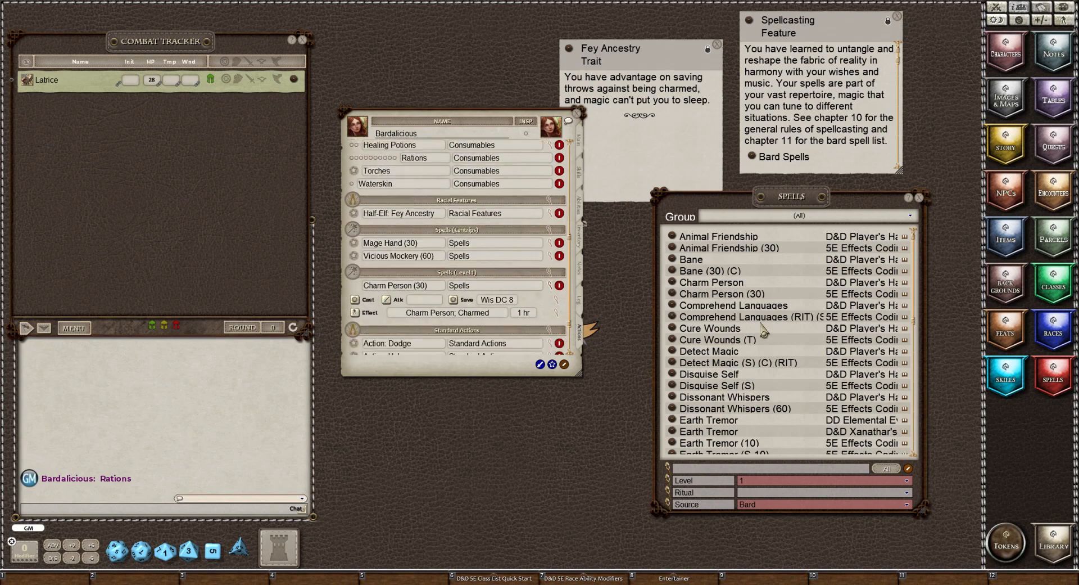
Add Faerie Fire (60) (C) and Healing Word (B) (60) to Bardalicious's level 1 spells.
scroll(761, 324, "down", 3)
scroll(763, 331, "down", 2)
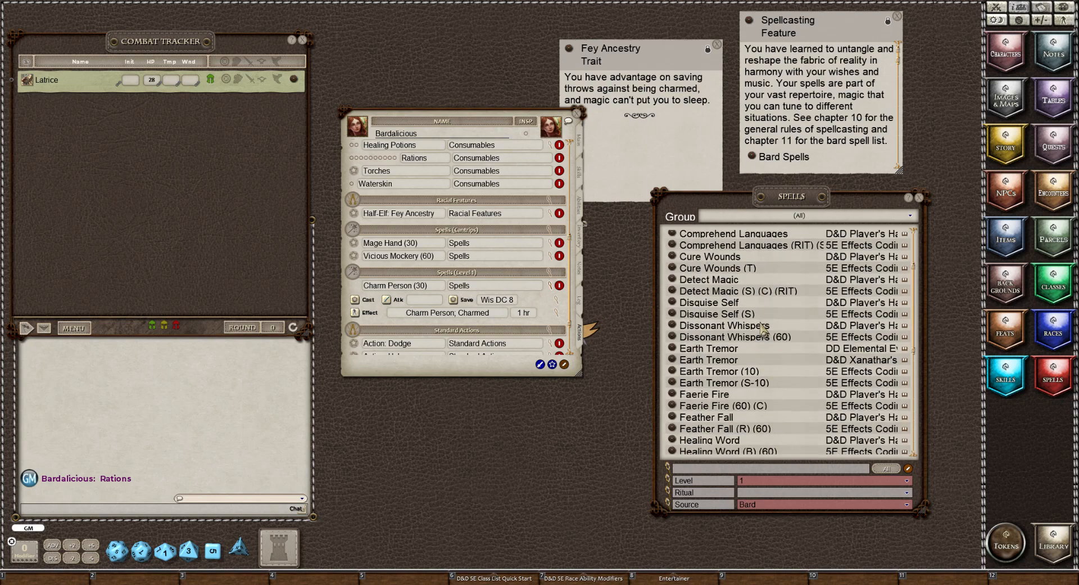
scroll(762, 329, "down", 3)
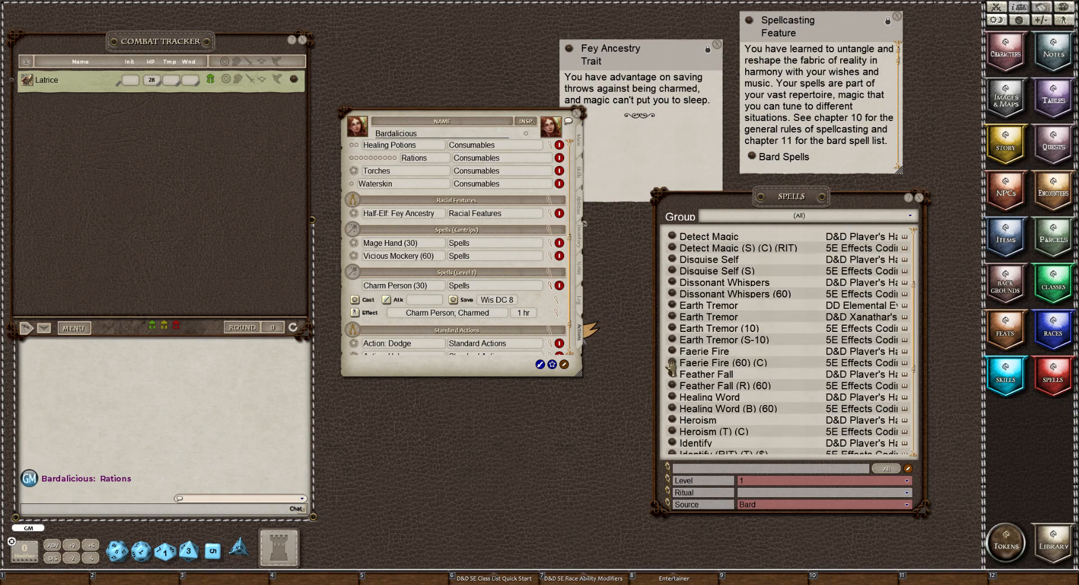
left_click_drag(669, 368, 475, 298)
scroll(746, 343, "down", 2)
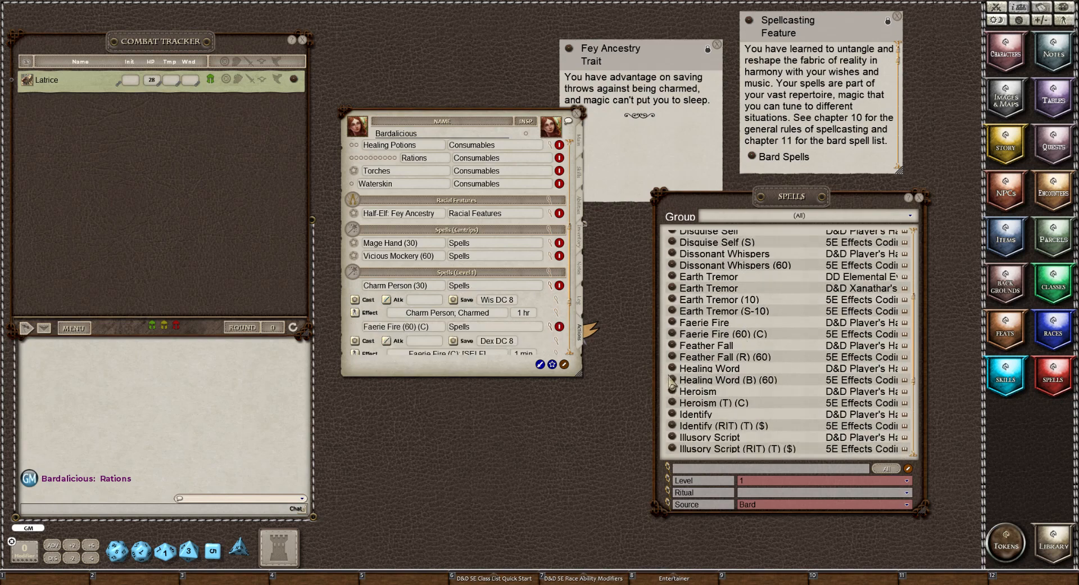
mouse_move(671, 379)
left_mouse_down()
mouse_move(616, 368)
mouse_move(486, 306)
left_mouse_up()
scroll(736, 360, "down", 6)
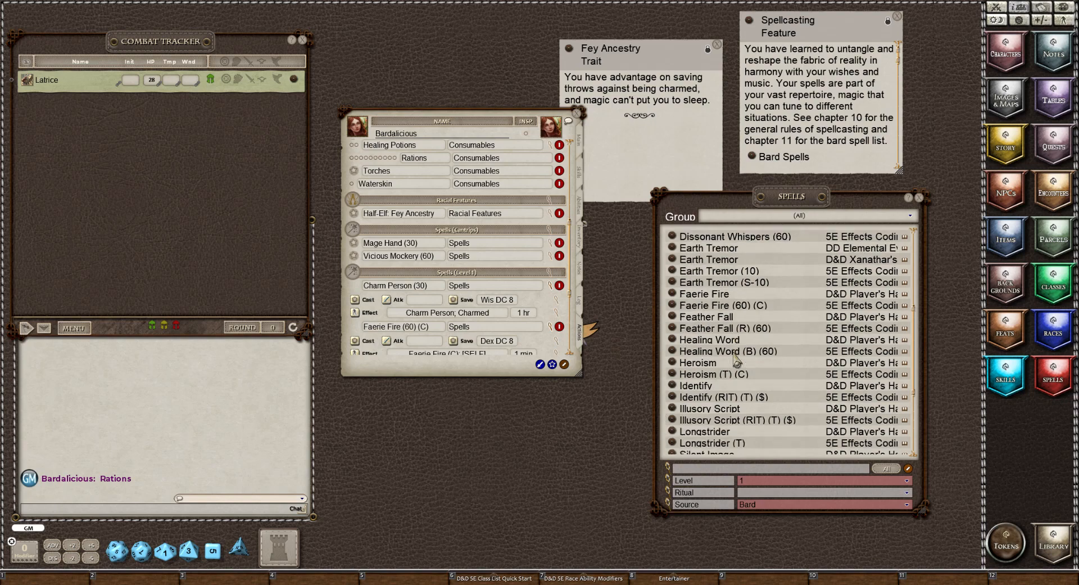
Add Sleep (90) to Bardalicious's level 1 spells and collapse the action details of all four level 1 spells.
scroll(735, 358, "down", 5)
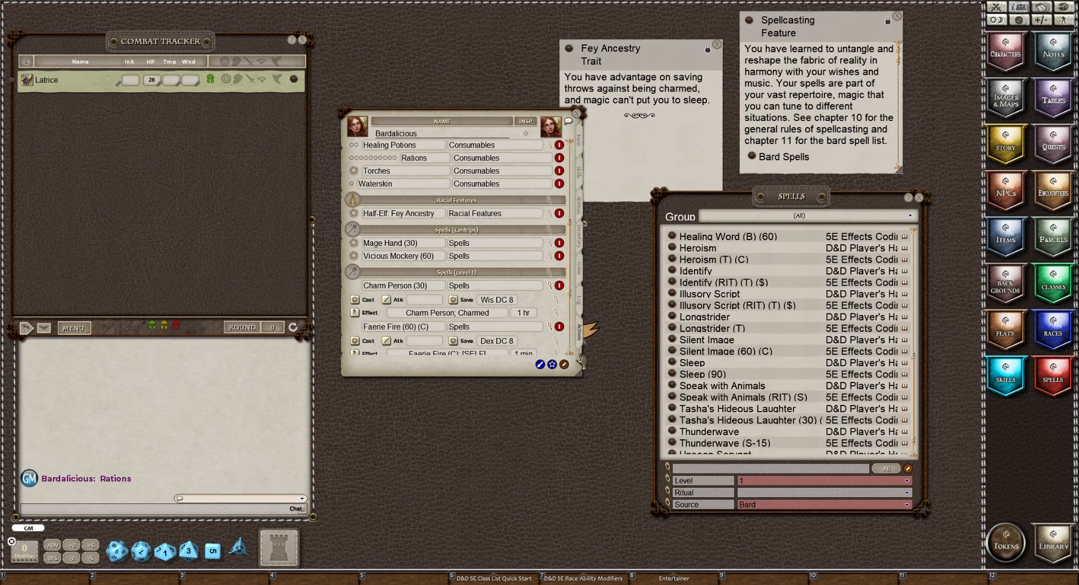
left_click(549, 287)
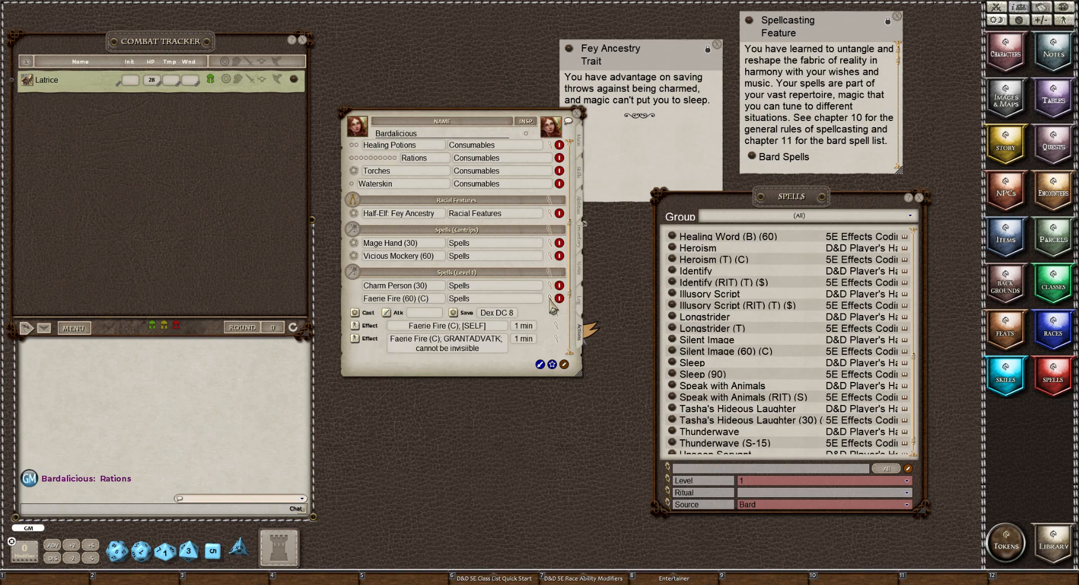
left_click(549, 298)
left_click(551, 310)
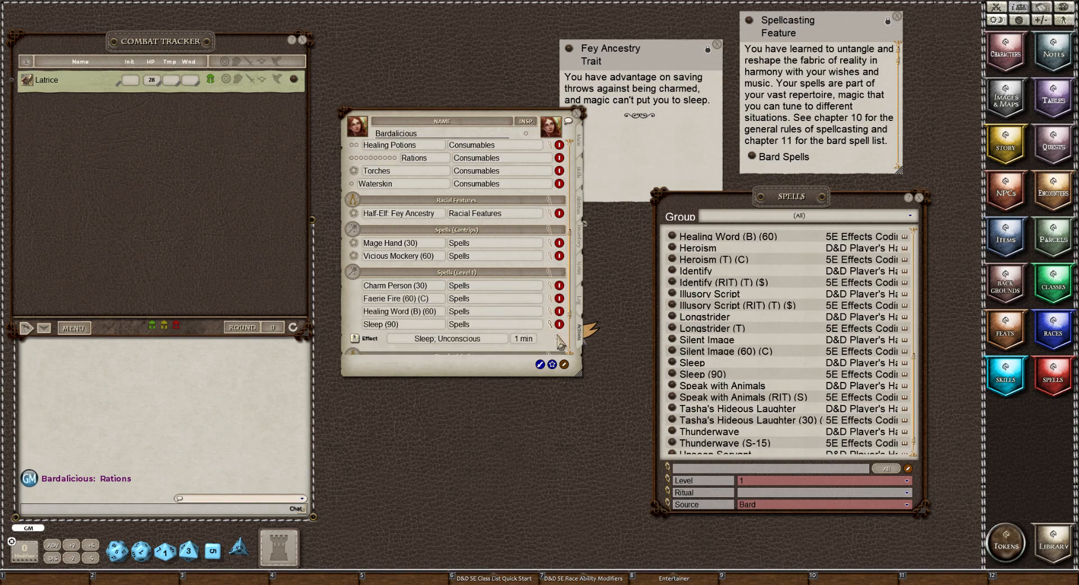
left_click(550, 324)
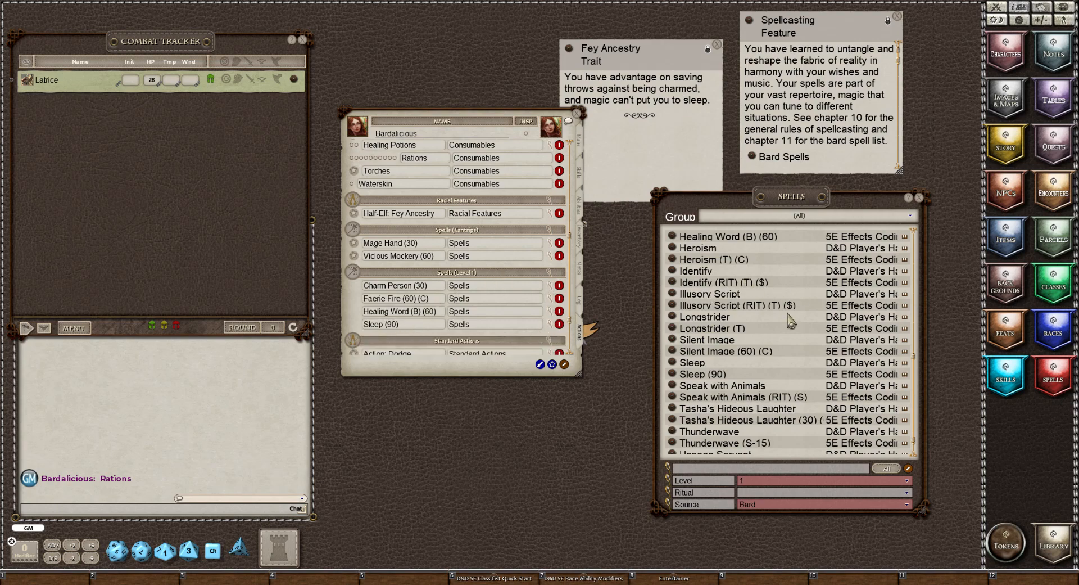
Set the spells list's Level filter to 2, keeping Source on Bard.
scroll(765, 307, "down", 1)
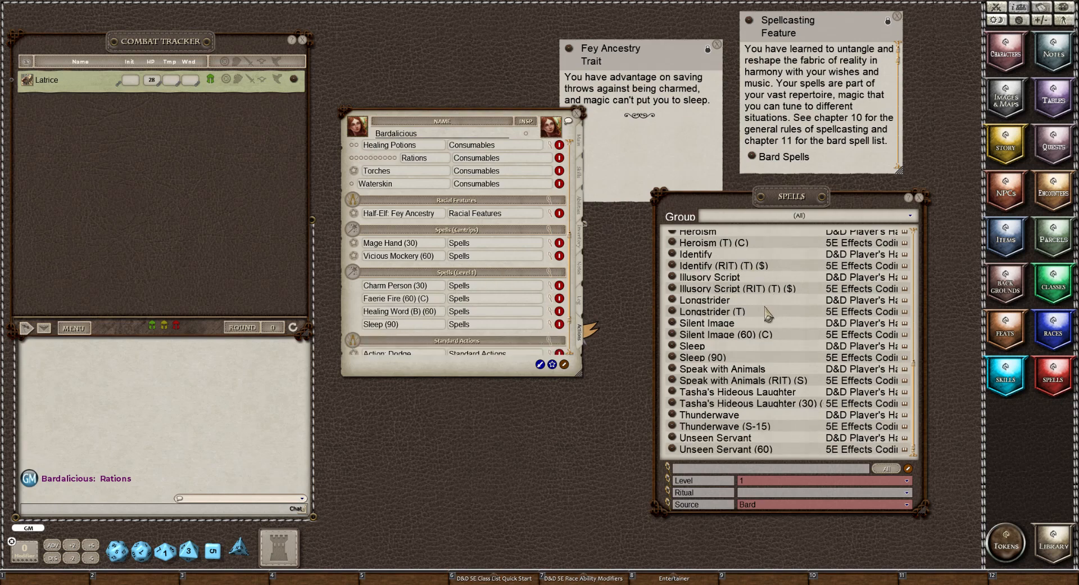
left_click(758, 483)
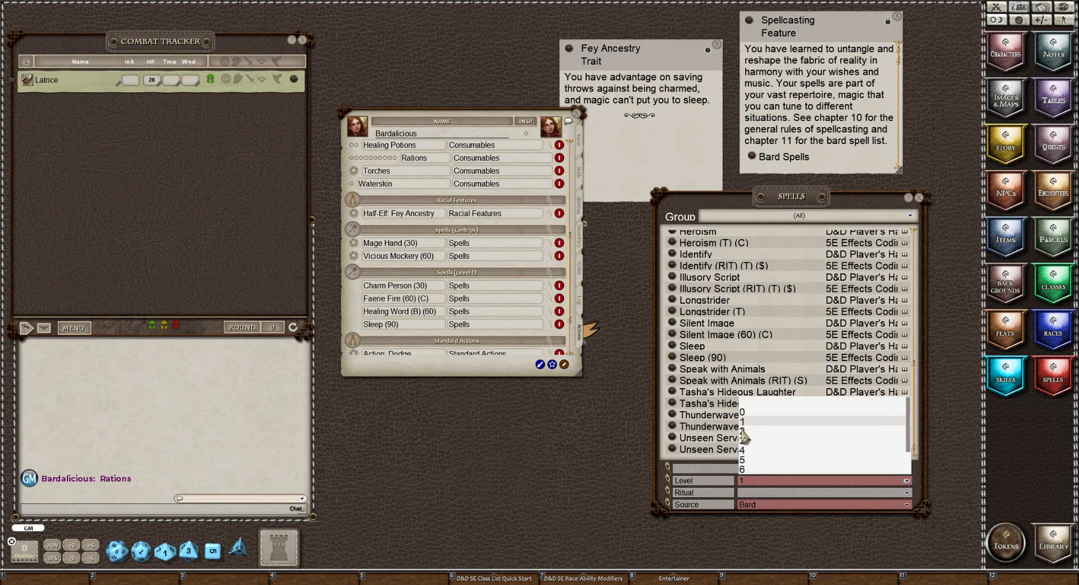
left_click(744, 433)
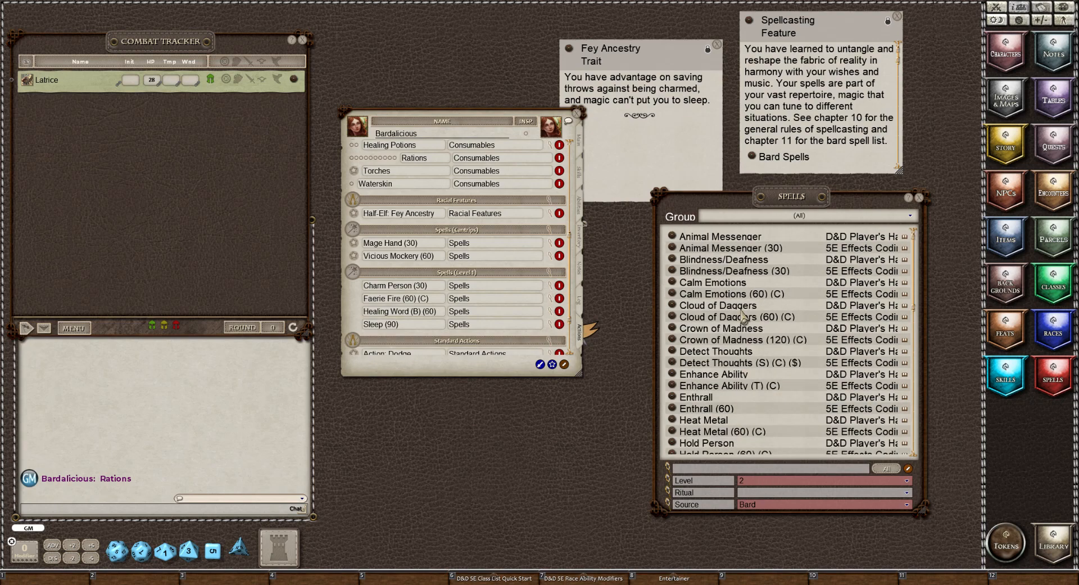
Add Crown of Madness (120) (C) and Invisibility (T) (C) to Bardalicious's level 2 spells and collapse their action details.
scroll(429, 260, "up", 8)
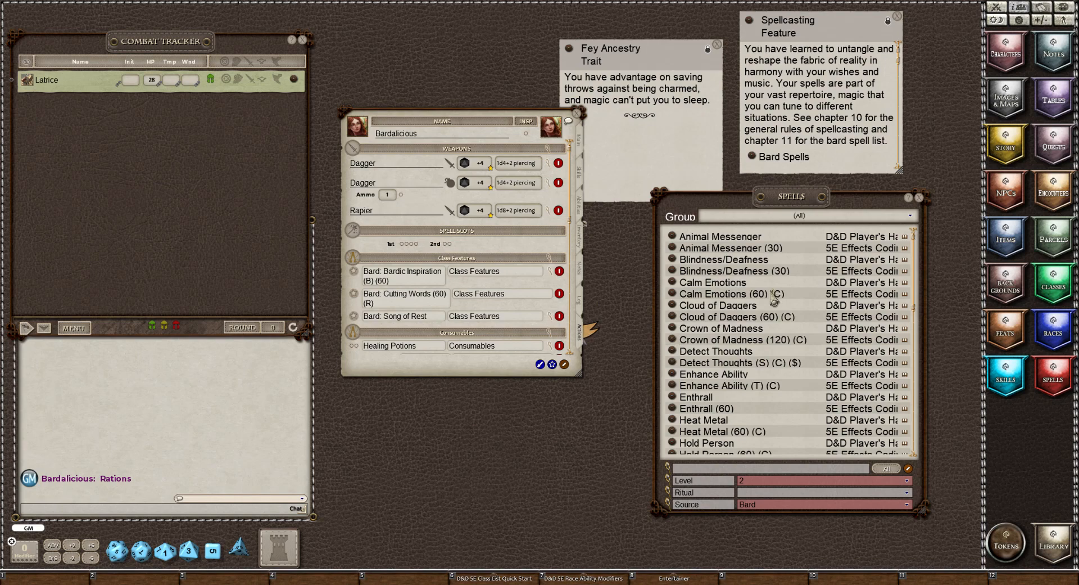
scroll(753, 331, "down", 2)
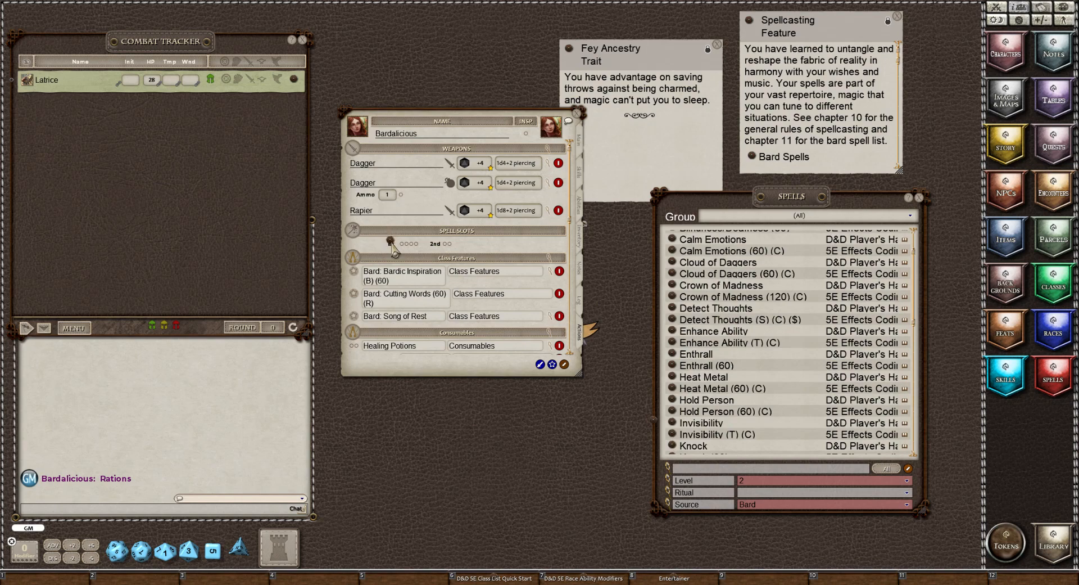
scroll(418, 258, "down", 5)
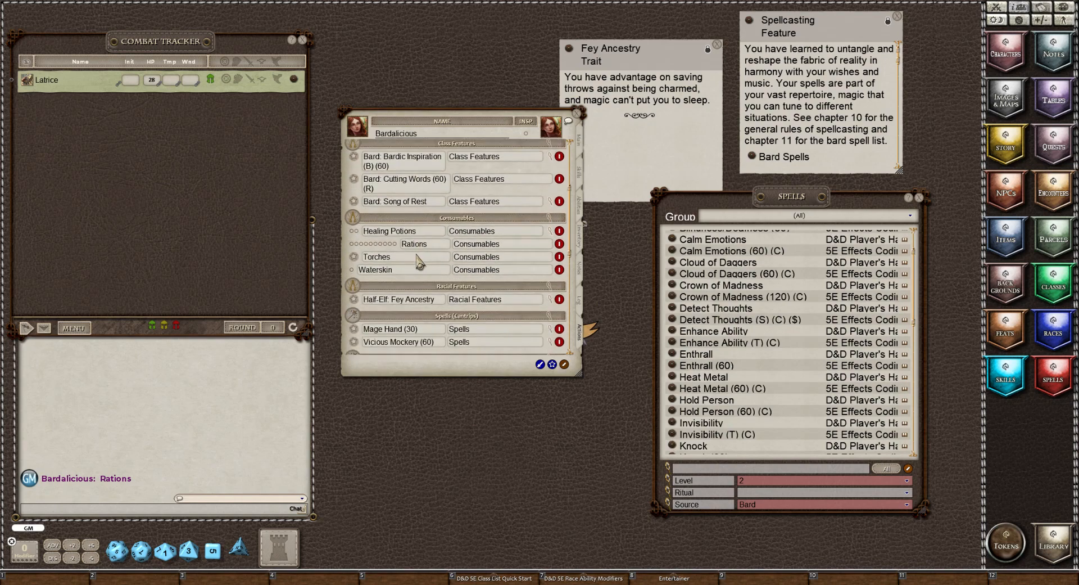
scroll(417, 259, "down", 5)
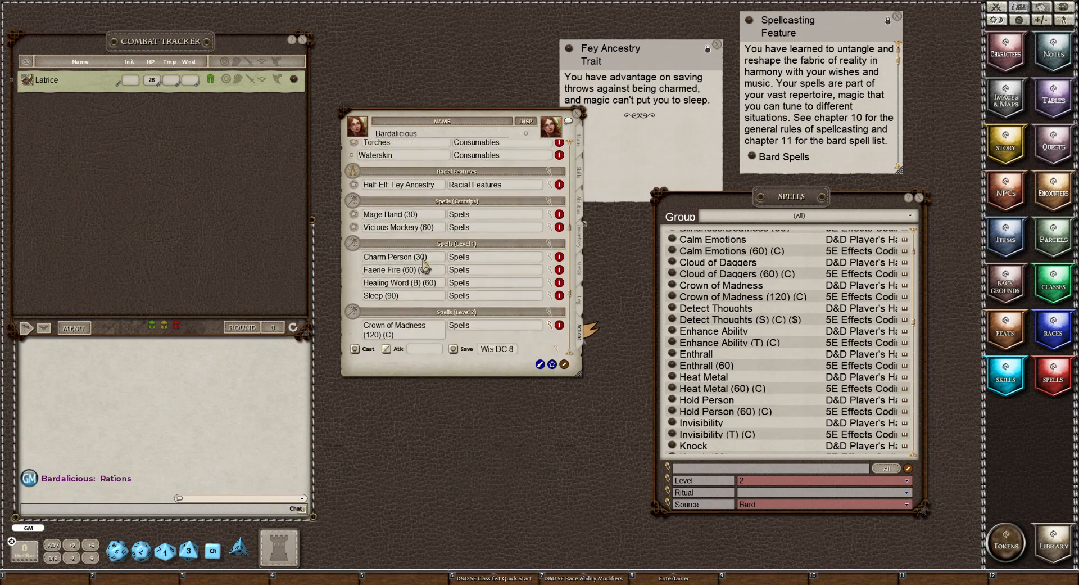
scroll(423, 260, "down", 1)
scroll(515, 309, "down", 2)
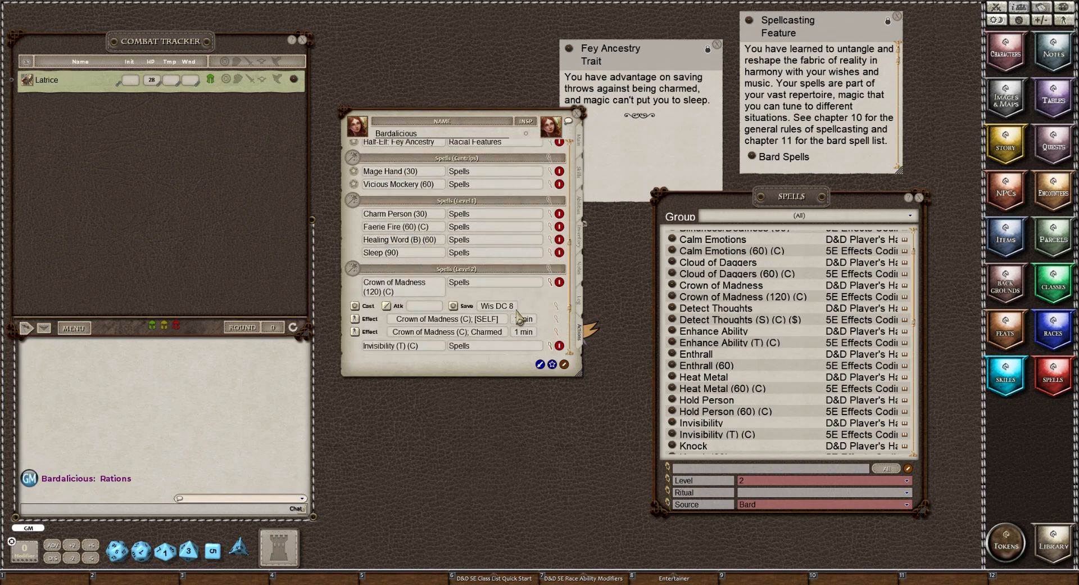
left_click(551, 282)
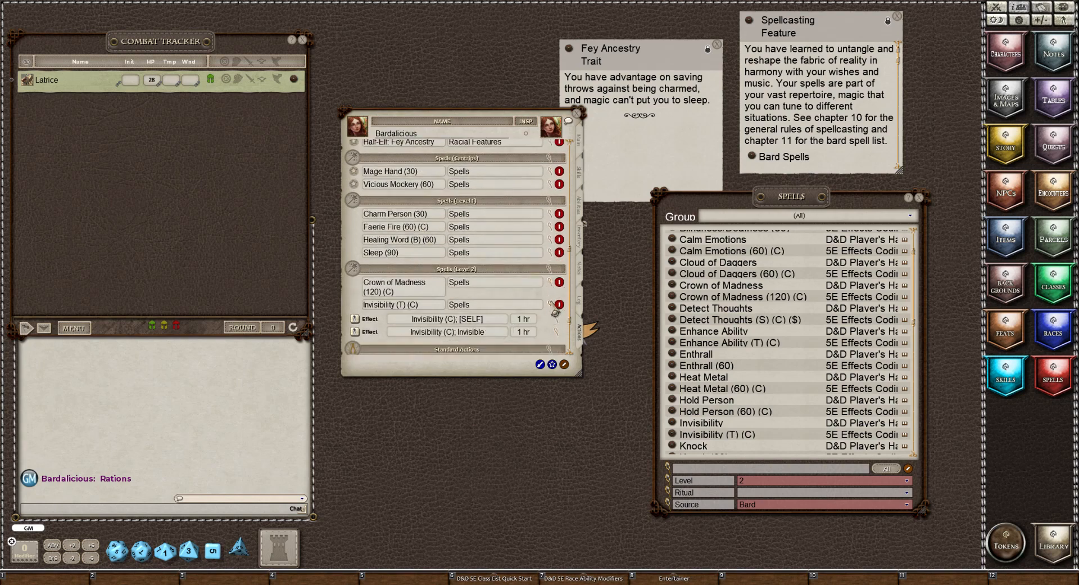
left_click(549, 305)
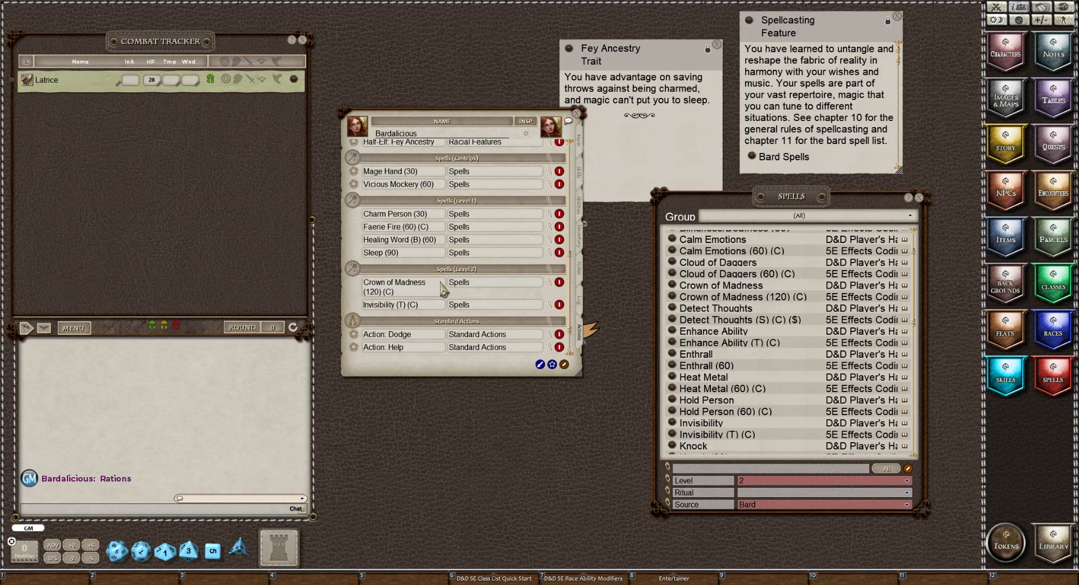
Review Bardalicious's grouped actions from the spell slots to the Standard Actions and end editing of the list.
scroll(444, 289, "up", 5)
scroll(444, 289, "up", 4)
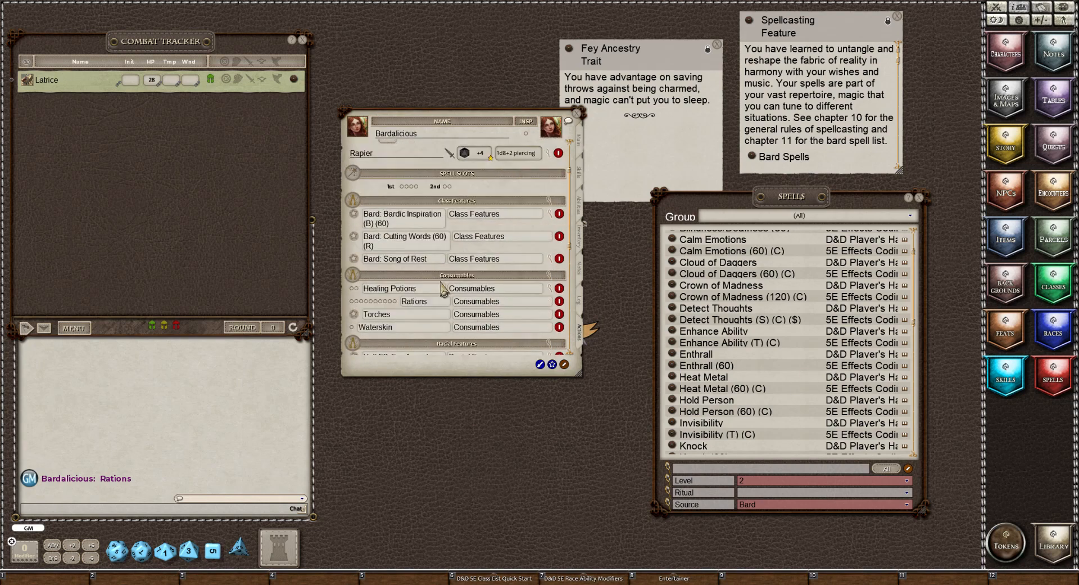
scroll(443, 289, "down", 3)
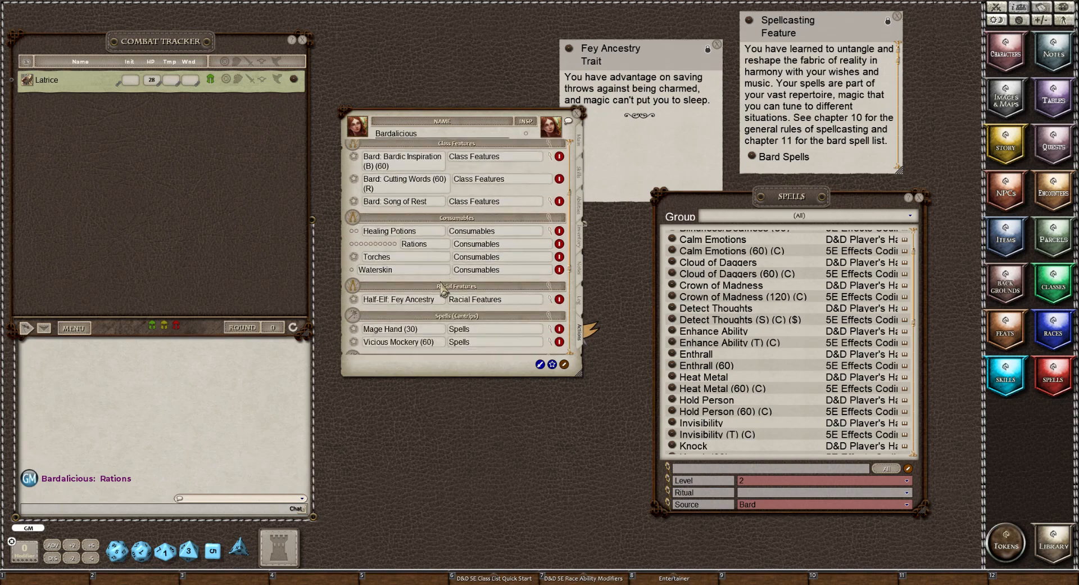
scroll(443, 290, "down", 2)
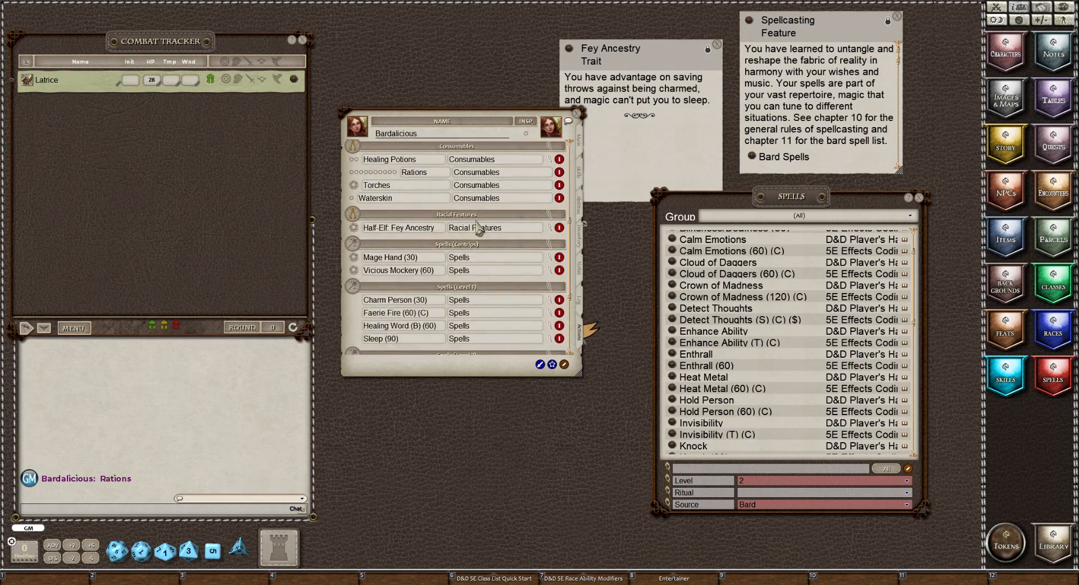
scroll(481, 231, "down", 1)
scroll(525, 272, "down", 4)
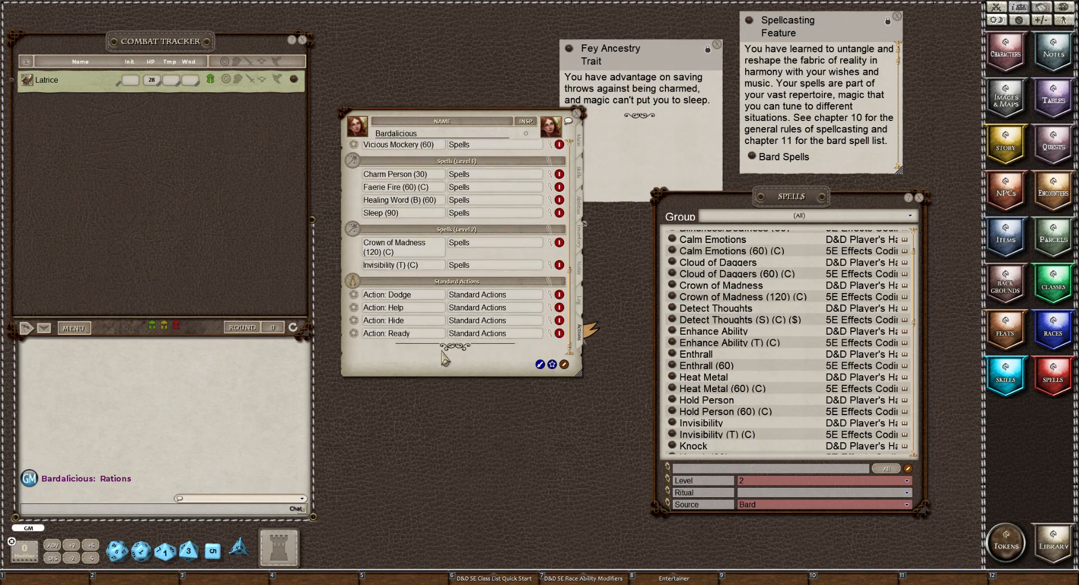
left_click(564, 364)
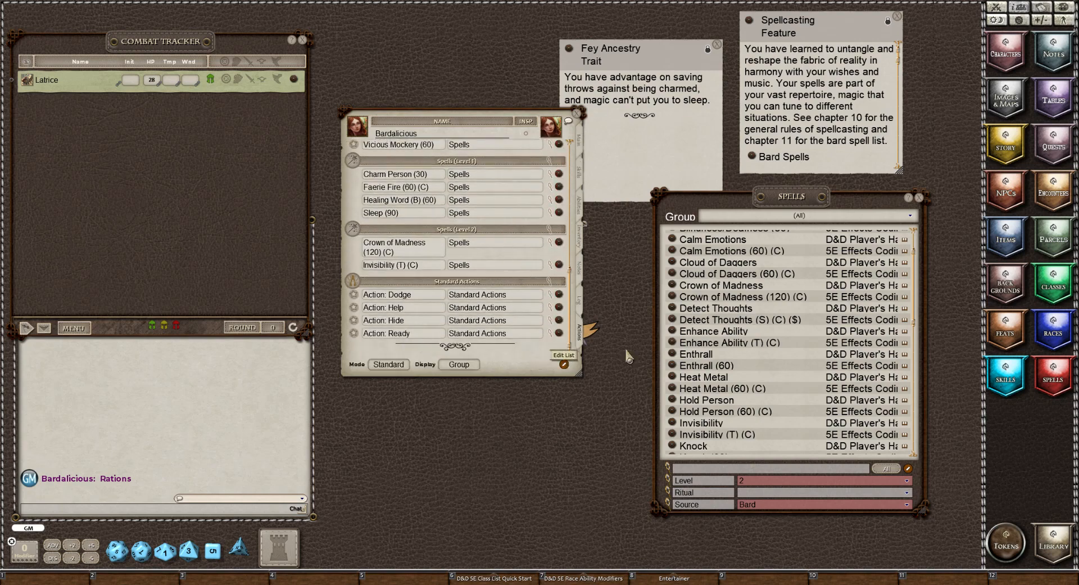
Close the spells list, the Spellcasting feature and the Fey Ancestry trait windows.
left_click(919, 198)
left_click(897, 16)
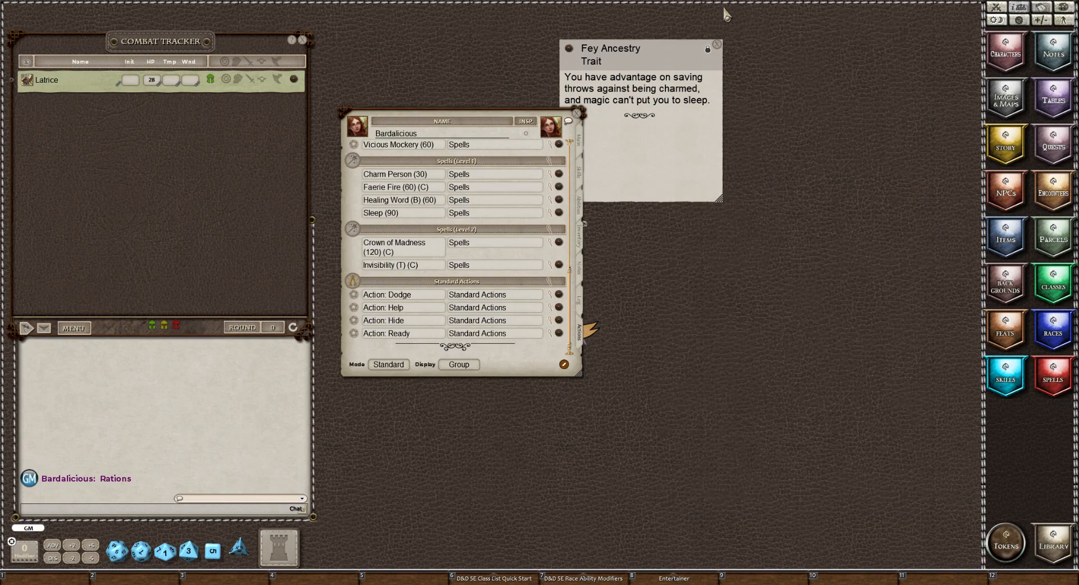
left_click(717, 44)
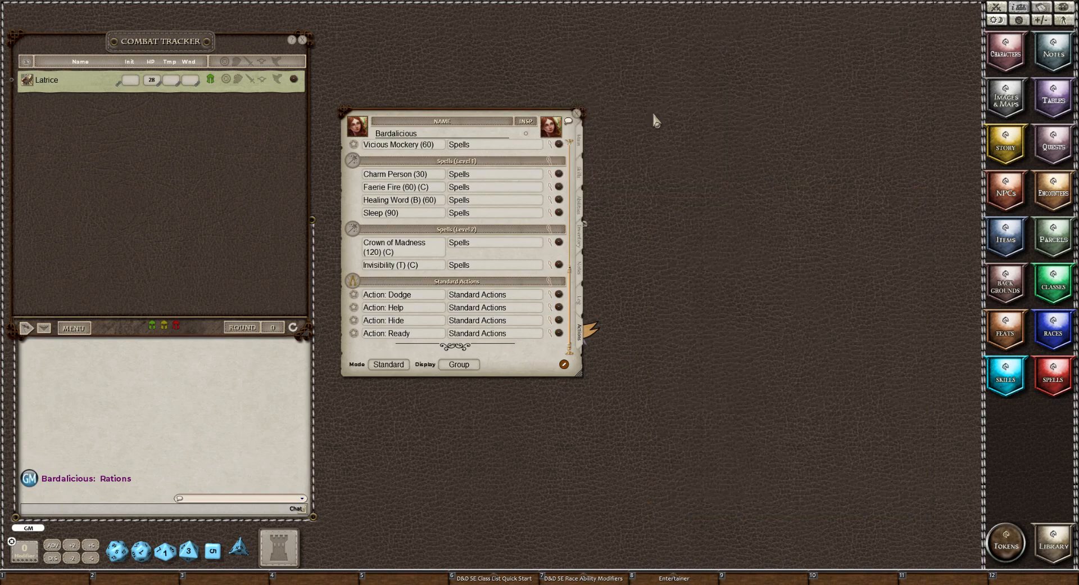